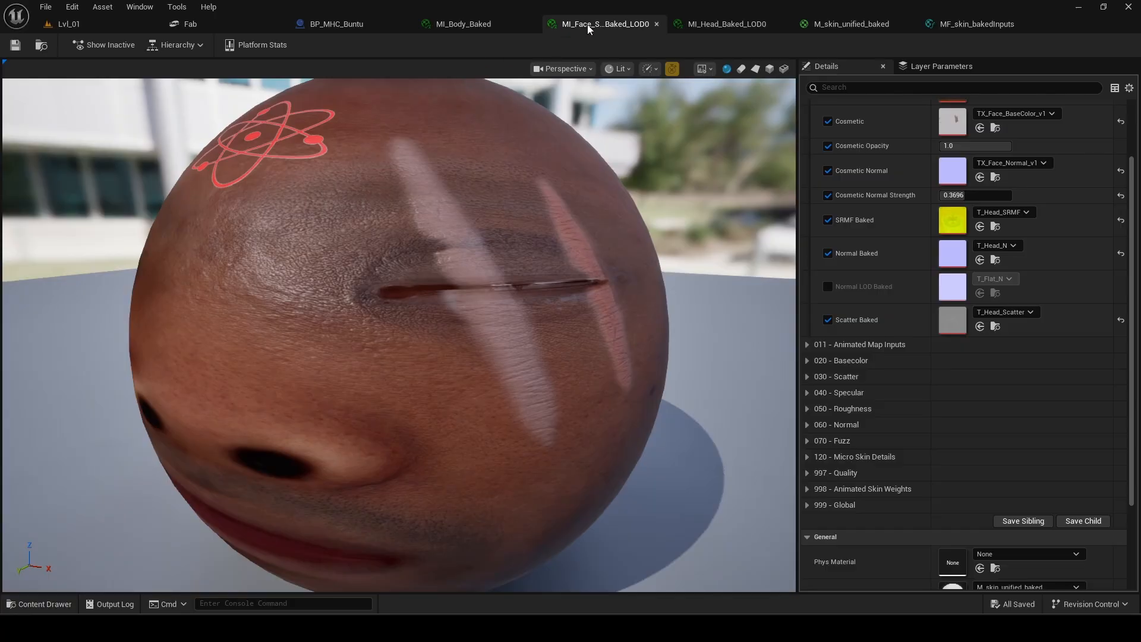
# Compare the cosmetic inputs of the baked body and face material instances.
pyautogui.click(483, 24)
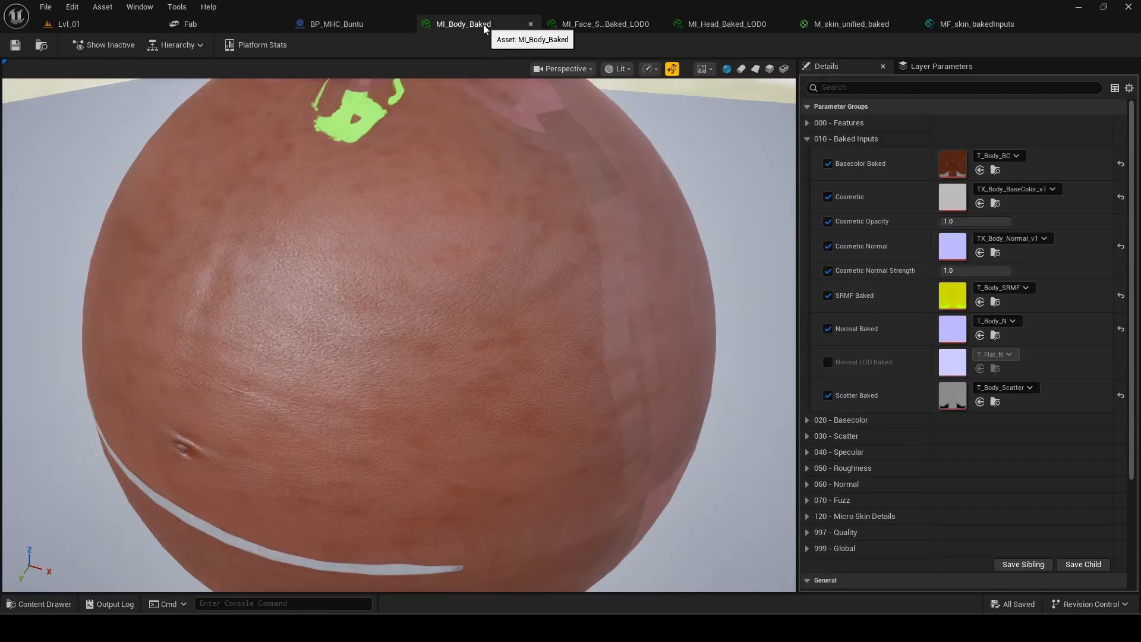
pyautogui.click(583, 23)
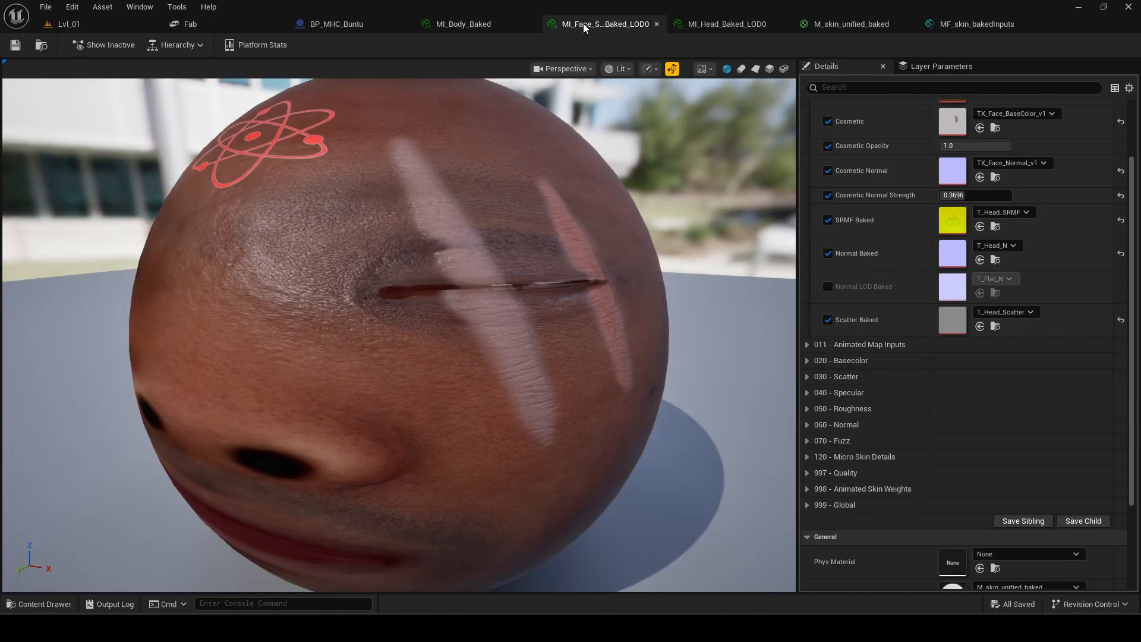
pyautogui.click(487, 23)
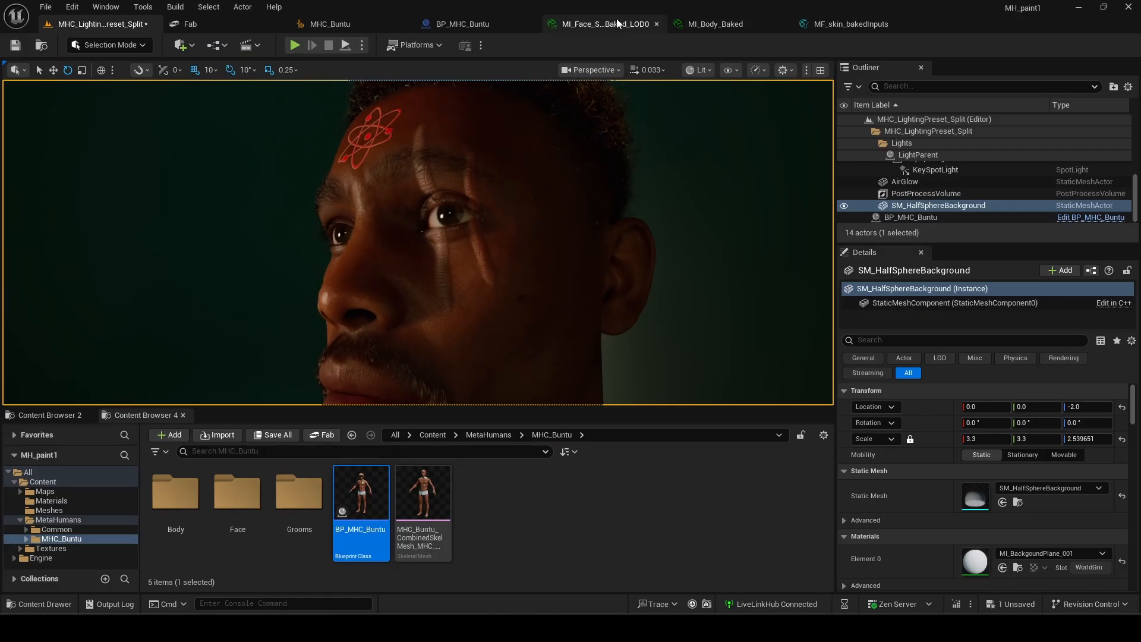
# Set the baked face material's Cosmetic Normal Strength to 0.0 and view the lighting preset level in fullscreen.
pyautogui.click(617, 24)
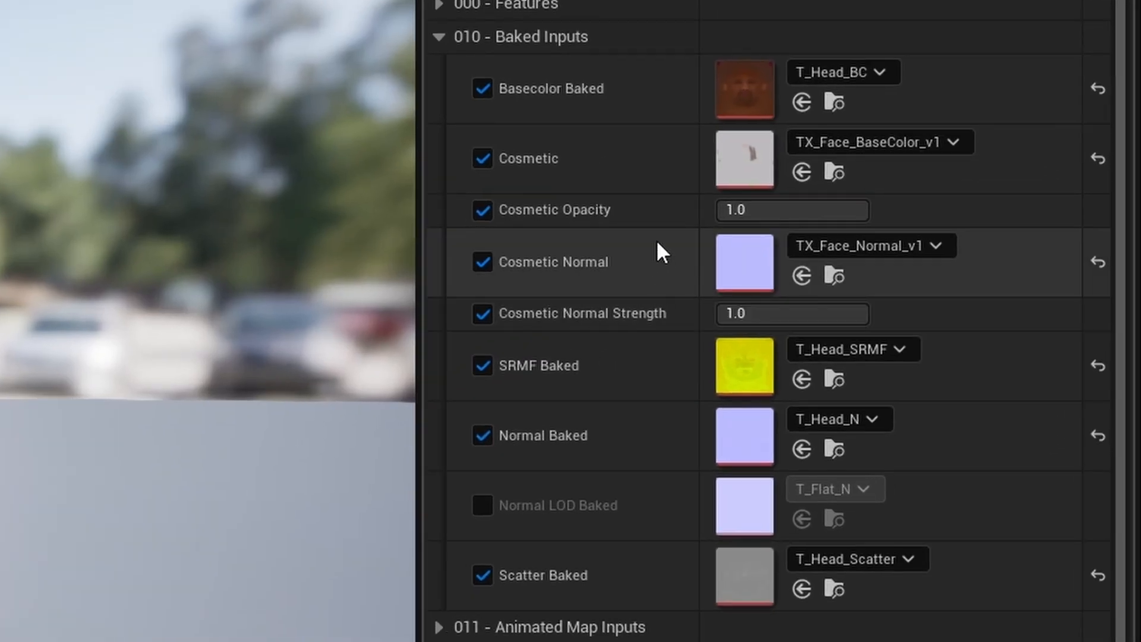
pyautogui.moveTo(774, 312); pyautogui.dragTo(743, 313)
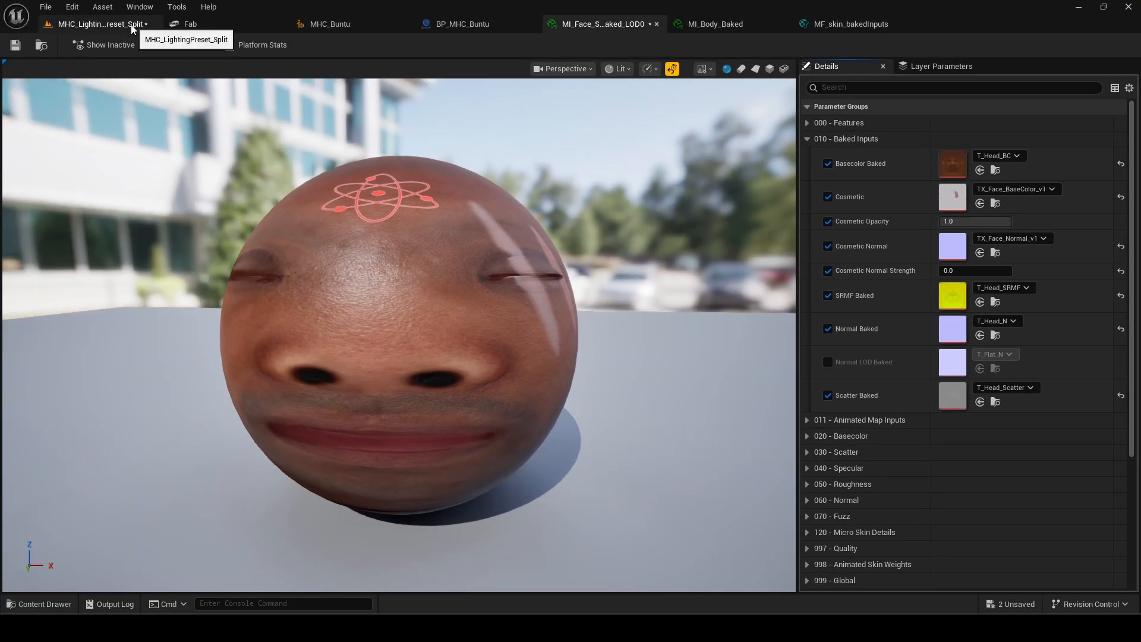
pyautogui.click(128, 29)
pyautogui.press('F11')
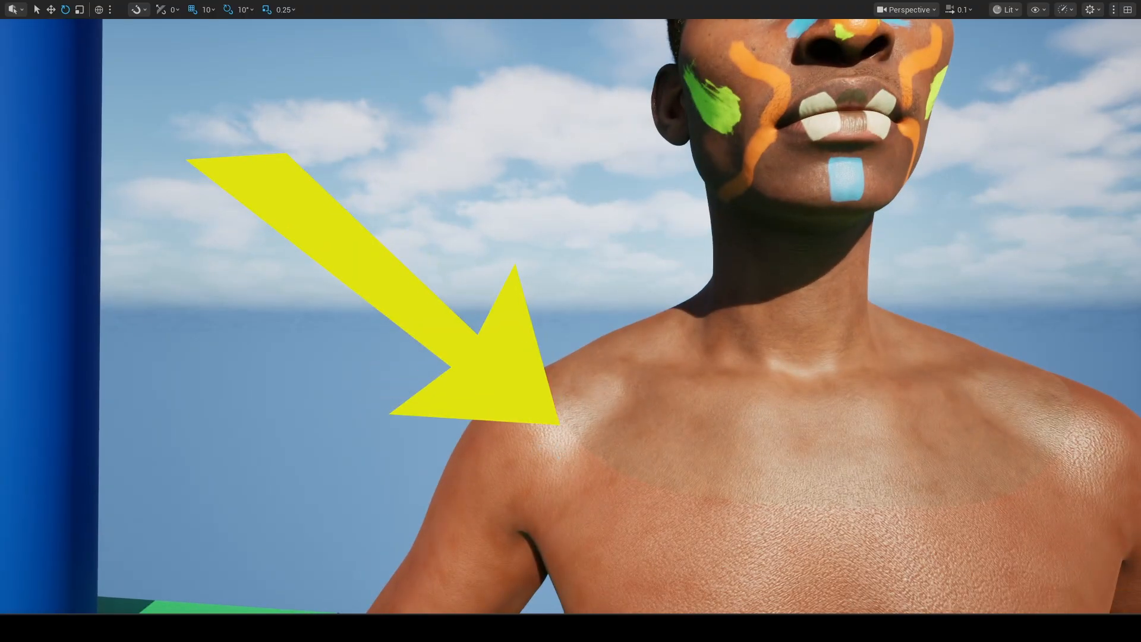
# Examine the skin tone boundary across the painted character's shoulders and chest up close.
pyautogui.click(542, 440)
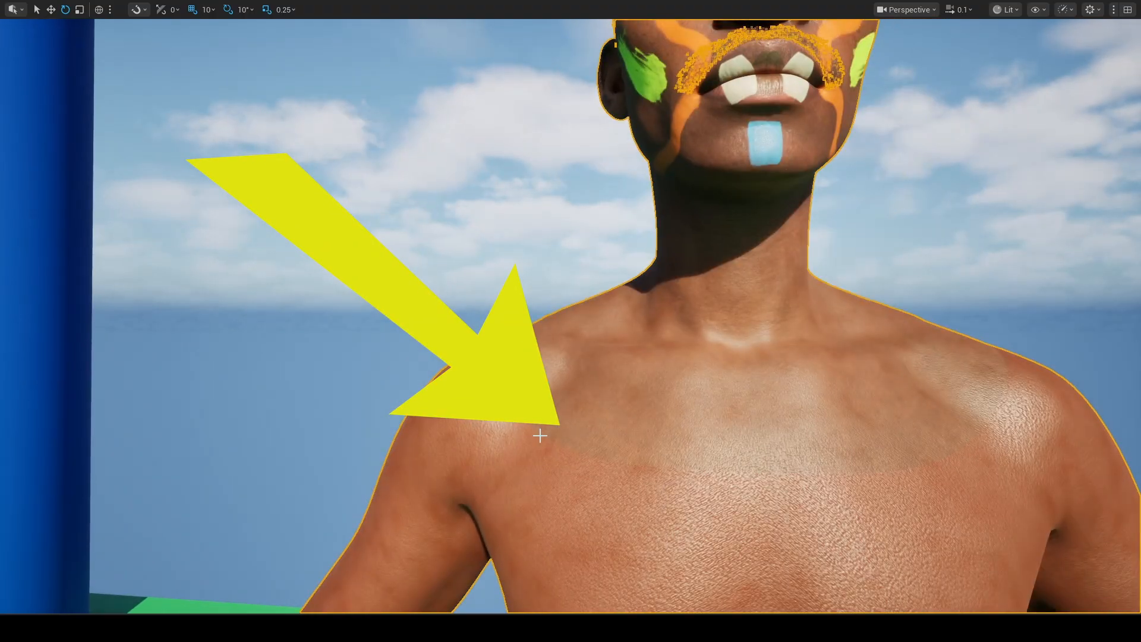
pyautogui.scroll(2, 538, 441)
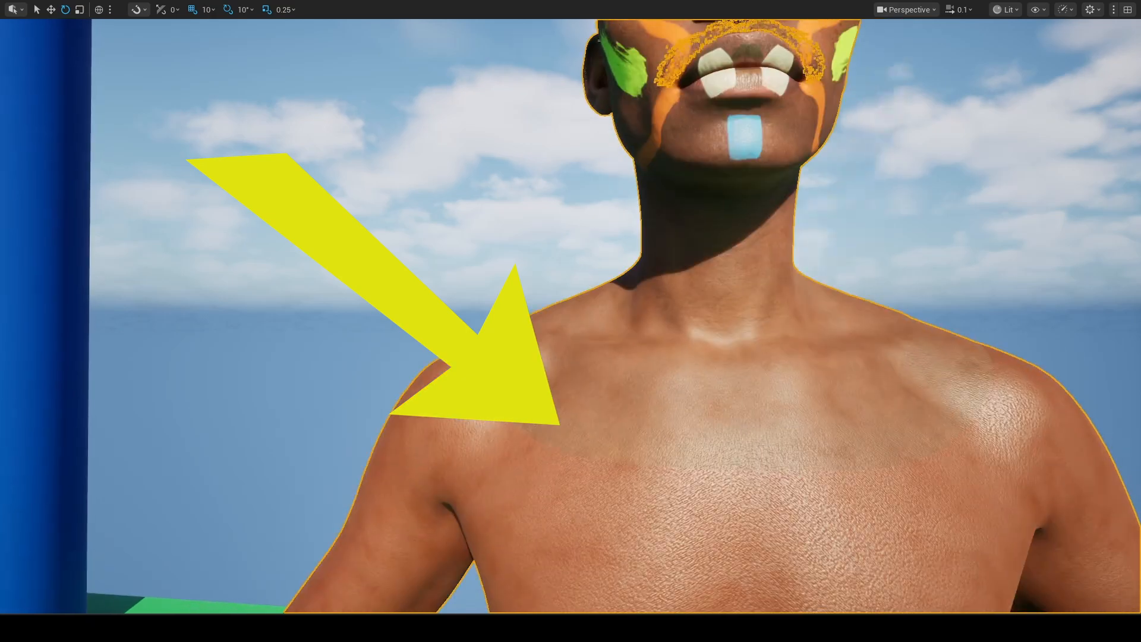
pyautogui.press('Escape')
pyautogui.scroll(5, 452, 509)
pyautogui.moveTo(445, 514); pyautogui.dragTo(564, 358, button='middle')
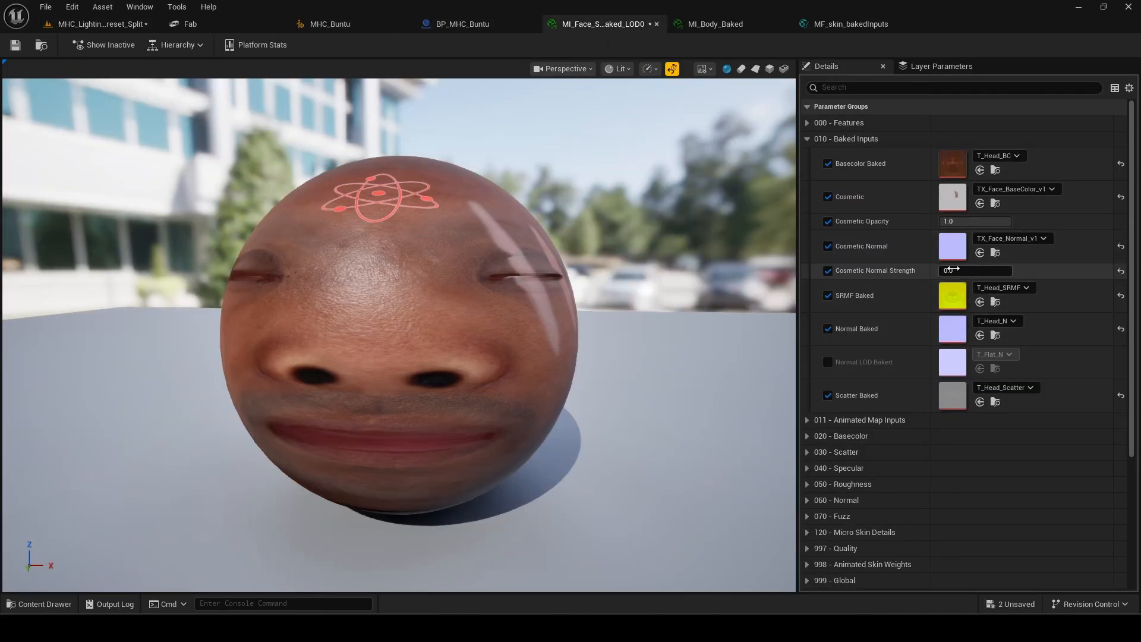
# Raise the Cosmetic Normal Strength of the baked face material above zero.
pyautogui.moveTo(950, 271); pyautogui.dragTo(964, 270)
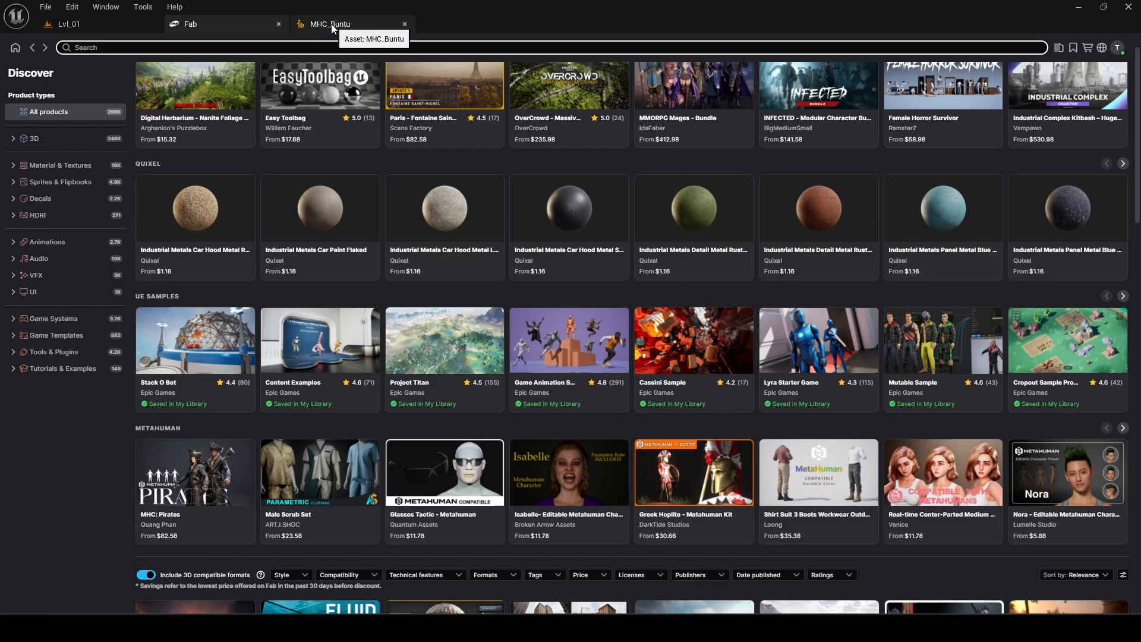
# Create a full rig for the MHC_Buntu MetaHuman and download its 4k resolution textures.
pyautogui.click(331, 25)
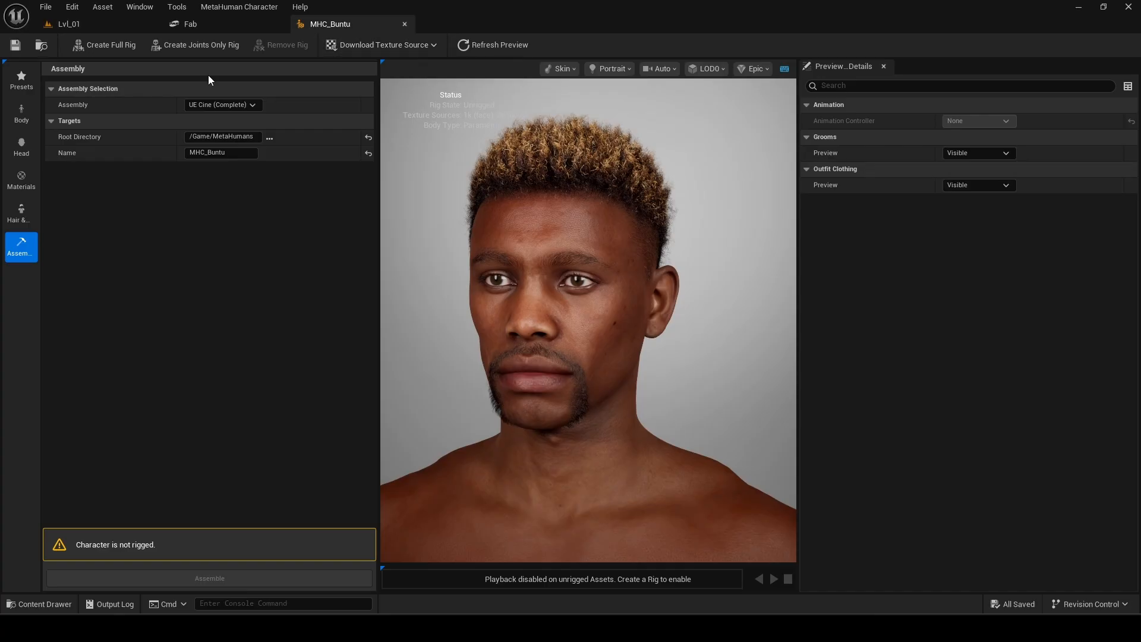
pyautogui.click(111, 45)
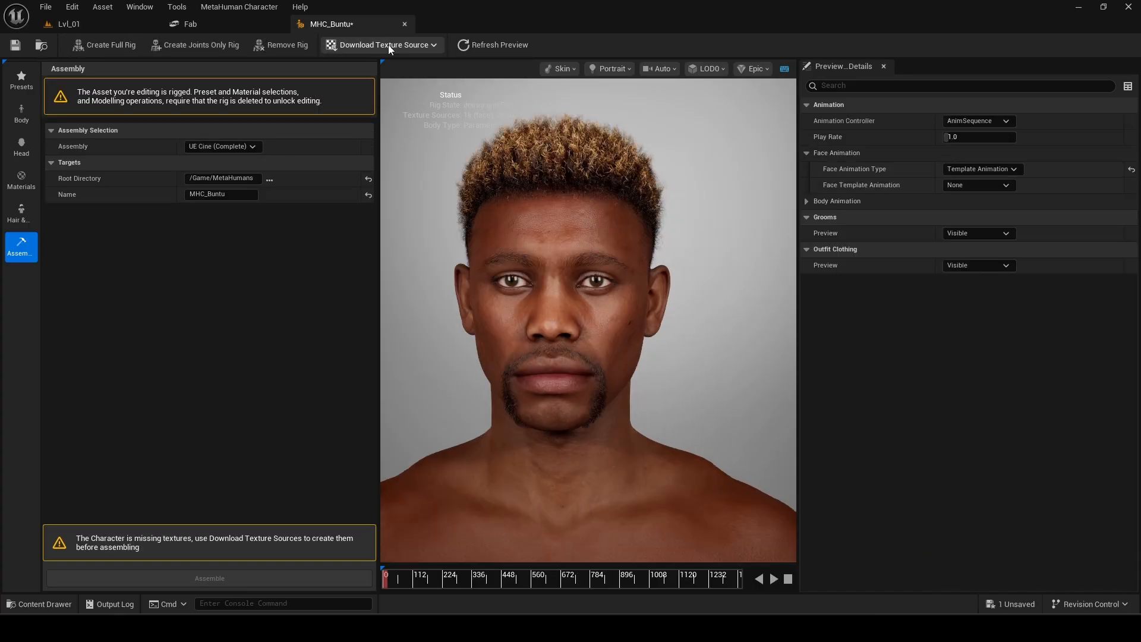
pyautogui.click(398, 45)
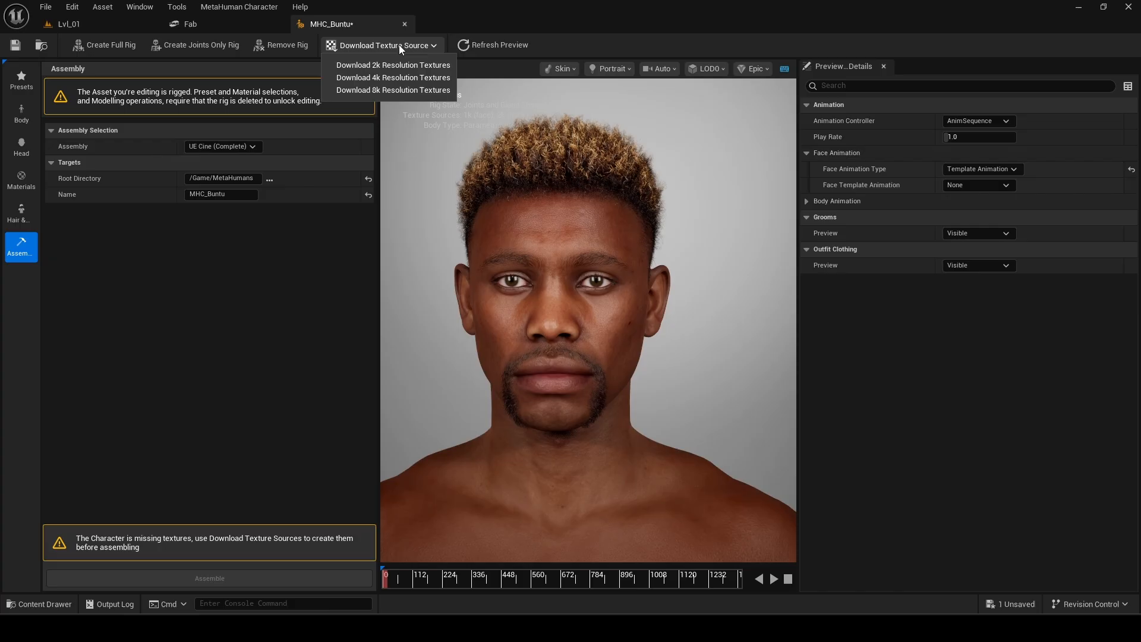
pyautogui.click(400, 81)
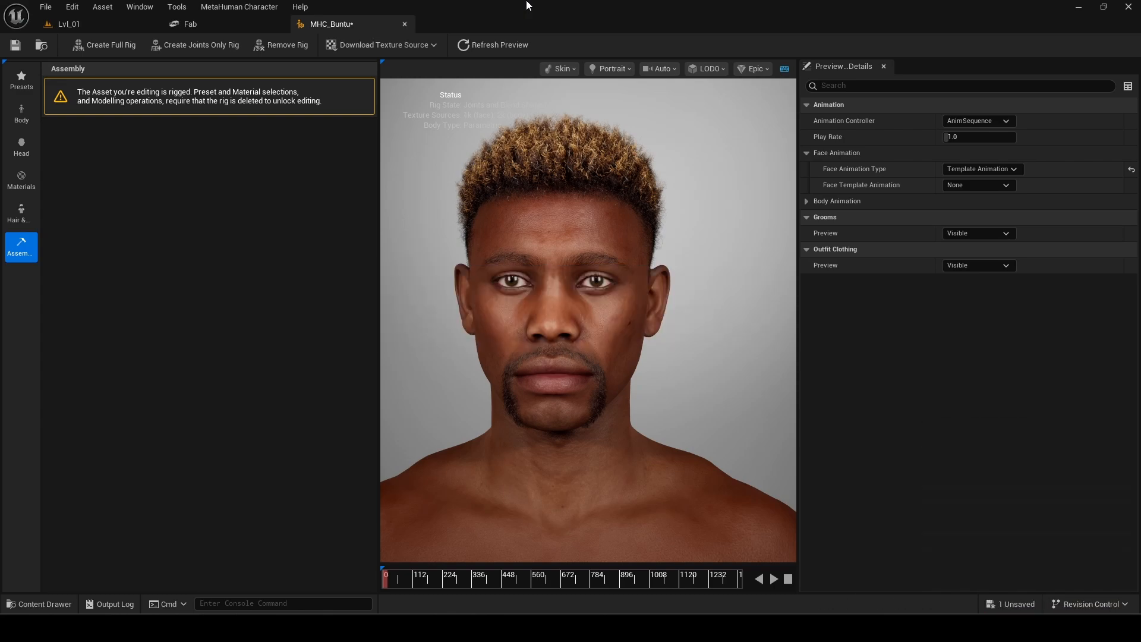
# Assemble the MHC_Buntu character with the UE Cine (Complete) assembly into /Game/MetaHumans.
pyautogui.click(21, 214)
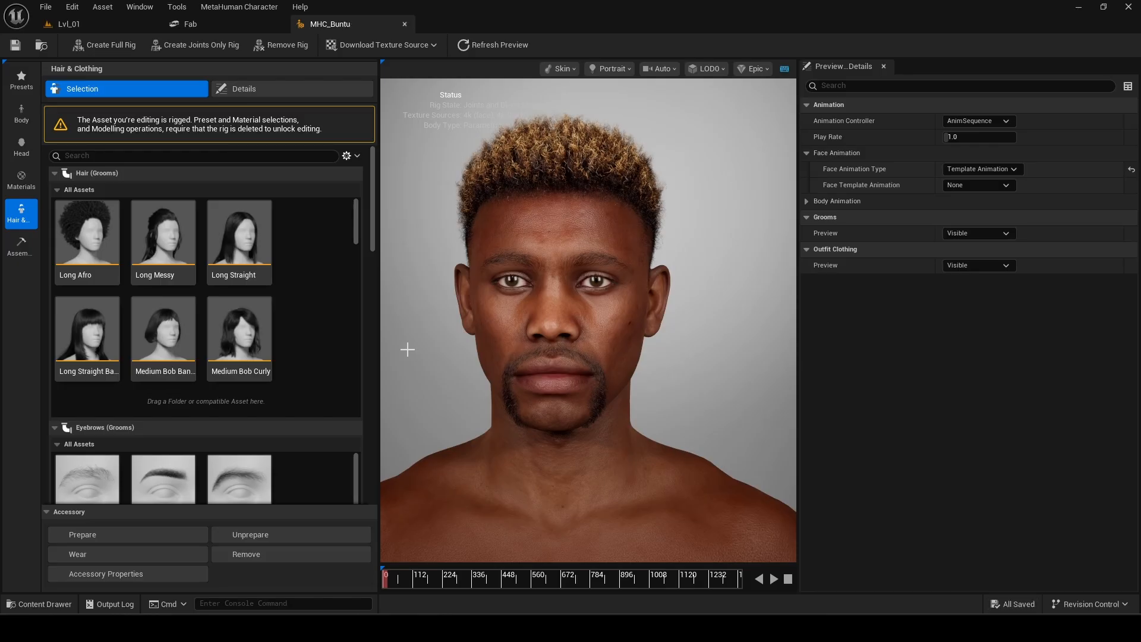
pyautogui.click(21, 245)
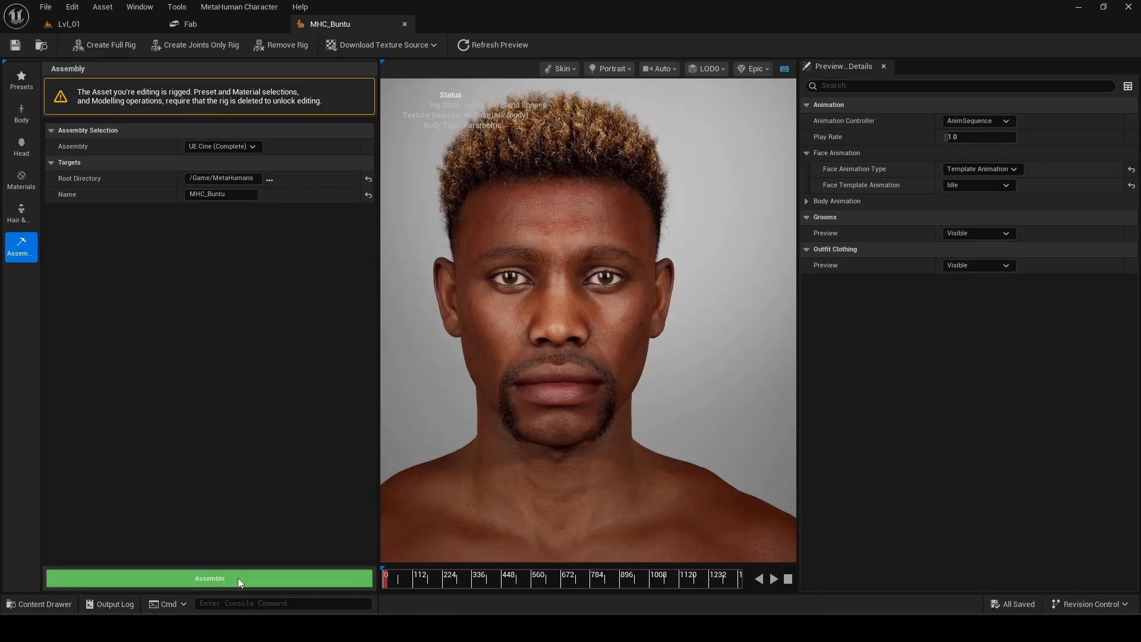
pyautogui.click(238, 578)
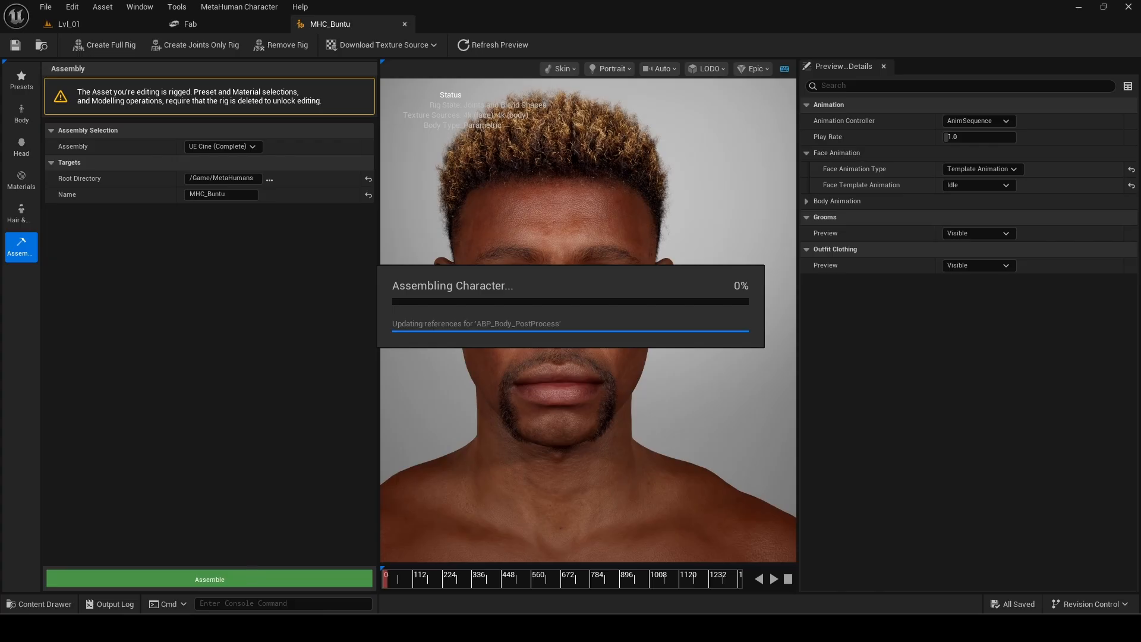
# Export the character's combined skeletal mesh as MHC_Buntu_CombinedSkelMesh in the MetaHumans/MHC_Buntu folder.
pyautogui.click(280, 10)
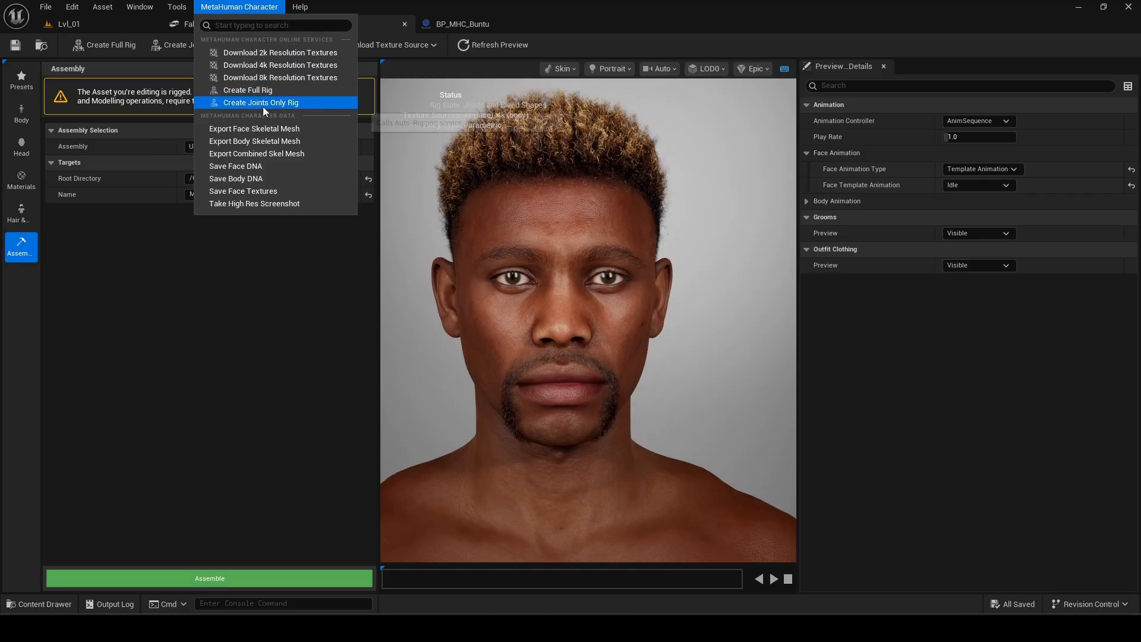
pyautogui.click(303, 153)
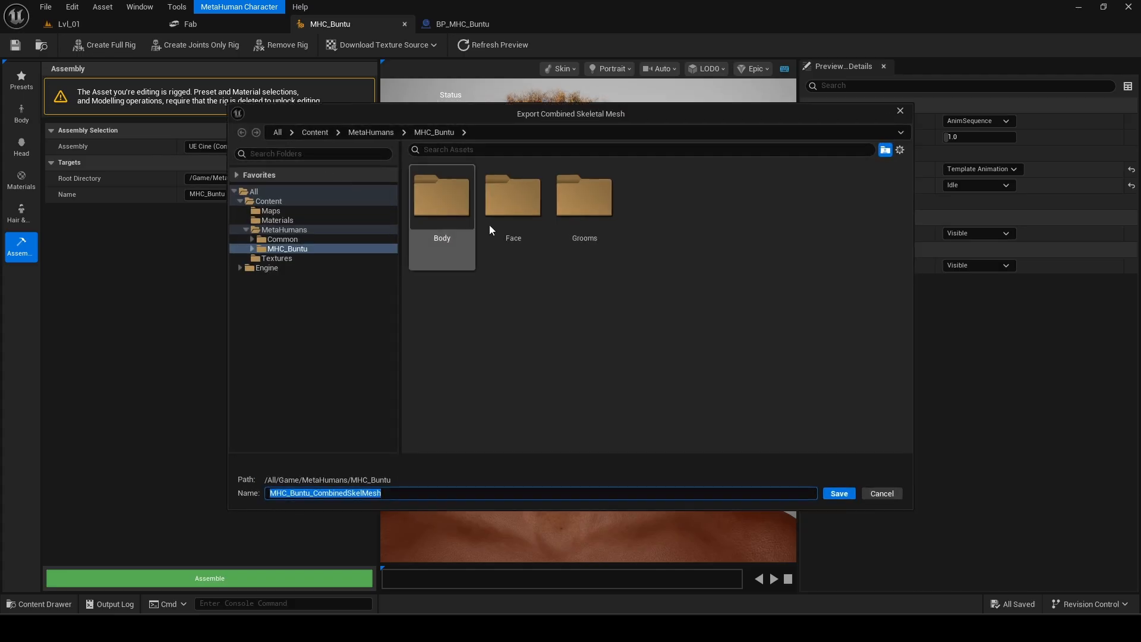
pyautogui.click(840, 494)
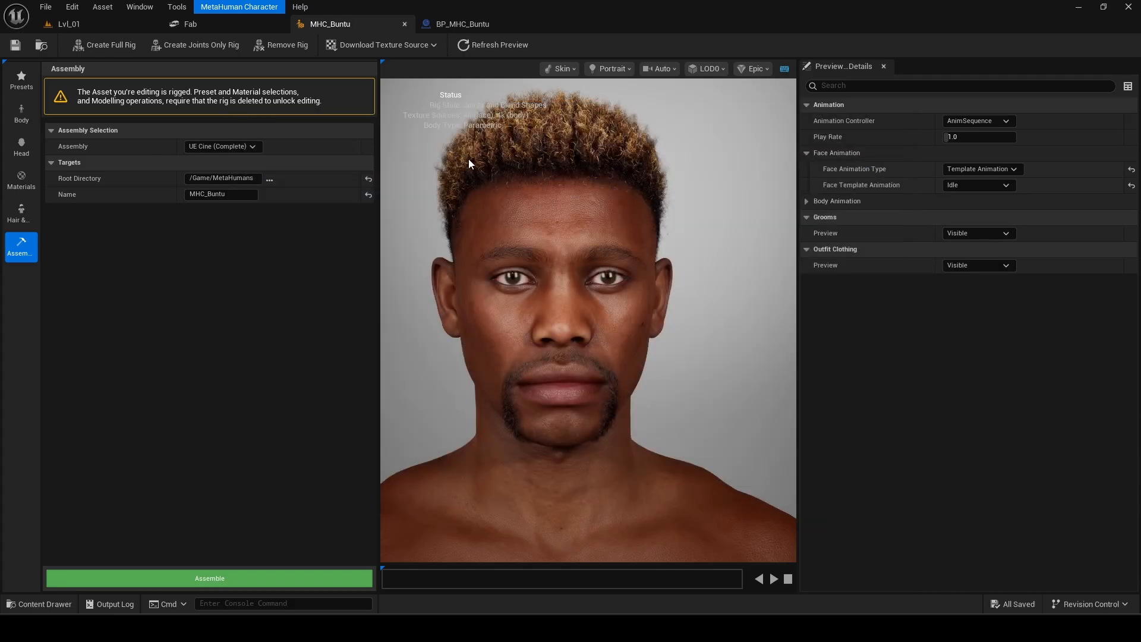
# Start a file export of the combined skeletal mesh asset and create the folder MHC_for_paint in EXPERIMENTS-2 as its destination.
pyautogui.click(69, 24)
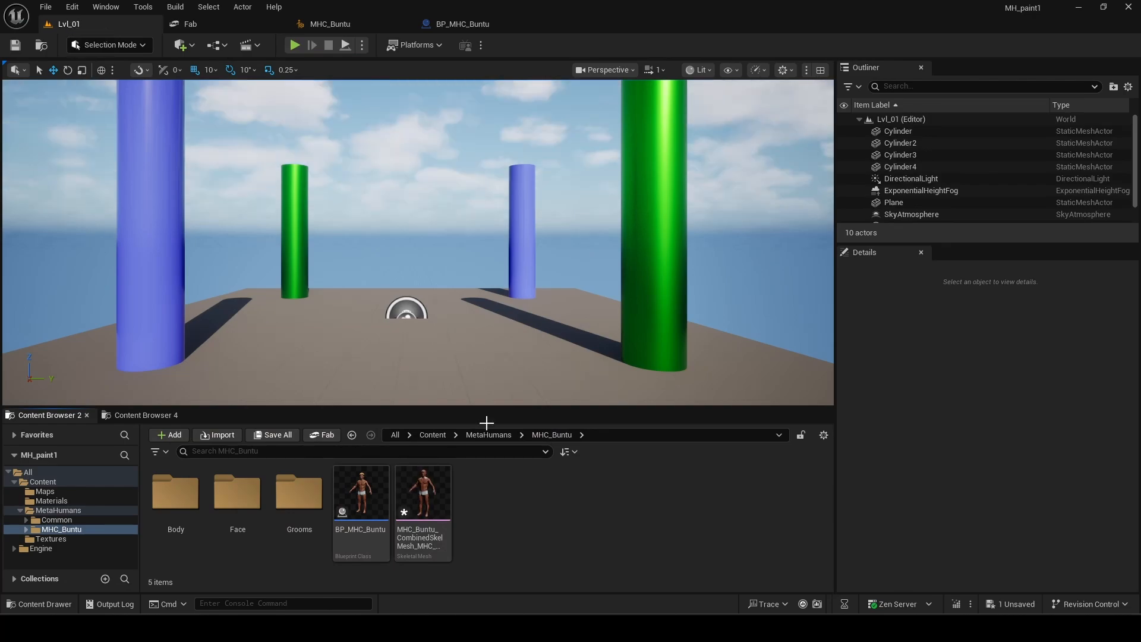
pyautogui.rightClick(423, 497)
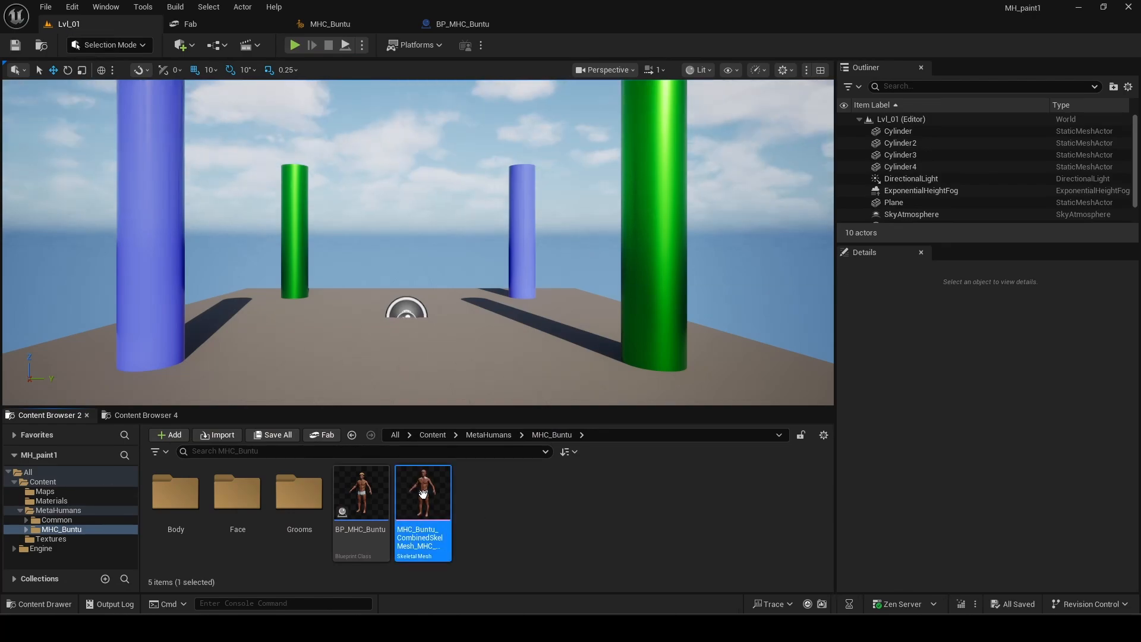
pyautogui.moveTo(585, 274)
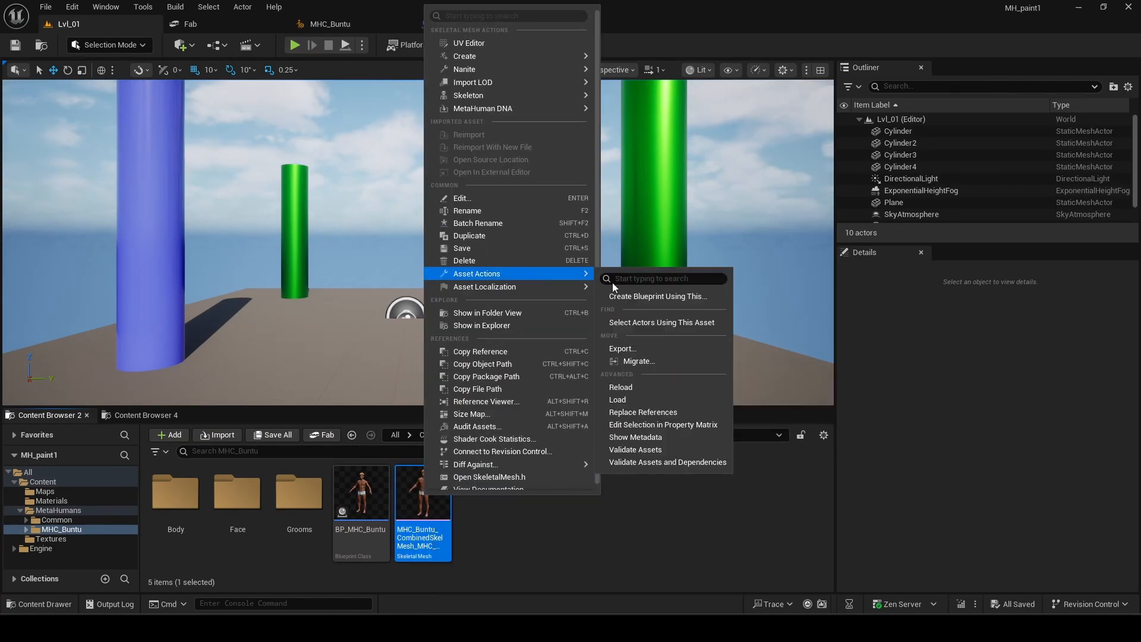
pyautogui.click(638, 347)
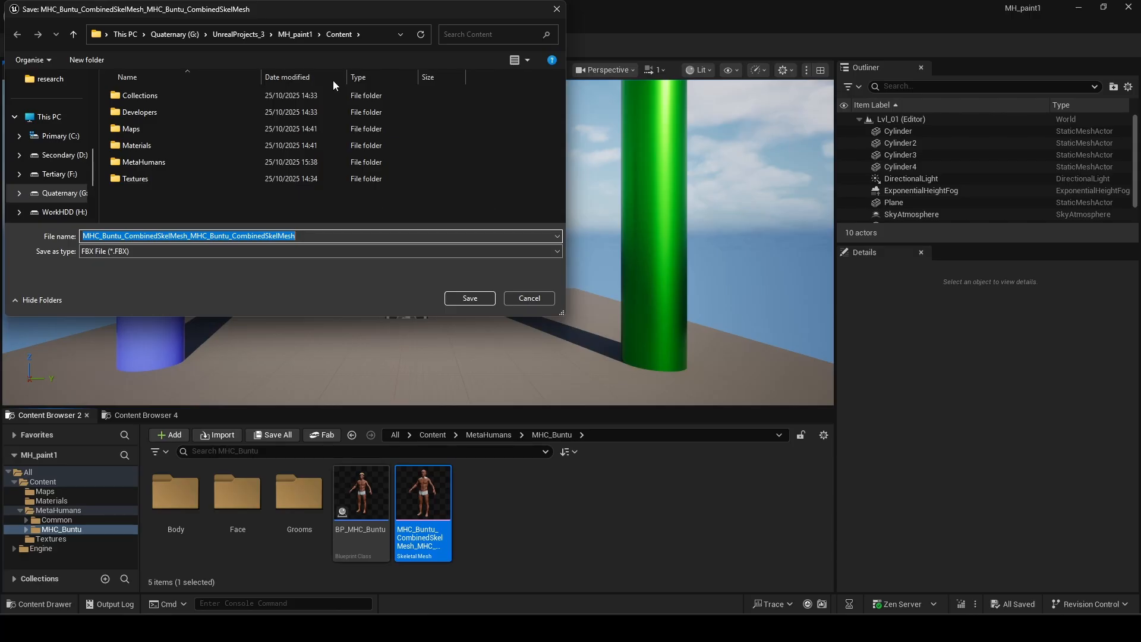
pyautogui.click(88, 60)
pyautogui.write('MHC_for_paint')
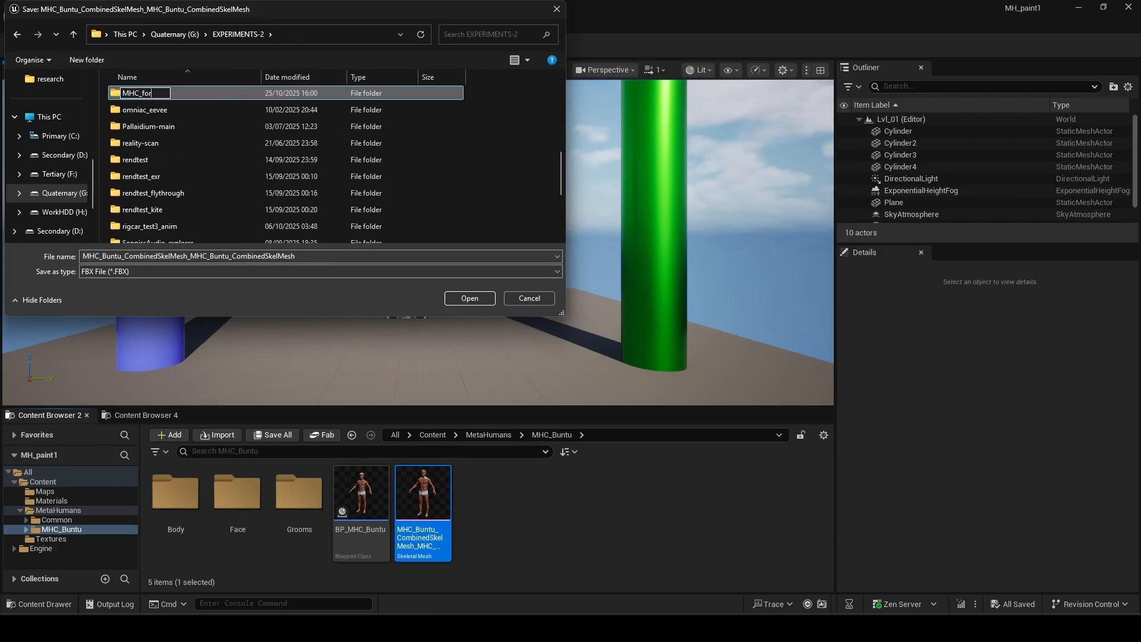
pyautogui.press('Return')
pyautogui.press('Return')
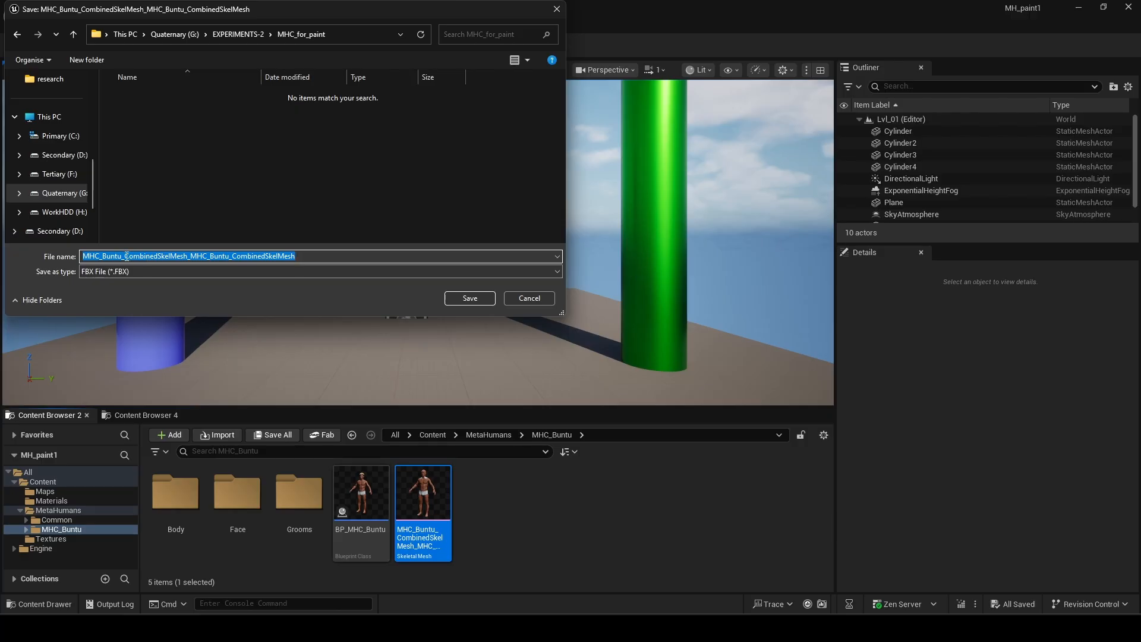
# Name the export file MHC_Buntu and export it as FBX with FBX 2013 compatibility.
pyautogui.press('BackSpace')
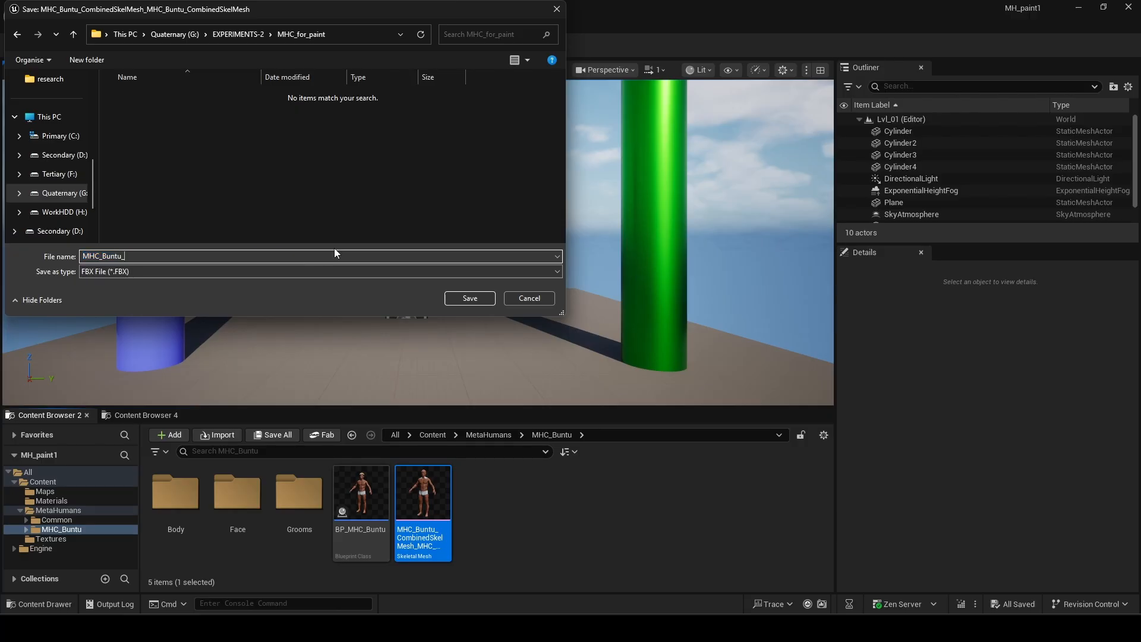
pyautogui.press('BackSpace')
pyautogui.click(470, 298)
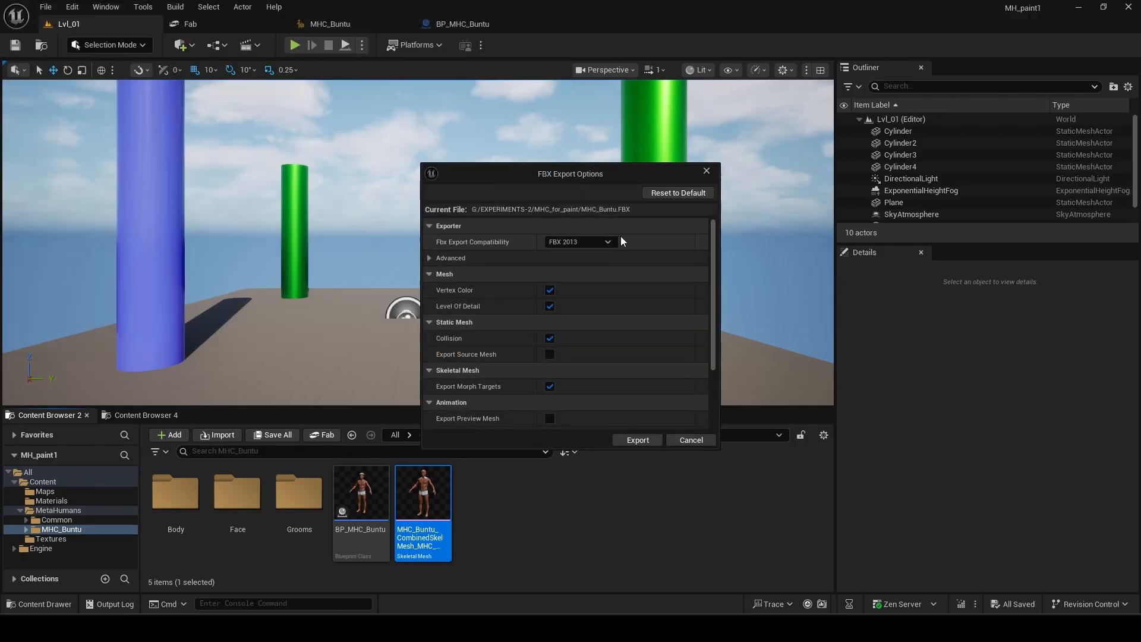
pyautogui.click(560, 256)
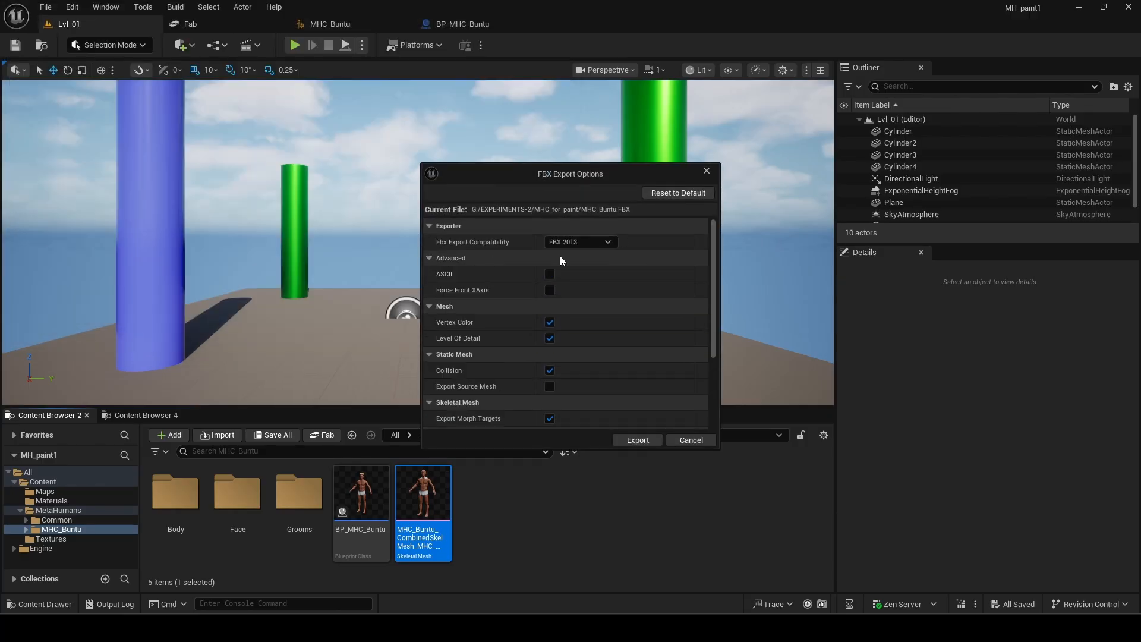
pyautogui.click(637, 442)
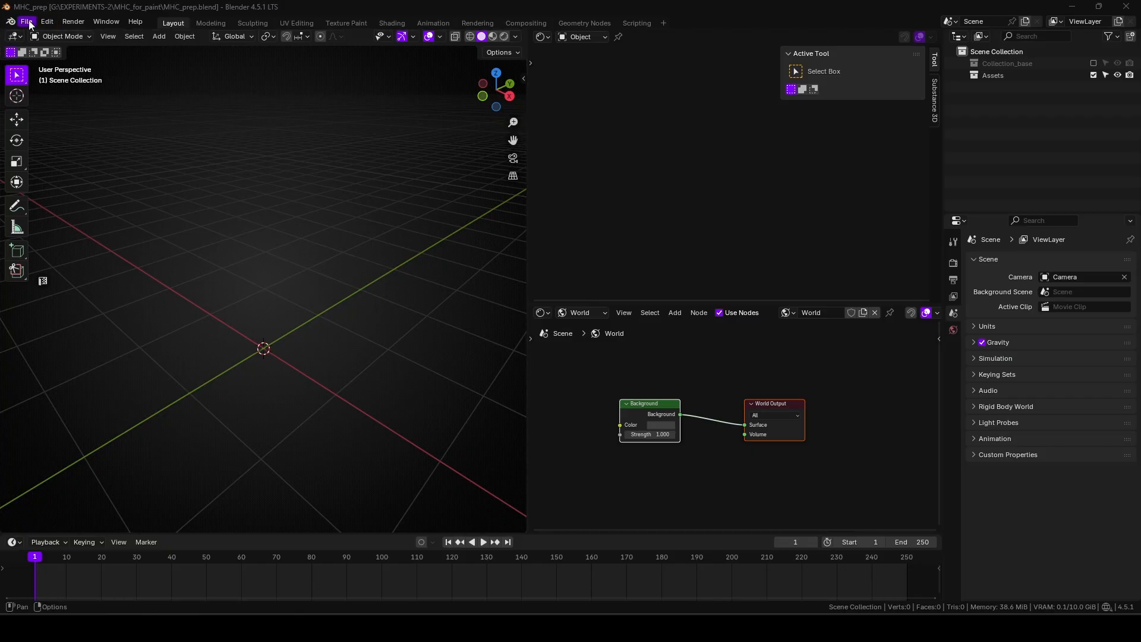
# Switch to Blender and import the exported MHC_Buntu file with the experimental FBX importer.
pyautogui.click(26, 21)
pyautogui.moveTo(96, 189)
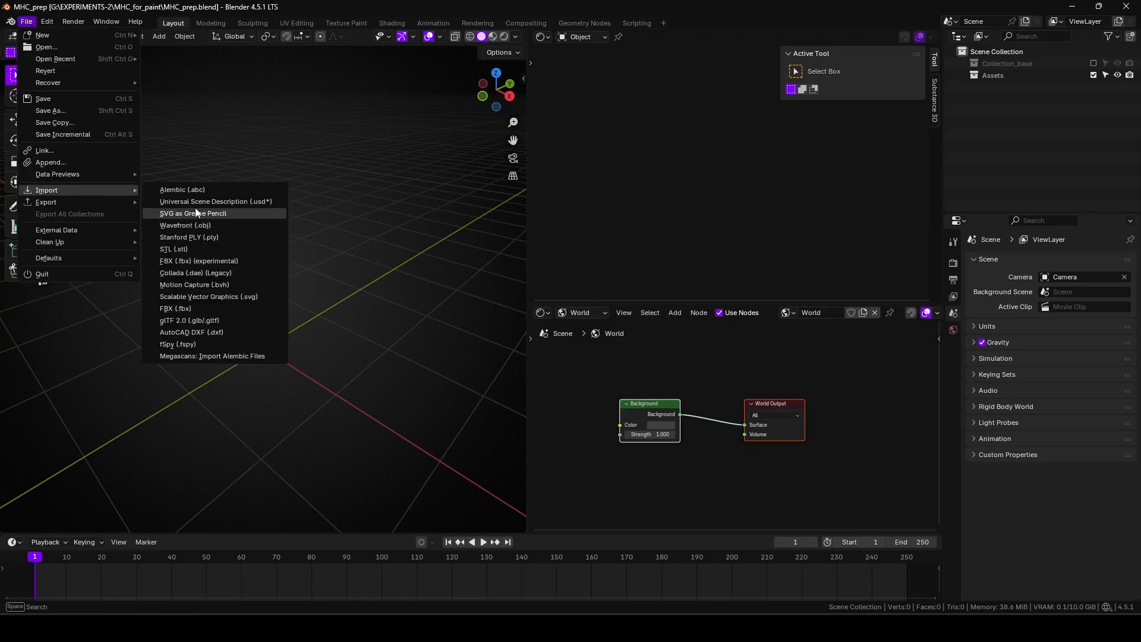
pyautogui.click(198, 259)
pyautogui.click(395, 157)
pyautogui.click(820, 488)
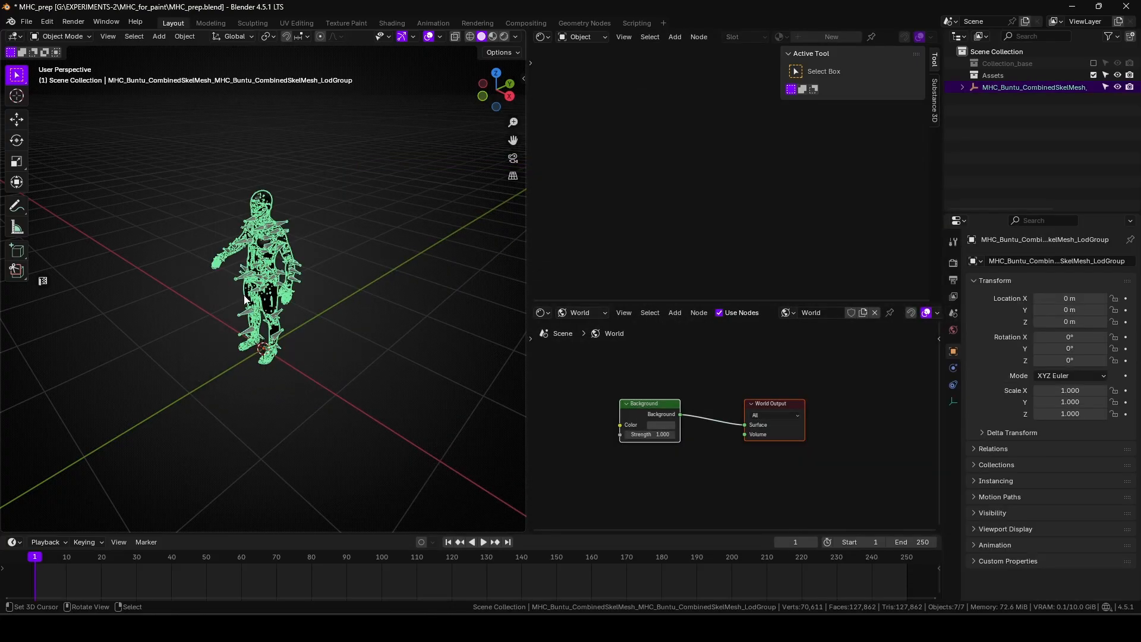
# Move the imported mesh's root armature into Collection_base.
pyautogui.moveTo(245, 300); pyautogui.dragTo(217, 273, button='middle')
pyautogui.scroll(3, 213, 231)
pyautogui.scroll(-3, 216, 205)
pyautogui.scroll(3, 279, 291)
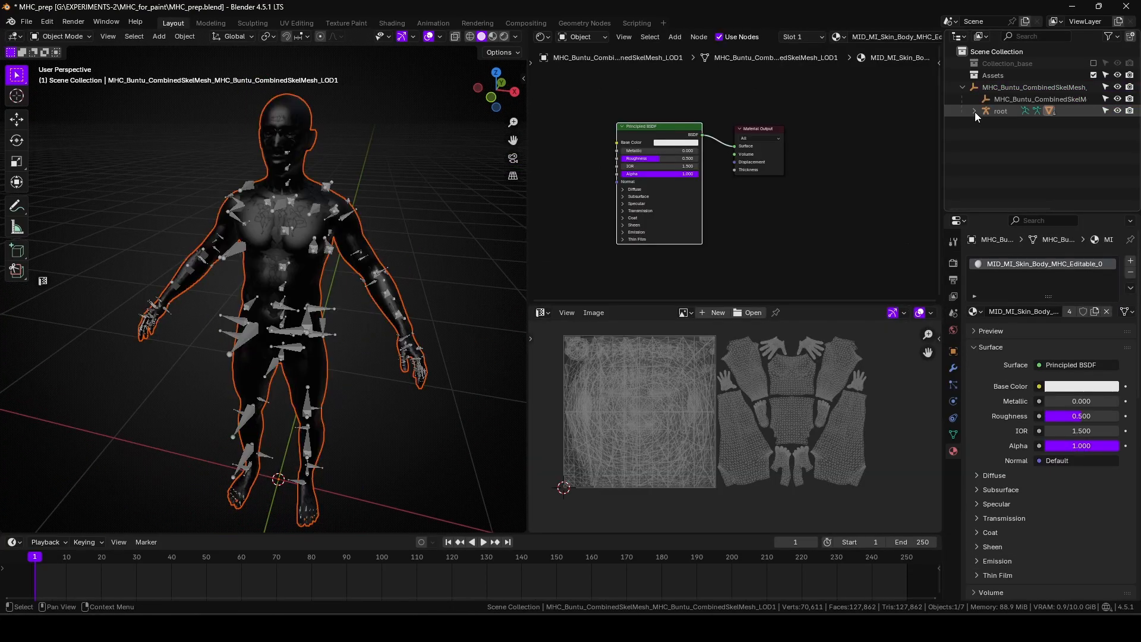
pyautogui.click(975, 110)
pyautogui.click(1004, 110)
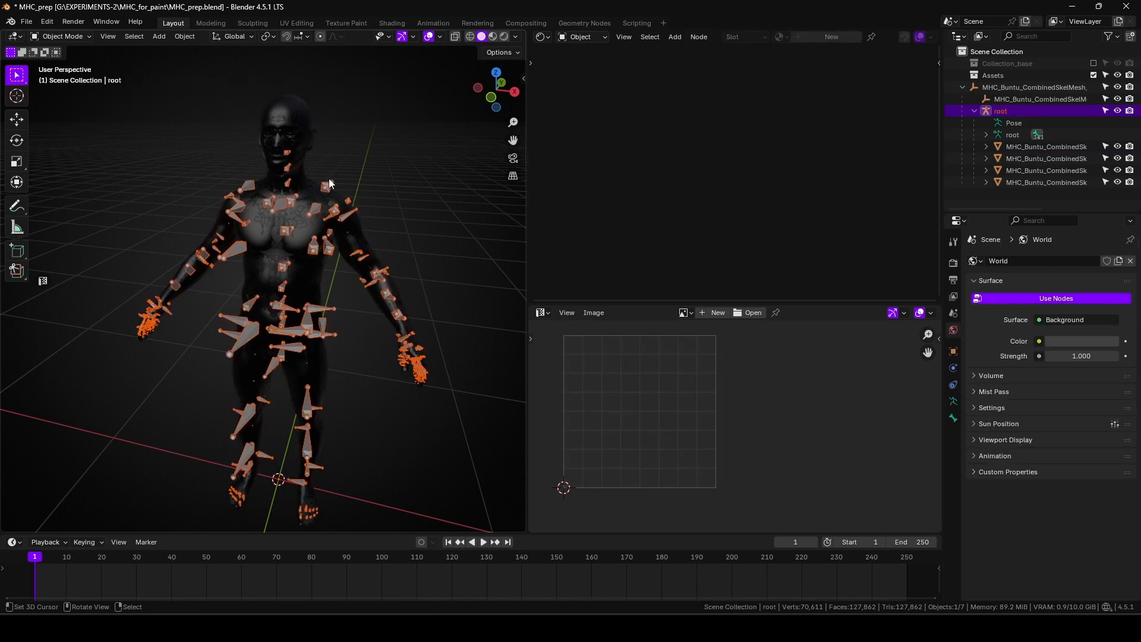
pyautogui.press('m')
pyautogui.click(323, 207)
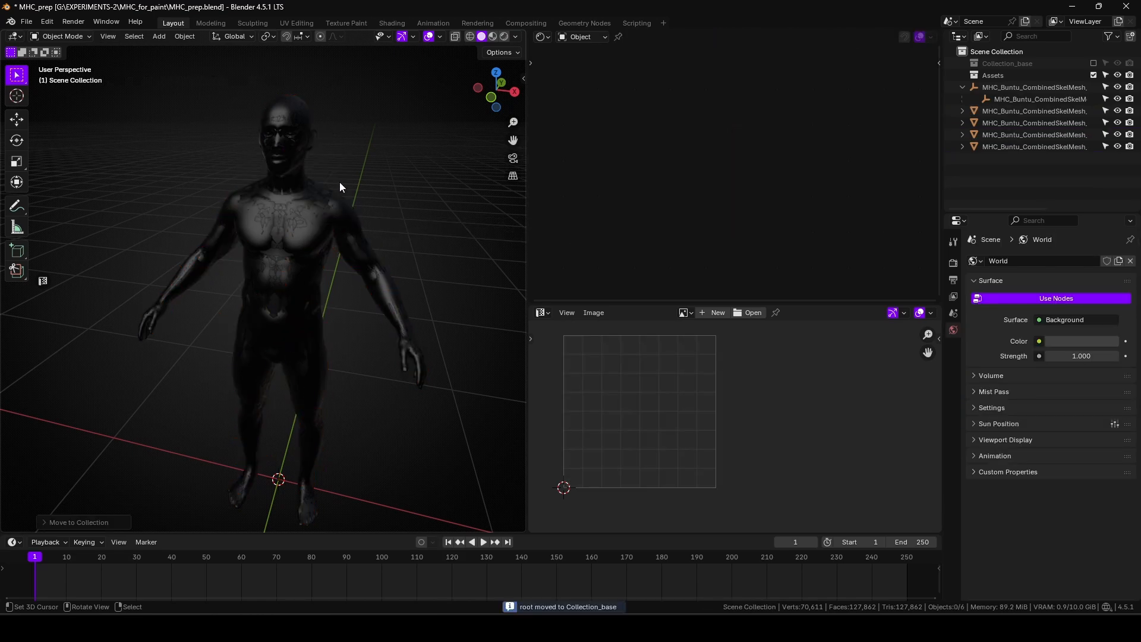
# Hide the LOD0 mesh, move the remaining objects to Collection_base, and reveal the LOD0 mesh again.
pyautogui.click(325, 225)
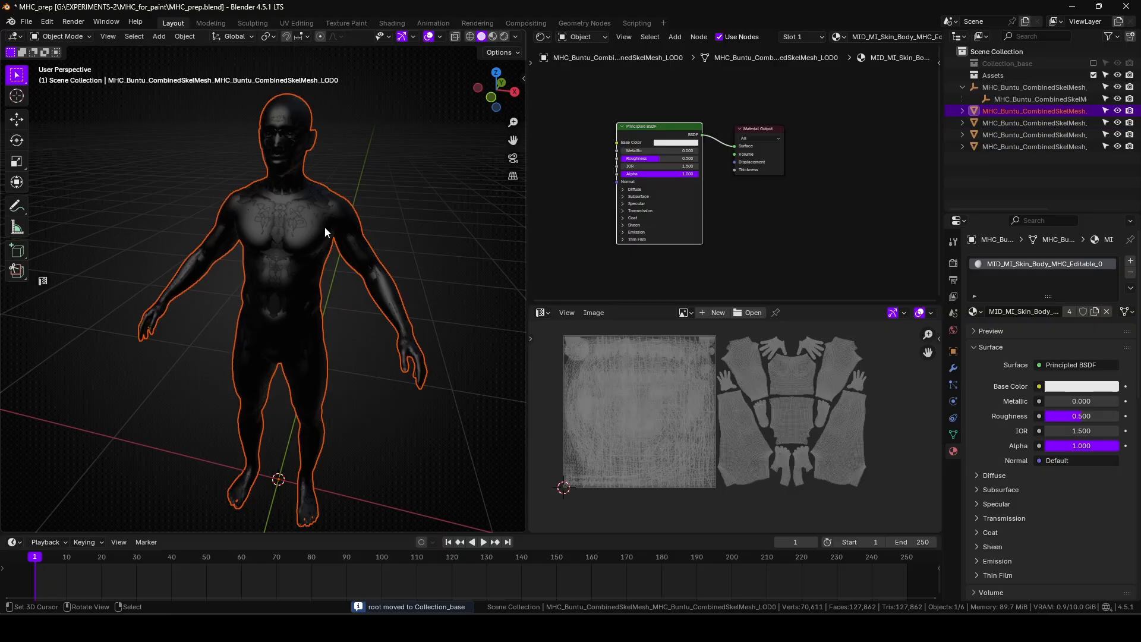
pyautogui.press('h')
pyautogui.press('a')
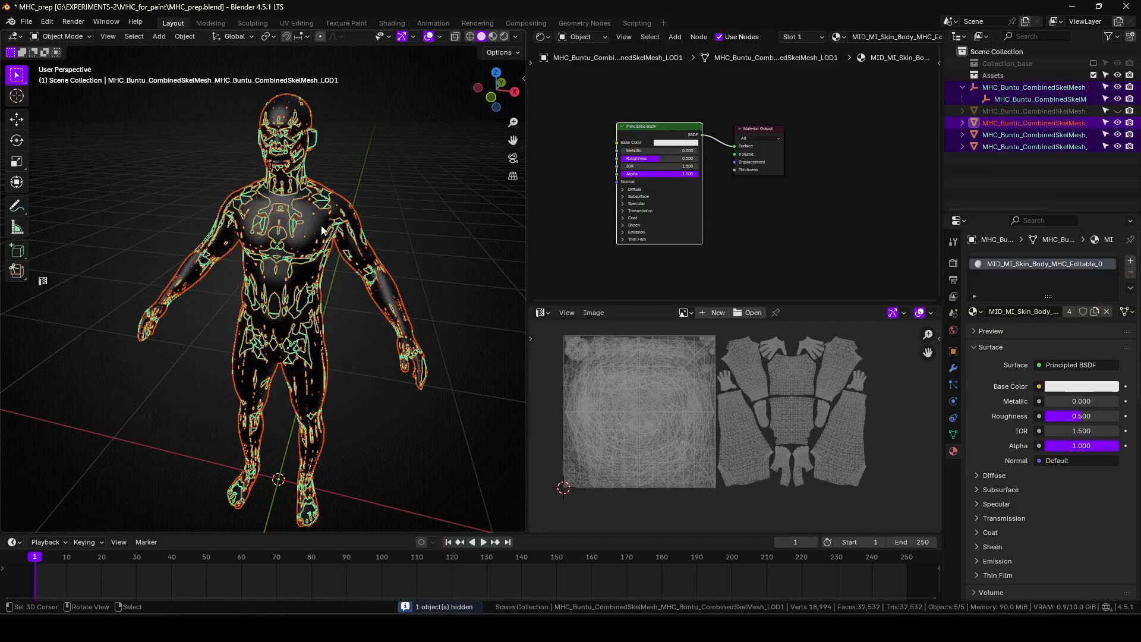
pyautogui.press('m')
pyautogui.click(321, 226)
pyautogui.hotkey('alt', 'h')
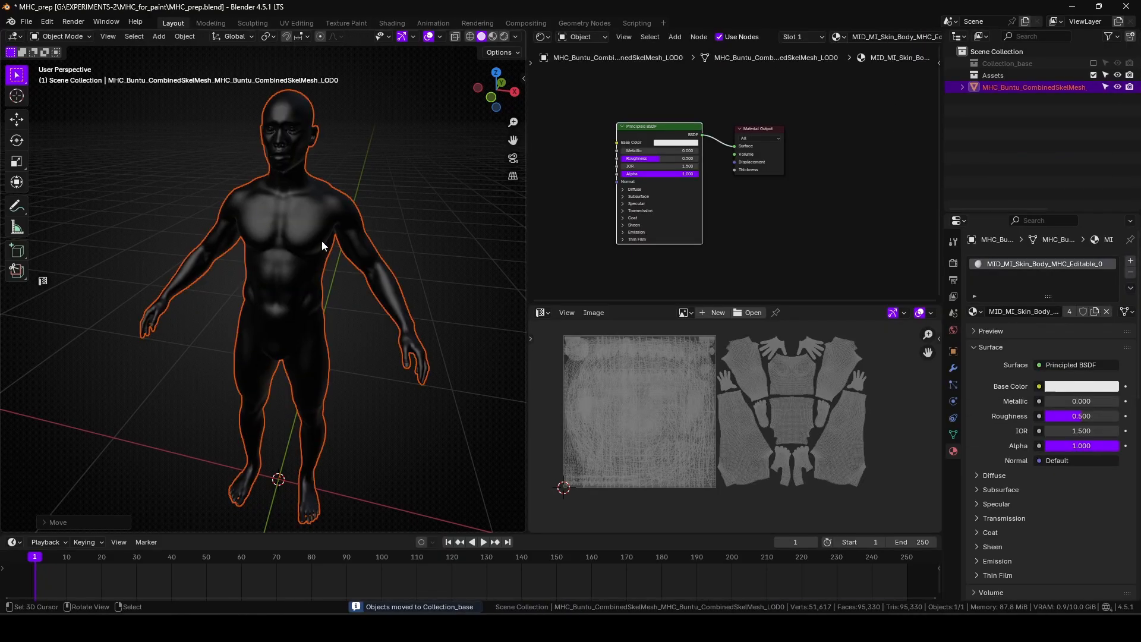
# Clear the LOD0 mesh's parent with the Clear Parent option.
pyautogui.scroll(-4, 323, 245)
pyautogui.moveTo(325, 250); pyautogui.dragTo(307, 266, button='middle')
pyautogui.hotkey('alt', 'p')
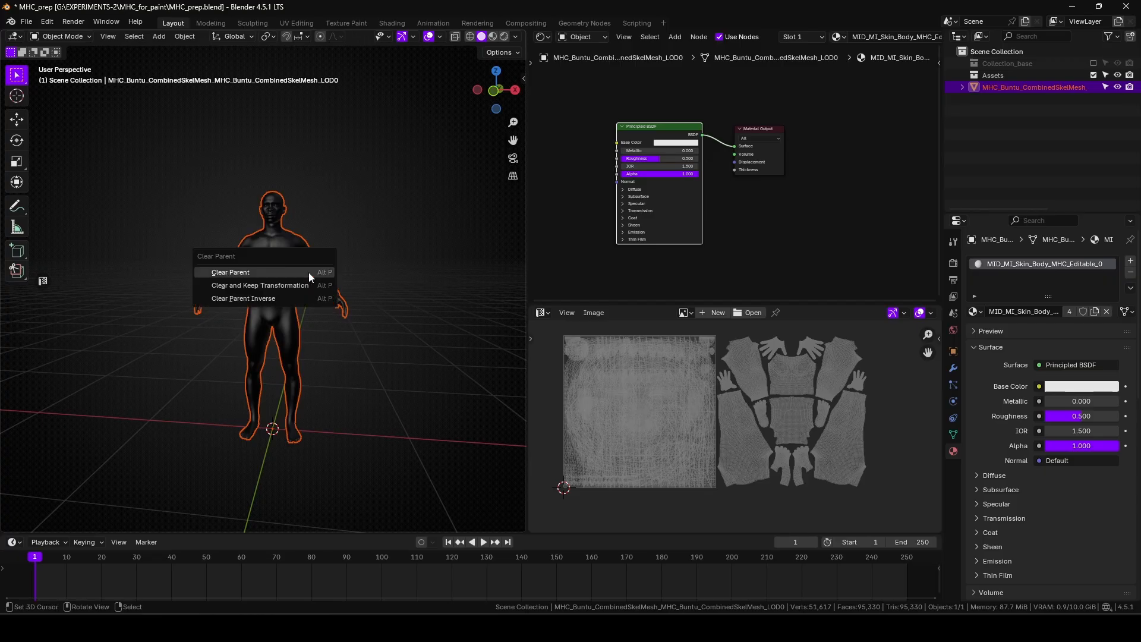
pyautogui.click(308, 272)
pyautogui.scroll(-6, 291, 258)
pyautogui.scroll(2, 302, 362)
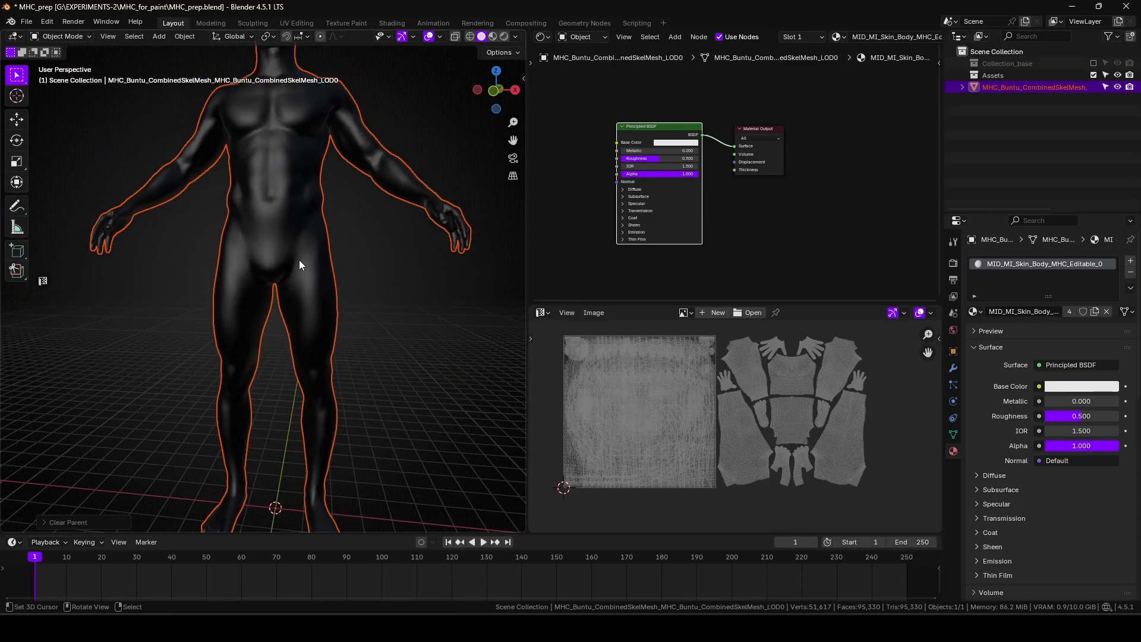
# Scale the unparented LOD0 mesh down uniformly, checking its size from the front view.
pyautogui.press('n')
pyautogui.press('n')
pyautogui.press('s')
pyautogui.press('Return')
pyautogui.press('KP_1')
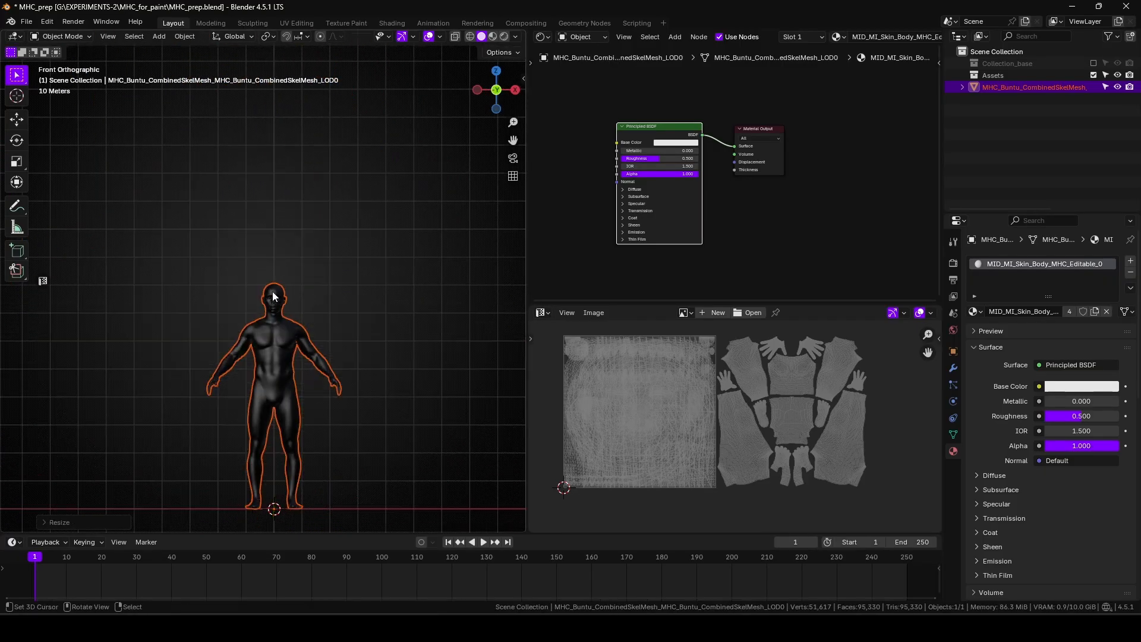
pyautogui.press('s')
pyautogui.click(275, 407)
pyautogui.moveTo(275, 406); pyautogui.dragTo(281, 270, button='middle')
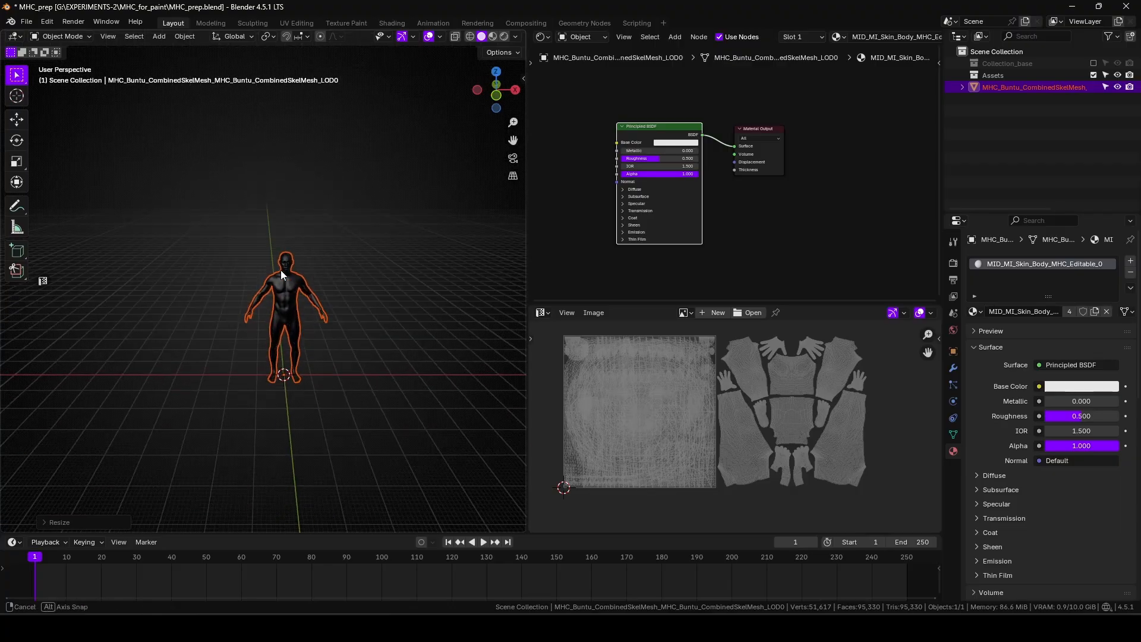
pyautogui.scroll(6, 280, 273)
# Set the viewport shading to Material Preview and rename the mesh's material TX_Face.
pyautogui.press('z')
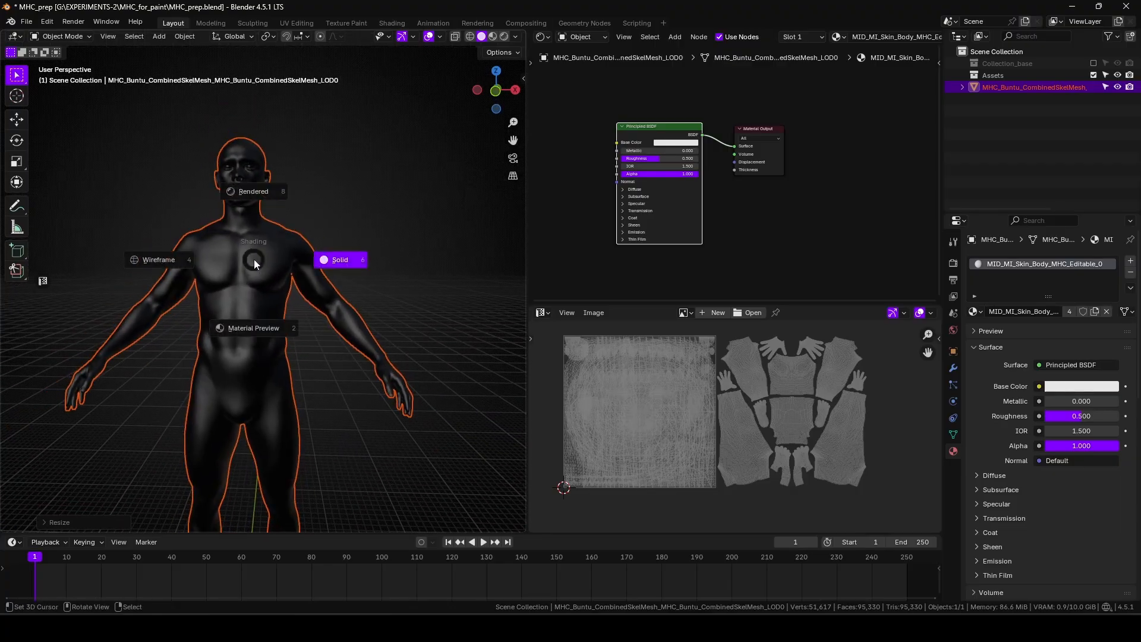
pyautogui.click(286, 337)
pyautogui.moveTo(287, 337); pyautogui.dragTo(245, 315, button='middle')
pyautogui.press('t')
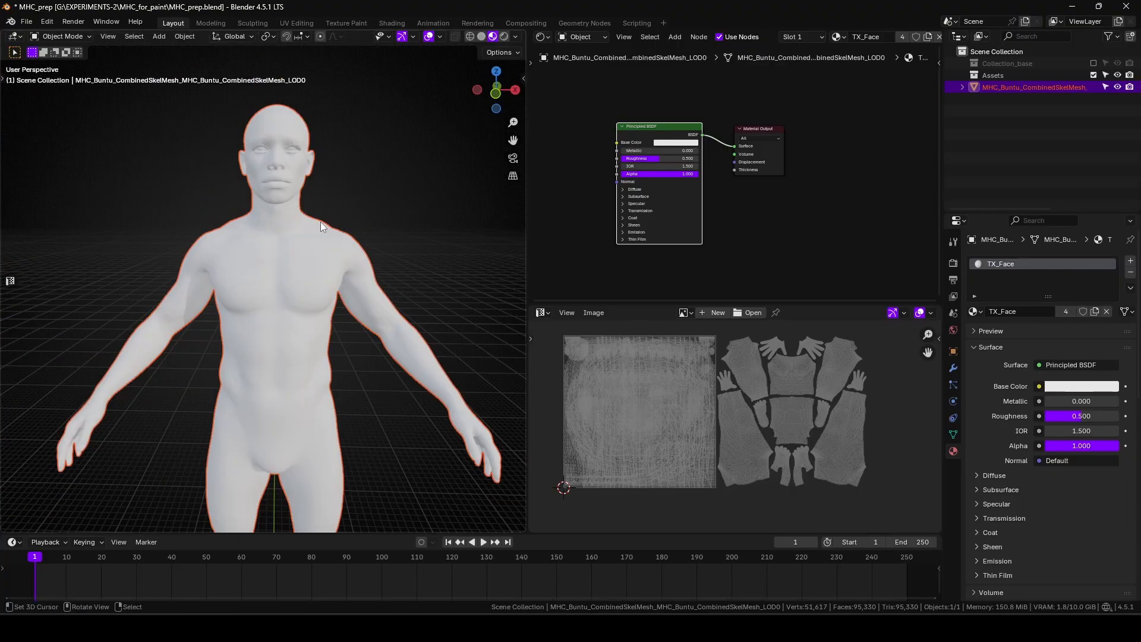
# Select the linked head and neck geometry in Edit Mode and hide it.
pyautogui.hotkey('ctrl', 'Tab')
pyautogui.click(405, 227)
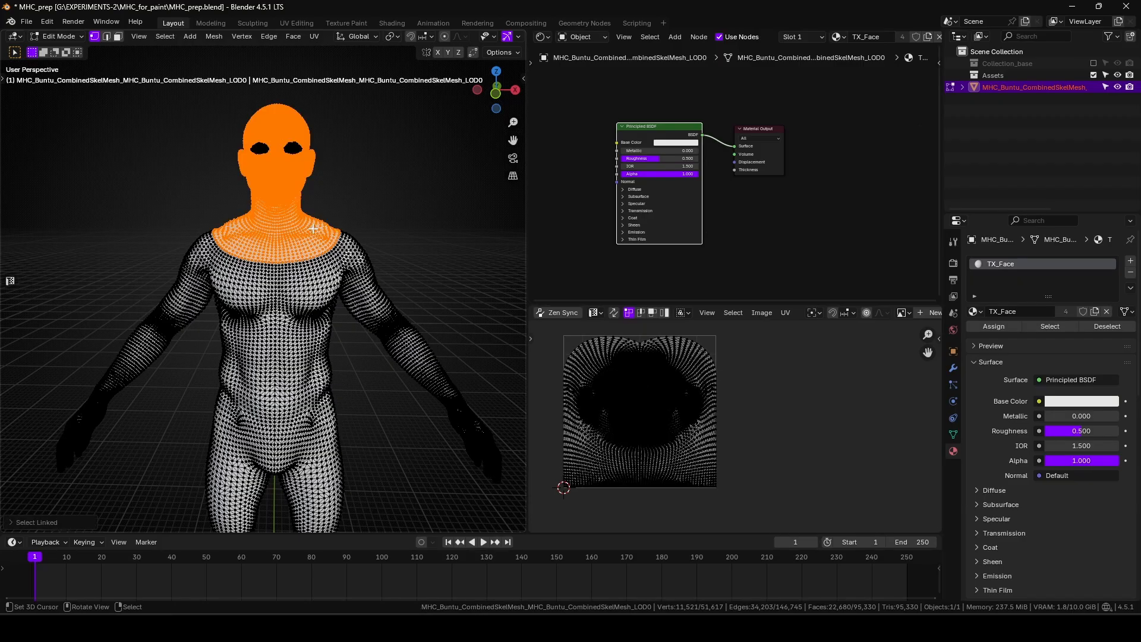
pyautogui.press('h')
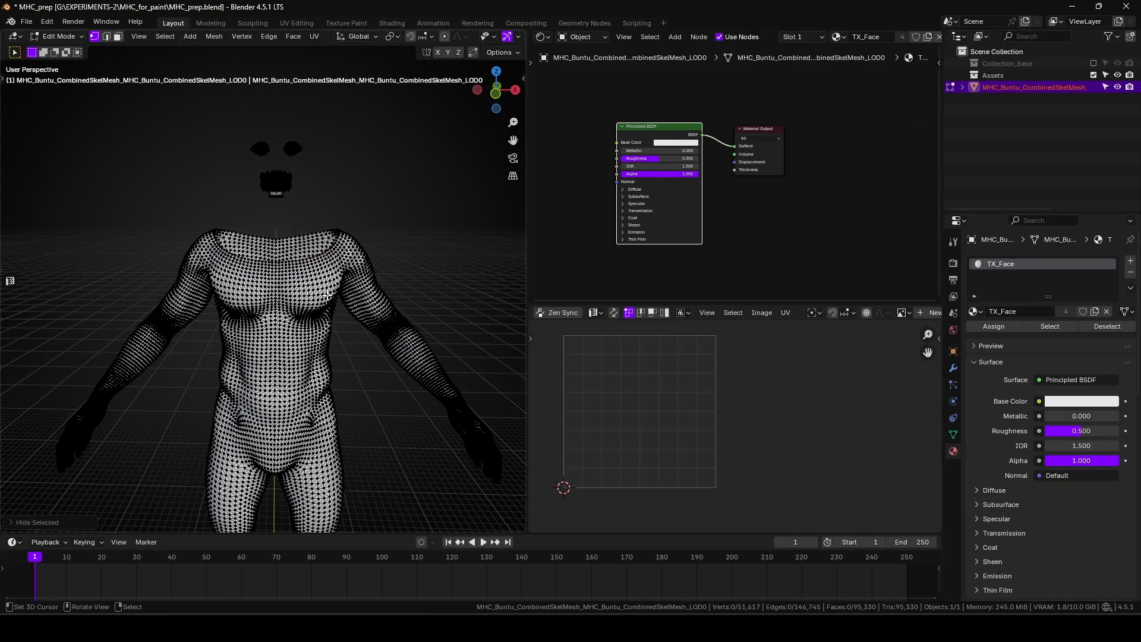
# Add a second material slot with a new material named TX_Body.
pyautogui.click(1131, 261)
pyautogui.click(994, 338)
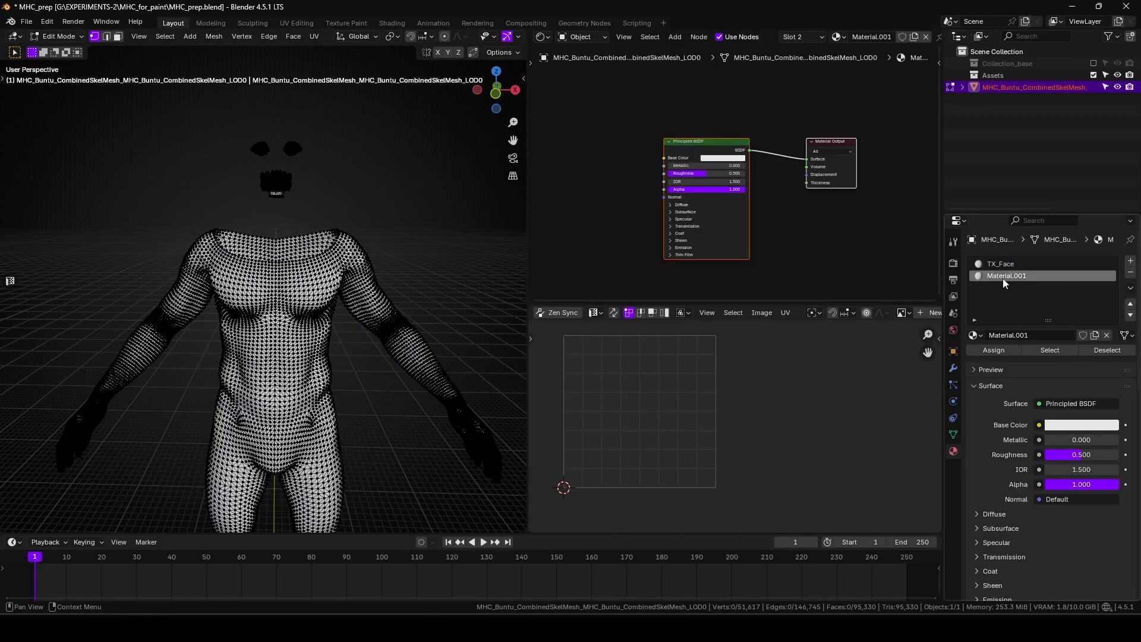
pyautogui.click(1005, 276)
pyautogui.write('TX_Bod')
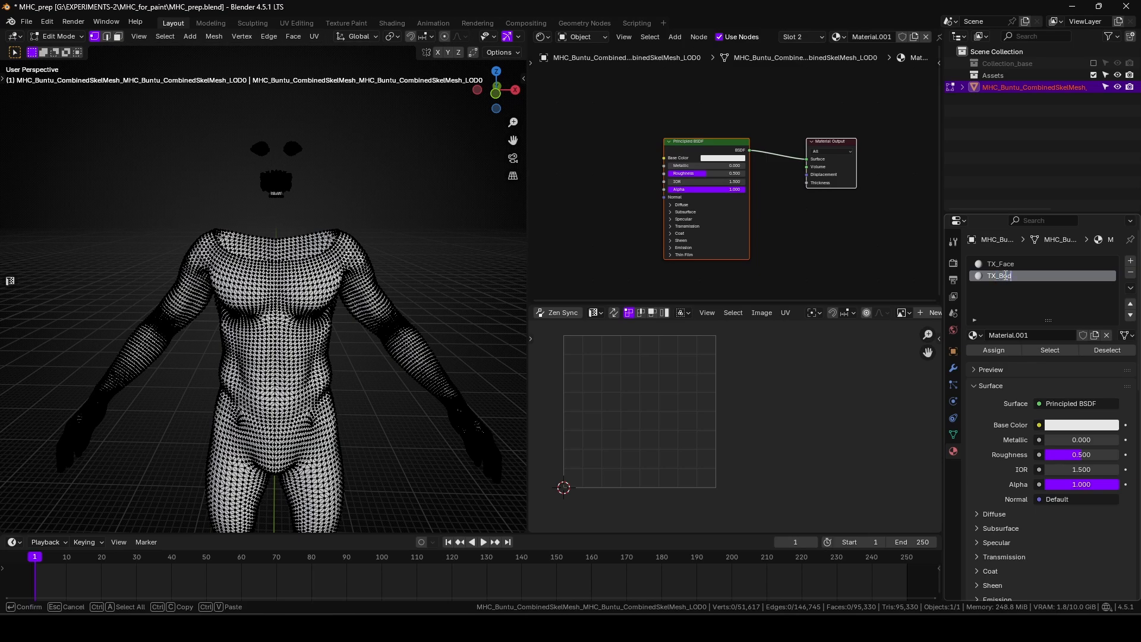
pyautogui.write('y')
pyautogui.press('Return')
# Select the body geometry without the eyes and mouth parts and assign TX_Body to it.
pyautogui.rightClick(293, 388)
pyautogui.press('KP_1')
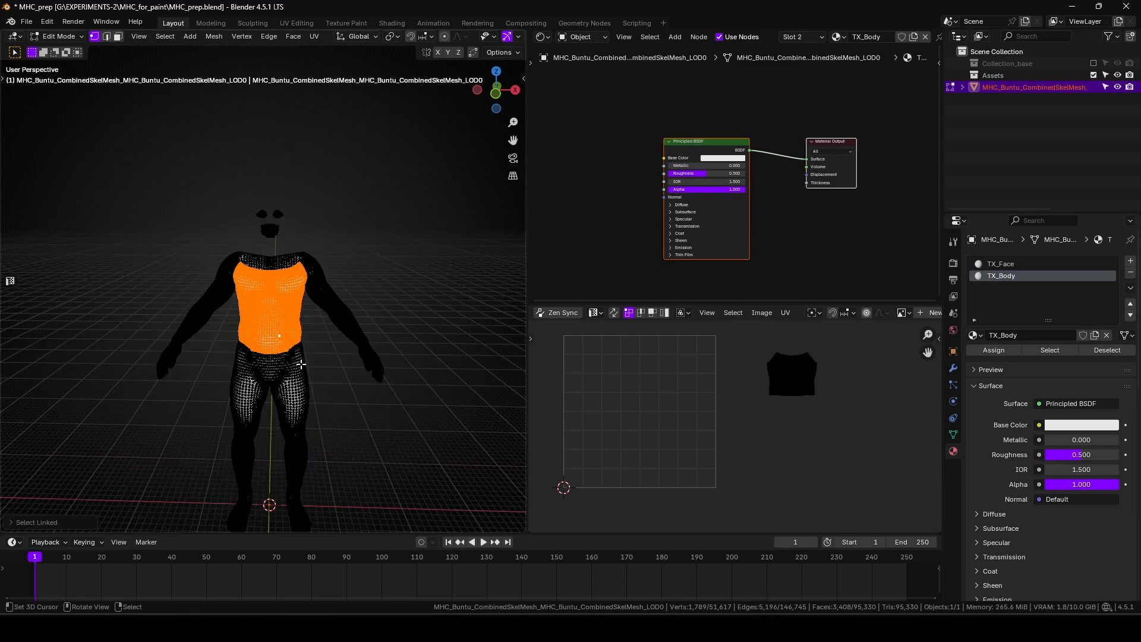
pyautogui.scroll(-3, 303, 362)
pyautogui.moveTo(147, 192); pyautogui.dragTo(441, 487)
pyautogui.moveTo(340, 252); pyautogui.dragTo(328, 225, button='middle')
pyautogui.click(1002, 350)
pyautogui.scroll(3, 329, 225)
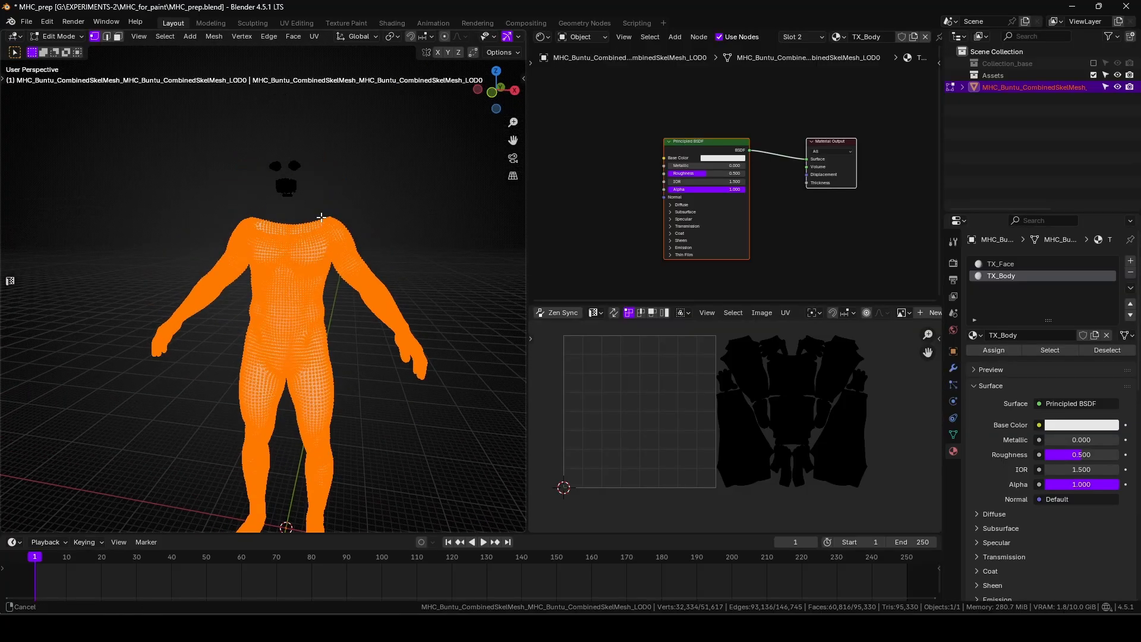
# Hide the body, select the eyes and mouth parts, and give them a new material named TX_Other.
pyautogui.press('h')
pyautogui.moveTo(230, 143); pyautogui.dragTo(398, 304)
pyautogui.click(1130, 261)
pyautogui.doubleClick(999, 336)
pyautogui.write('TX_Other')
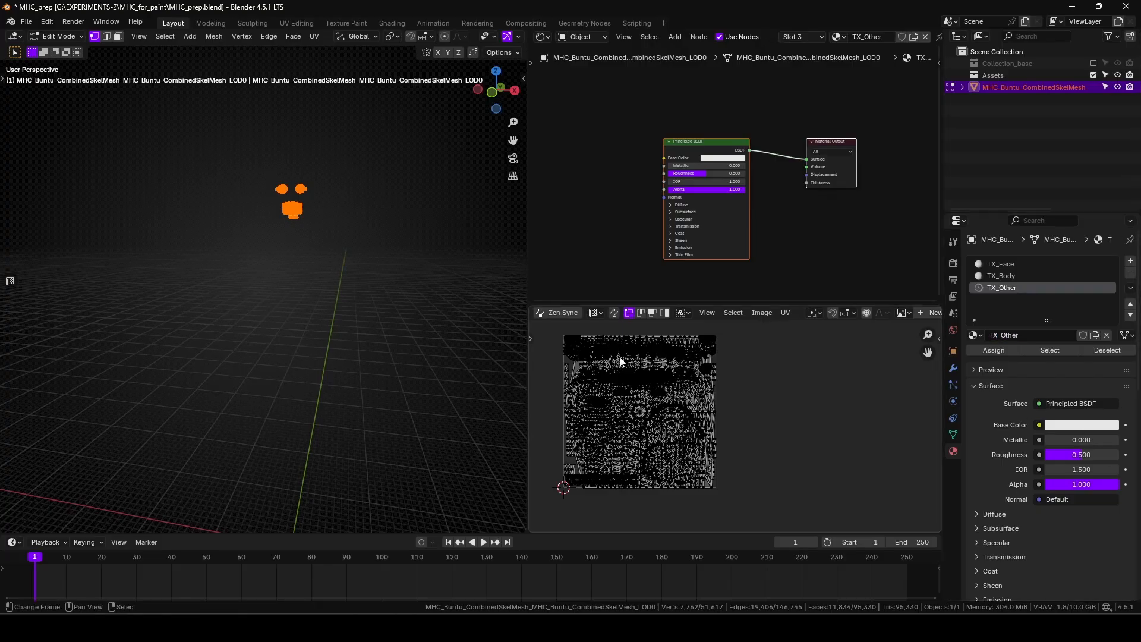
# Reveal all hidden geometry, return to Object Mode and set TX_Face's base color to orange-red.
pyautogui.hotkey('alt', 'h')
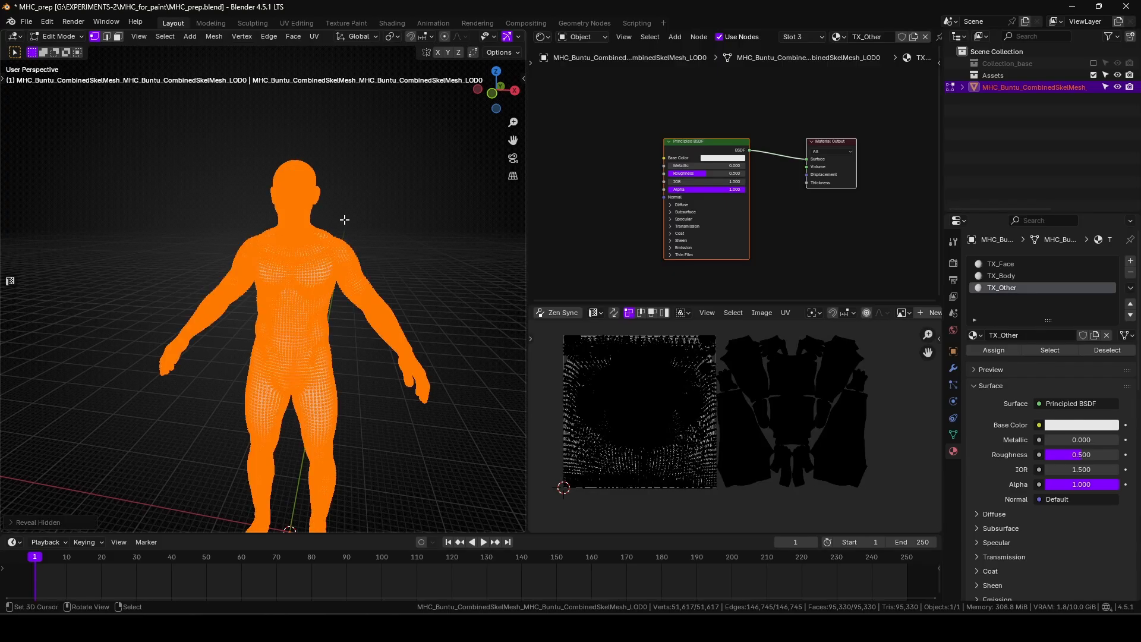
pyautogui.press('Tab')
pyautogui.scroll(5, 295, 226)
pyautogui.scroll(-2, 287, 261)
pyautogui.click(1001, 264)
pyautogui.click(1082, 410)
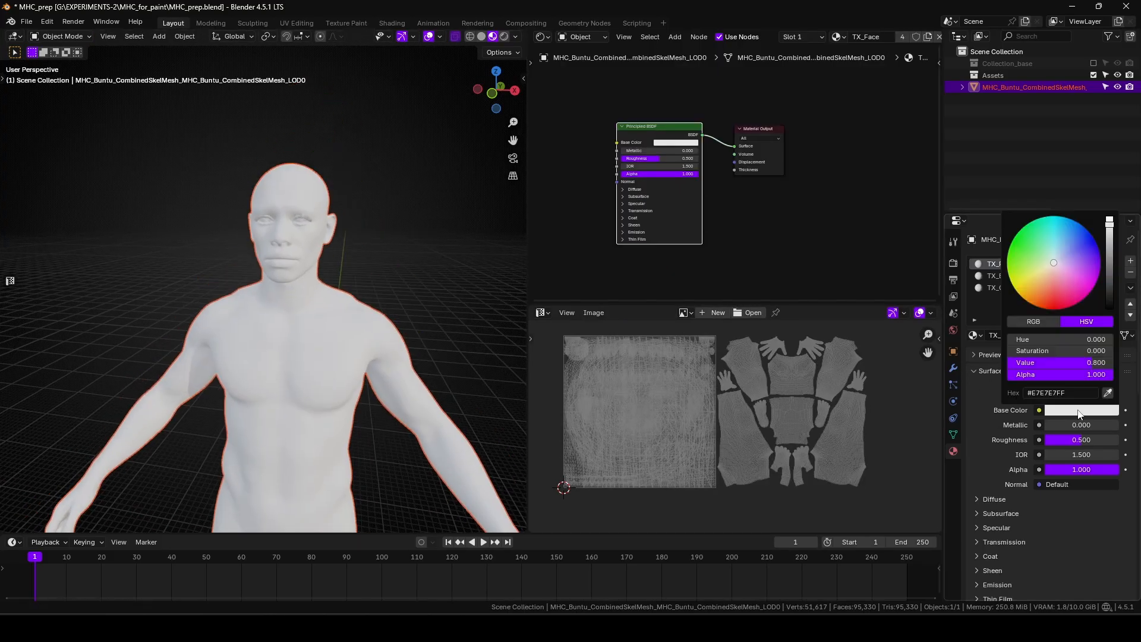
pyautogui.click(1053, 302)
# Set the base color of TX_Body to yellow (#E7C000FF) and of TX_Other to near-black (#0B0B0BFF).
pyautogui.click(1001, 276)
pyautogui.click(1082, 410)
pyautogui.moveTo(1022, 297); pyautogui.dragTo(1018, 293)
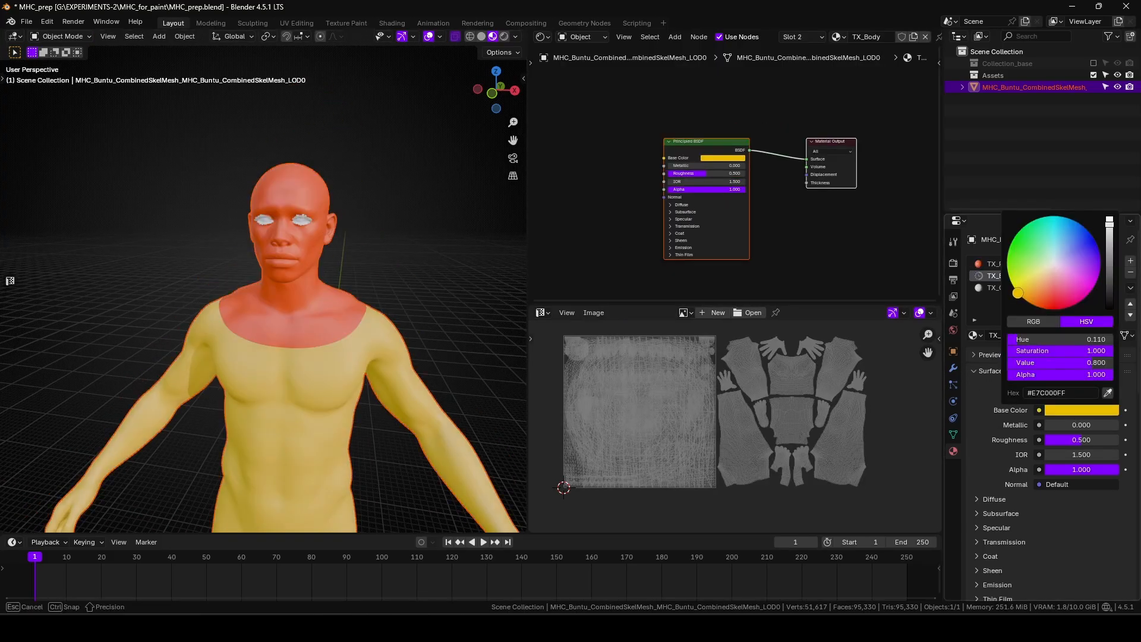
pyautogui.click(1002, 288)
pyautogui.click(1082, 410)
pyautogui.moveTo(1109, 274); pyautogui.dragTo(1109, 312)
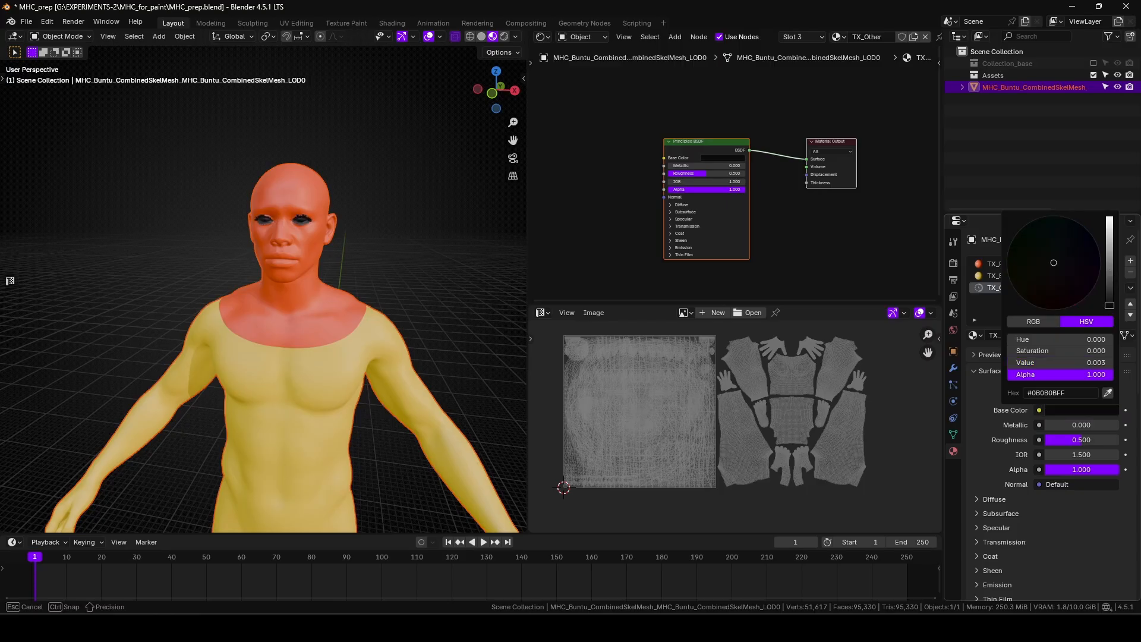
# Apply the object transform to the mesh.
pyautogui.scroll(-2, 321, 312)
pyautogui.moveTo(321, 312); pyautogui.dragTo(345, 281, button='middle')
pyautogui.hotkey('ctrl', 'a')
pyautogui.click(348, 279)
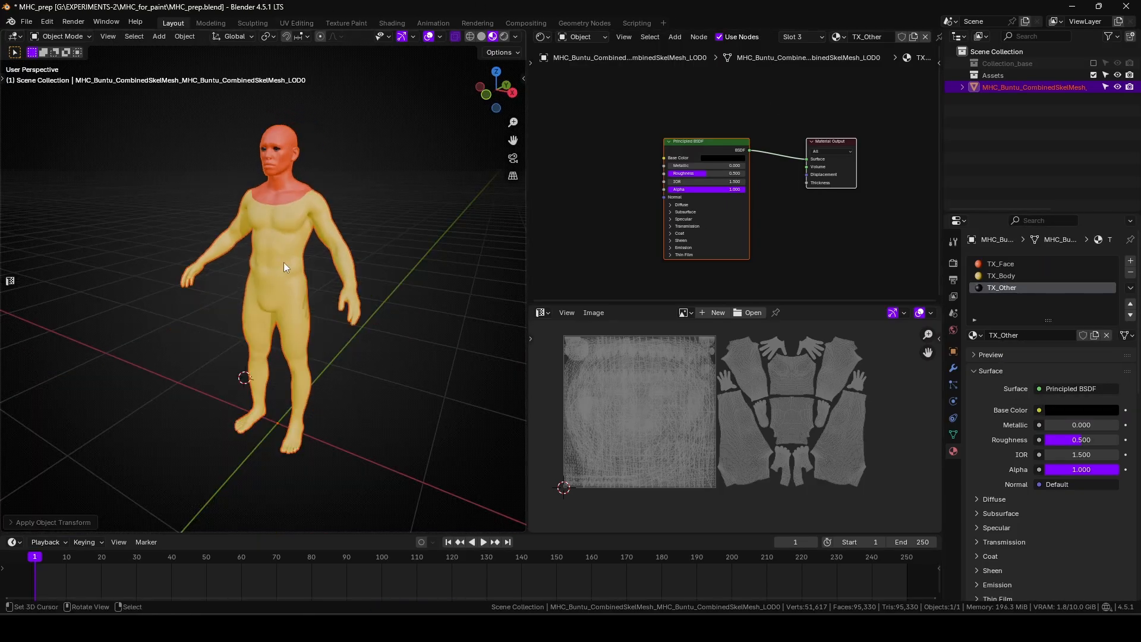
# Select the geometry assigned to TX_Other, TX_Face and TX_Body in Edit Mode.
pyautogui.press('Tab')
pyautogui.hotkey('alt', 'a')
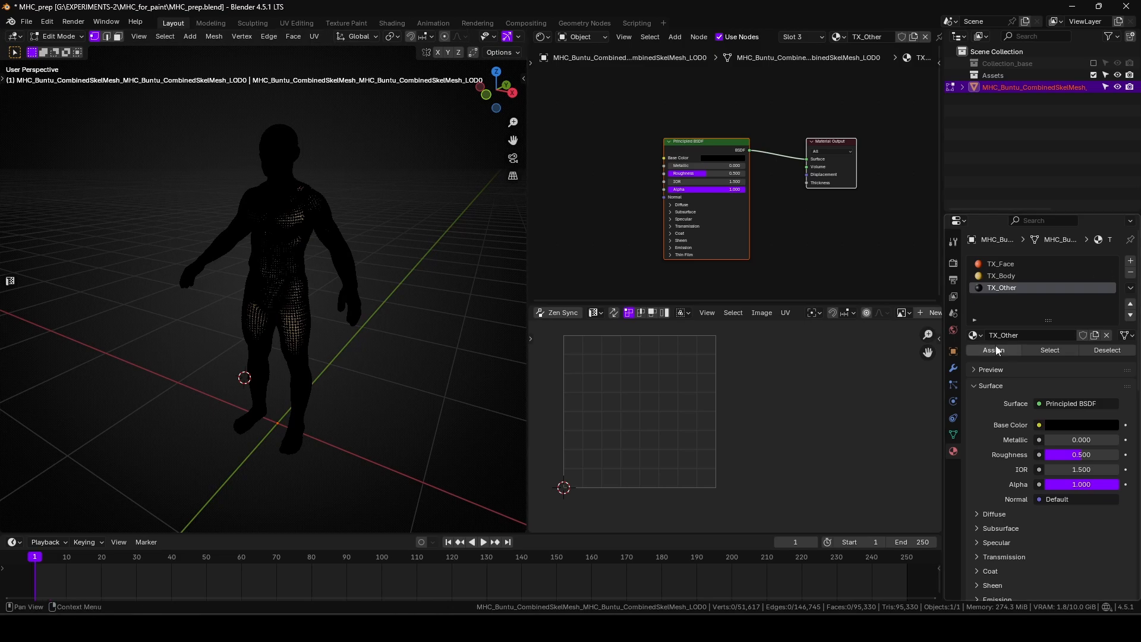
pyautogui.click(1049, 350)
pyautogui.click(1001, 263)
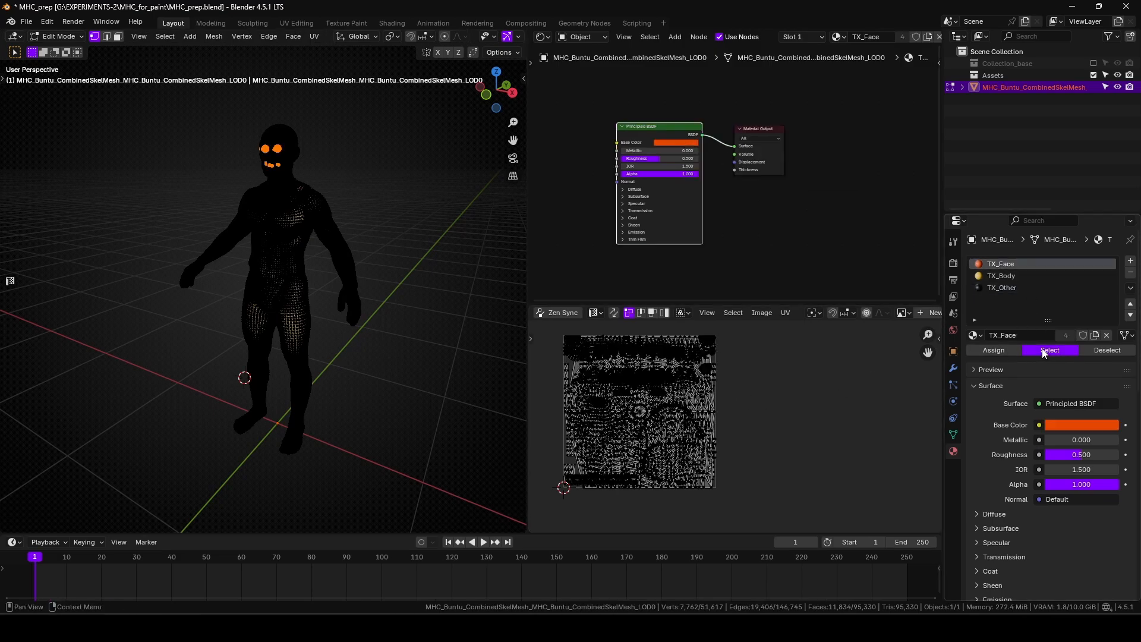
pyautogui.click(1048, 350)
pyautogui.click(1009, 275)
pyautogui.click(1047, 350)
# Move all body UV islands by -1 along X so they lie in the first UV tile.
pyautogui.scroll(-1, 769, 420)
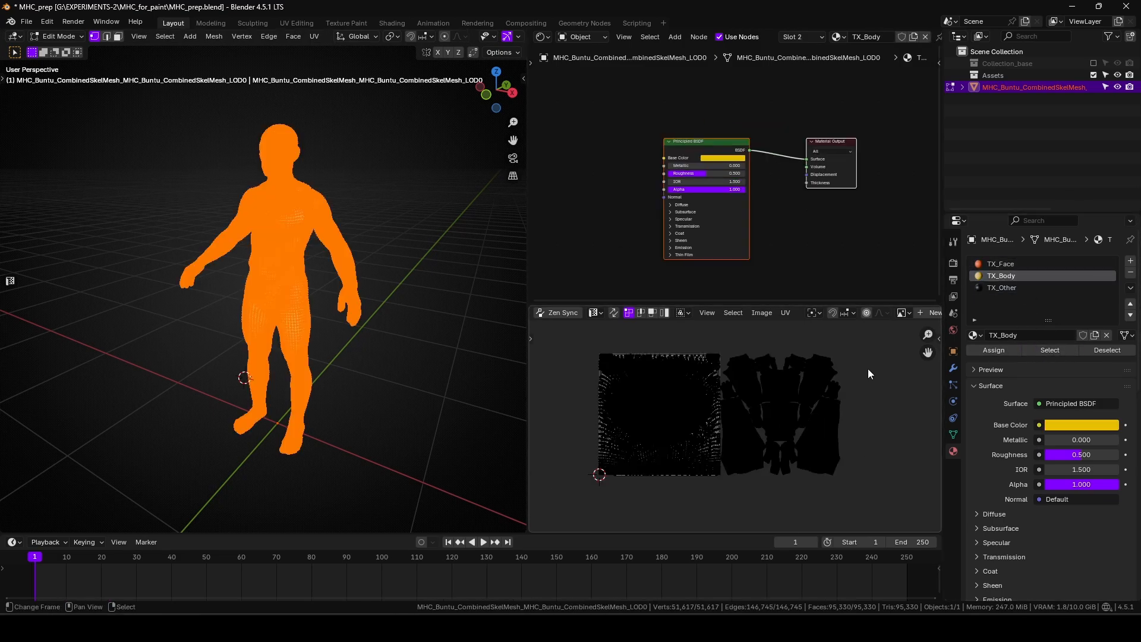
pyautogui.moveTo(878, 344); pyautogui.dragTo(785, 484)
pyautogui.moveTo(886, 350); pyautogui.dragTo(725, 502)
pyautogui.scroll(1, 749, 439)
pyautogui.write('gx')
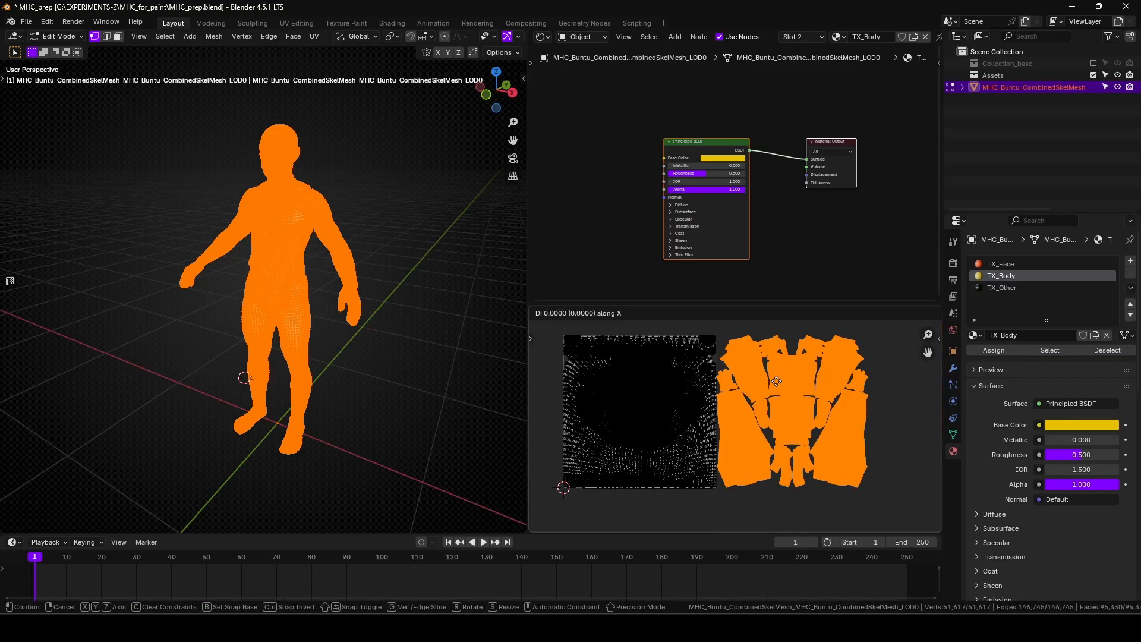
pyautogui.write('-1')
pyautogui.press('Return')
pyautogui.moveTo(743, 418); pyautogui.dragTo(815, 424, button='middle')
pyautogui.scroll(2, 815, 419)
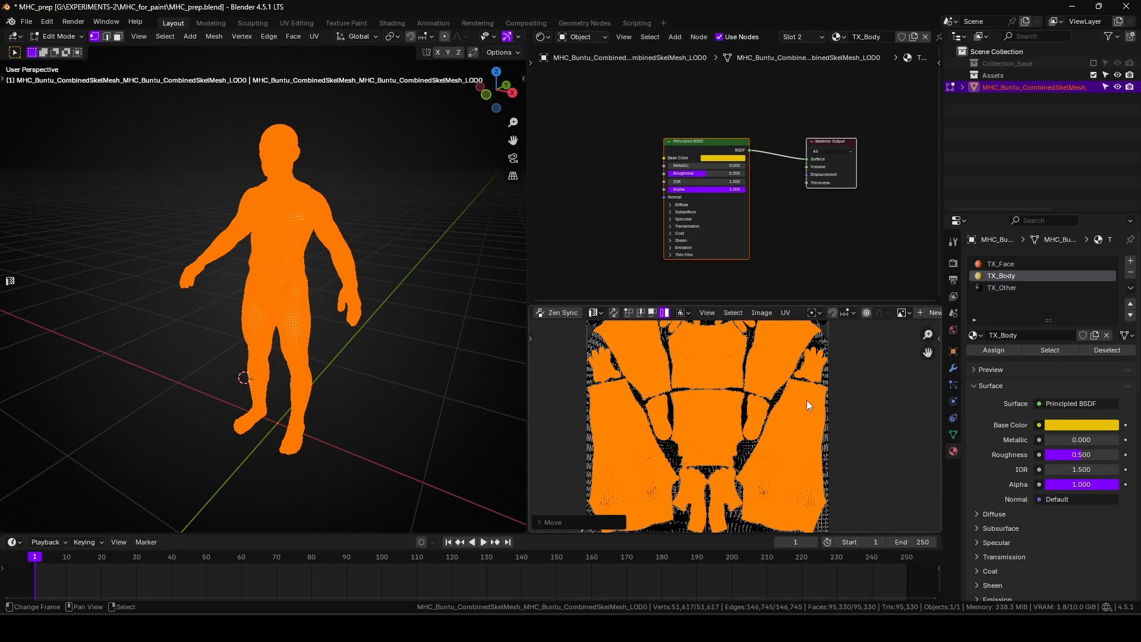
pyautogui.scroll(-1, 807, 401)
# Return the mesh to Object Mode and save MHC_prep.blend.
pyautogui.hotkey('ctrl', 'Tab')
pyautogui.click(295, 291)
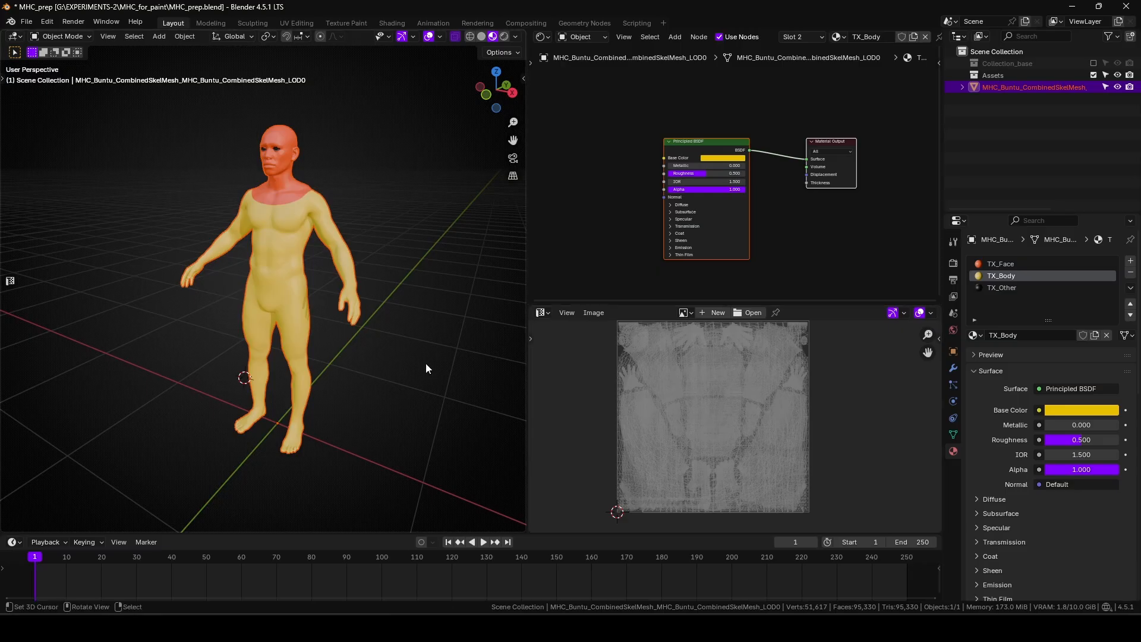
pyautogui.hotkey('ctrl', 'Tab')
pyautogui.click(440, 313)
pyautogui.hotkey('ctrl', 'Tab')
pyautogui.click(274, 386)
pyautogui.moveTo(279, 395); pyautogui.dragTo(234, 280, button='middle')
pyautogui.hotkey('ctrl', 's')
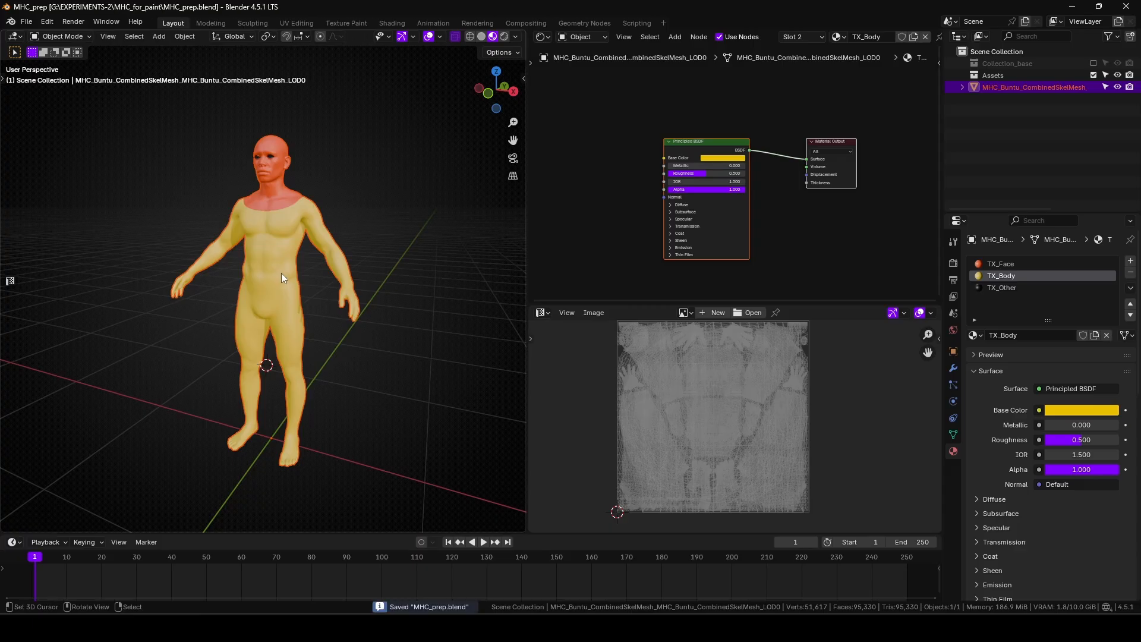
# Export the prepared mesh as an FBX file named MHC_Buntu_for_textures in the MHC_for_paint folder.
pyautogui.scroll(1, 266, 188)
pyautogui.click(25, 21)
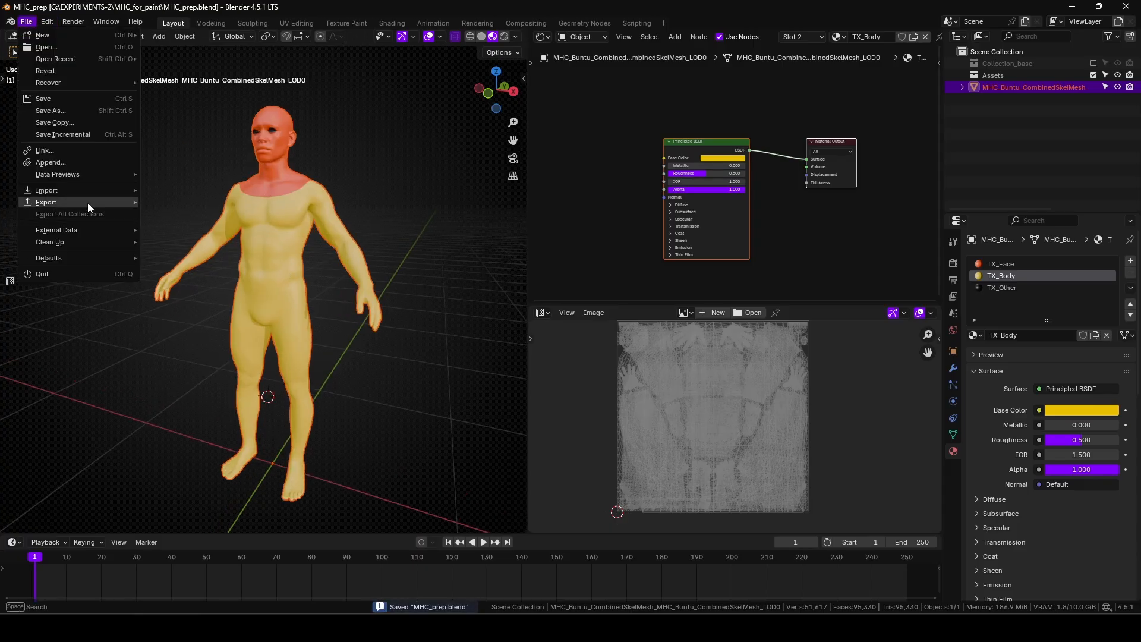
pyautogui.moveTo(88, 202)
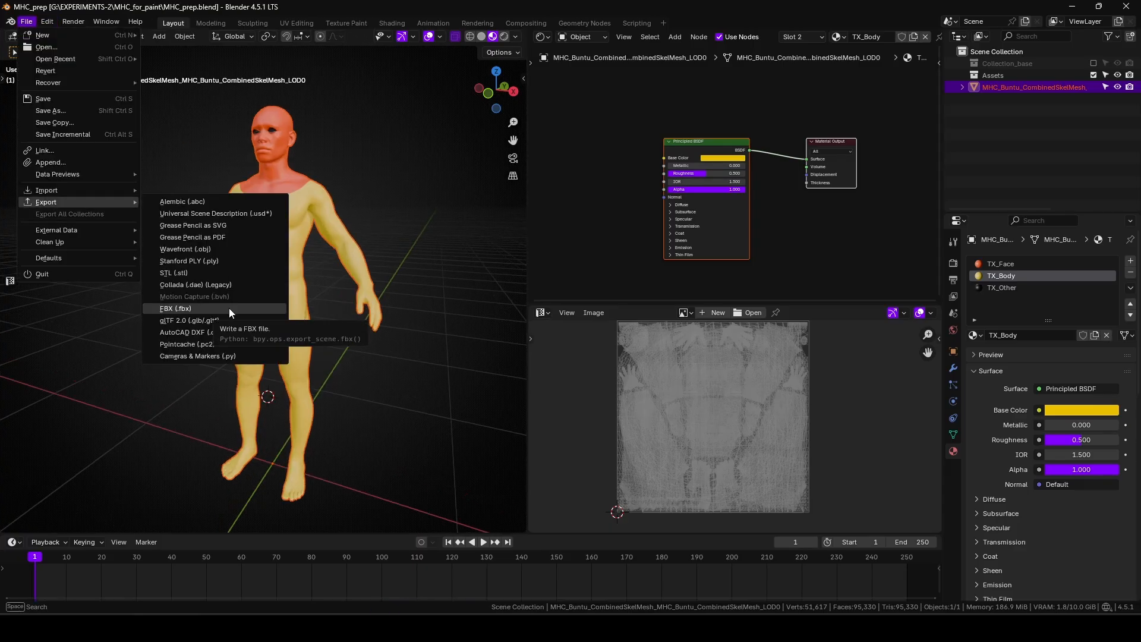
pyautogui.click(229, 308)
pyautogui.click(391, 158)
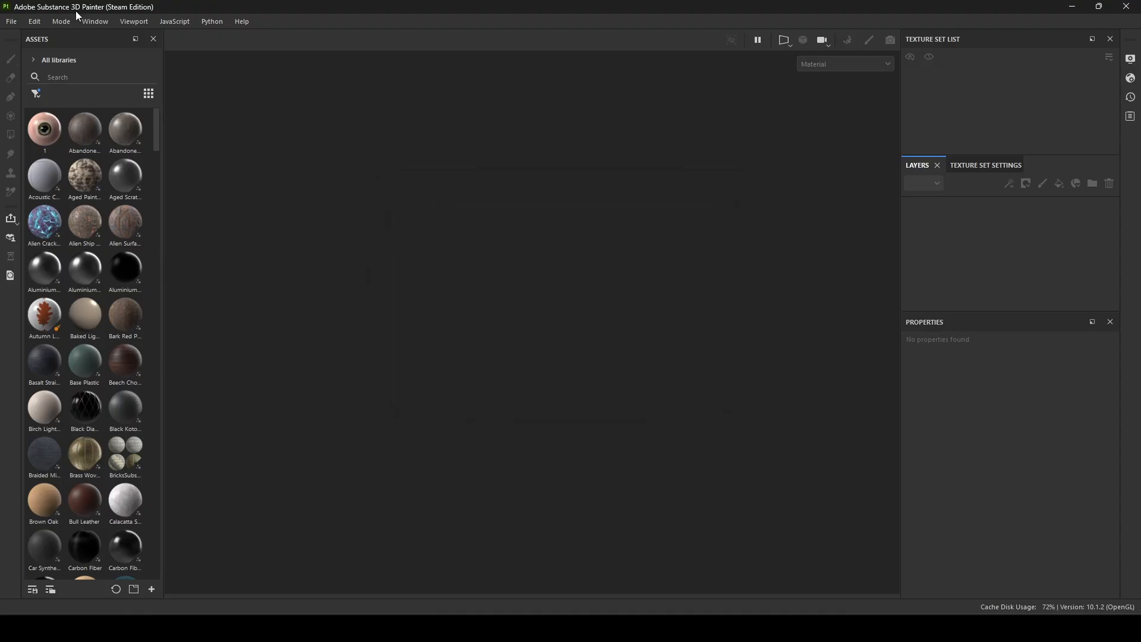
# Switch to Substance 3D Painter and create a project from MHC_Buntu_for_textures.fbx with the Unreal Engine 4 template and UV Tile workflow.
pyautogui.click(11, 22)
pyautogui.click(18, 34)
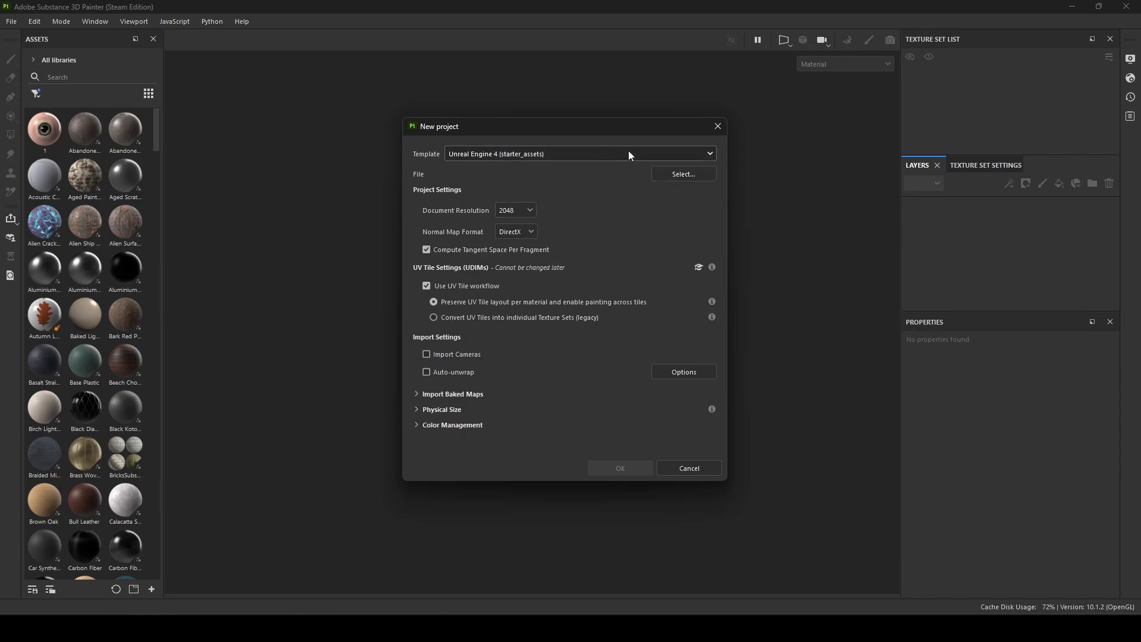
pyautogui.click(659, 174)
pyautogui.scroll(-3, 561, 313)
pyautogui.doubleClick(558, 262)
pyautogui.click(553, 230)
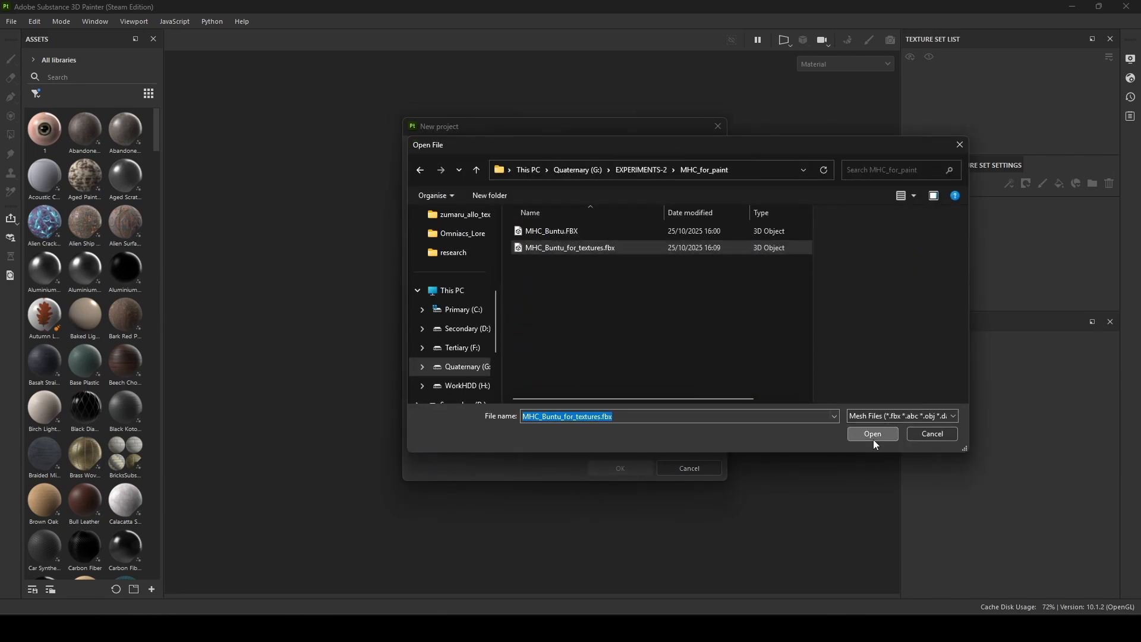
pyautogui.click(873, 434)
pyautogui.click(621, 468)
pyautogui.keyDown('alt'); pyautogui.moveTo(514, 293); pyautogui.dragTo(591, 288); pyautogui.keyUp('alt')
pyautogui.keyDown('alt'); pyautogui.moveTo(591, 288); pyautogui.dragTo(490, 289, button='middle'); pyautogui.keyUp('alt')
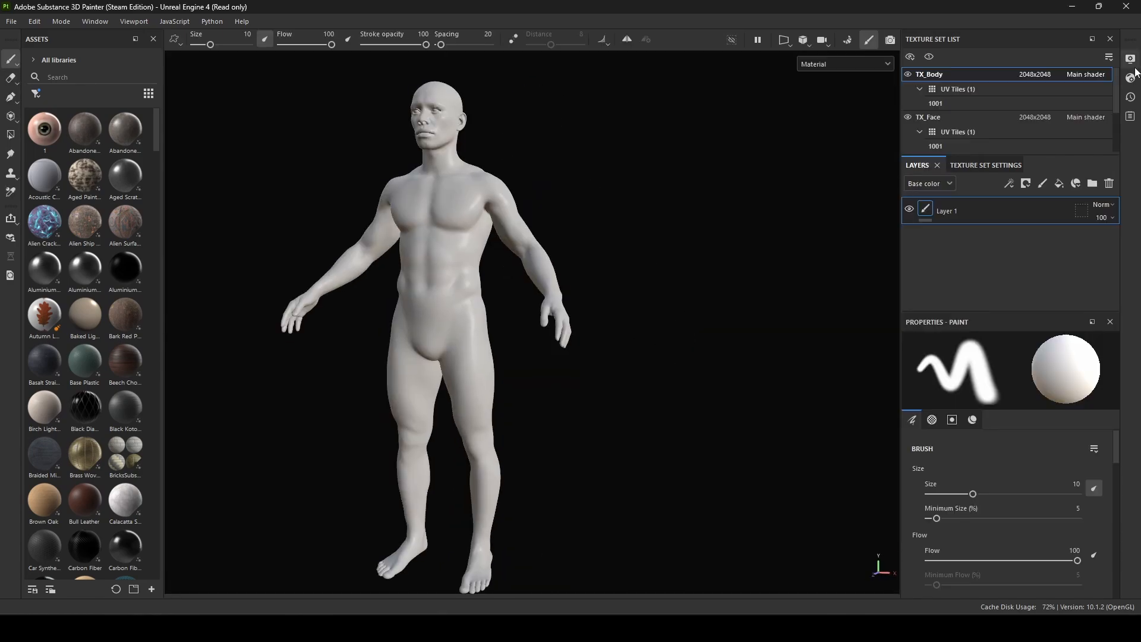
# Adjust the shader settings of the painting project and frame the character's upper body.
pyautogui.click(1130, 78)
pyautogui.click(1040, 114)
pyautogui.click(990, 227)
pyautogui.click(1111, 79)
pyautogui.click(984, 118)
pyautogui.click(975, 76)
pyautogui.scroll(2, 767, 157)
pyautogui.keyDown('alt'); pyautogui.moveTo(767, 158); pyautogui.dragTo(846, 252, button='middle'); pyautogui.keyUp('alt')
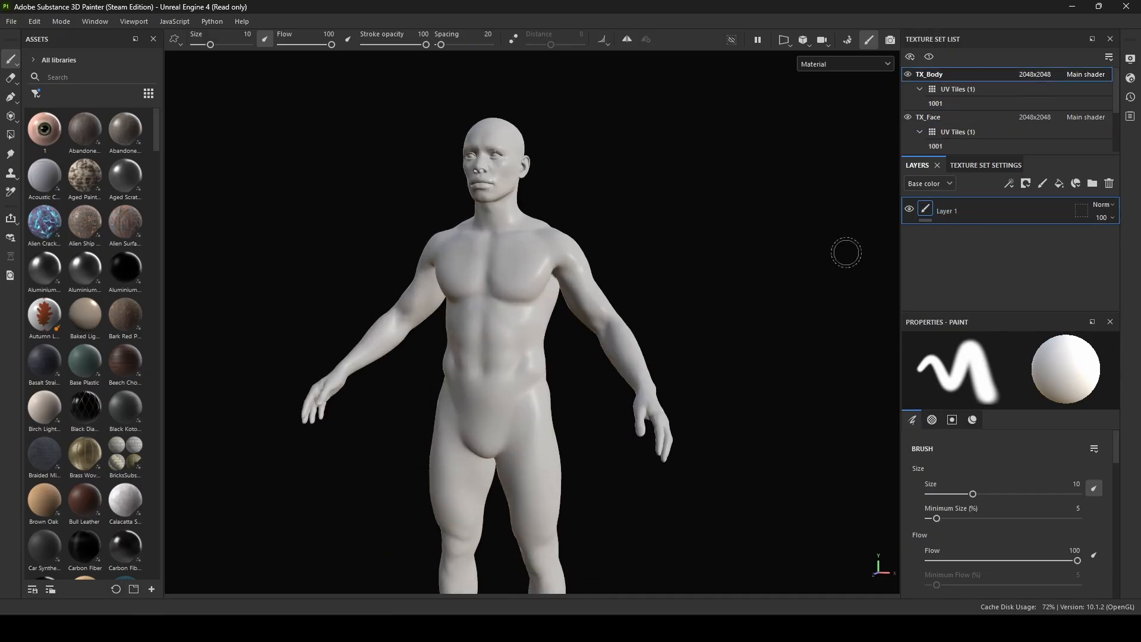
# Set up the TX_Body layers with a fill layer named Base and a paint layer named var_1 above it.
pyautogui.doubleClick(947, 210)
pyautogui.write('Base')
pyautogui.click(1043, 183)
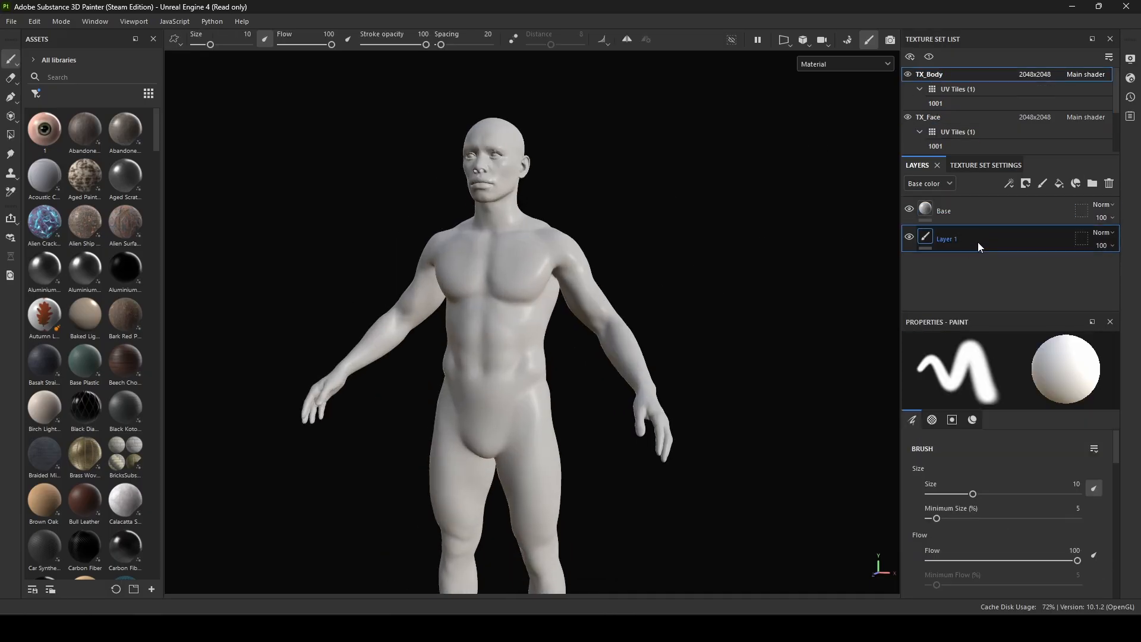
pyautogui.doubleClick(947, 210)
pyautogui.write('var_1')
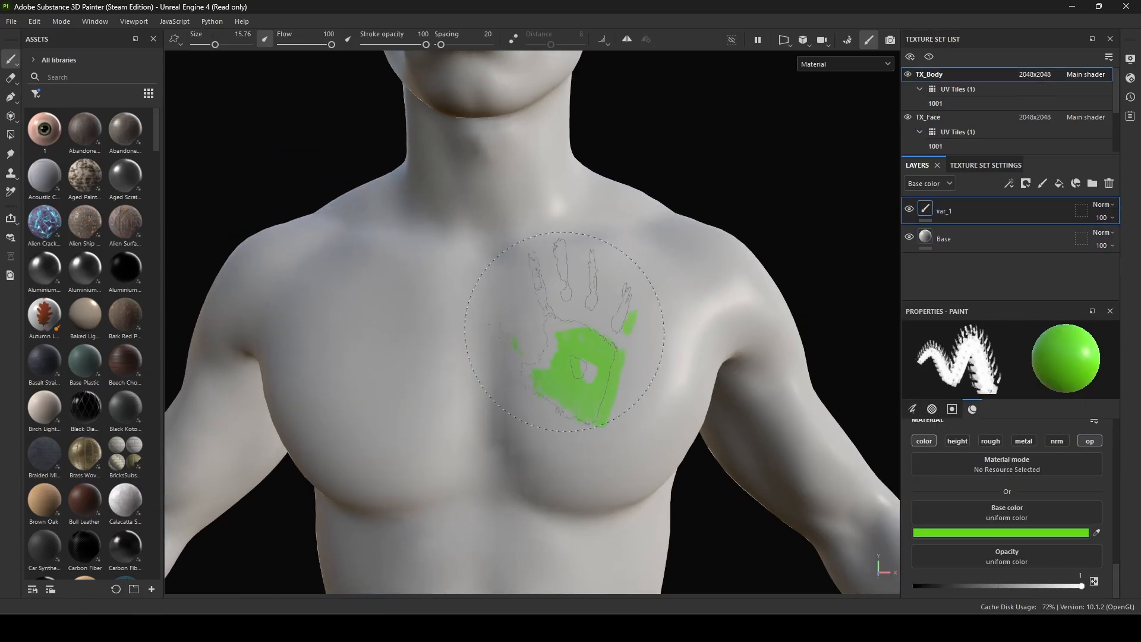
# Select the TX_Face texture set and review its texture set settings and layers.
pyautogui.click(928, 117)
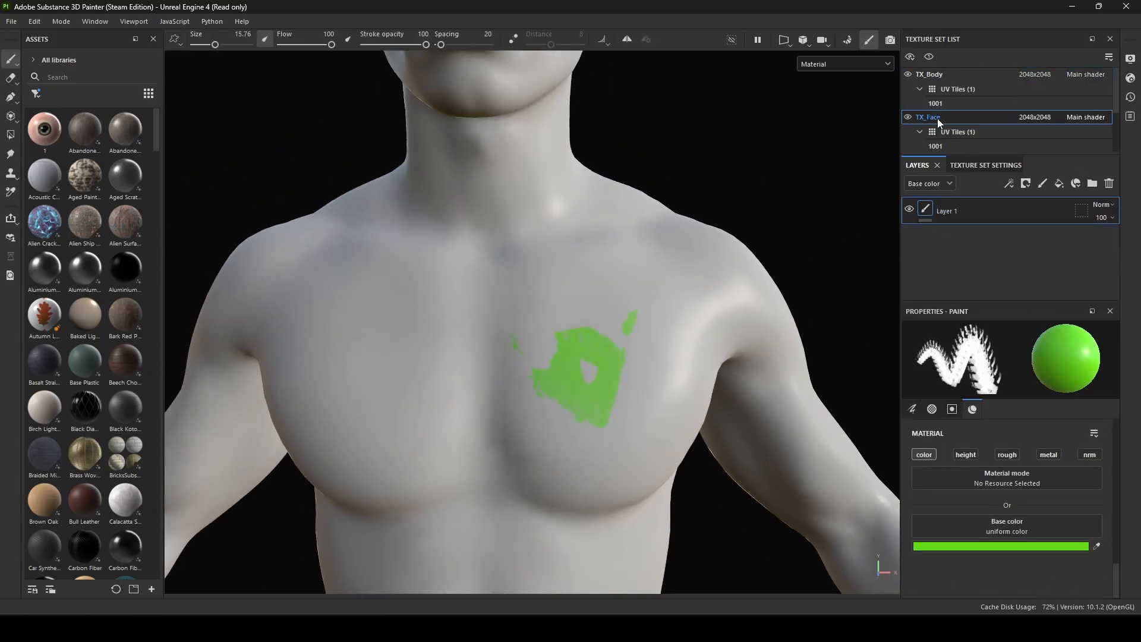
pyautogui.click(986, 165)
pyautogui.click(917, 163)
pyautogui.scroll(-1, 1010, 522)
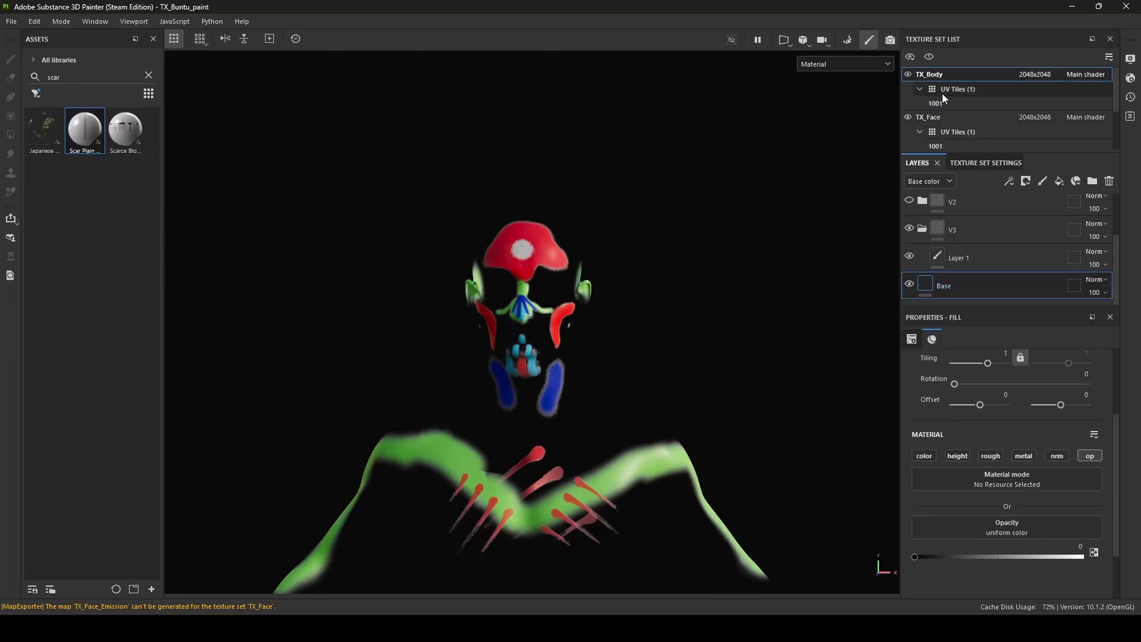
# Export the textures of the TX_Body and TX_Face texture sets.
pyautogui.click(11, 21)
pyautogui.click(35, 202)
pyautogui.click(849, 515)
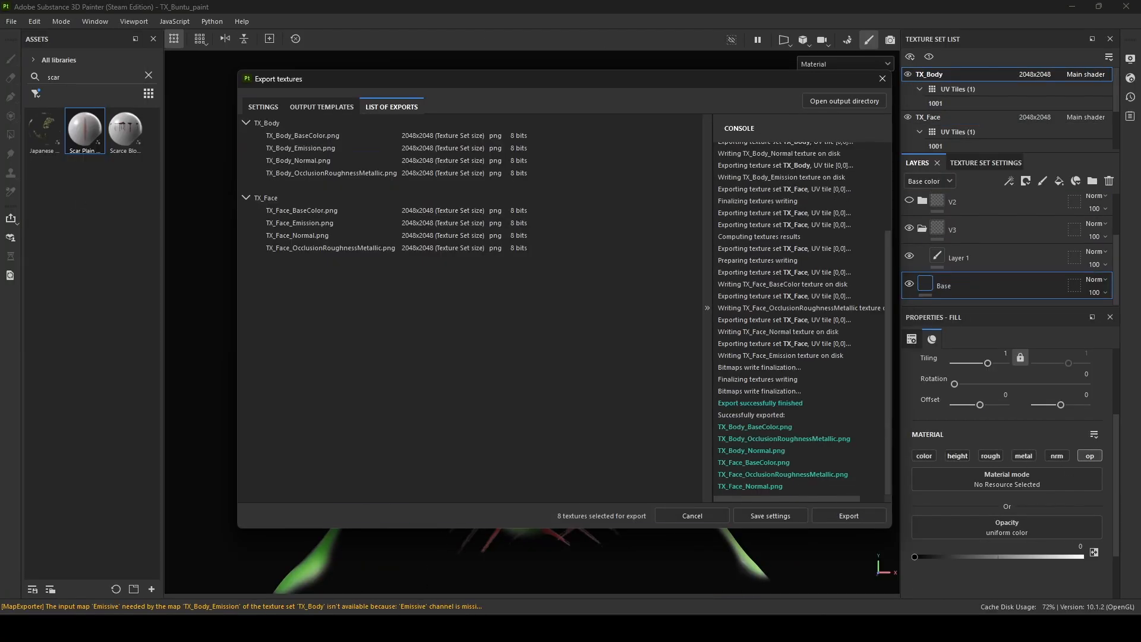
# Exclude the OcclusionRoughnessMetallic and Emission maps from the TX_Body and TX_Face texture export.
pyautogui.click(265, 106)
pyautogui.click(297, 157)
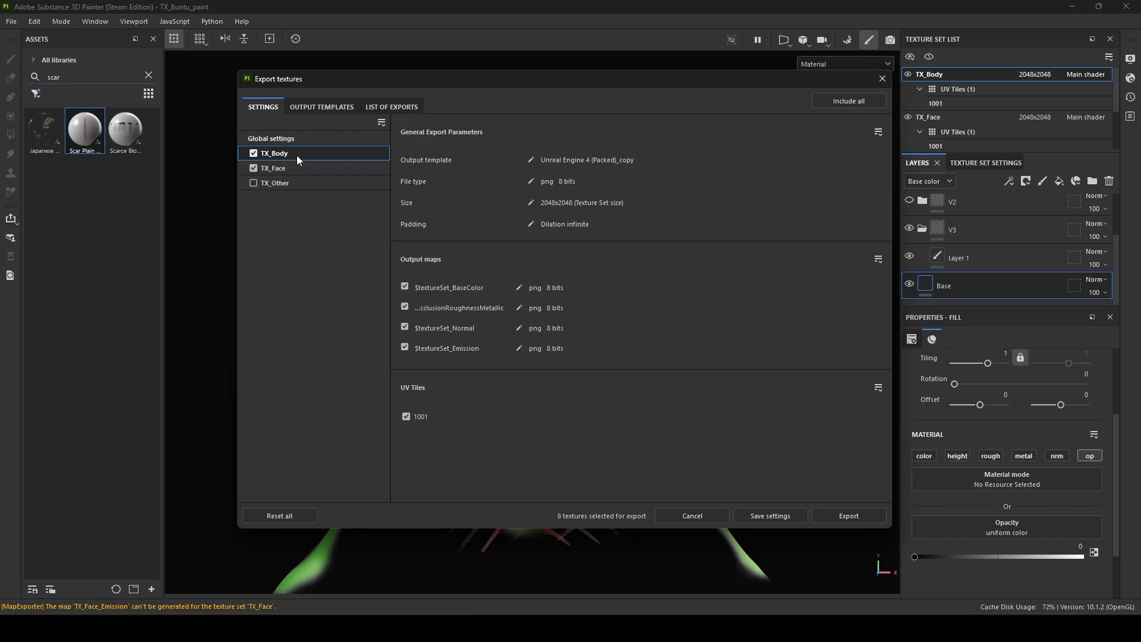
pyautogui.click(405, 307)
pyautogui.click(404, 348)
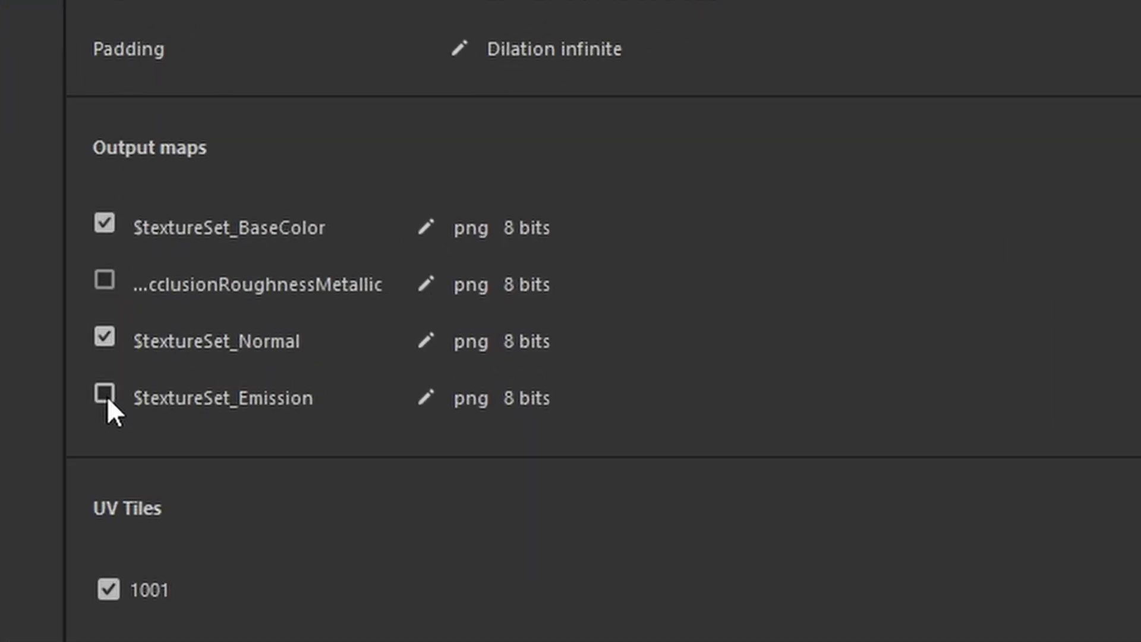
pyautogui.click(106, 395)
pyautogui.click(102, 278)
pyautogui.click(104, 392)
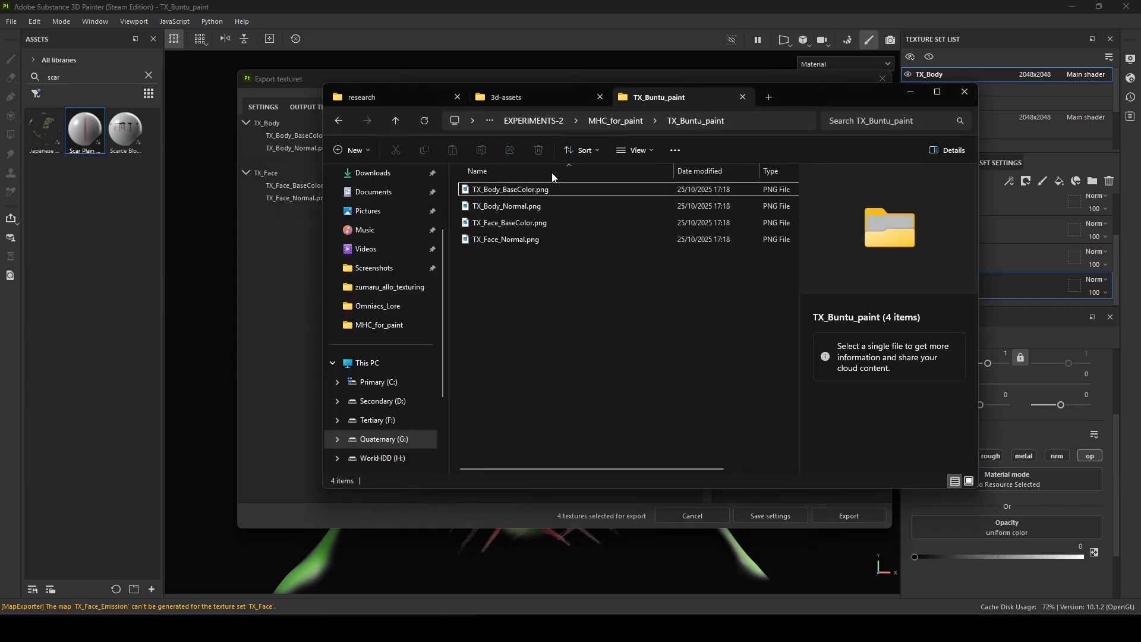
# Preview the exported body and face base color and normal textures in the TX_Buntu_paint folder.
pyautogui.click(515, 191)
pyautogui.click(517, 204)
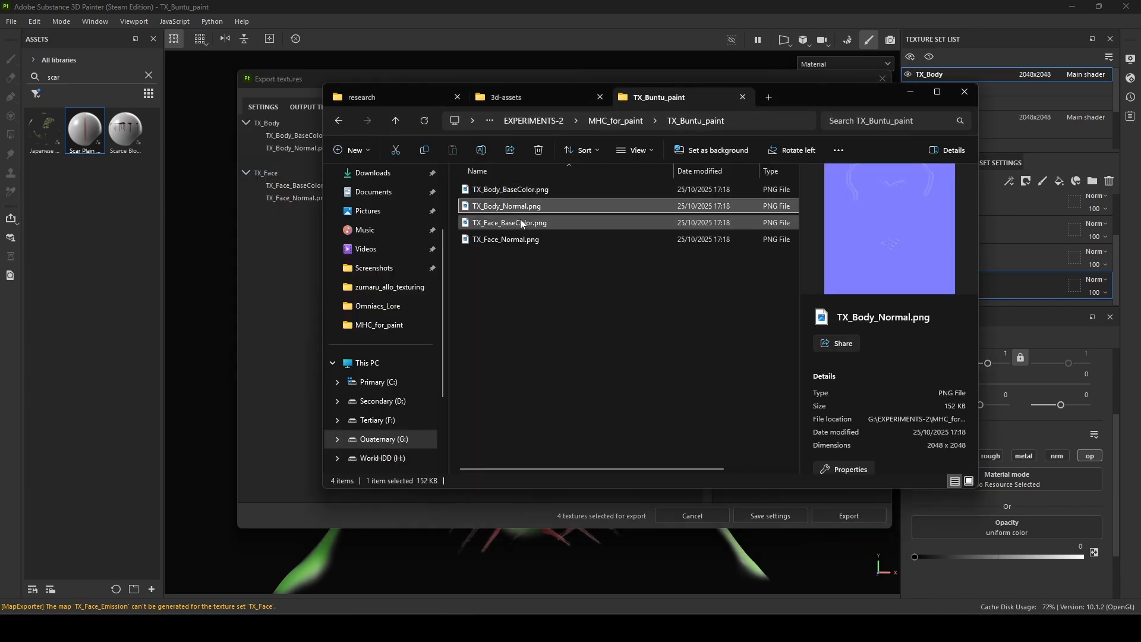
pyautogui.click(520, 221)
pyautogui.click(519, 240)
# Append _v3 to the file names of the exported body and face textures, beginning with TX_Body_BaseColor.png.
pyautogui.click(519, 191)
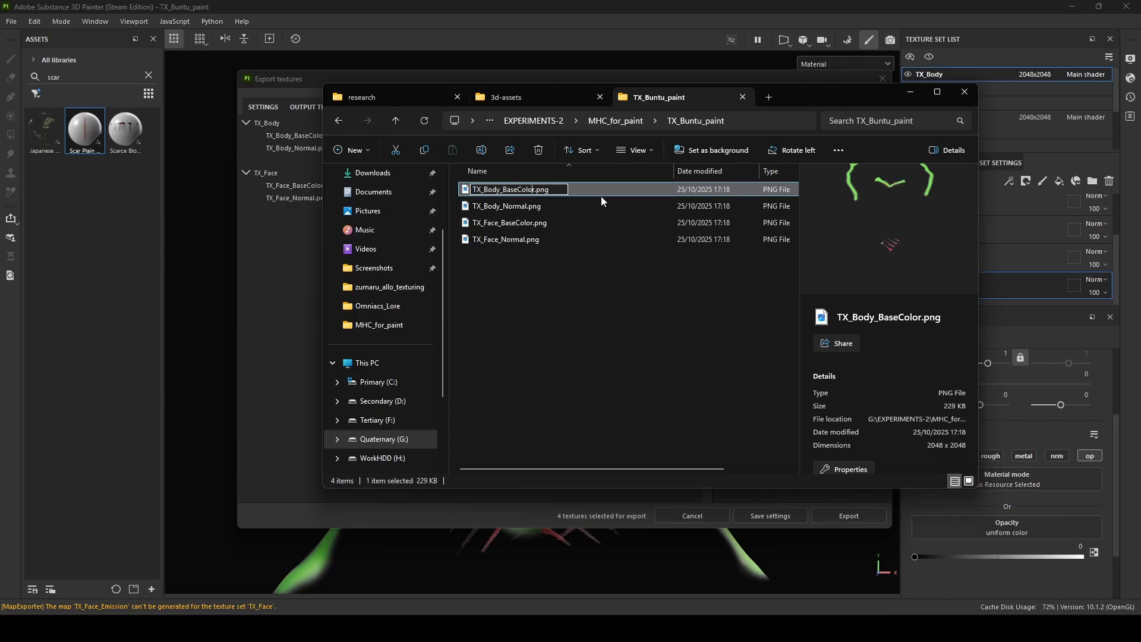
pyautogui.write('_v3')
pyautogui.press('Tab')
pyautogui.press('Right')
pyautogui.write('_v3')
pyautogui.press('Tab')
pyautogui.press('Right')
pyautogui.write('_v3')
pyautogui.press('Tab')
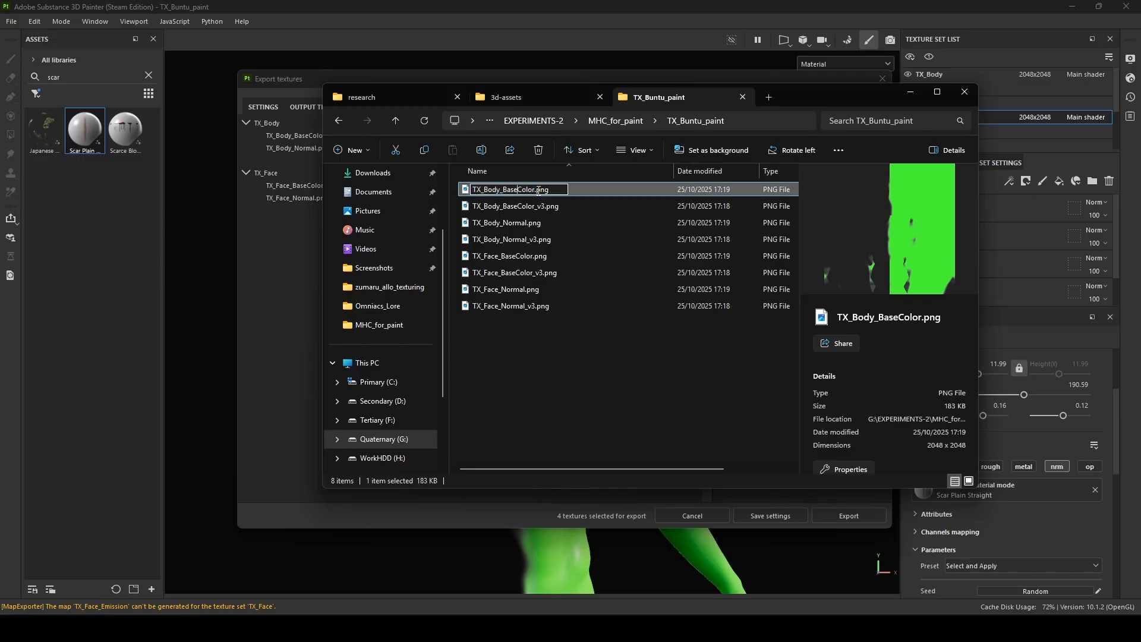
# Append _v2 to the four unsuffixed body and face texture file names and show the folder's files as thumbnails.
pyautogui.write('_v2')
pyautogui.press('Tab')
pyautogui.press('Right')
pyautogui.write('_v2')
pyautogui.press('Tab')
pyautogui.press('Right')
pyautogui.write('_v2')
pyautogui.press('Tab')
pyautogui.press('Right')
pyautogui.write('_v2')
pyautogui.press('Return')
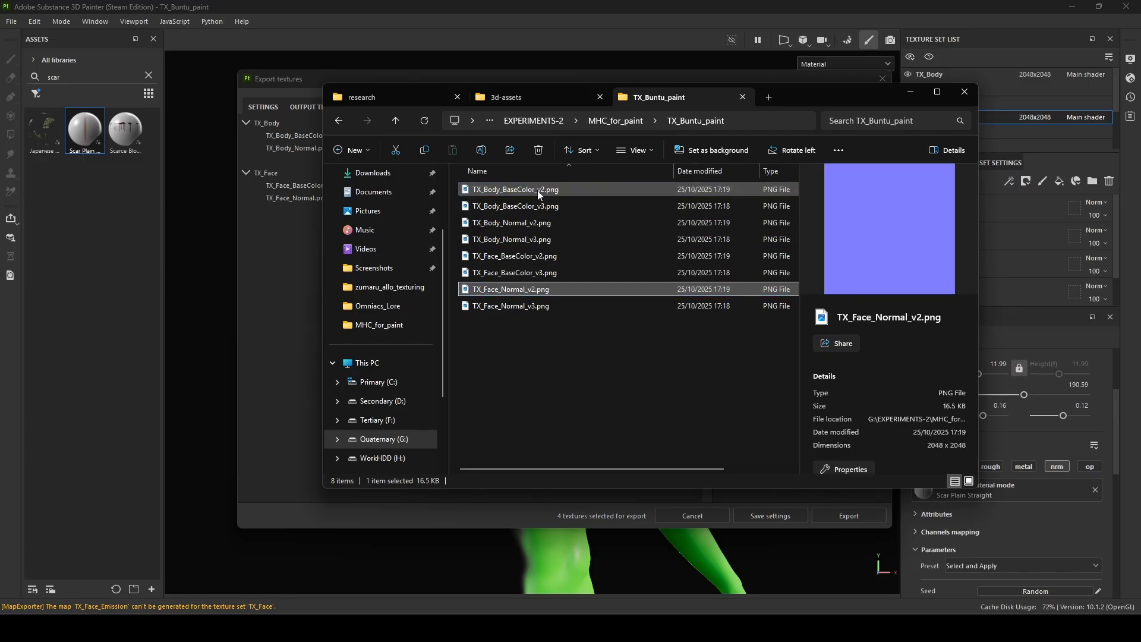
pyautogui.keyDown('ctrl'); pyautogui.scroll(2, 537, 190); pyautogui.keyUp('ctrl')
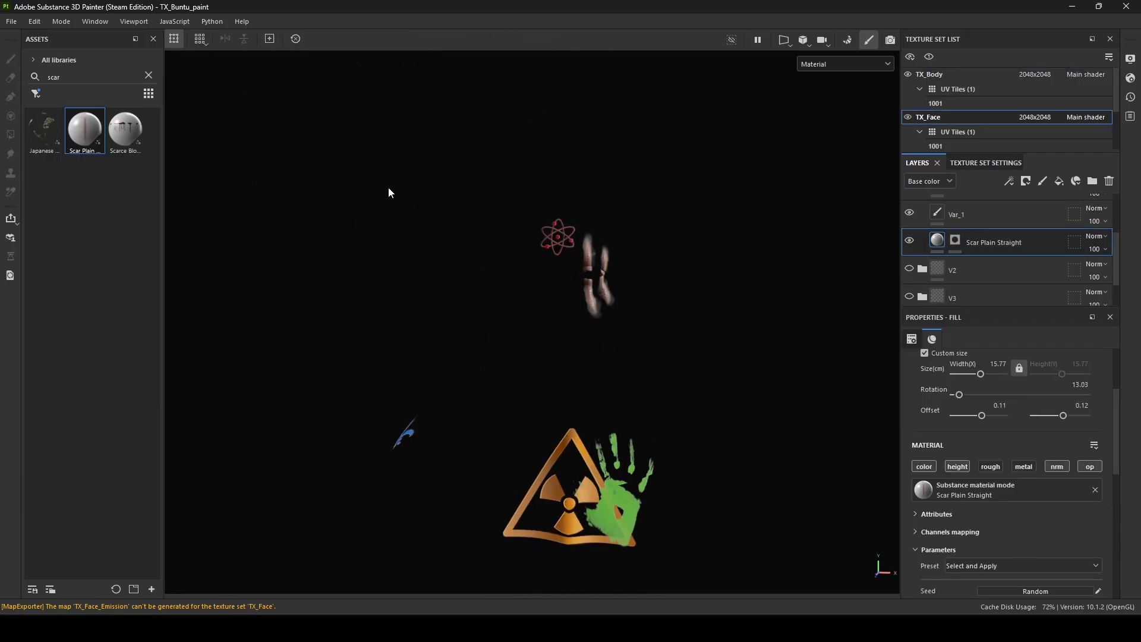
# Export the textures of the first design variant and show the TX_Buntu_paint files as a detailed list.
pyautogui.click(12, 22)
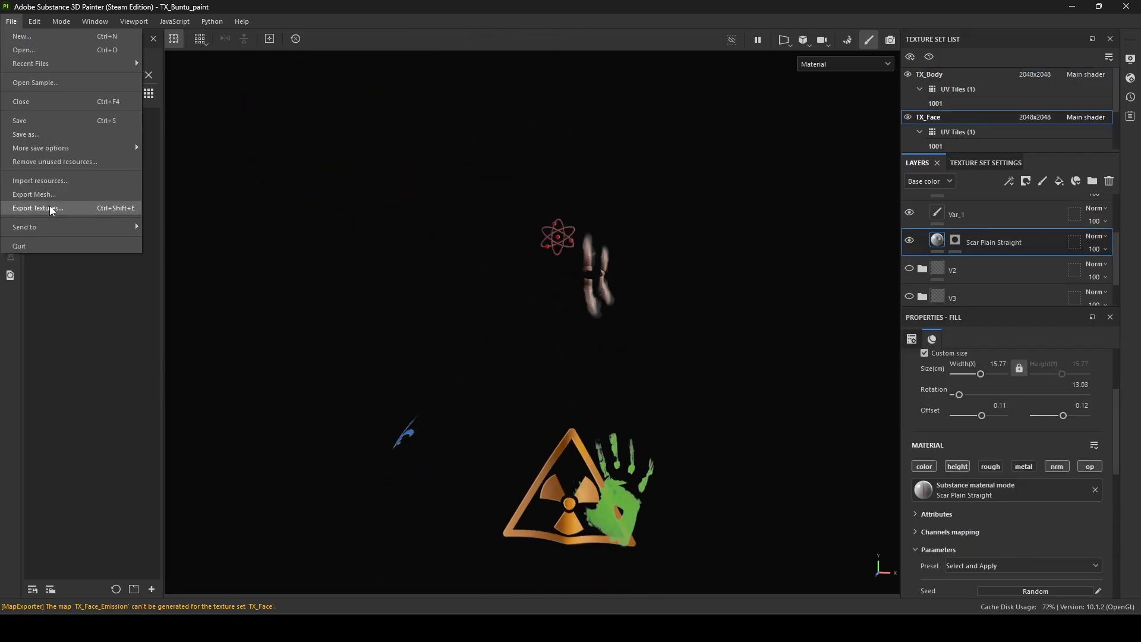
pyautogui.click(51, 208)
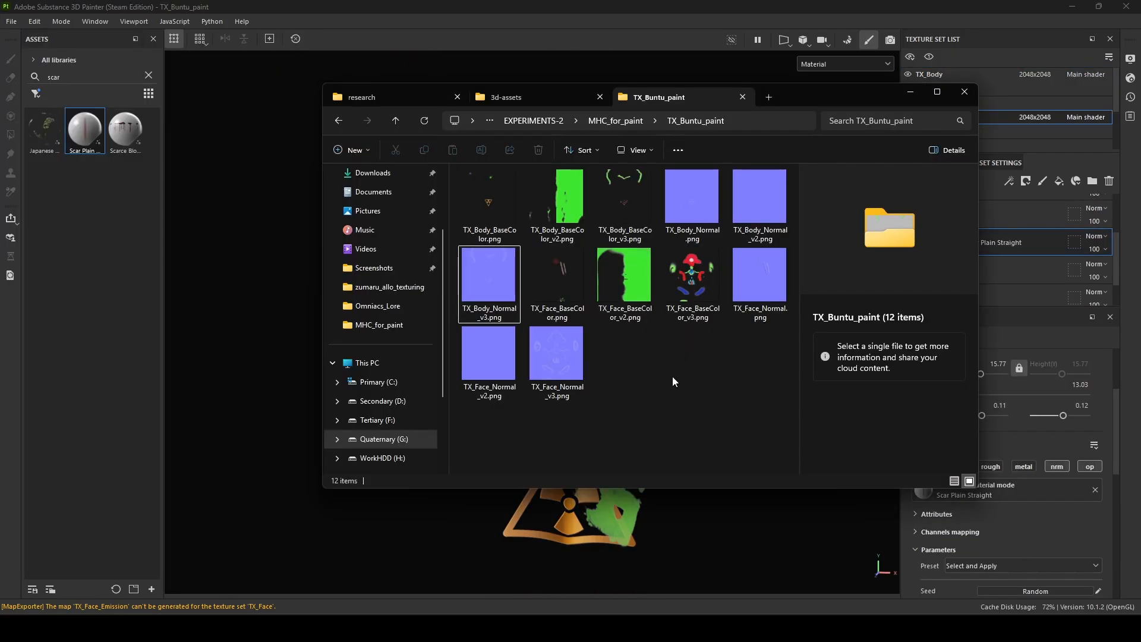
pyautogui.keyDown('ctrl'); pyautogui.scroll(-4, 672, 376); pyautogui.keyUp('ctrl')
# Append _v1 to the file names of the unsuffixed body and face base color and normal textures.
pyautogui.press('F2')
pyautogui.write('_Body_BaseColor_.png')
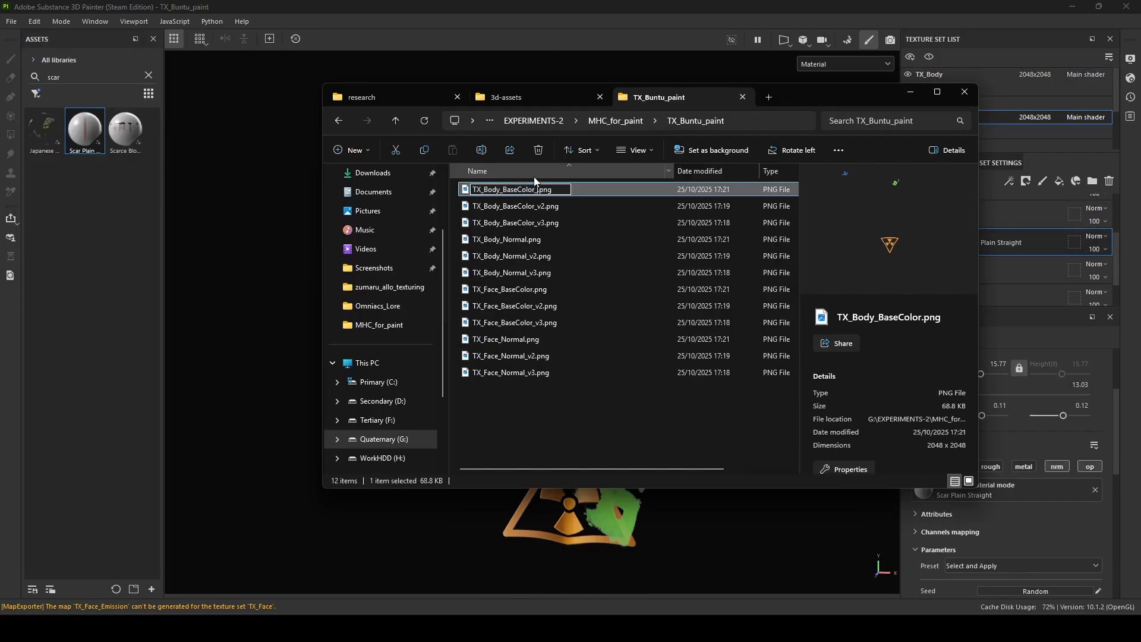
pyautogui.write('v1')
pyautogui.press('Tab')
pyautogui.press('Tab')
pyautogui.press('Tab')
pyautogui.write('_v1')
pyautogui.press('Tab')
pyautogui.press('Tab')
pyautogui.press('Tab')
pyautogui.write('_v1')
pyautogui.press('Tab')
pyautogui.press('Tab')
pyautogui.press('Tab')
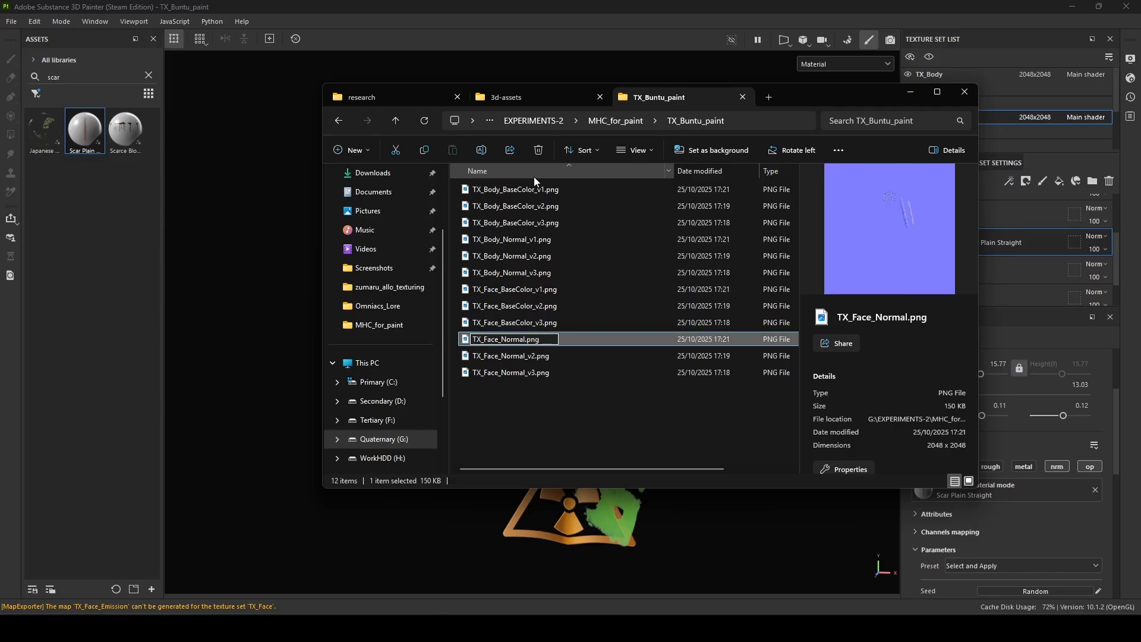
pyautogui.write('_v1')
pyautogui.press('Return')
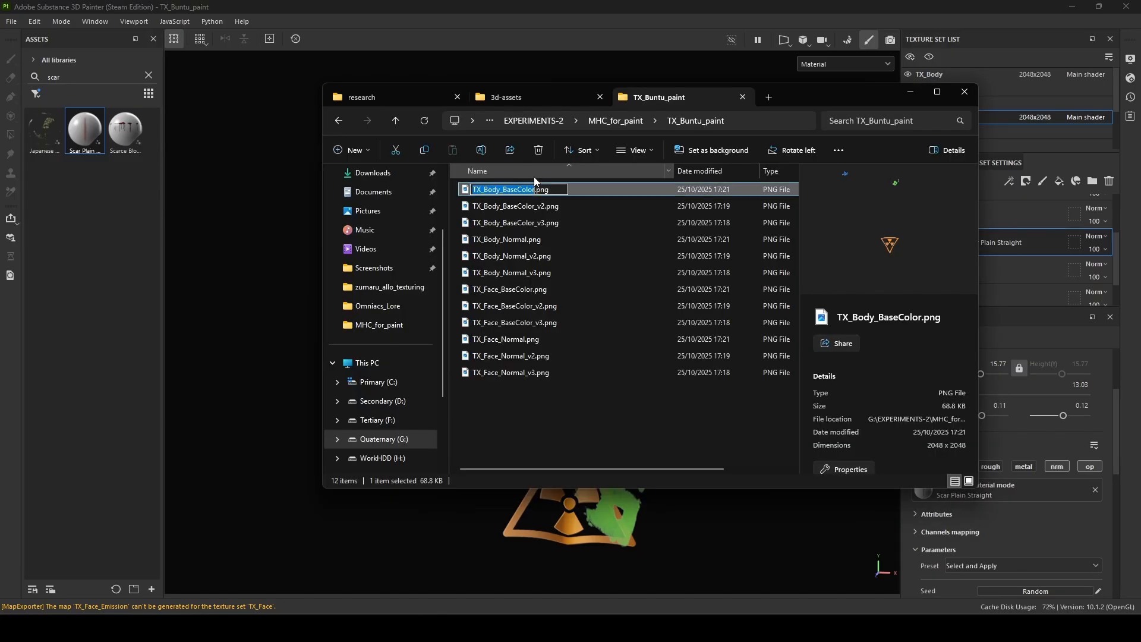
pyautogui.press('Right')
pyautogui.write('_v1')
pyautogui.press('Tab')
pyautogui.press('Tab')
pyautogui.press('Tab')
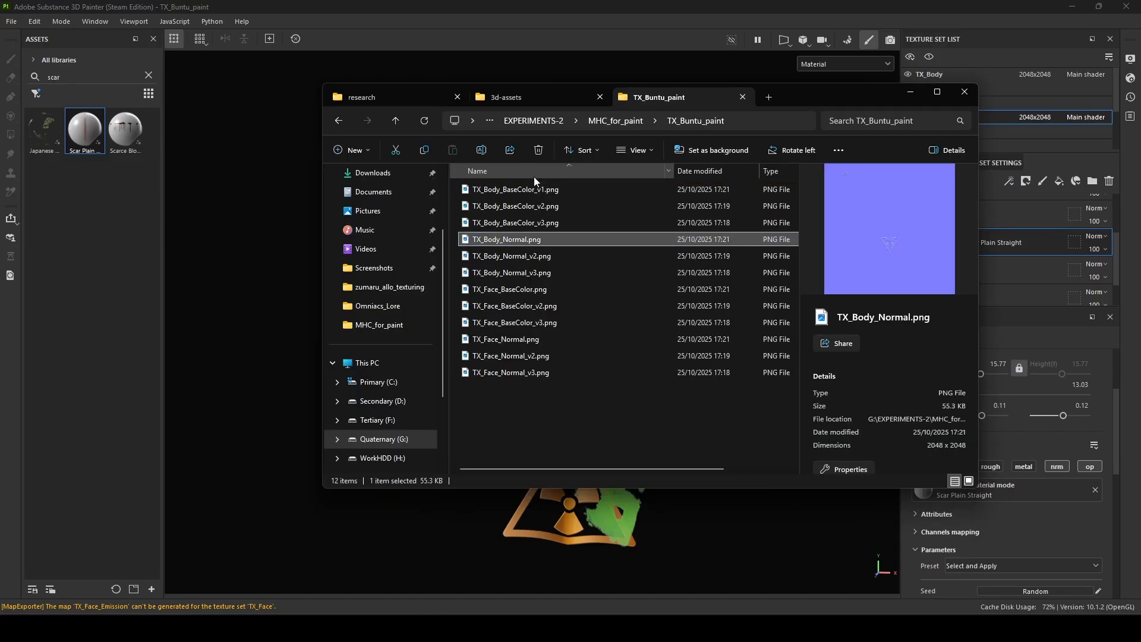
pyautogui.press('Right')
pyautogui.write('_v1')
pyautogui.press('Tab')
pyautogui.press('Tab')
pyautogui.press('Tab')
pyautogui.press('Right')
pyautogui.write('_v1')
pyautogui.press('Return')
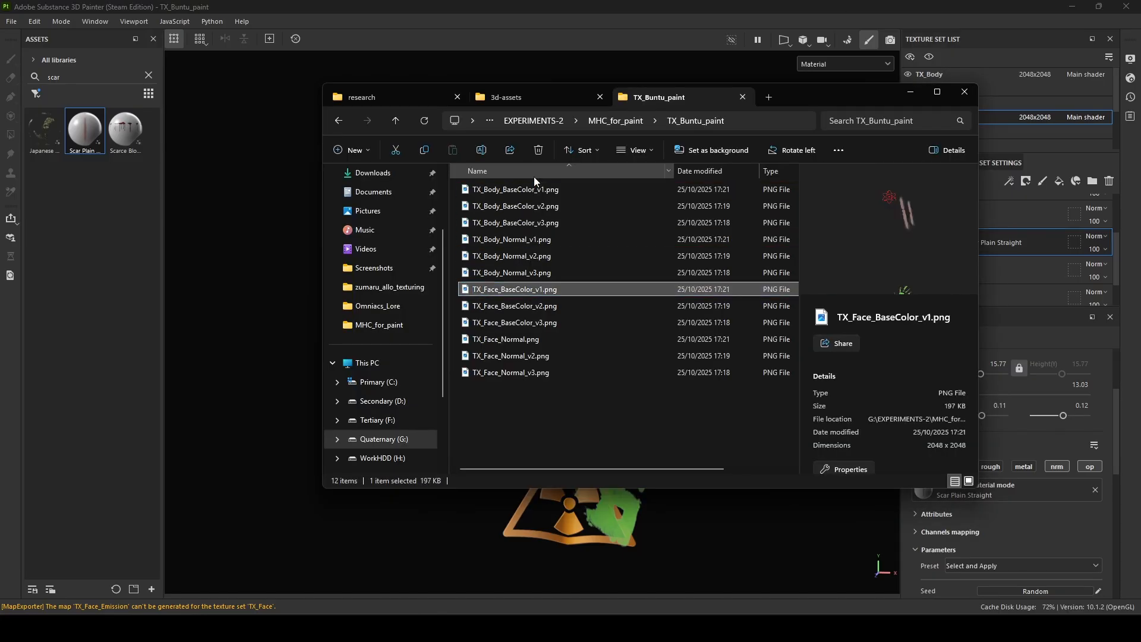
pyautogui.press('Down')
pyautogui.press('F2')
pyautogui.press('Right')
pyautogui.write('_v1')
pyautogui.press('Return')
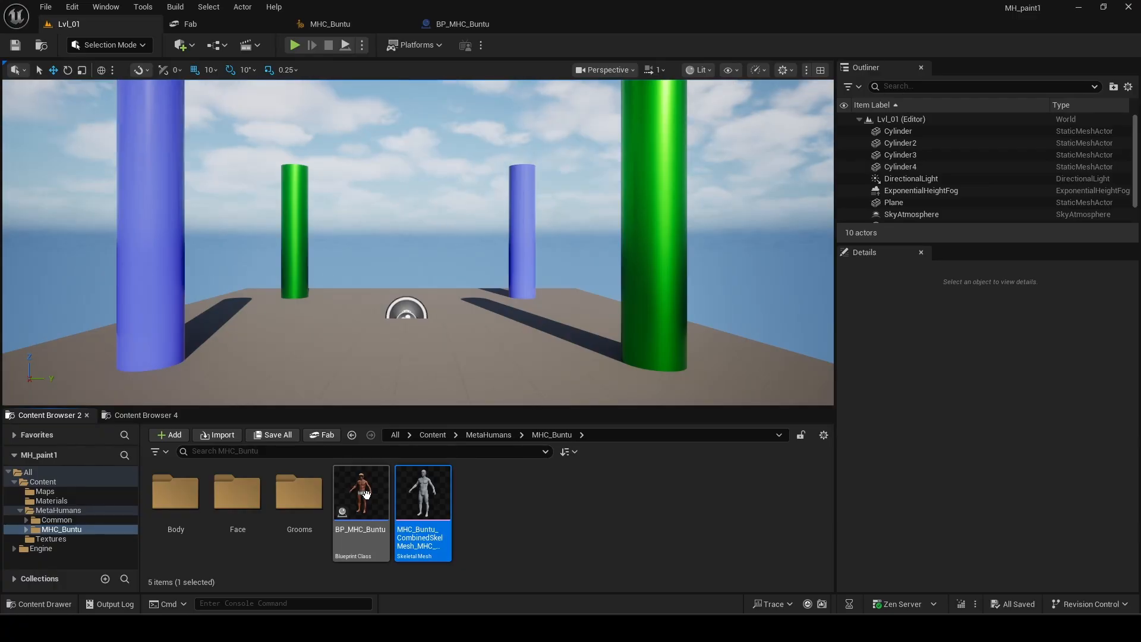
# Show the BP_MHC_Buntu blueprint in Unreal Editor, frame the character's head and shoulders, and select the Face mesh.
pyautogui.click(463, 25)
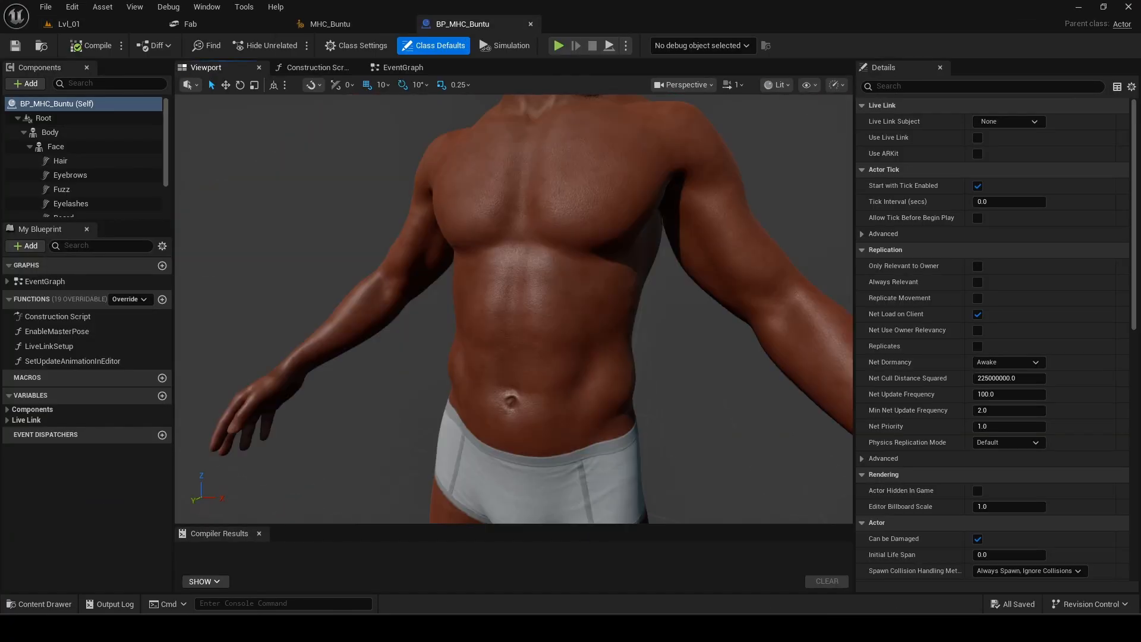
pyautogui.moveTo(500, 332); pyautogui.dragTo(479, 192, button='middle')
pyautogui.moveTo(482, 349); pyautogui.dragTo(533, 293)
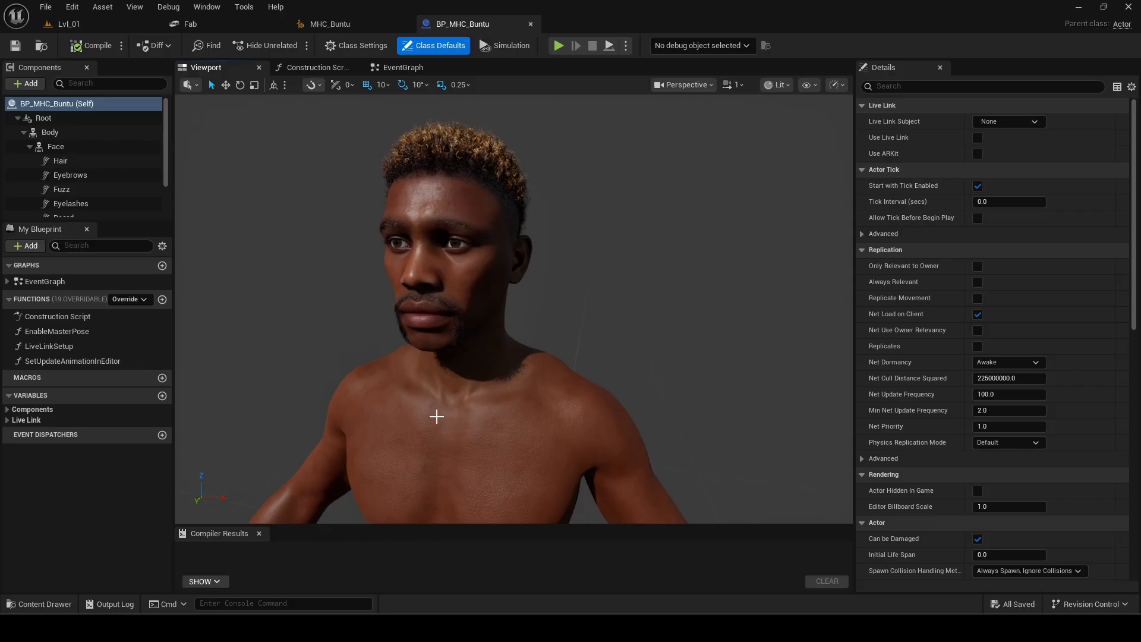
pyautogui.click(436, 416)
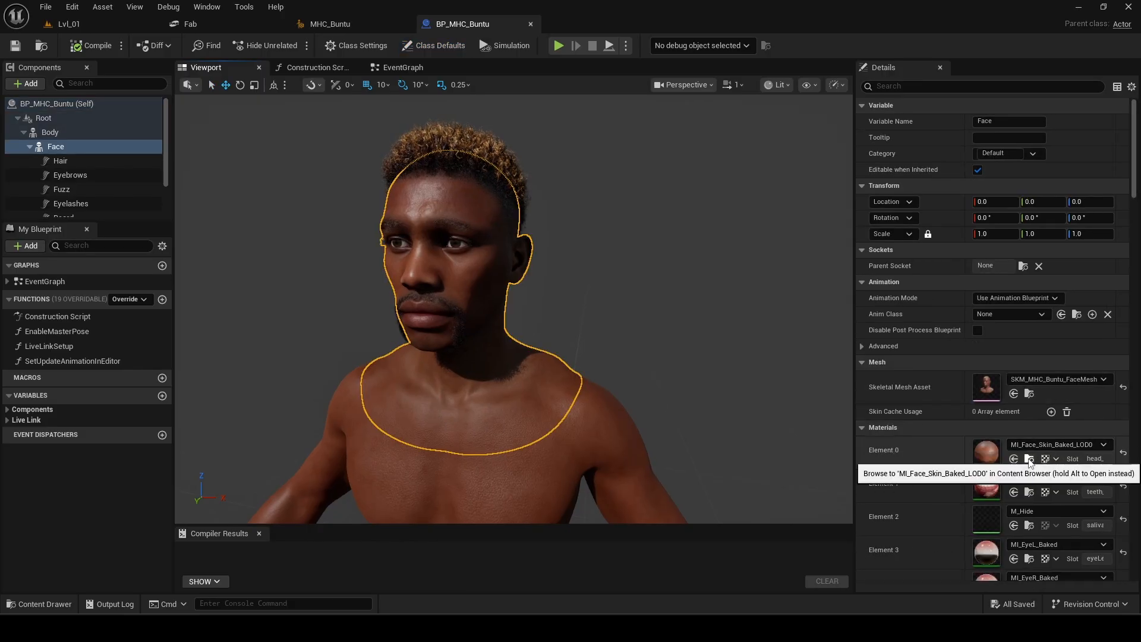
# Open the Face mesh's MI_Face_Skin_Baked_LOD0 material instance and dock its editor beside the other open assets.
pyautogui.click(1028, 459)
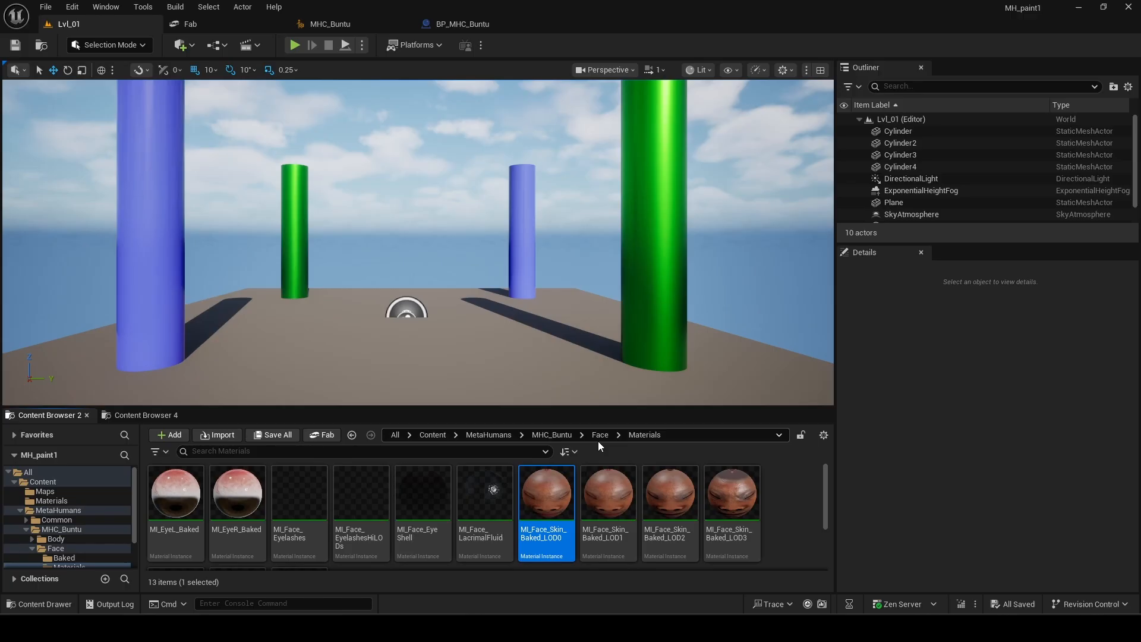
pyautogui.doubleClick(555, 498)
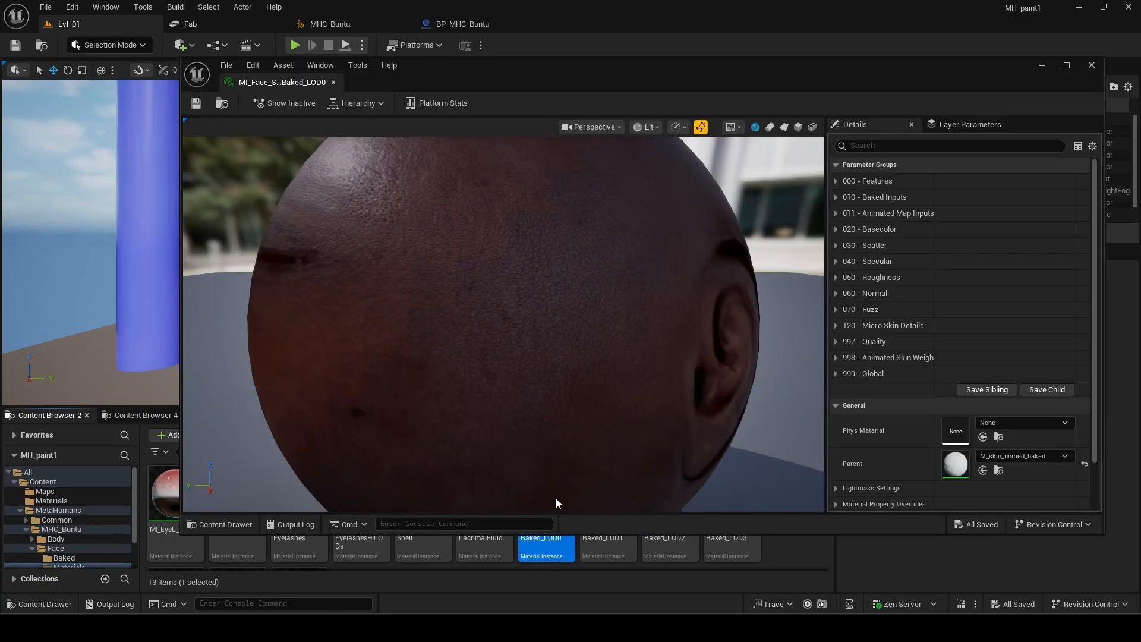
pyautogui.moveTo(555, 498); pyautogui.dragTo(304, 232)
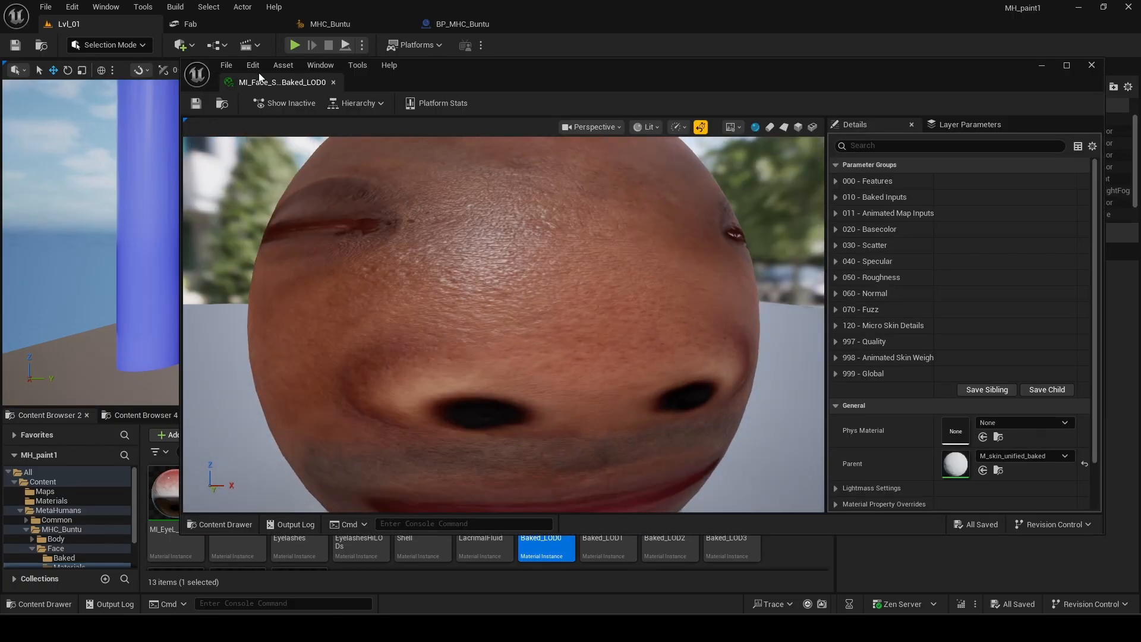
pyautogui.moveTo(260, 77); pyautogui.dragTo(495, 24)
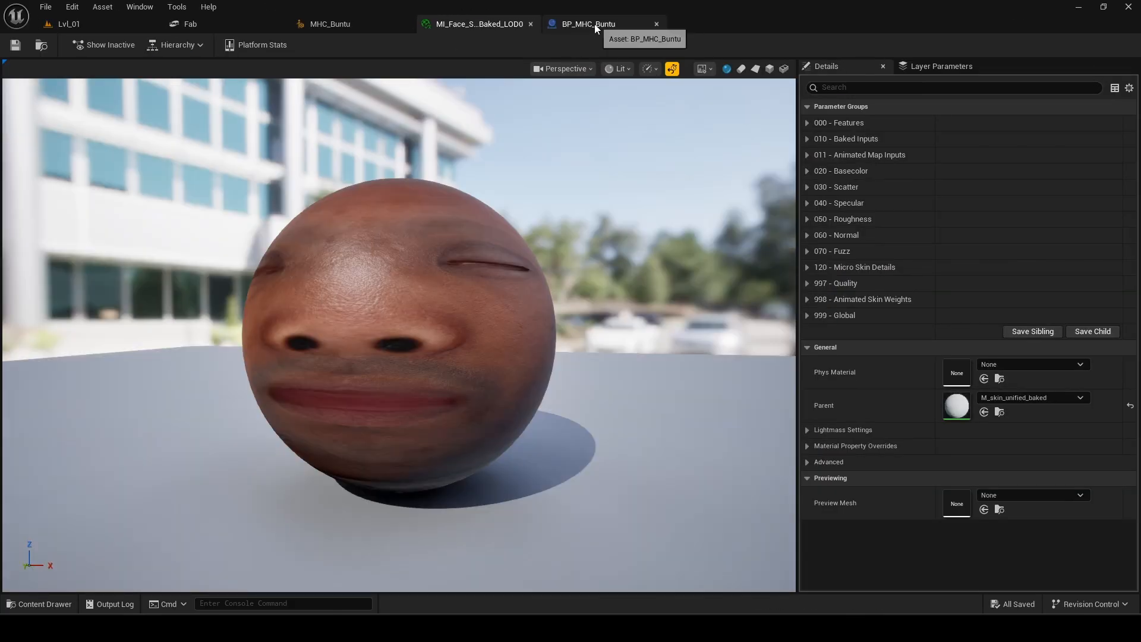
# Select the Body mesh in BP_MHC_Buntu, open its MI_Body_Baked material instance and inspect the preview sphere.
pyautogui.click(596, 26)
pyautogui.click(487, 23)
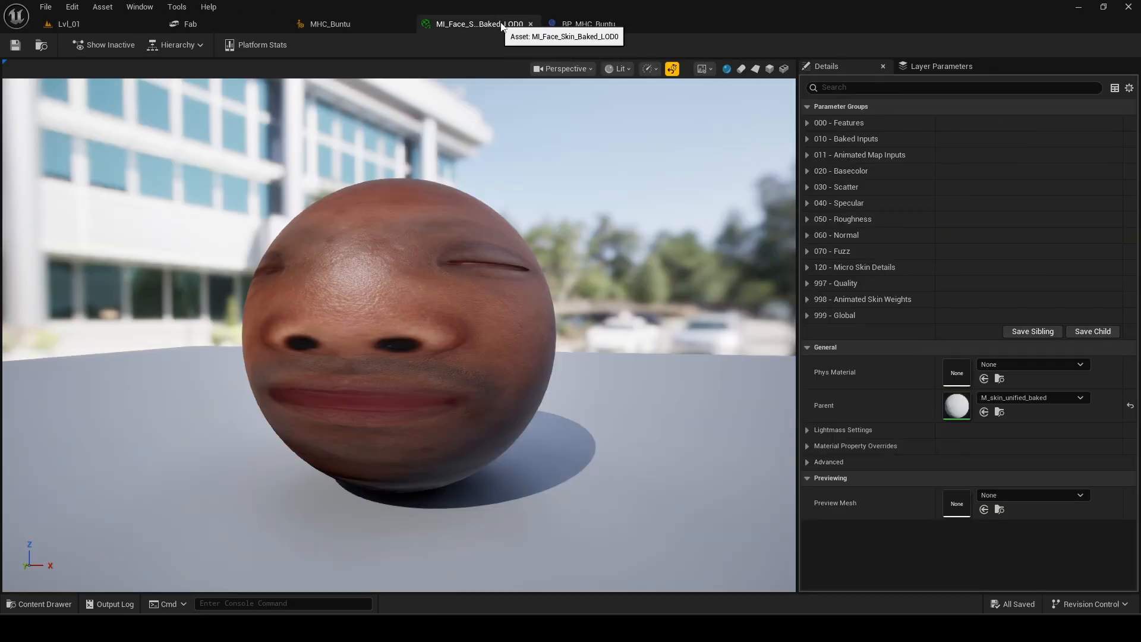
pyautogui.click(580, 26)
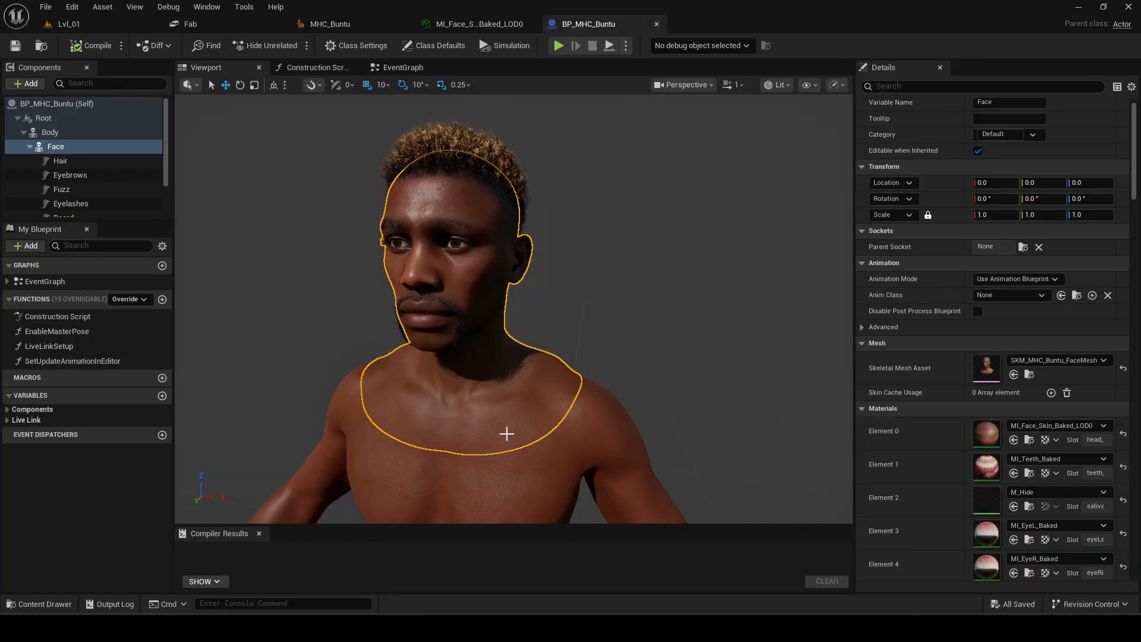
pyautogui.click(546, 465)
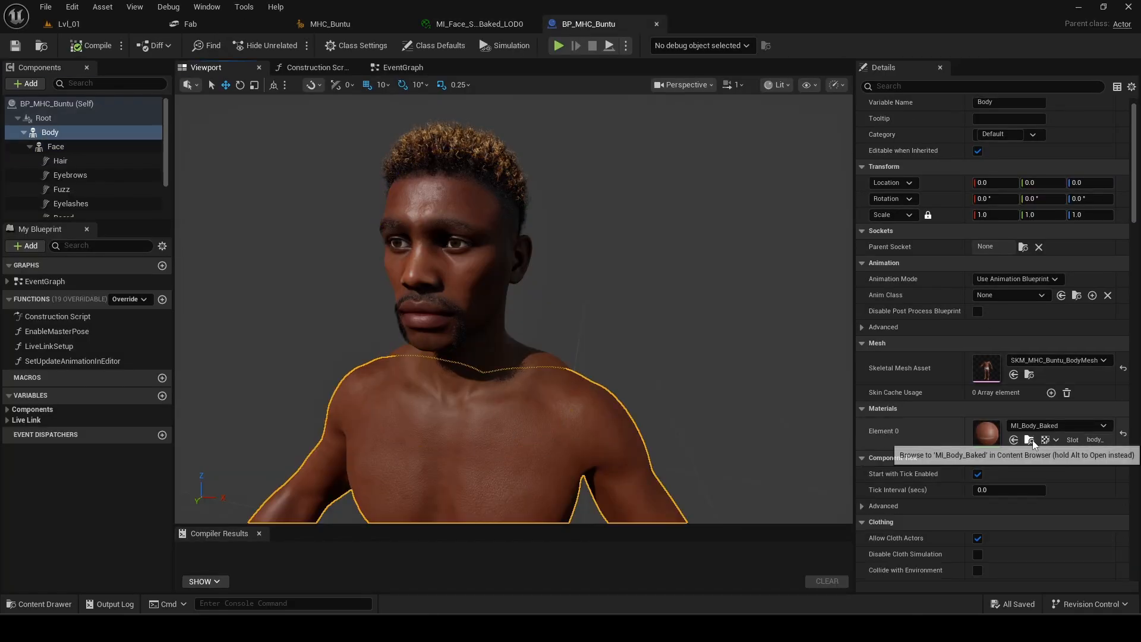
pyautogui.click(1030, 439)
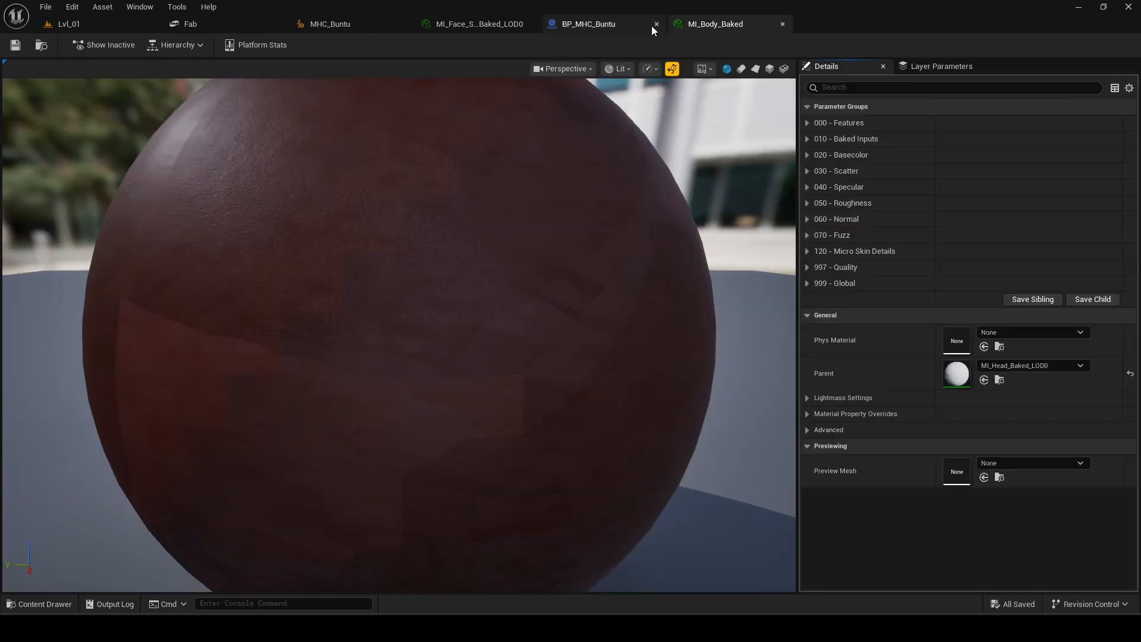
pyautogui.scroll(-5, 348, 280)
pyautogui.moveTo(349, 280); pyautogui.dragTo(448, 314)
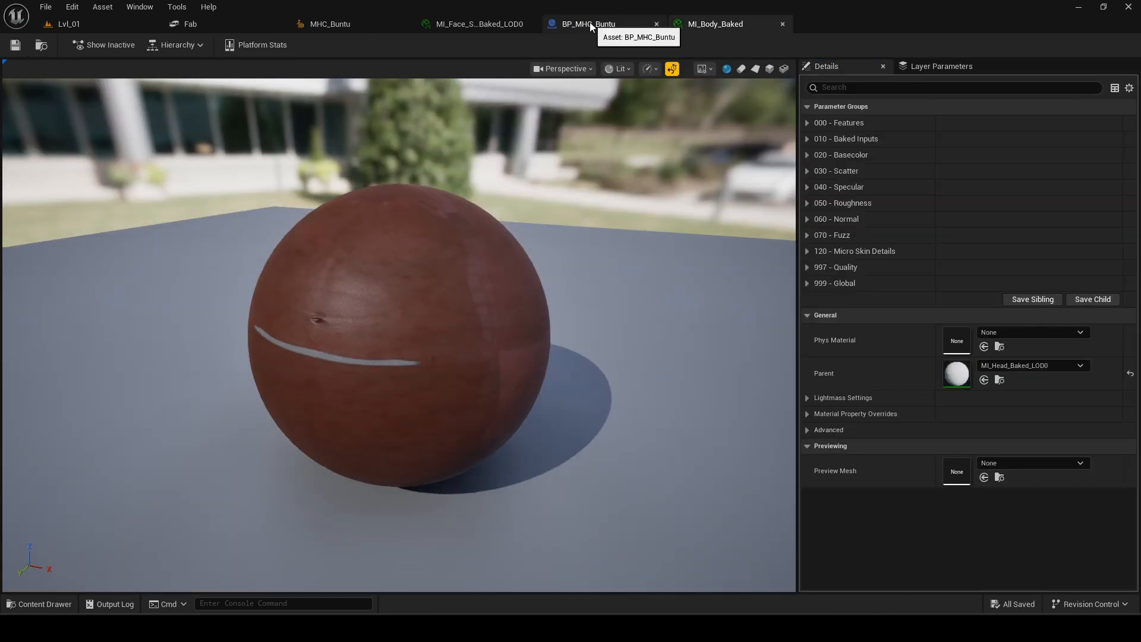
# Locate the M_skin_unified_baked parent material of MI_Face_Skin_Baked_LOD0 in the project content.
pyautogui.click(512, 24)
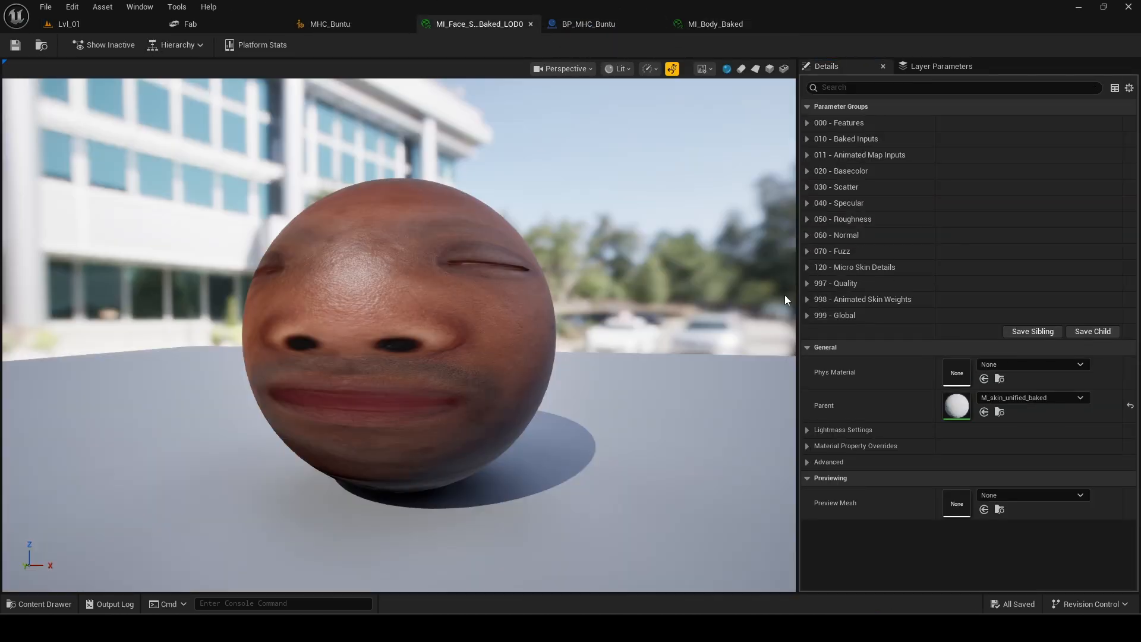
pyautogui.click(1000, 412)
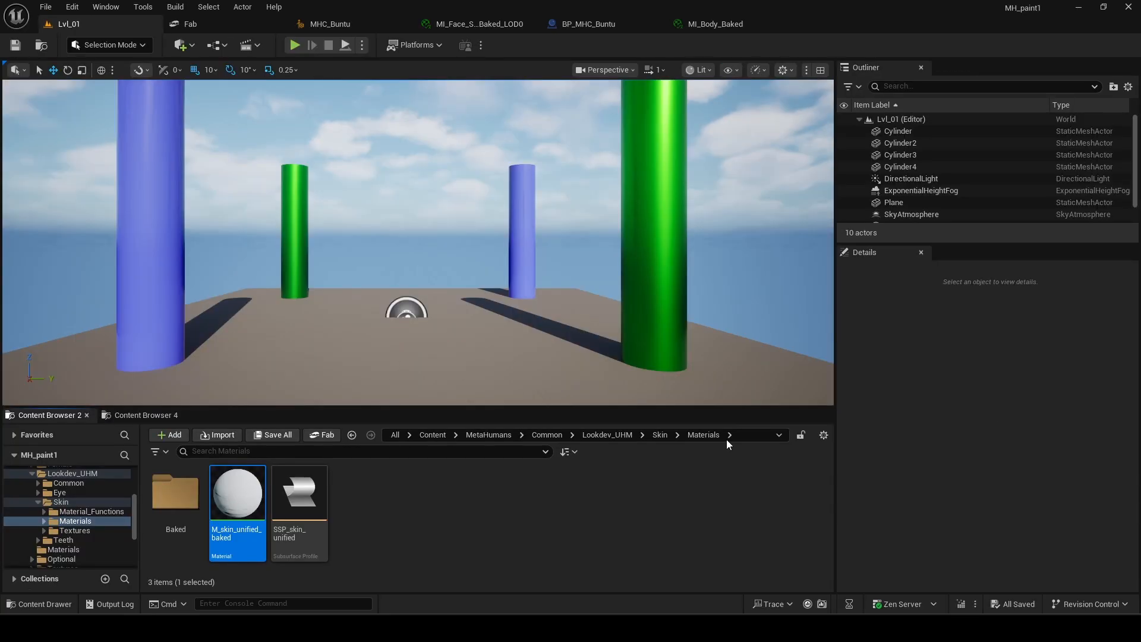
# Open the M_skin_unified_baked material and examine its Final Material, Live Functions, Live Parameters and Live Inputs node groups.
pyautogui.doubleClick(240, 505)
pyautogui.scroll(-2, 642, 246)
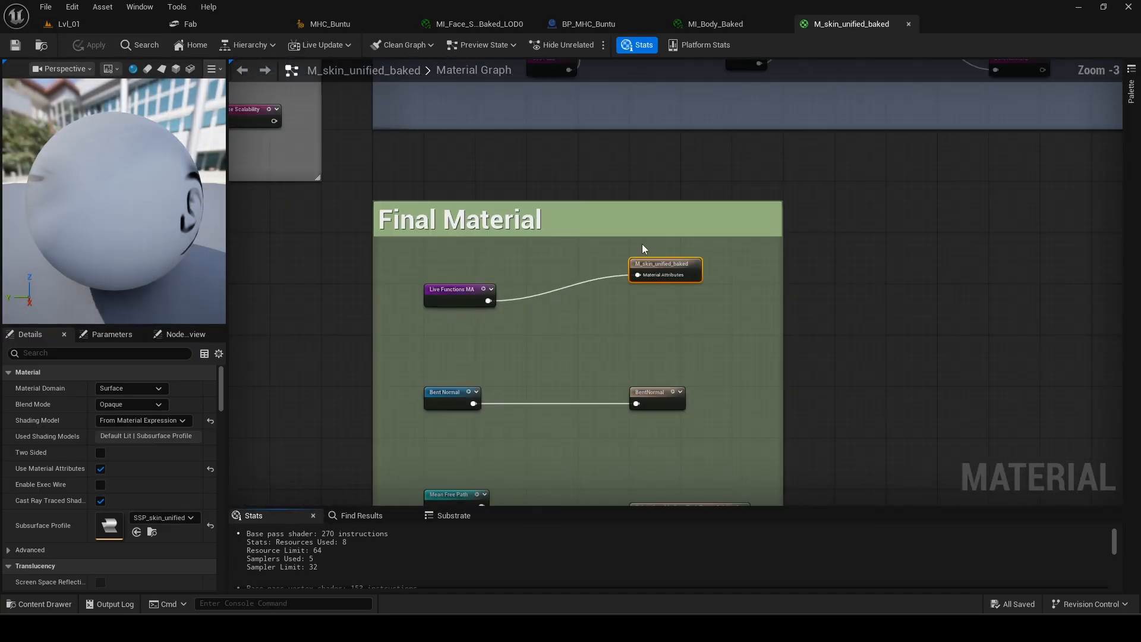
pyautogui.scroll(2, 563, 165)
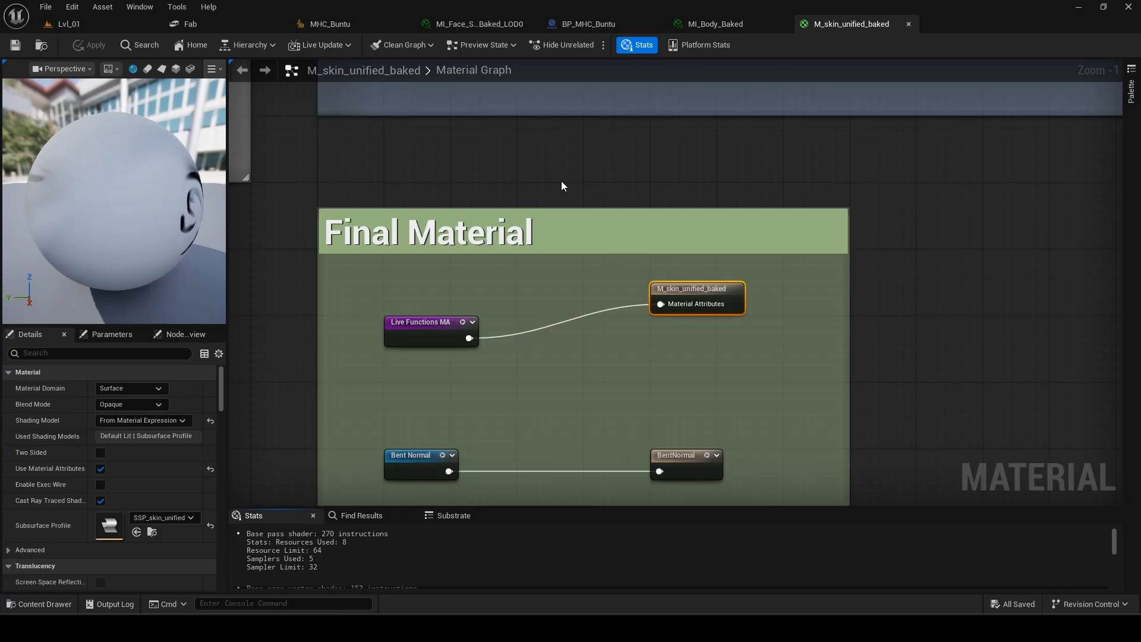
pyautogui.scroll(-3, 561, 185)
pyautogui.moveTo(555, 235); pyautogui.dragTo(397, 403, button='right')
pyautogui.scroll(-2, 721, 371)
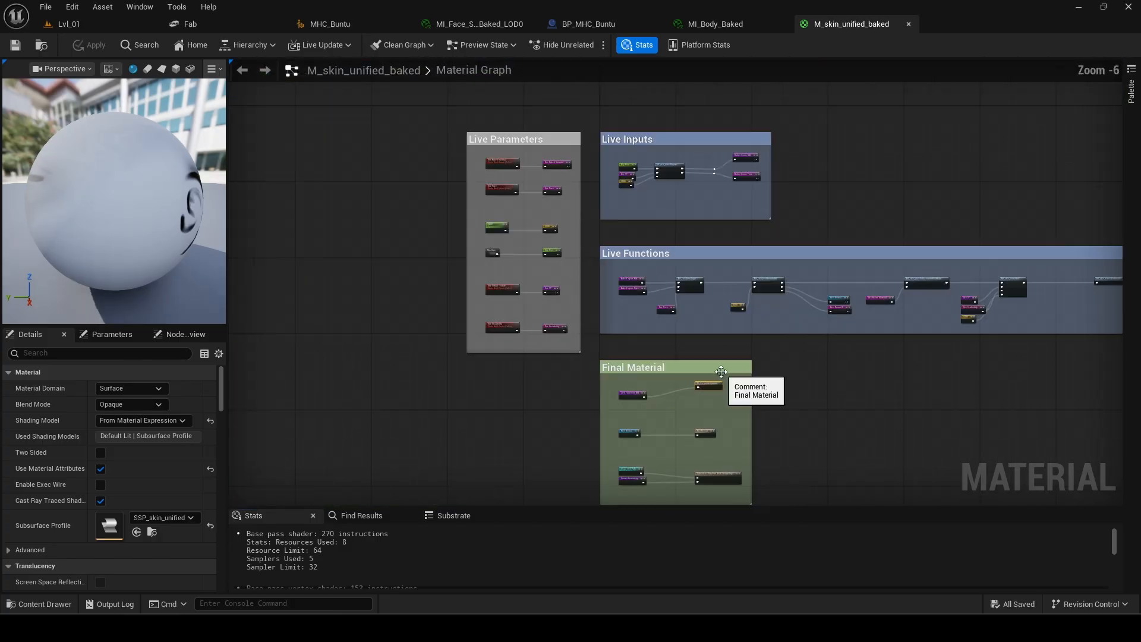
pyautogui.moveTo(951, 187); pyautogui.dragTo(746, 197, button='right')
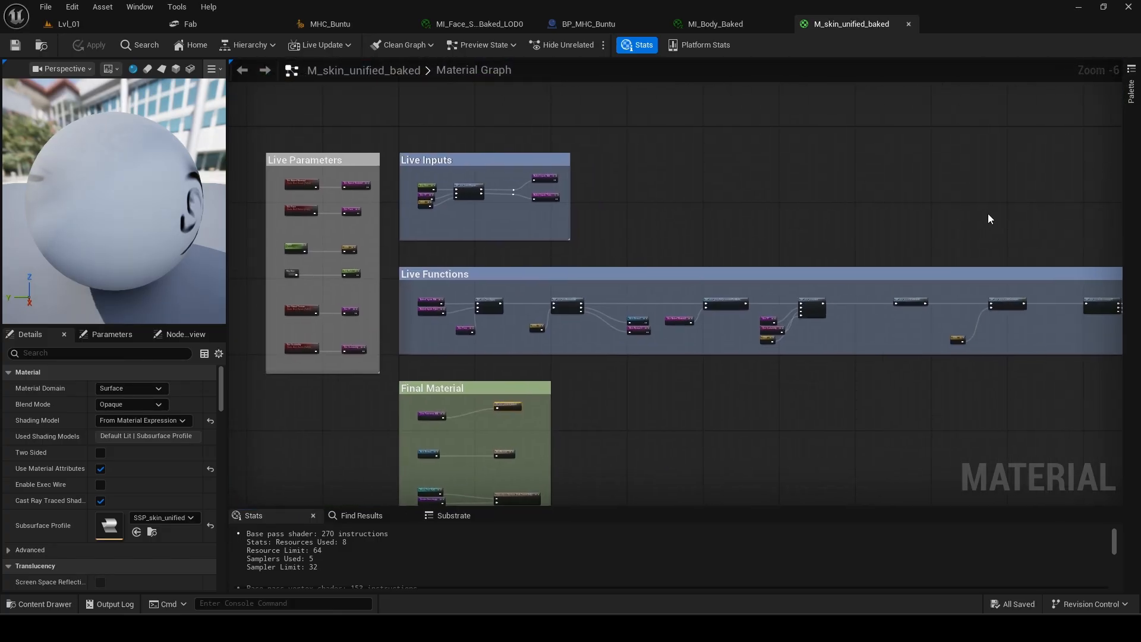
pyautogui.moveTo(989, 216); pyautogui.dragTo(1006, 209, button='right')
pyautogui.scroll(4, 457, 159)
pyautogui.scroll(1, 691, 401)
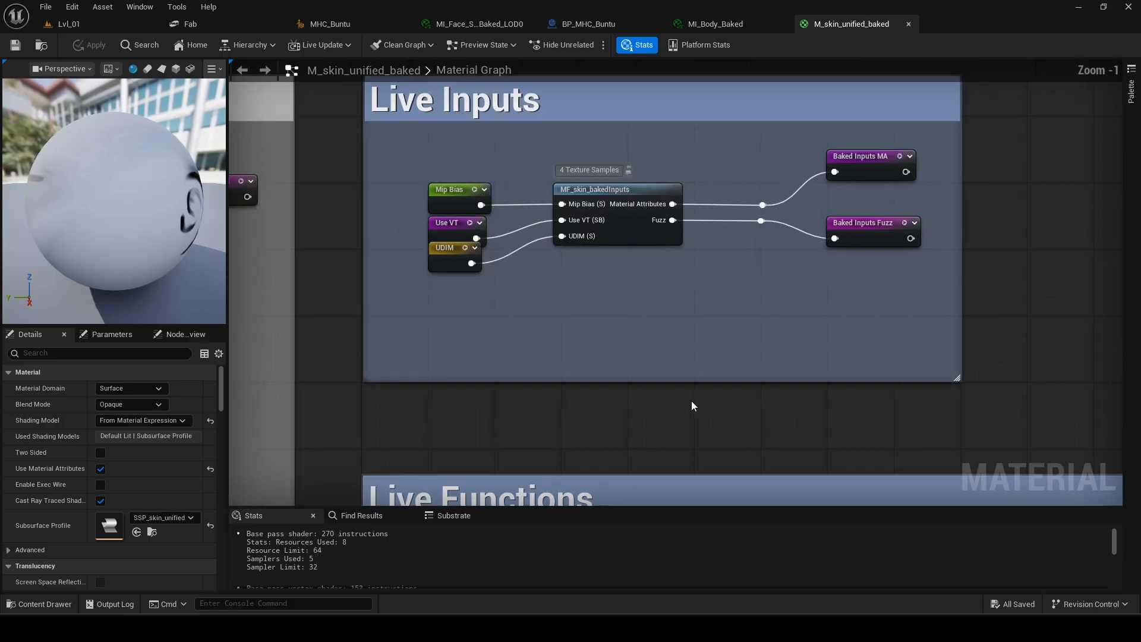
pyautogui.scroll(-3, 675, 323)
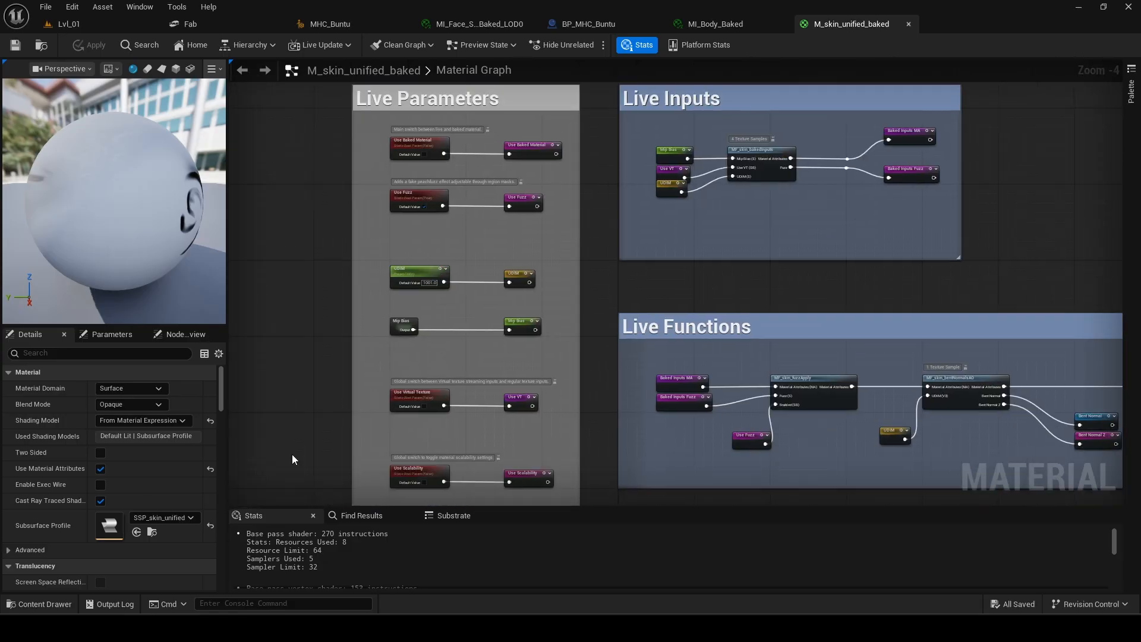
pyautogui.scroll(5, 772, 211)
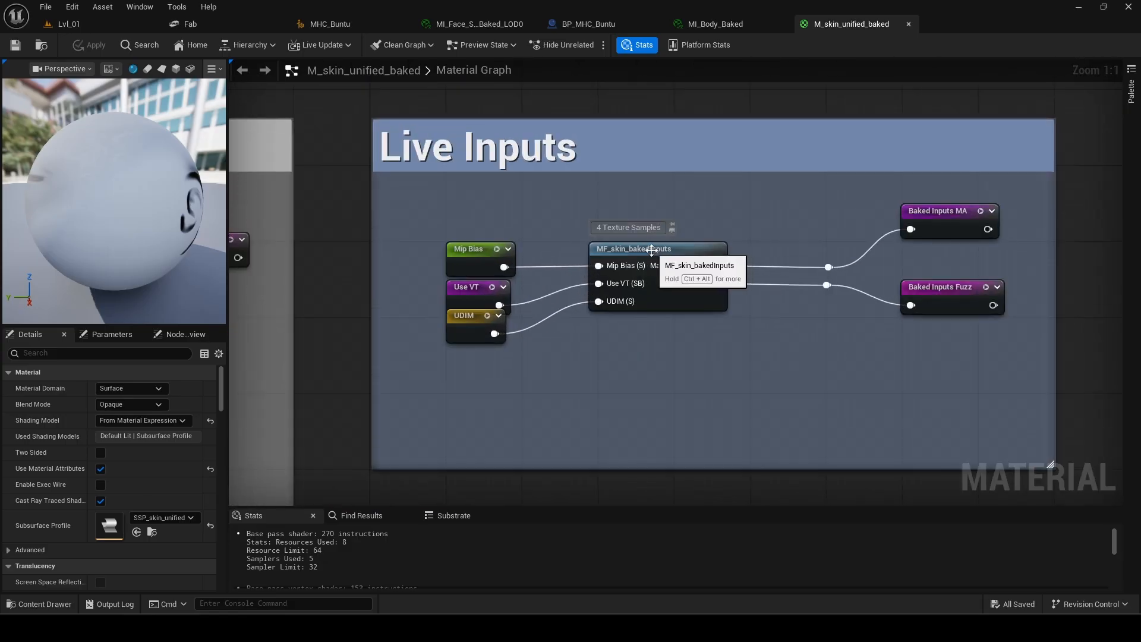
# Open the MF_skin_bakedInputs function from the Live Inputs group and select its Basecolor Baked texture parameter.
pyautogui.doubleClick(652, 249)
pyautogui.scroll(-4, 550, 172)
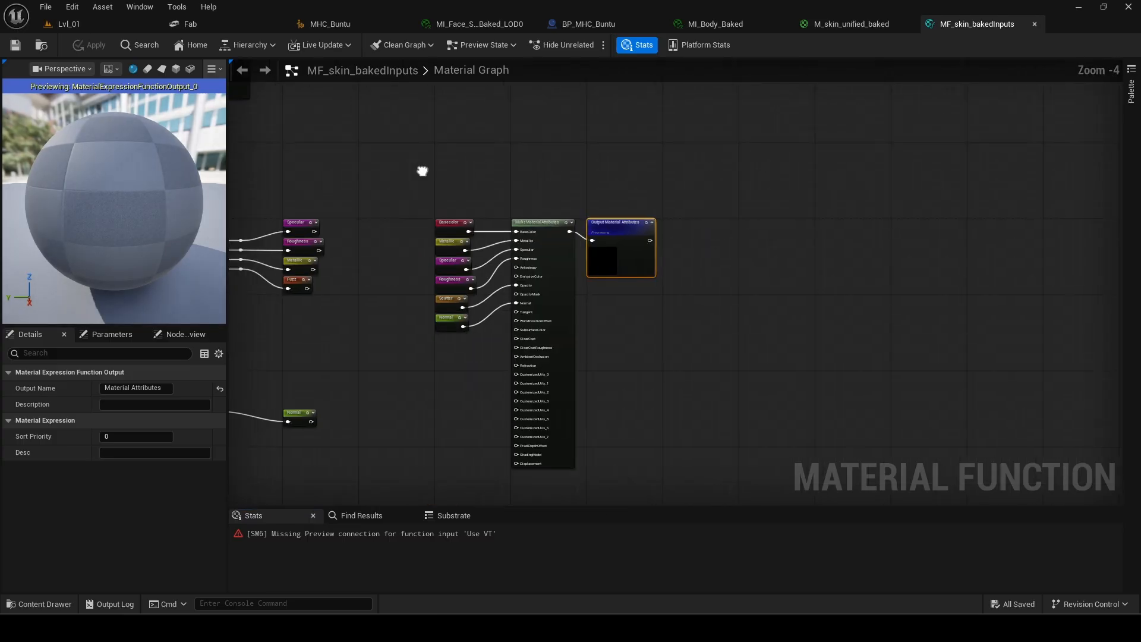
pyautogui.moveTo(422, 171); pyautogui.dragTo(522, 252, button='right')
pyautogui.scroll(3, 523, 251)
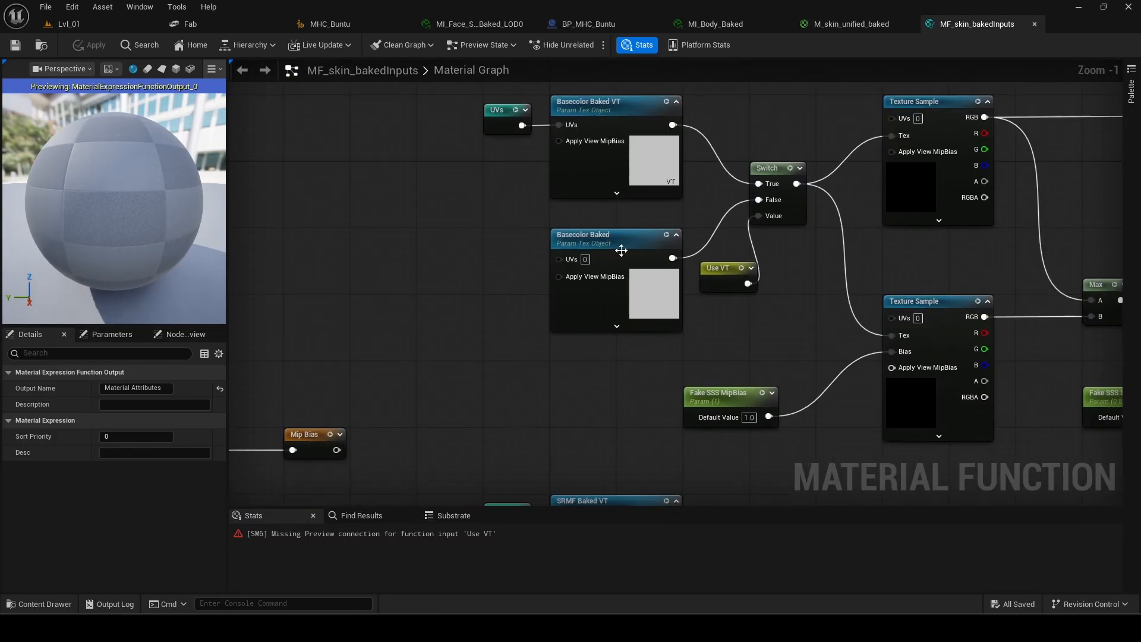
pyautogui.click(617, 240)
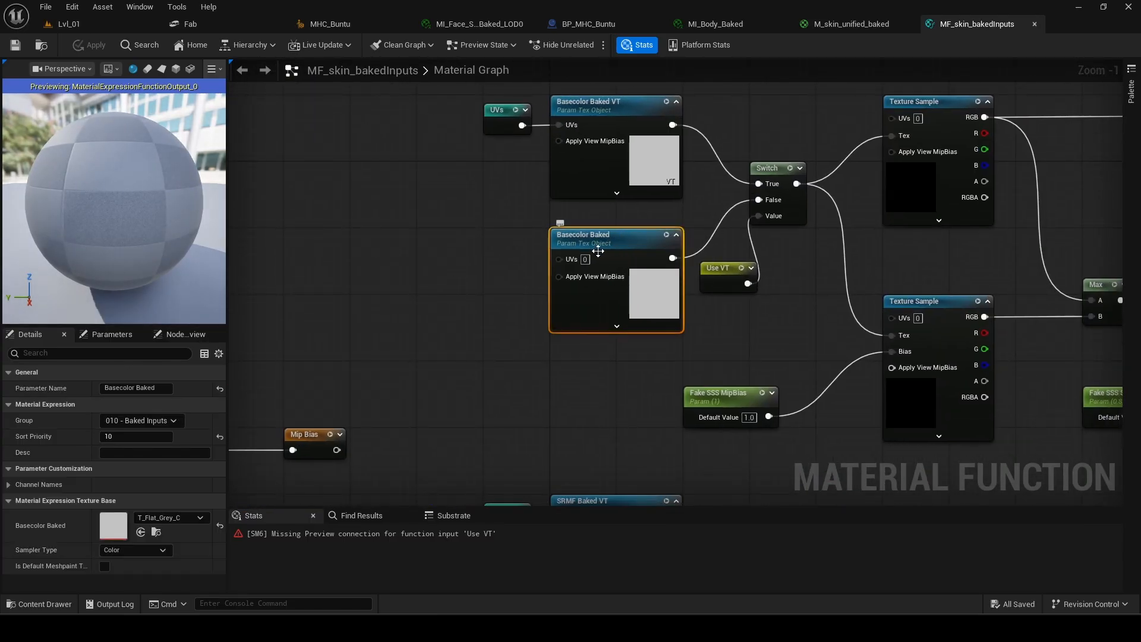
# Inspect the textures assigned under 010 - Baked Inputs in the MI_Body_Baked and face skin material instances.
pyautogui.click(847, 27)
pyautogui.click(944, 27)
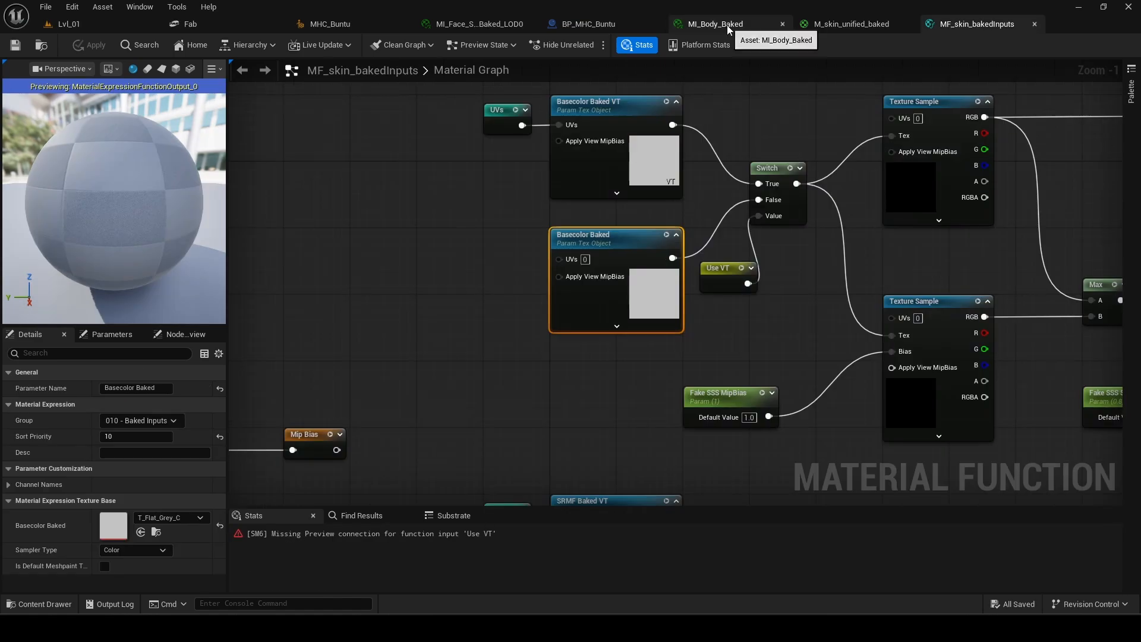
pyautogui.click(691, 20)
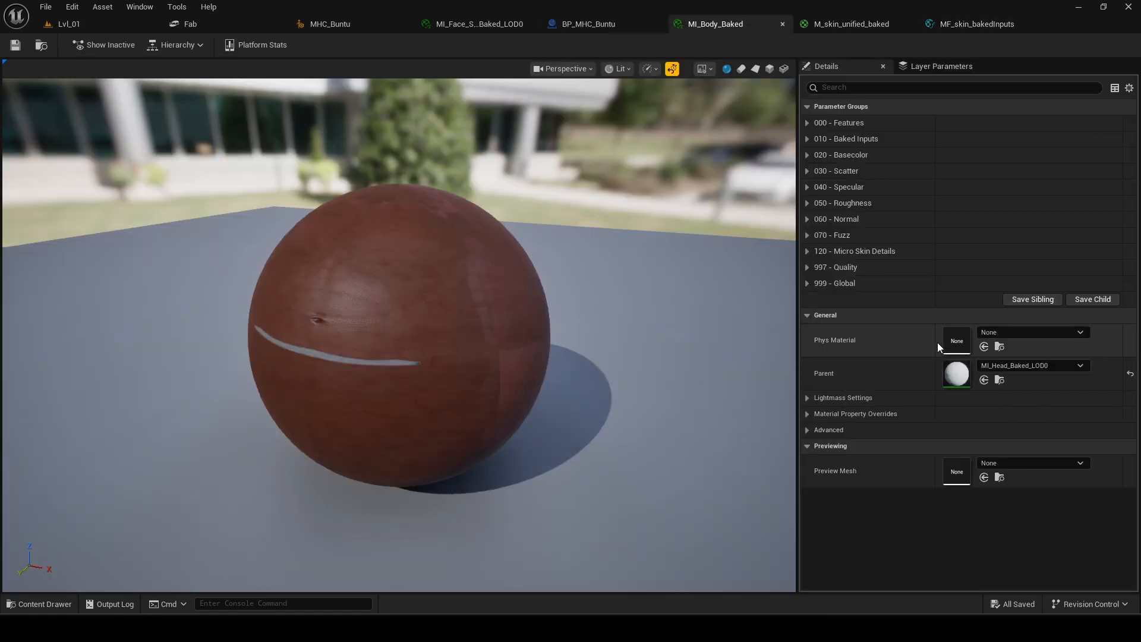
pyautogui.click(807, 139)
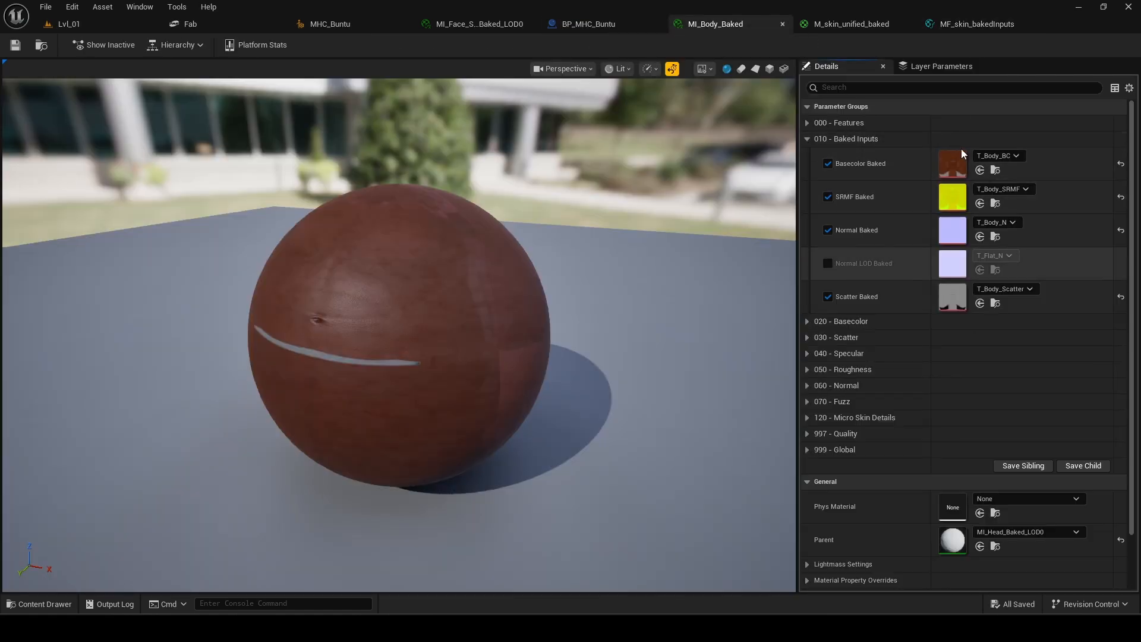
pyautogui.click(476, 24)
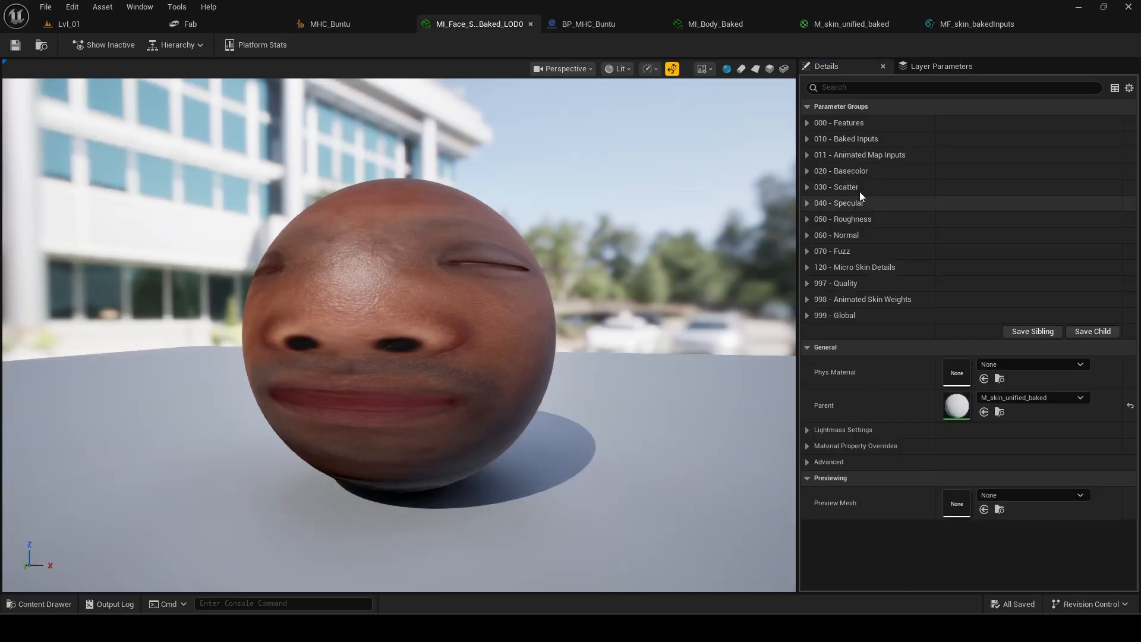
pyautogui.click(808, 139)
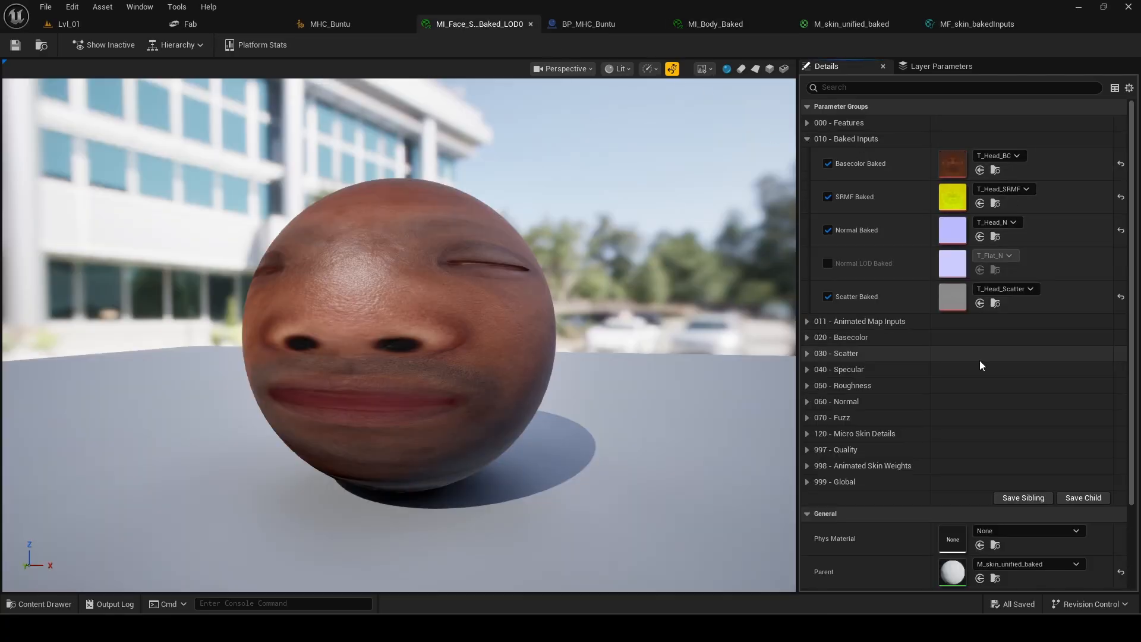
# In MF_skin_bakedInputs, space the Basecolor and Normal reroute nodes feeding MakeMaterialAttributes apart from the other inputs.
pyautogui.click(977, 24)
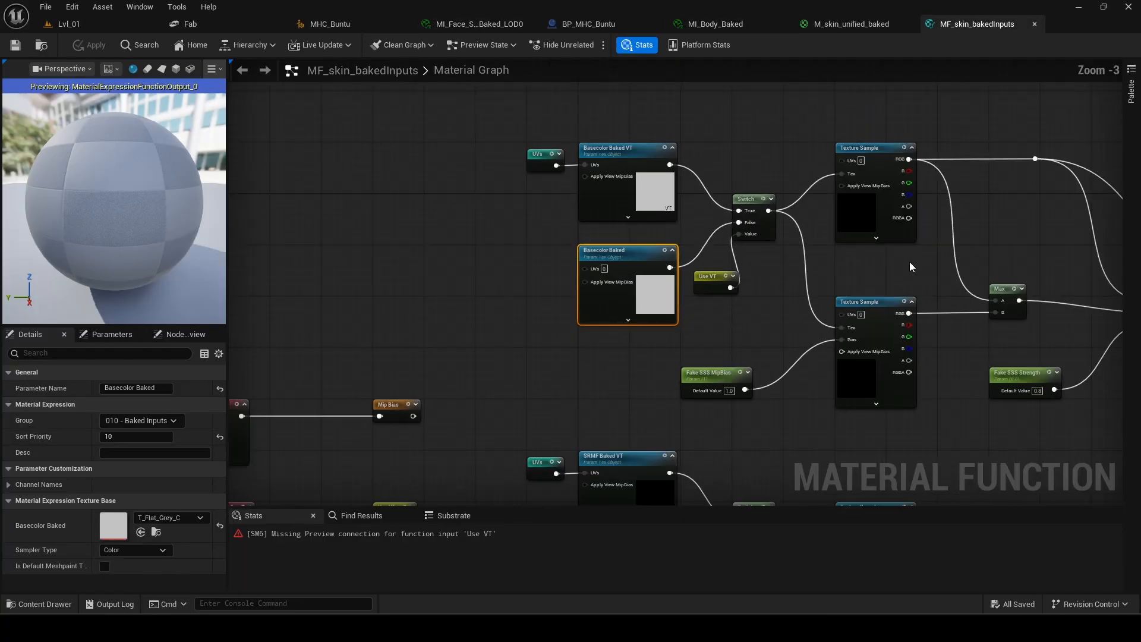
pyautogui.moveTo(1102, 451); pyautogui.dragTo(833, 238, button='right')
pyautogui.moveTo(1098, 240); pyautogui.dragTo(709, 186, button='right')
pyautogui.scroll(2, 840, 236)
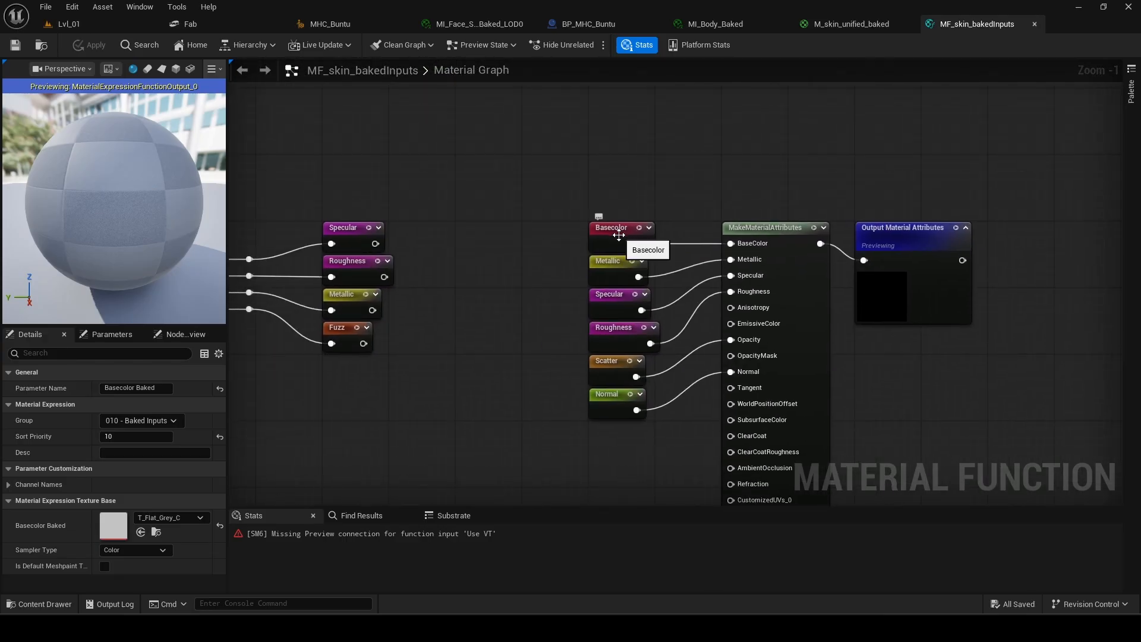
pyautogui.moveTo(619, 236); pyautogui.dragTo(618, 227)
pyautogui.moveTo(606, 403); pyautogui.dragTo(608, 428)
pyautogui.moveTo(605, 165); pyautogui.dragTo(726, 206, button='right')
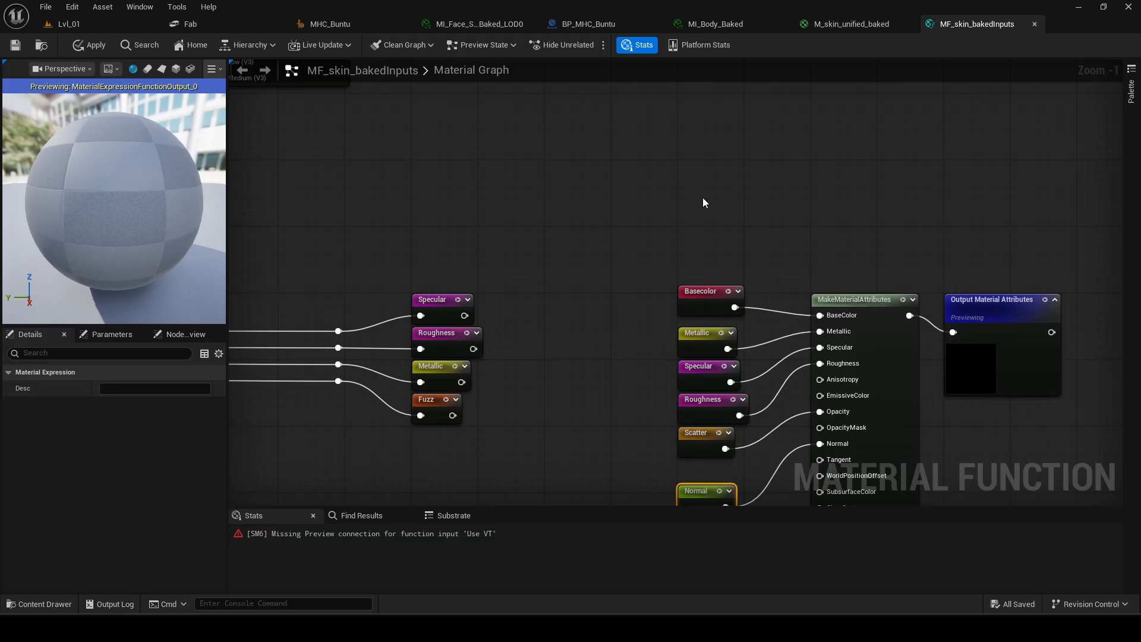
pyautogui.moveTo(744, 155); pyautogui.dragTo(588, 130, button='right')
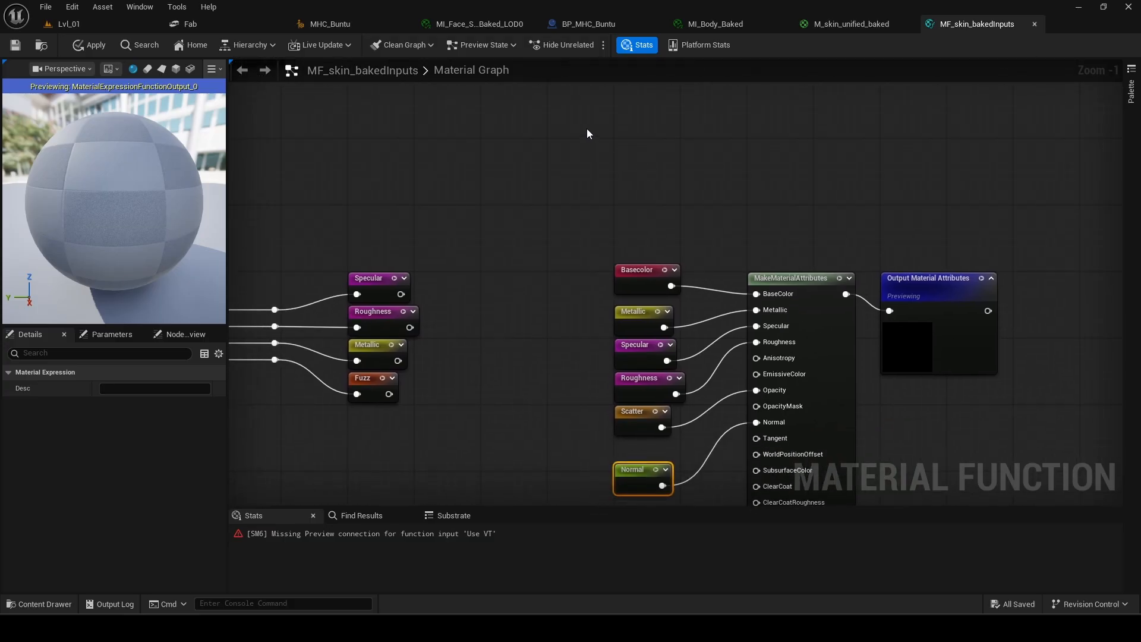
# Import all the v1 to v3 face and body base color and normal PNGs from TX_Buntu_paint into the project's Textures folder.
pyautogui.click(133, 24)
pyautogui.click(149, 415)
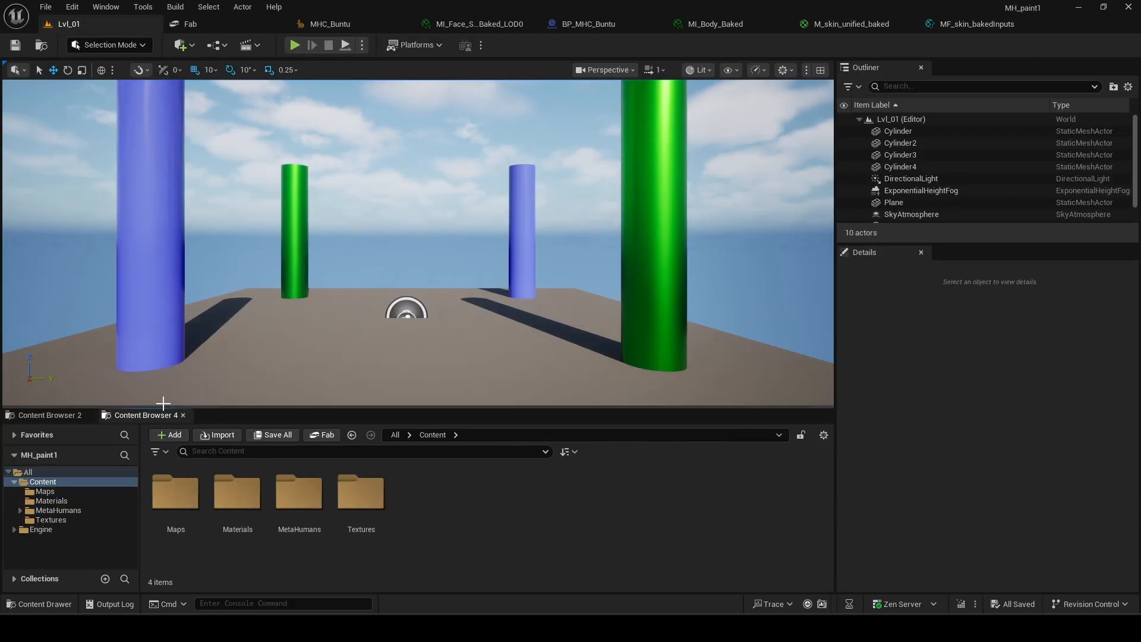
pyautogui.doubleClick(360, 494)
pyautogui.hotkey('alt', 'Tab')
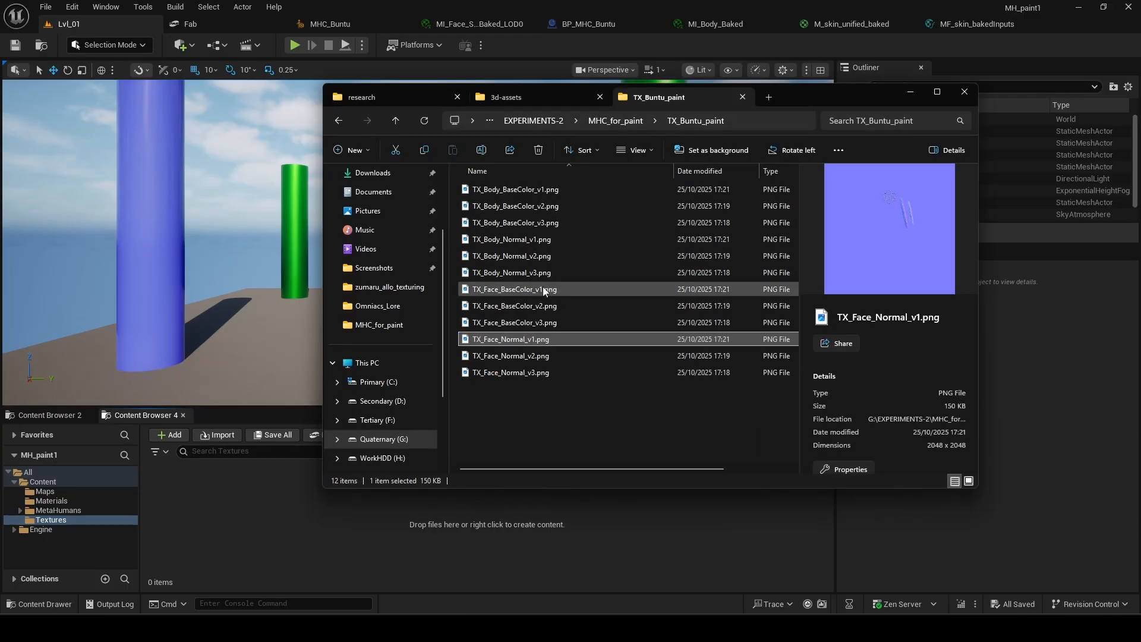
pyautogui.moveTo(498, 412); pyautogui.dragTo(278, 530)
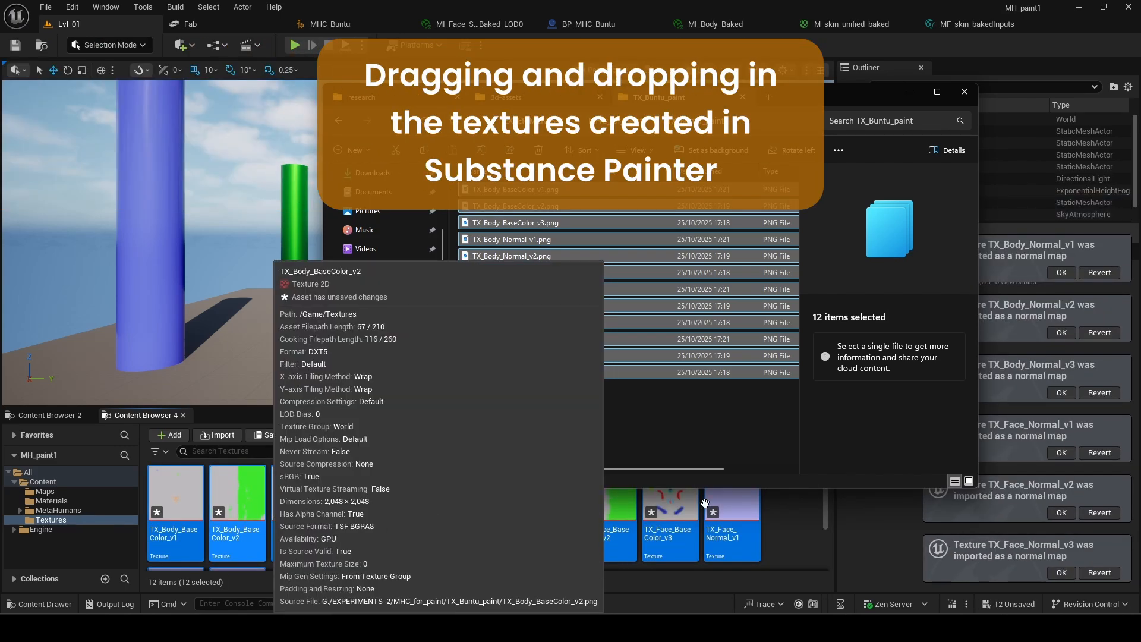
# Minimize the file window and accept the normal map settings for the imported body and face normal textures.
pyautogui.click(911, 92)
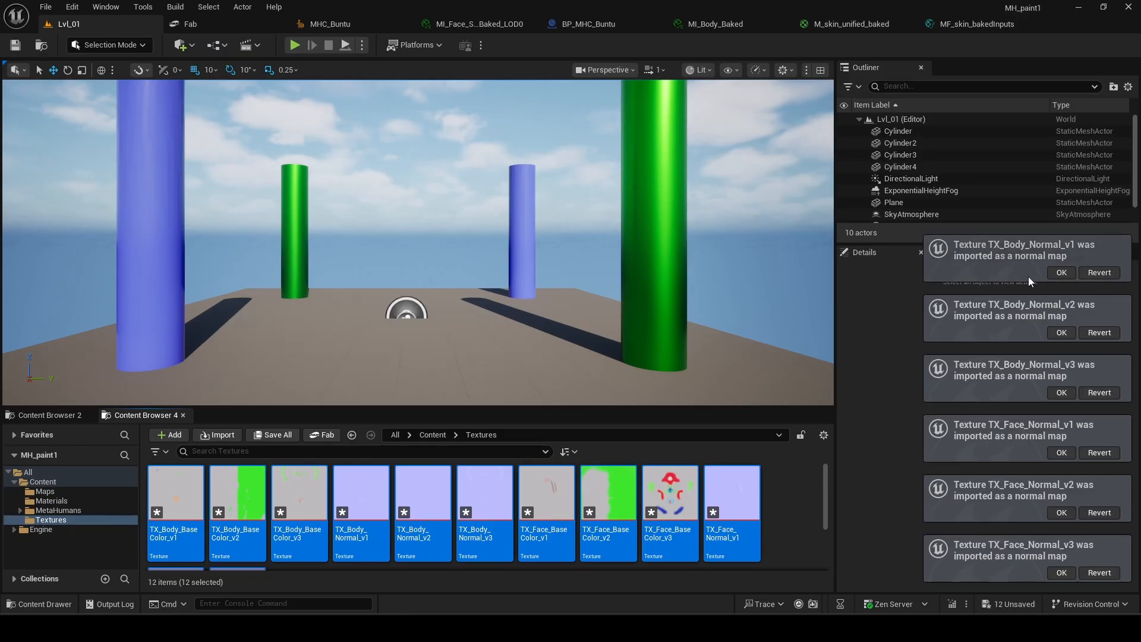
pyautogui.click(1063, 272)
pyautogui.click(1061, 351)
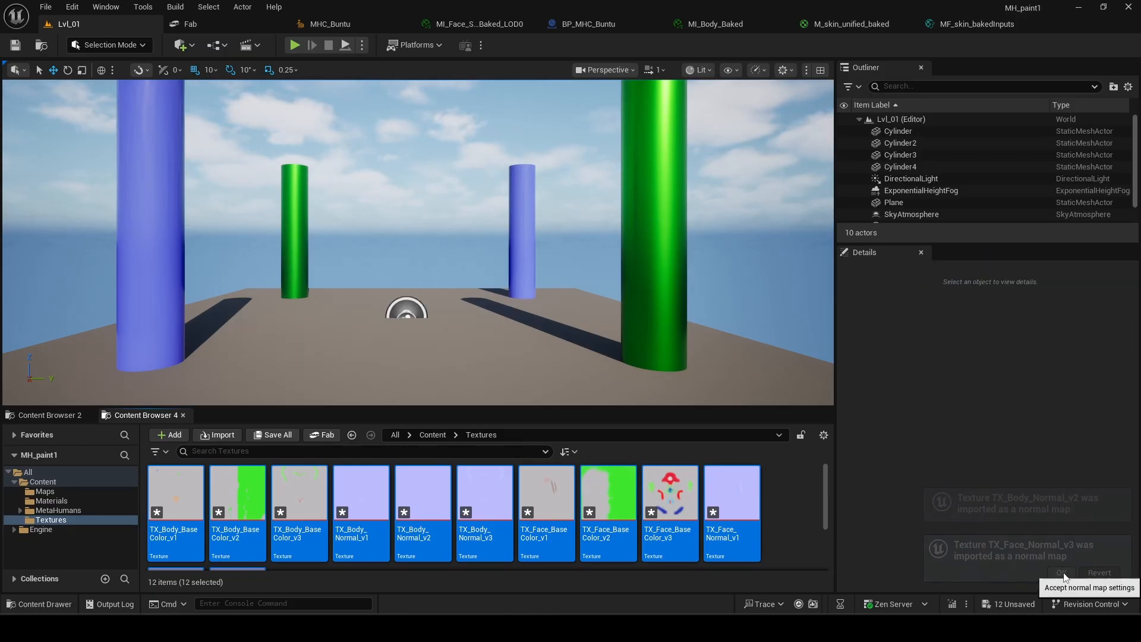
pyautogui.click(798, 509)
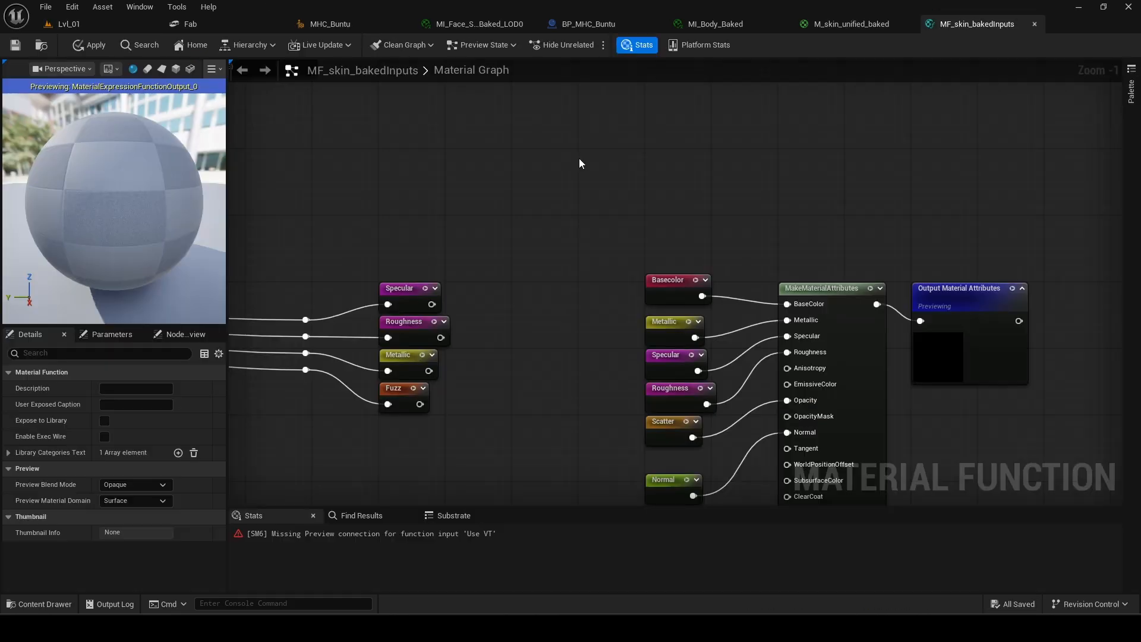
# Add a 2D texture sample parameter node to MF_skin_bakedInputs and place it in the empty space above the Basecolor reroute.
pyautogui.rightClick(556, 147)
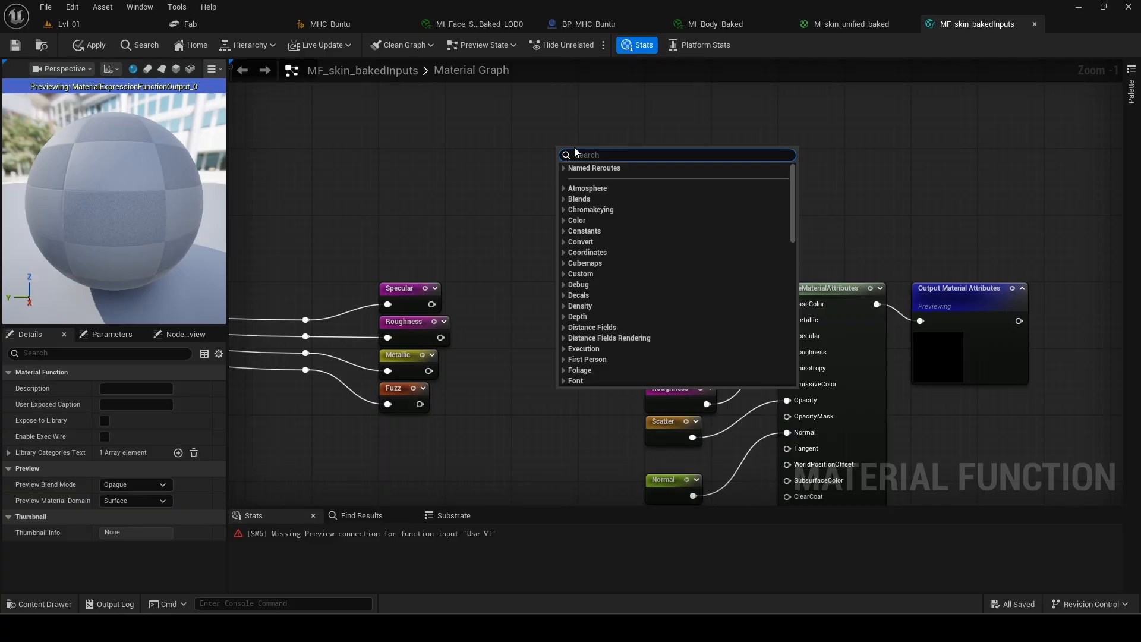
pyautogui.write('text')
pyautogui.click(611, 187)
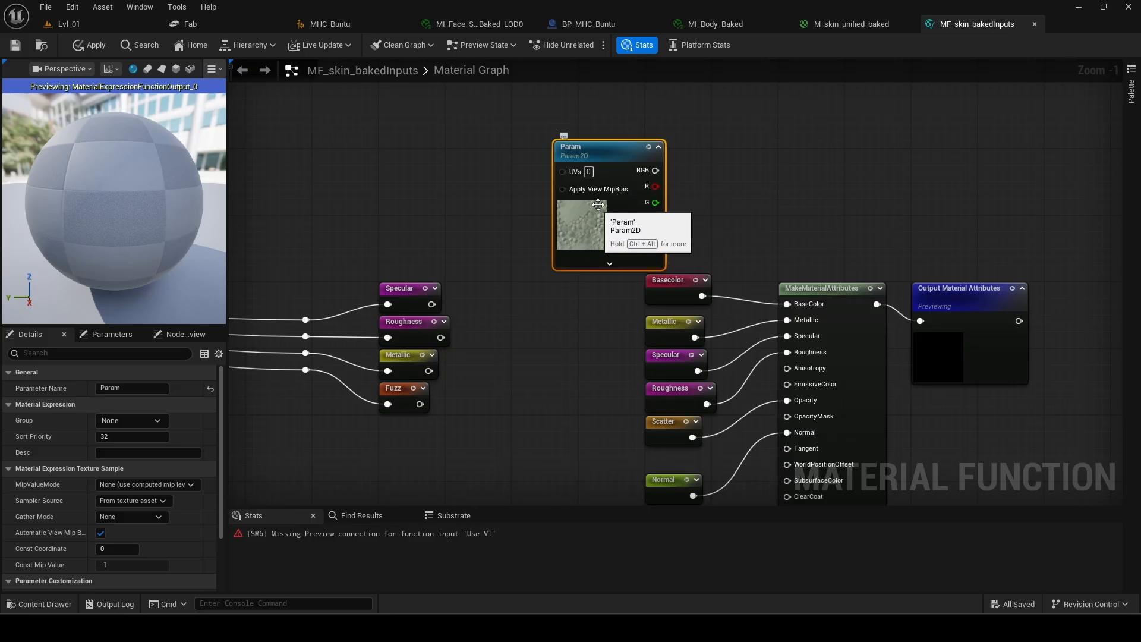
pyautogui.moveTo(614, 156); pyautogui.dragTo(614, 131)
pyautogui.scroll(-3, 177, 461)
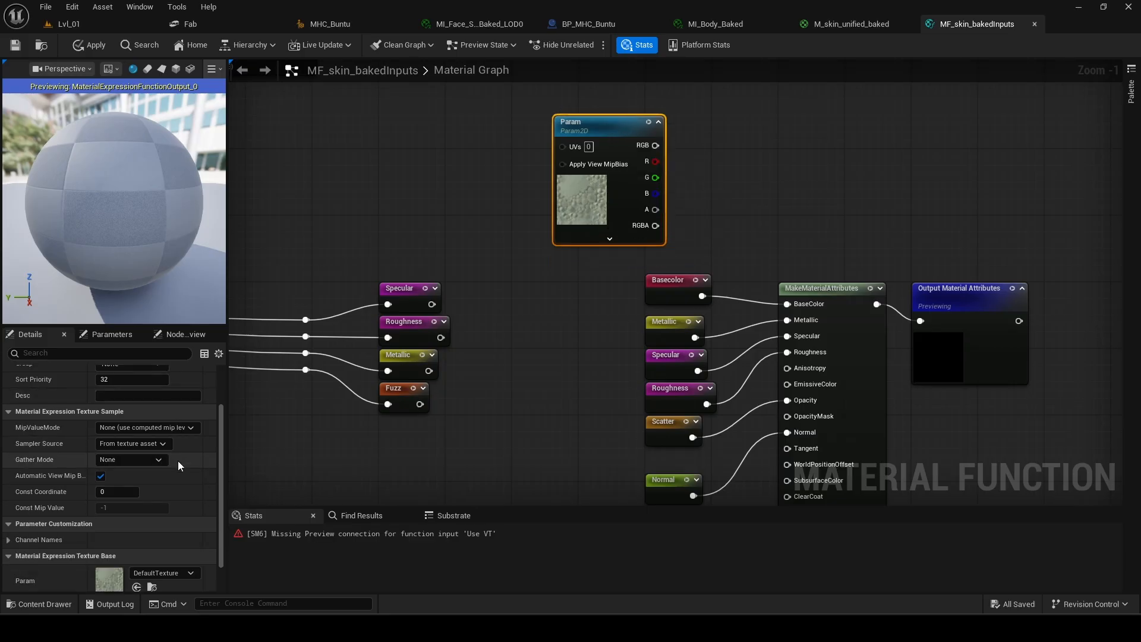
pyautogui.scroll(1, 620, 141)
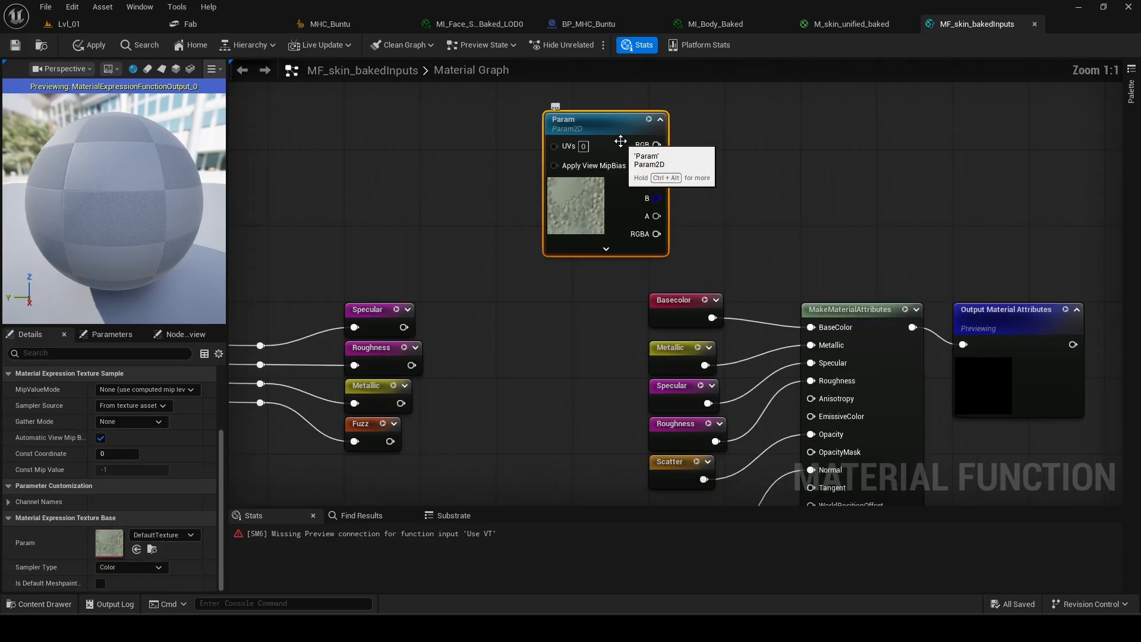
pyautogui.scroll(-4, 619, 118)
pyautogui.moveTo(664, 132); pyautogui.dragTo(662, 247, button='right')
pyautogui.scroll(3, 620, 248)
pyautogui.moveTo(620, 248); pyautogui.dragTo(637, 156)
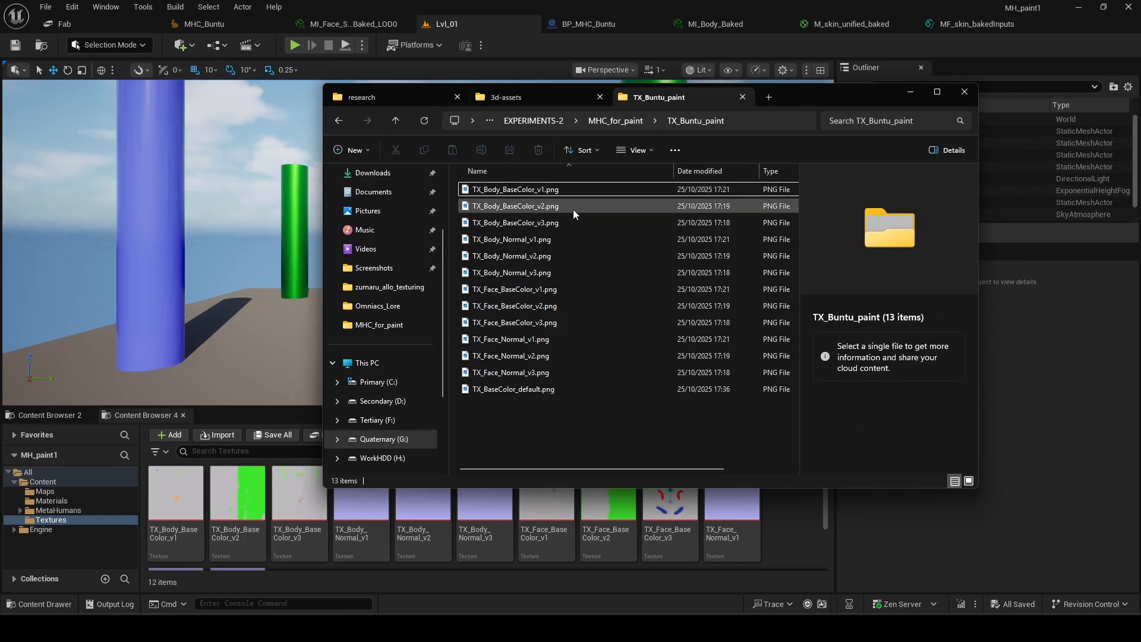
# Import TX_BaseColor_default.png into the Textures folder and assign it as the new texture parameter's default texture.
pyautogui.click(531, 390)
pyautogui.moveTo(802, 536); pyautogui.dragTo(800, 533)
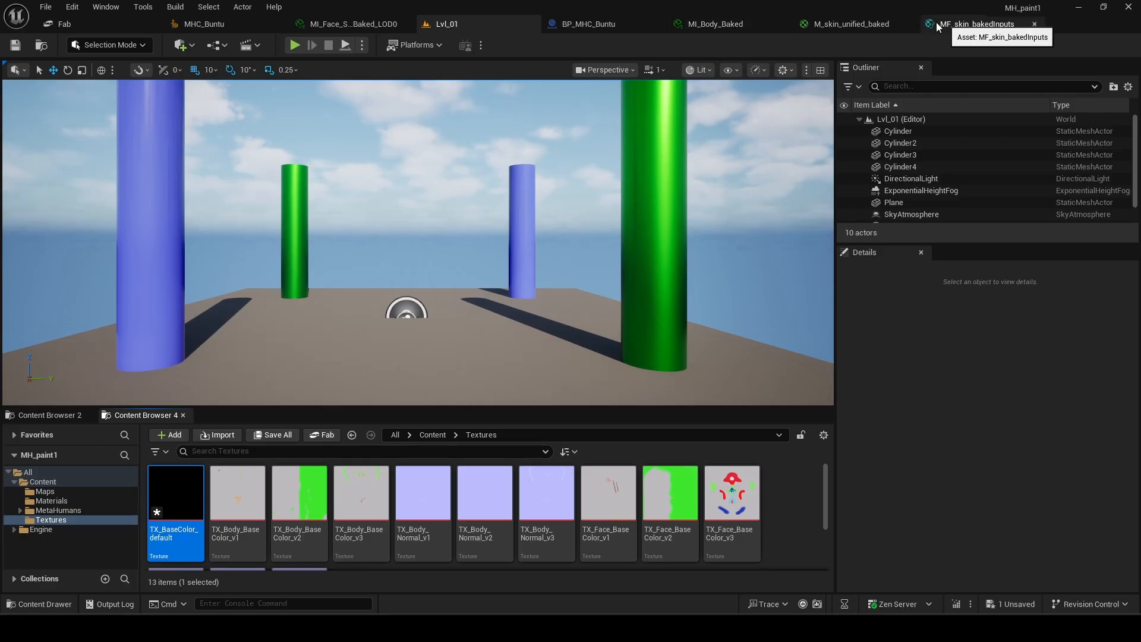
pyautogui.click(977, 24)
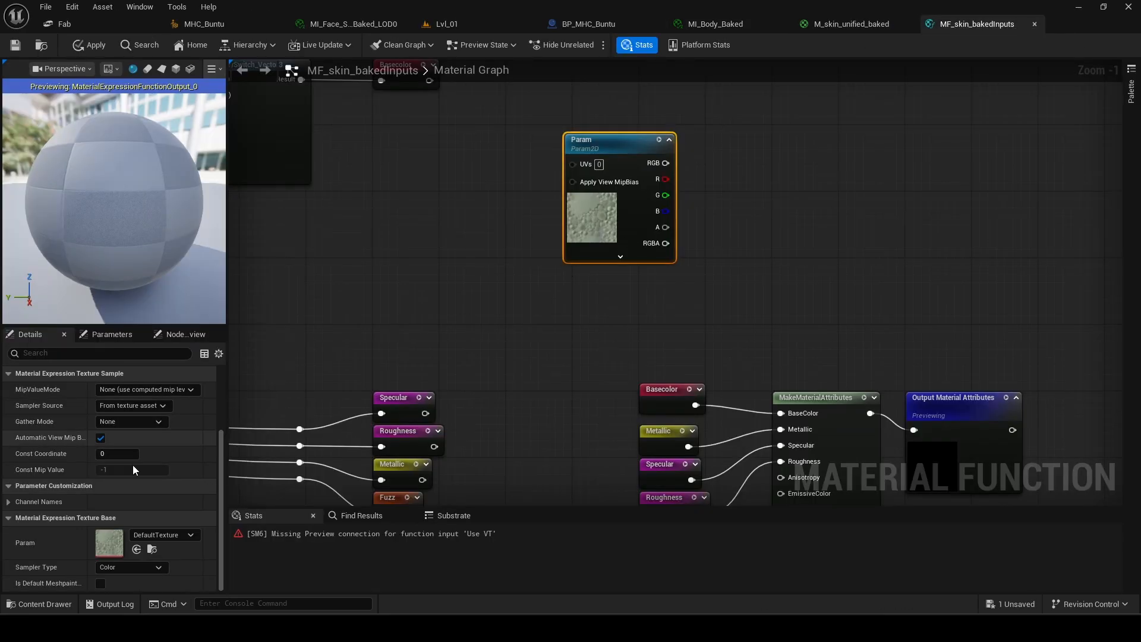
pyautogui.click(137, 549)
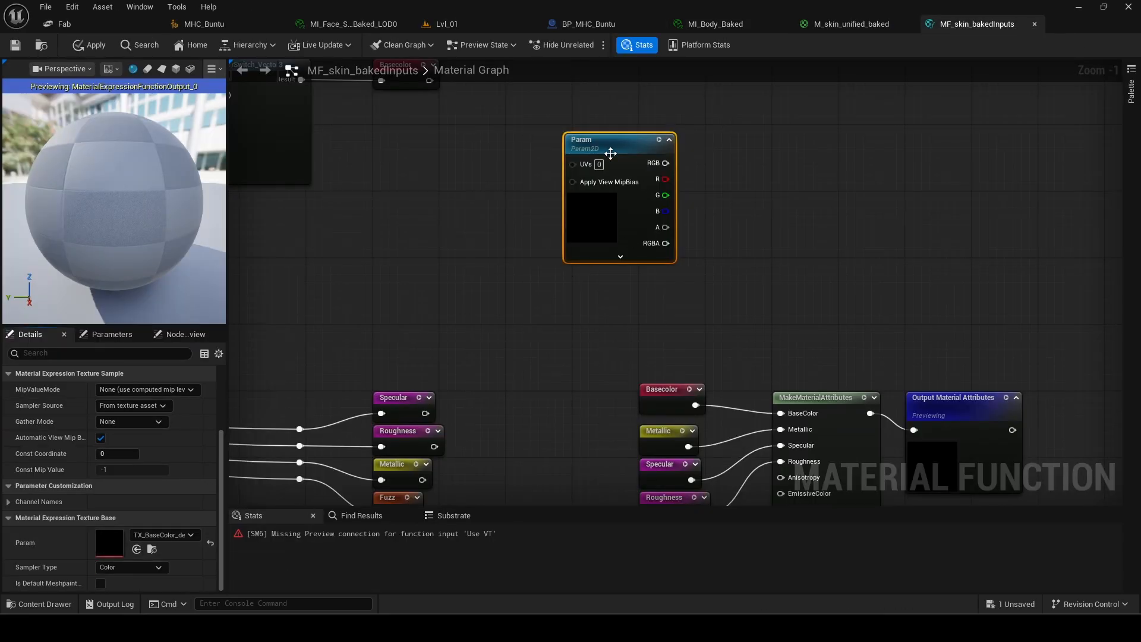
# Name the new texture parameter FaceDecal and reposition its node above the MakeMaterialAttributes inputs.
pyautogui.moveTo(601, 146); pyautogui.dragTo(560, 154)
pyautogui.click(145, 388)
pyautogui.write('FaceDecal')
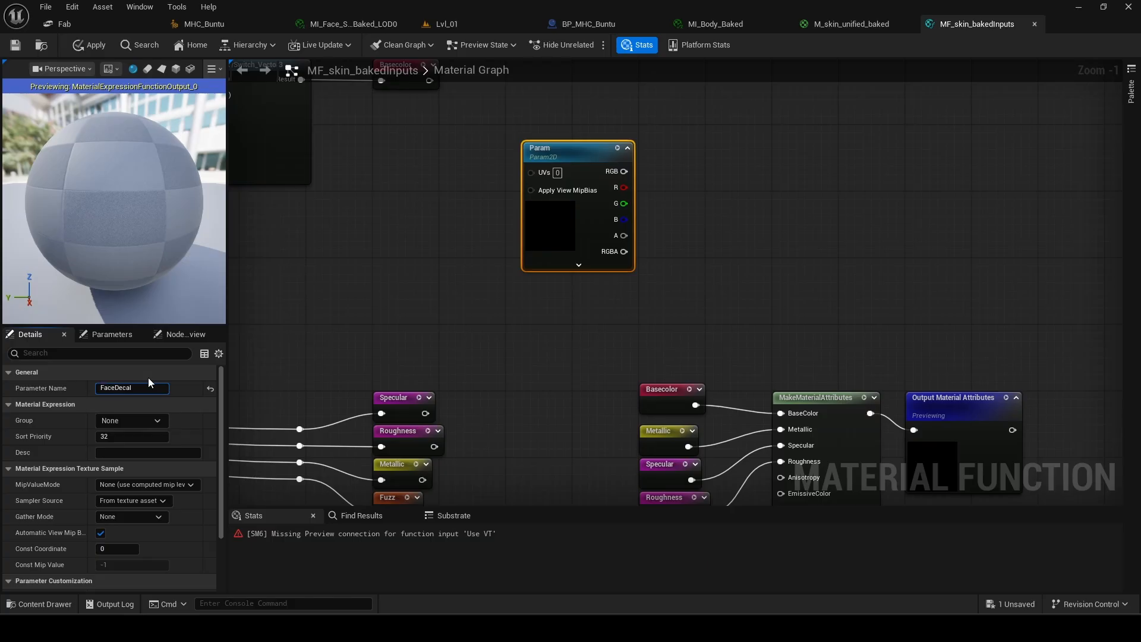
pyautogui.press('Return')
pyautogui.moveTo(580, 160); pyautogui.dragTo(605, 107)
pyautogui.moveTo(694, 183); pyautogui.dragTo(719, 234, button='right')
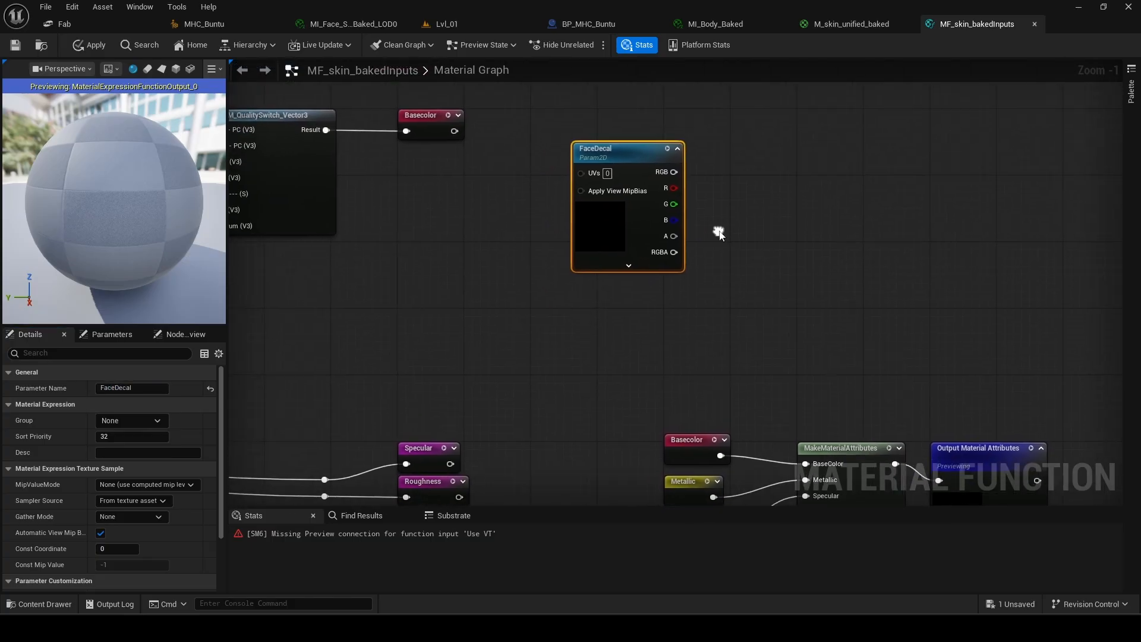
# Examine the Baked Inputs list in MI_Body_Baked and the Basecolor Baked parameter's group and sort priority in MF_skin_bakedInputs.
pyautogui.scroll(-1, 737, 223)
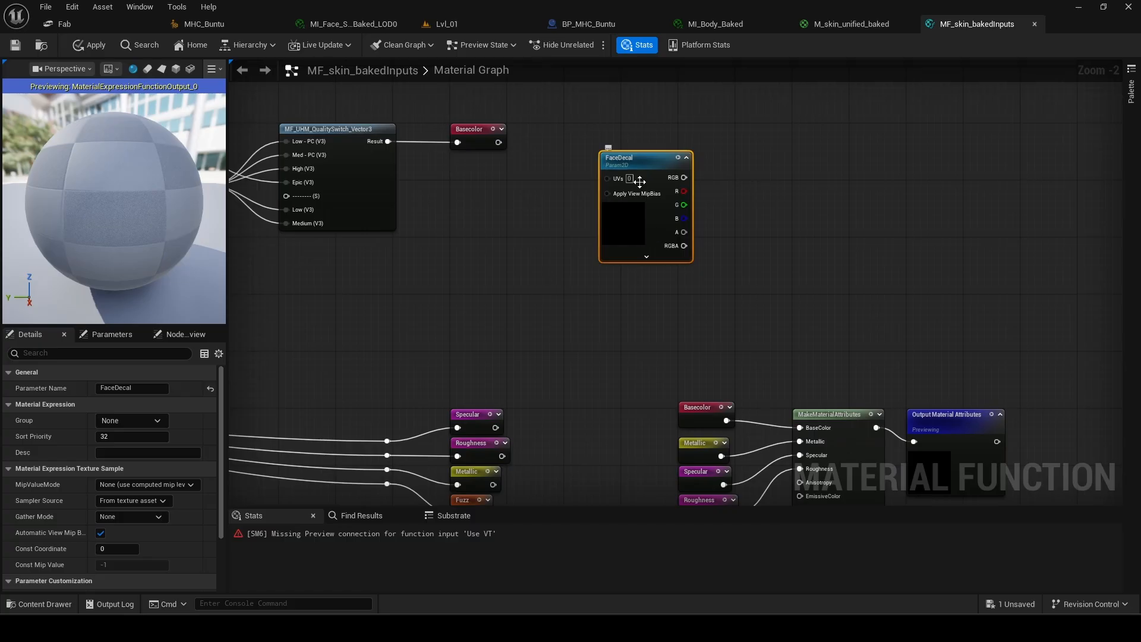
pyautogui.click(716, 24)
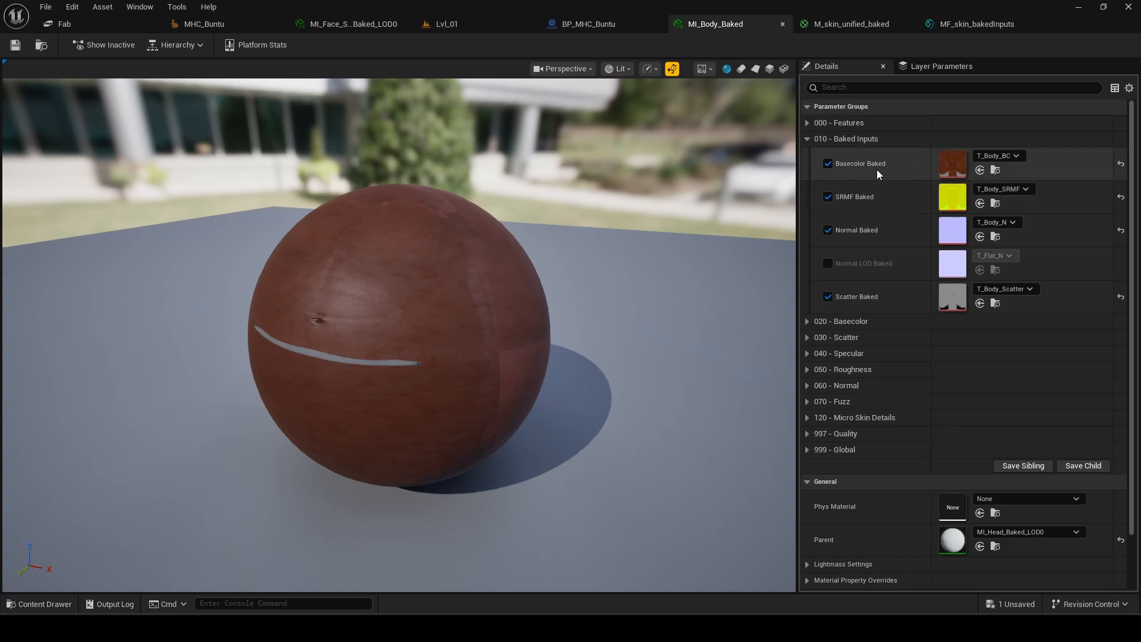
pyautogui.click(977, 24)
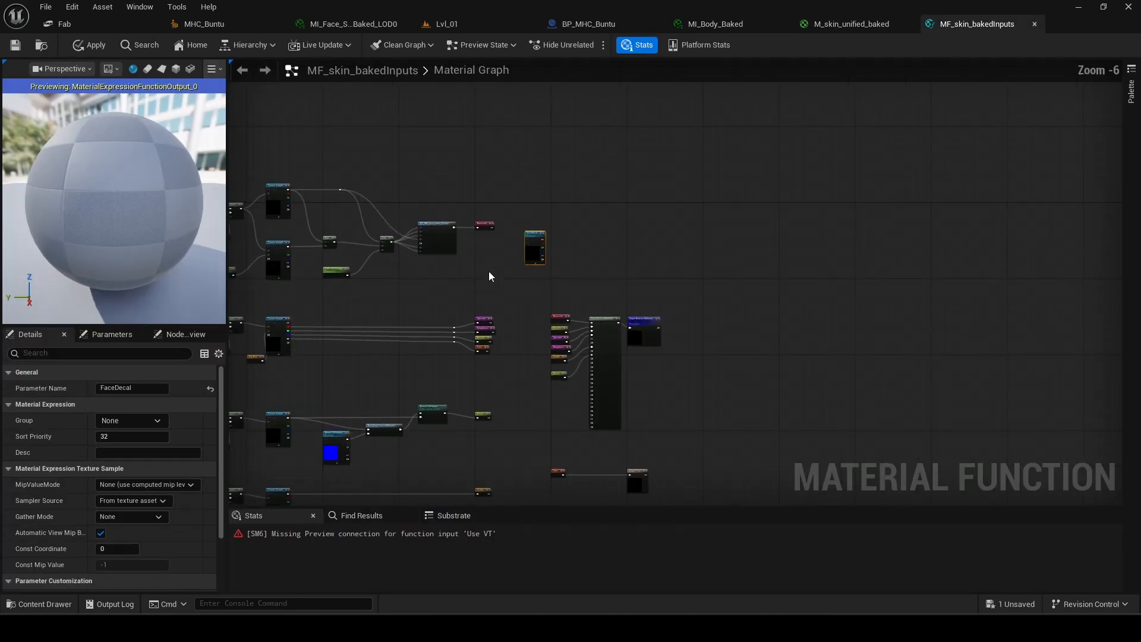
pyautogui.moveTo(389, 291); pyautogui.dragTo(758, 308, button='right')
pyautogui.scroll(5, 606, 232)
pyautogui.click(428, 280)
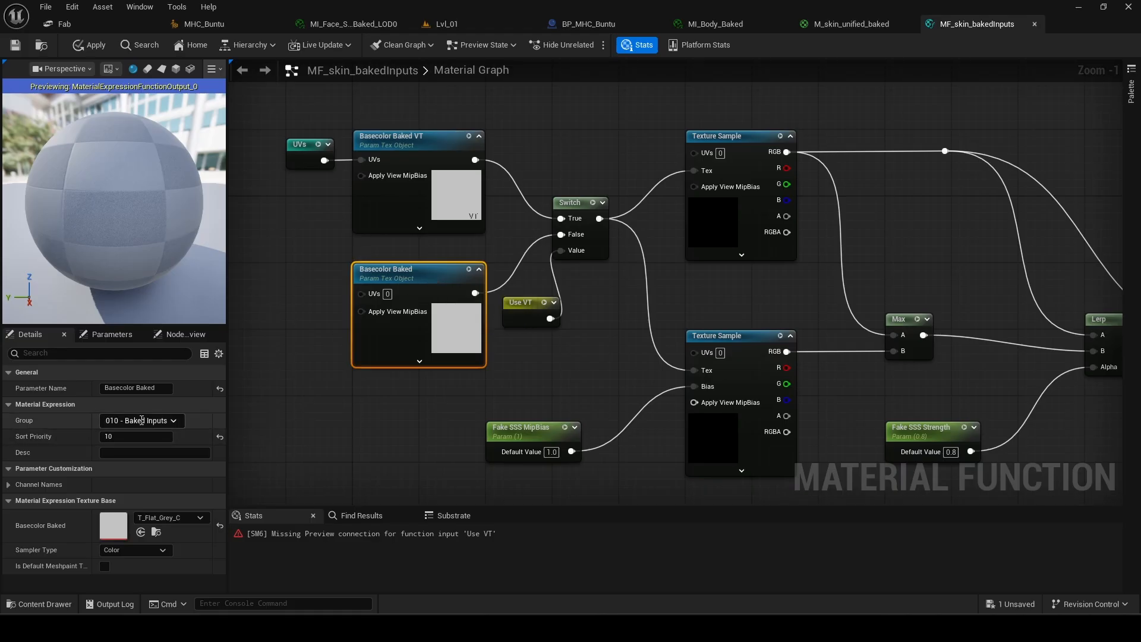
pyautogui.scroll(-4, 742, 210)
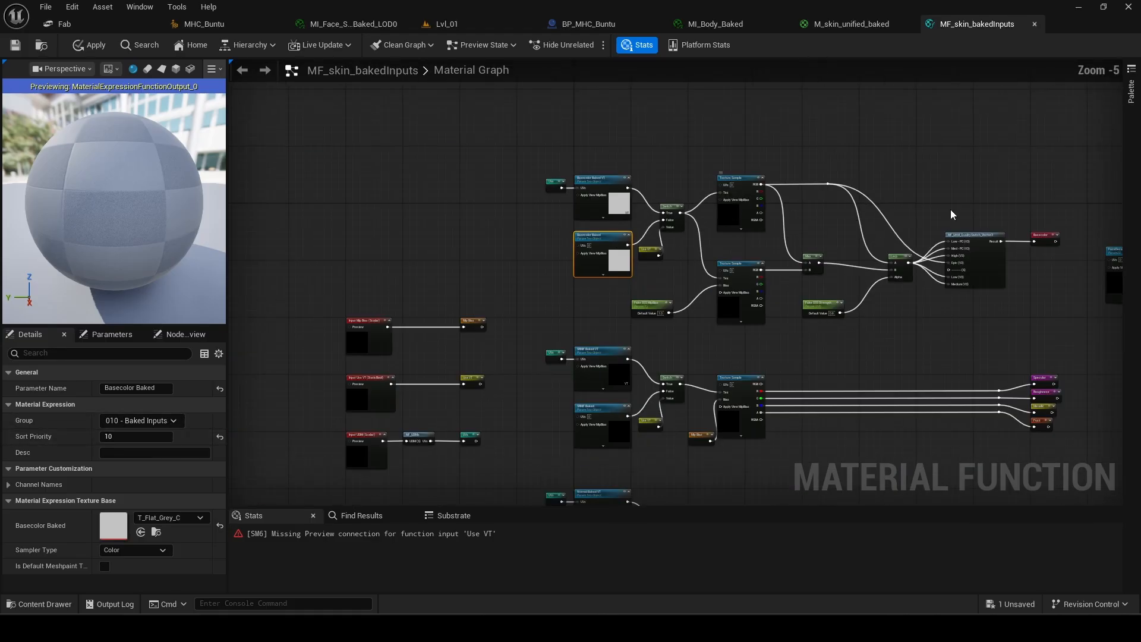
# Assign the FaceDecal parameter to the group 010 - Baked Inputs and set its sort priority to 10.
pyautogui.moveTo(951, 209); pyautogui.dragTo(645, 207, button='right')
pyautogui.scroll(5, 945, 306)
pyautogui.click(663, 169)
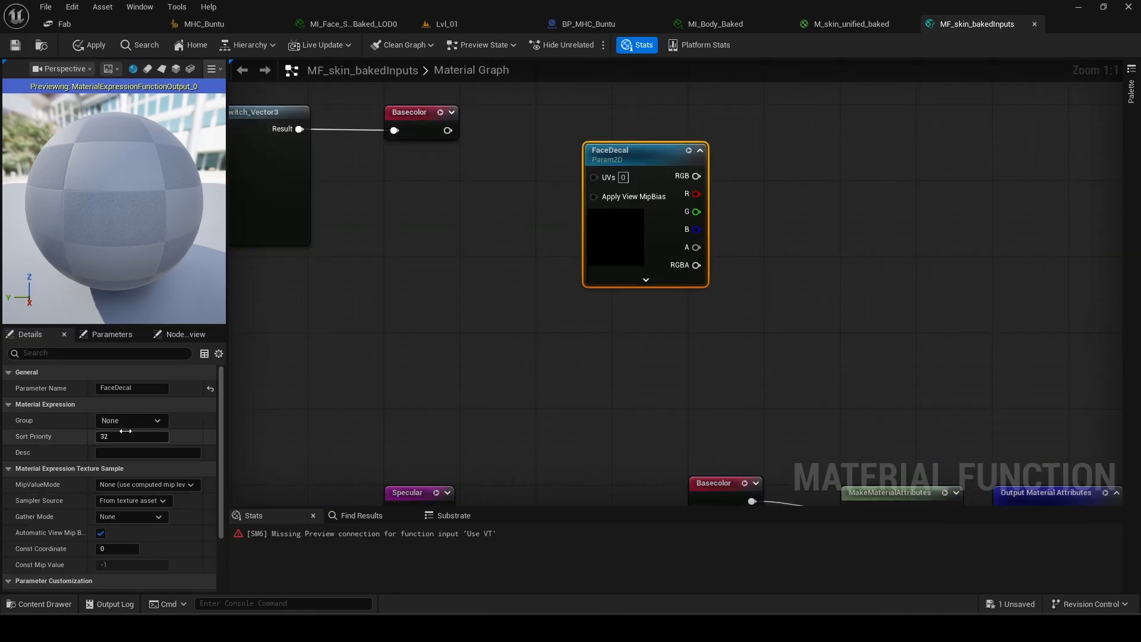
pyautogui.scroll(-3, 709, 216)
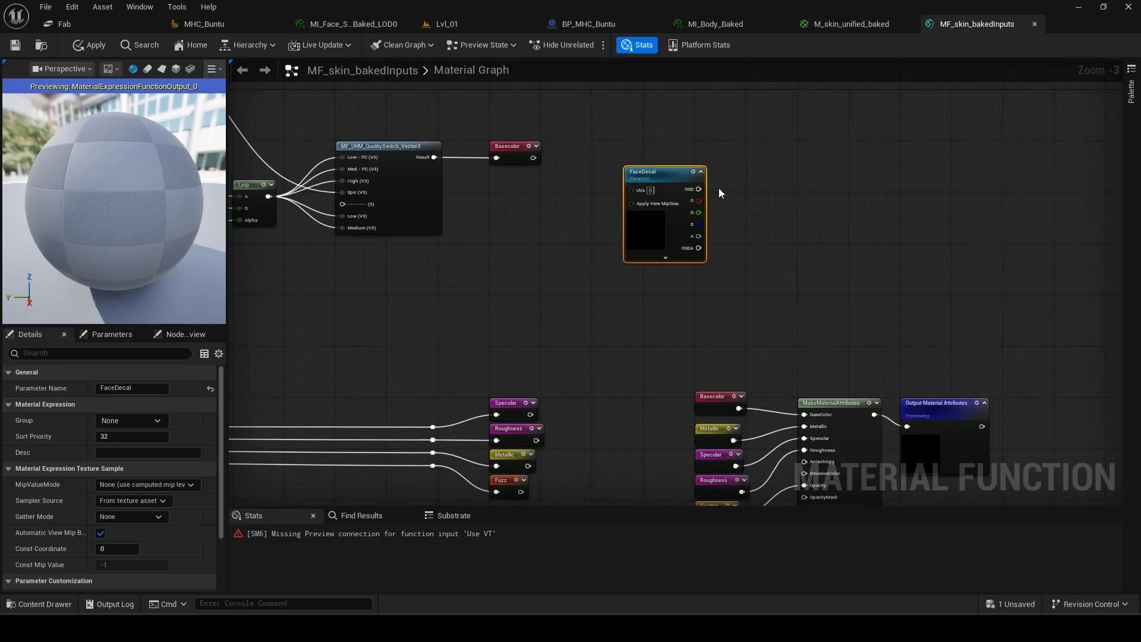
pyautogui.click(154, 420)
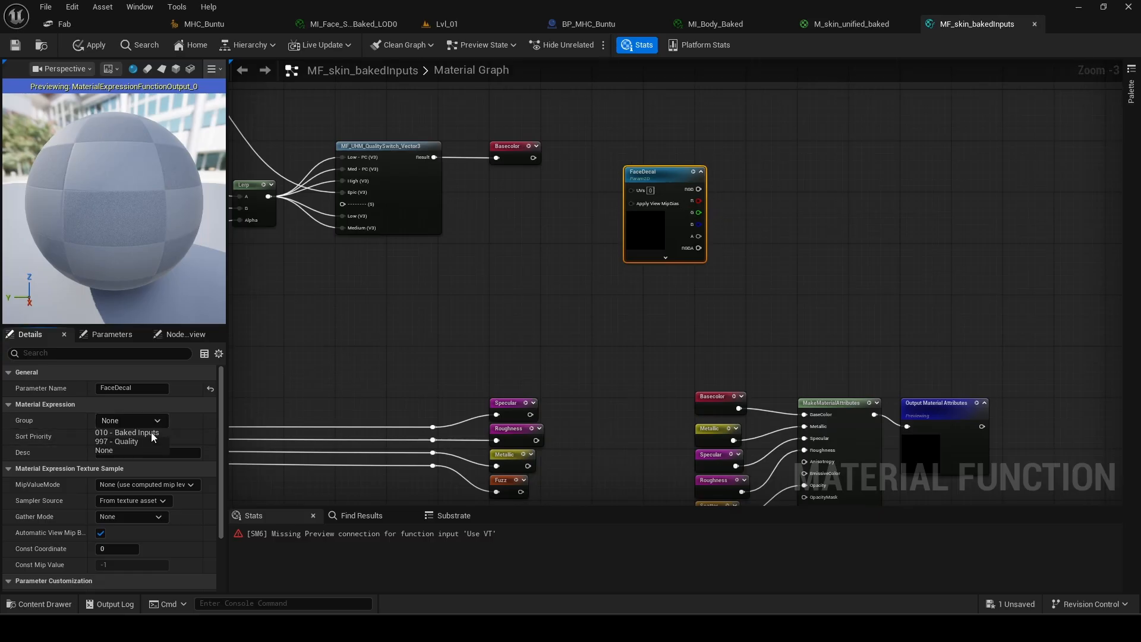
pyautogui.click(117, 433)
pyautogui.write('10')
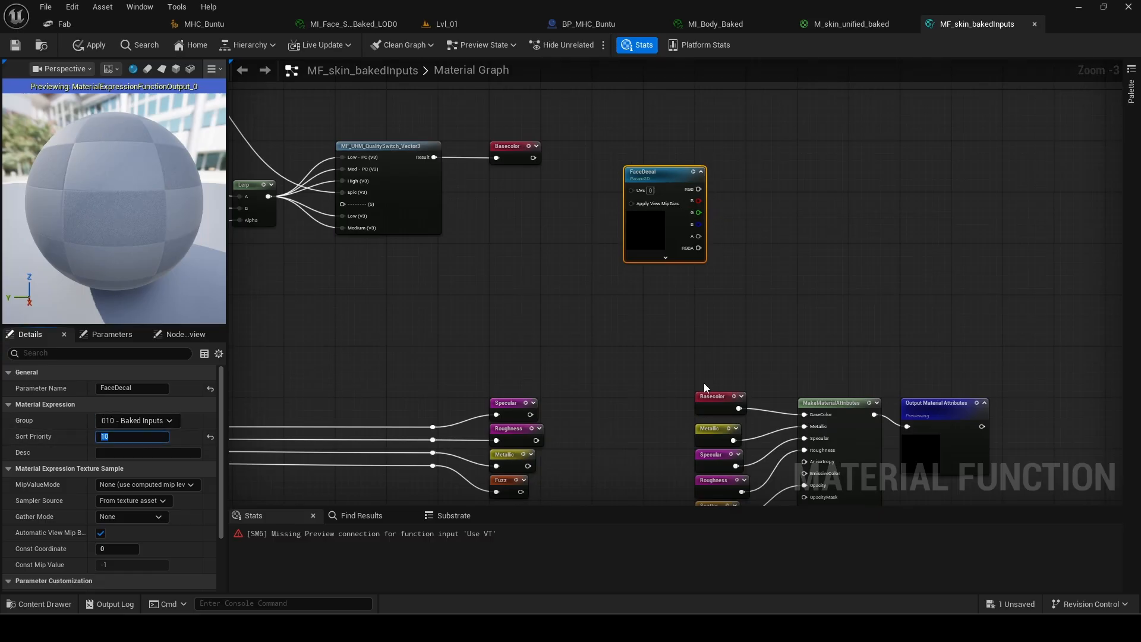
# Add a LinearInterpolate node from FaceDecal's RGB output and place it beside the texture node.
pyautogui.moveTo(785, 166); pyautogui.dragTo(747, 170, button='right')
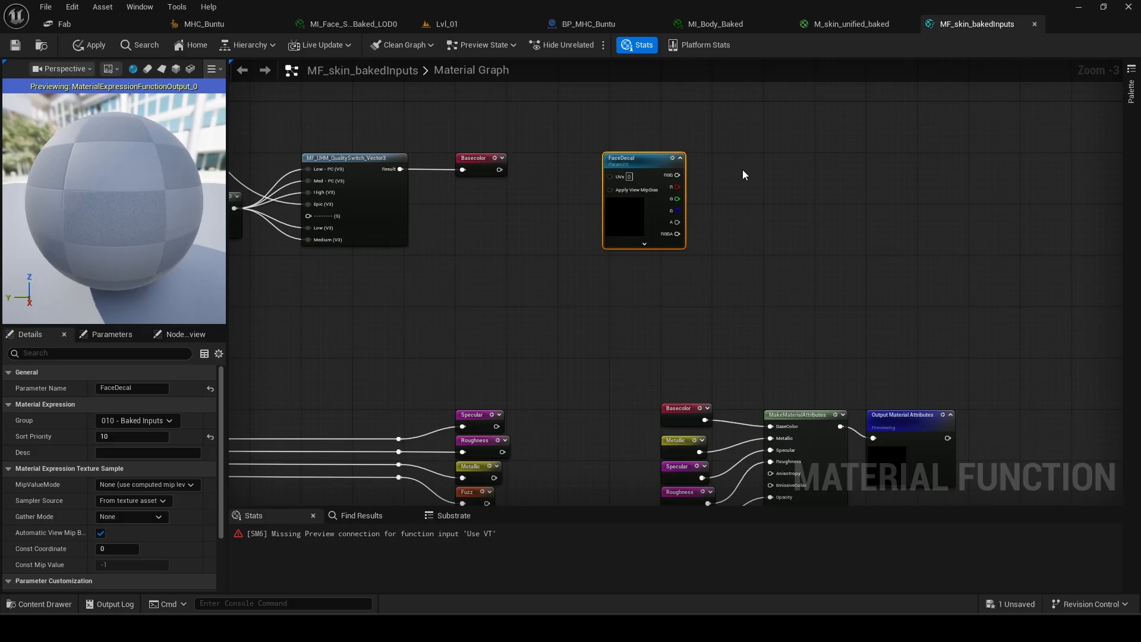
pyautogui.moveTo(677, 175); pyautogui.dragTo(743, 169)
pyautogui.write('lerp')
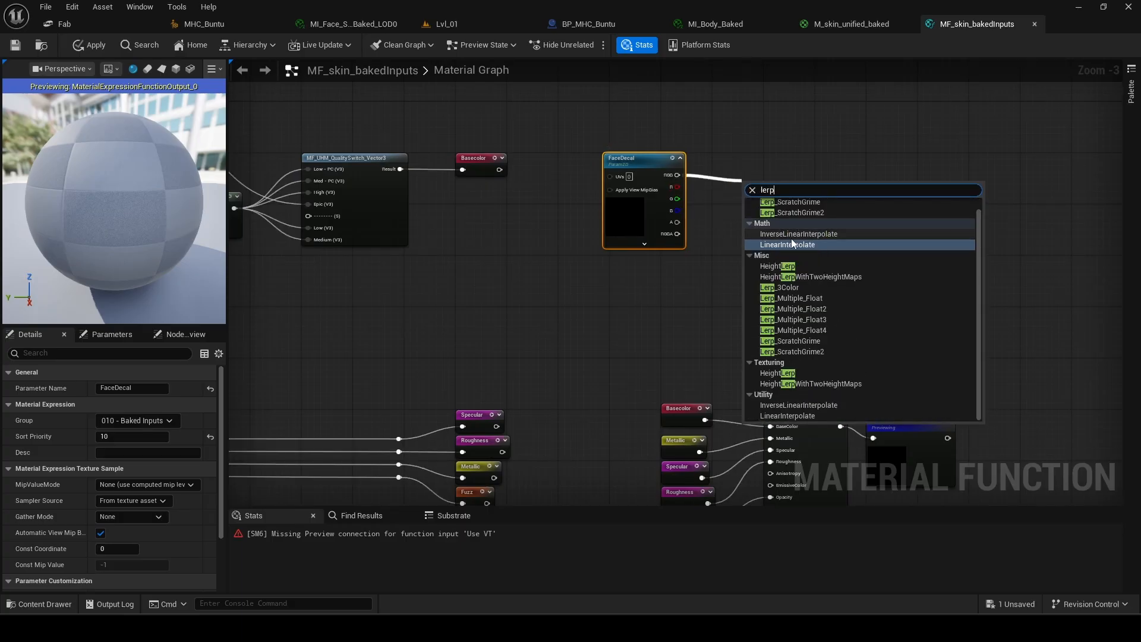
pyautogui.click(792, 244)
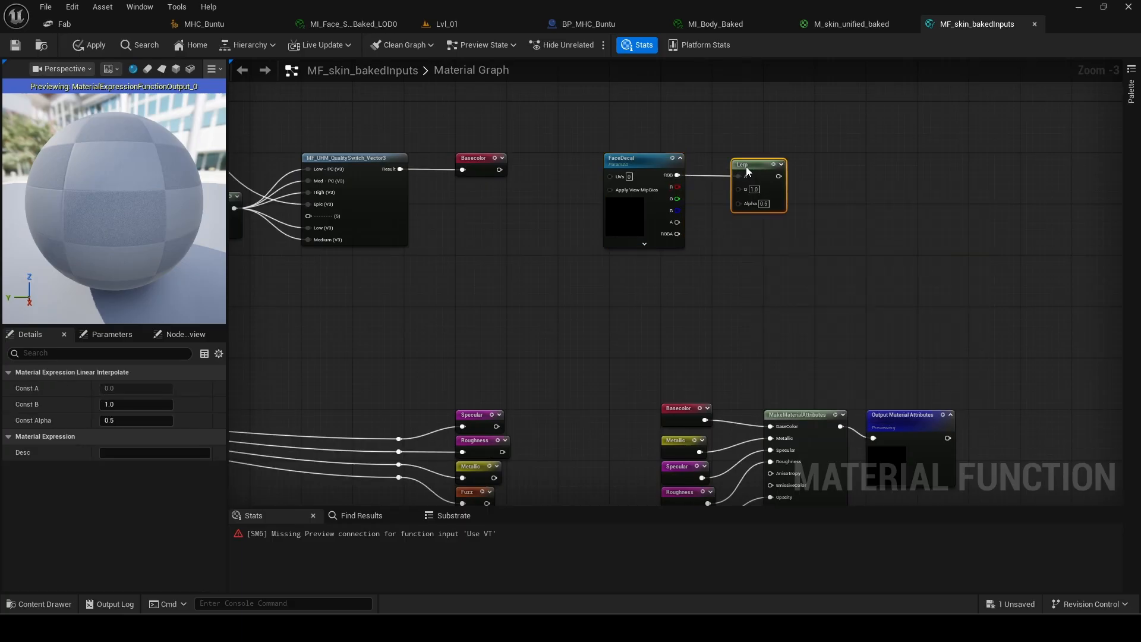
pyautogui.moveTo(747, 172); pyautogui.dragTo(734, 165)
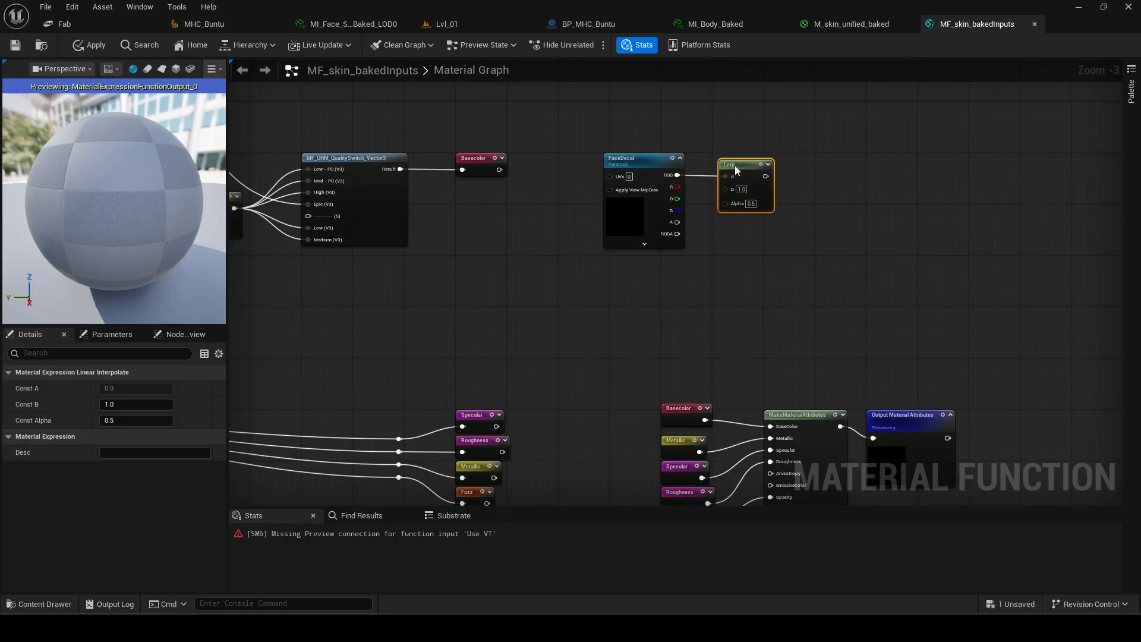
# Add a constant below the FaceDecal node and convert it to a scalar parameter named FaceDecal Opacity.
pyautogui.rightClick(617, 269)
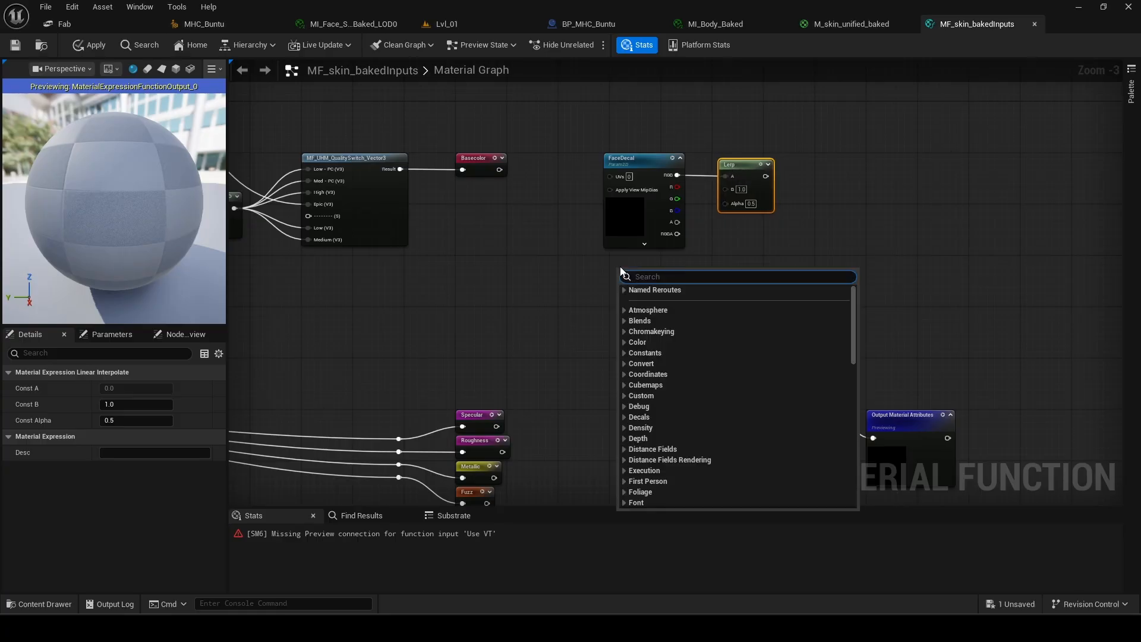
pyautogui.write('constan')
pyautogui.click(654, 301)
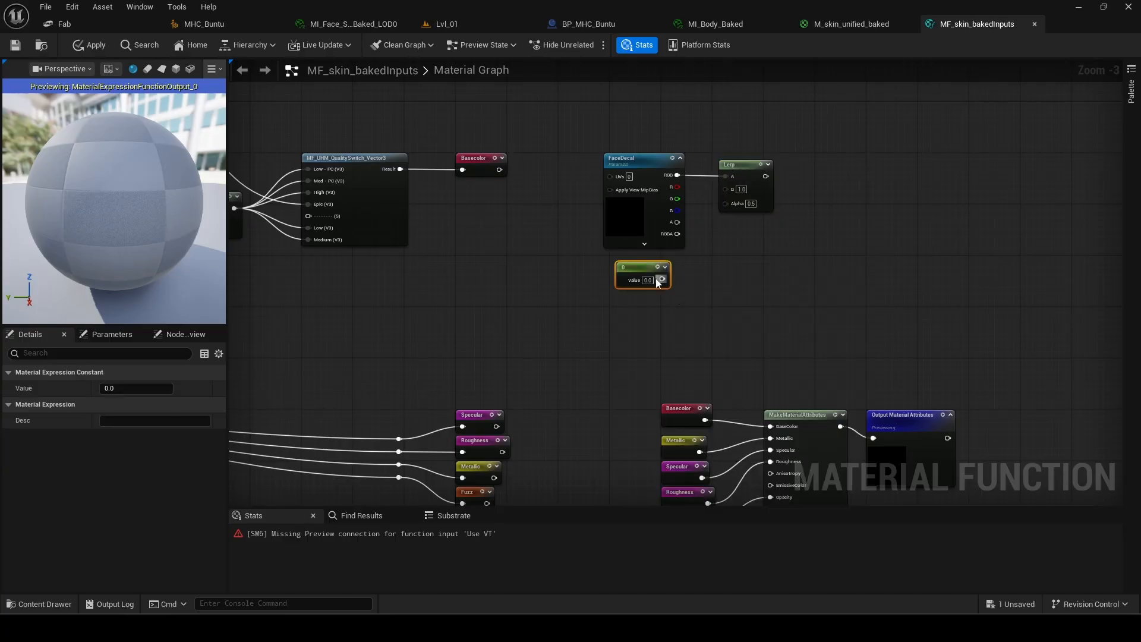
pyautogui.rightClick(645, 272)
pyautogui.click(691, 306)
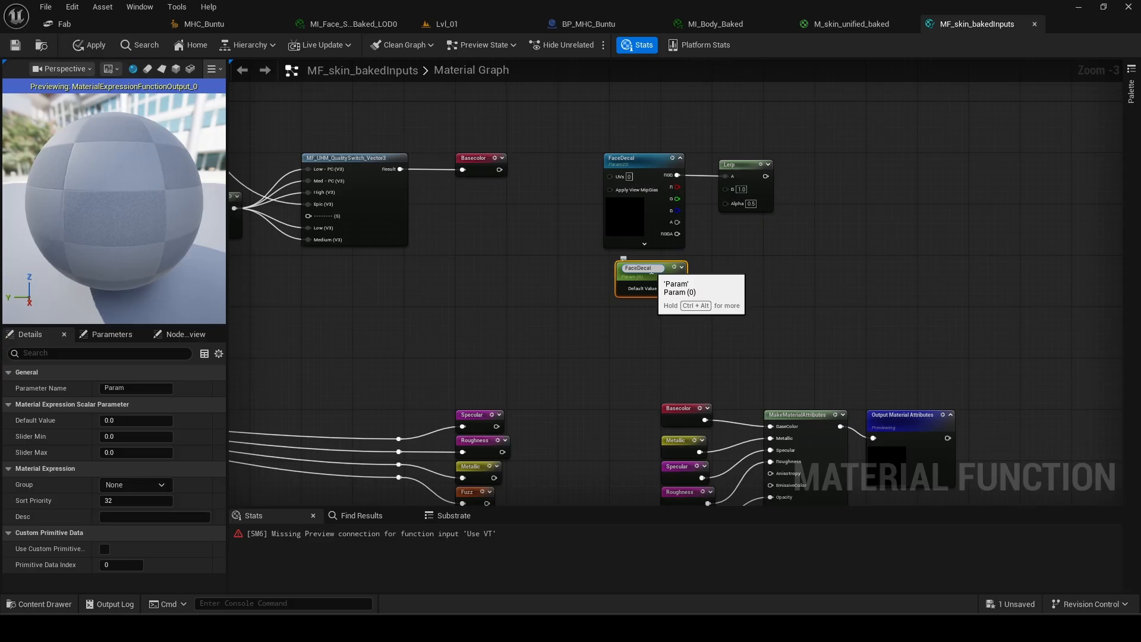
pyautogui.press('Return')
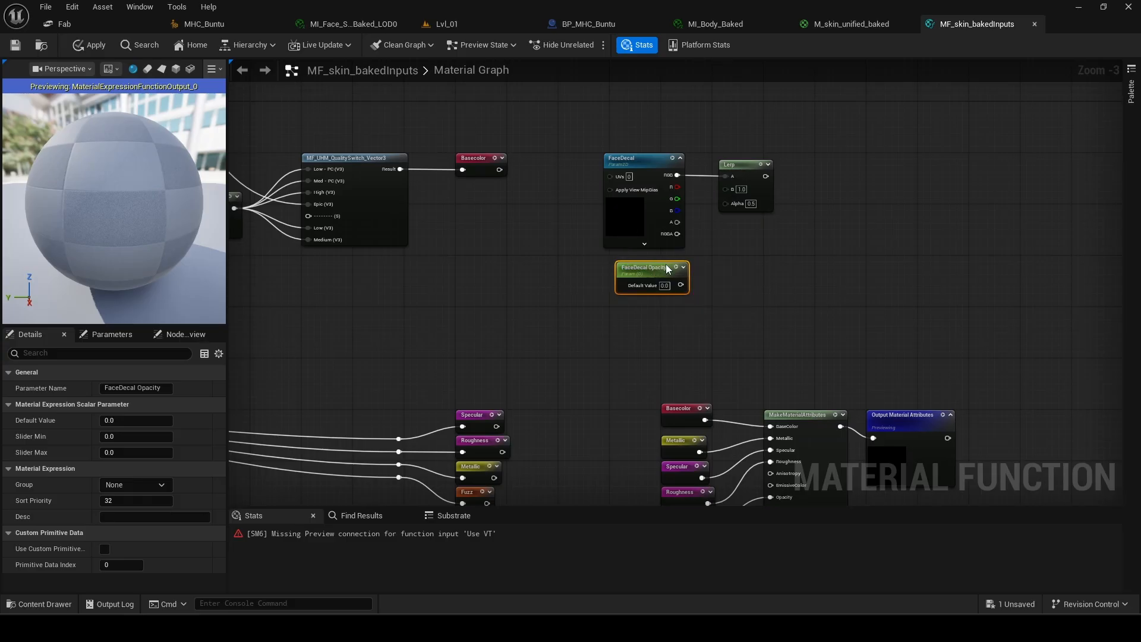
# Set FaceDecal Opacity's slider maximum and default value to 1.0.
pyautogui.click(136, 455)
pyautogui.click(130, 421)
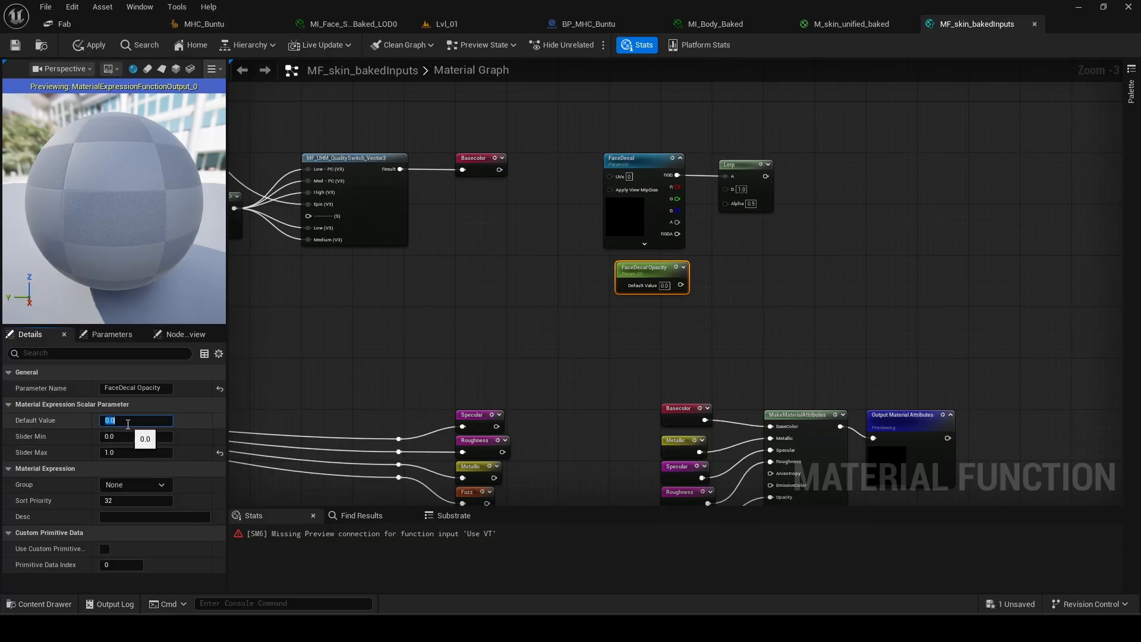
pyautogui.press('Return')
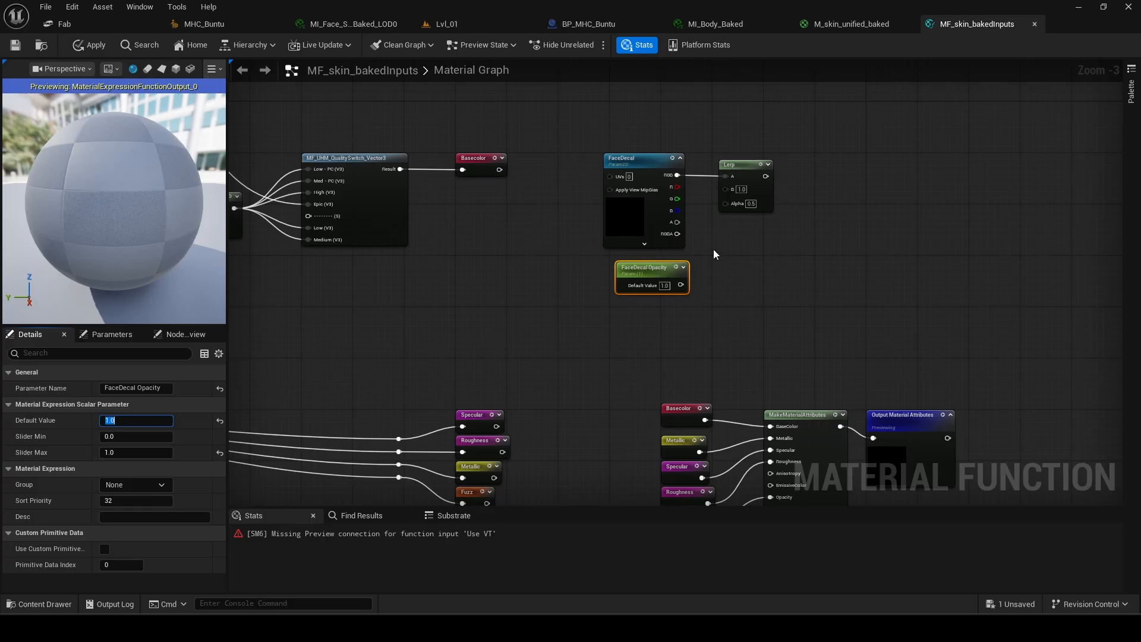
# Reposition the Lerp node and connect the Basecolor reroute to its A input and FaceDecal's RGB to B.
pyautogui.moveTo(743, 166); pyautogui.dragTo(775, 166)
pyautogui.moveTo(705, 420); pyautogui.dragTo(761, 177)
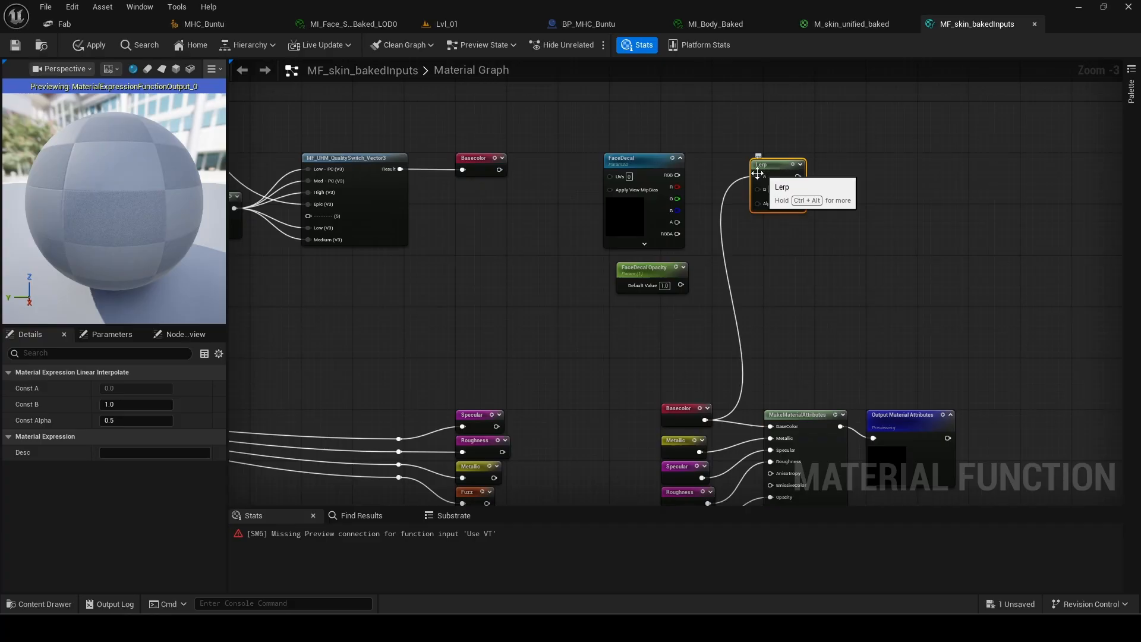
pyautogui.moveTo(678, 175); pyautogui.dragTo(794, 168)
pyautogui.click(769, 256)
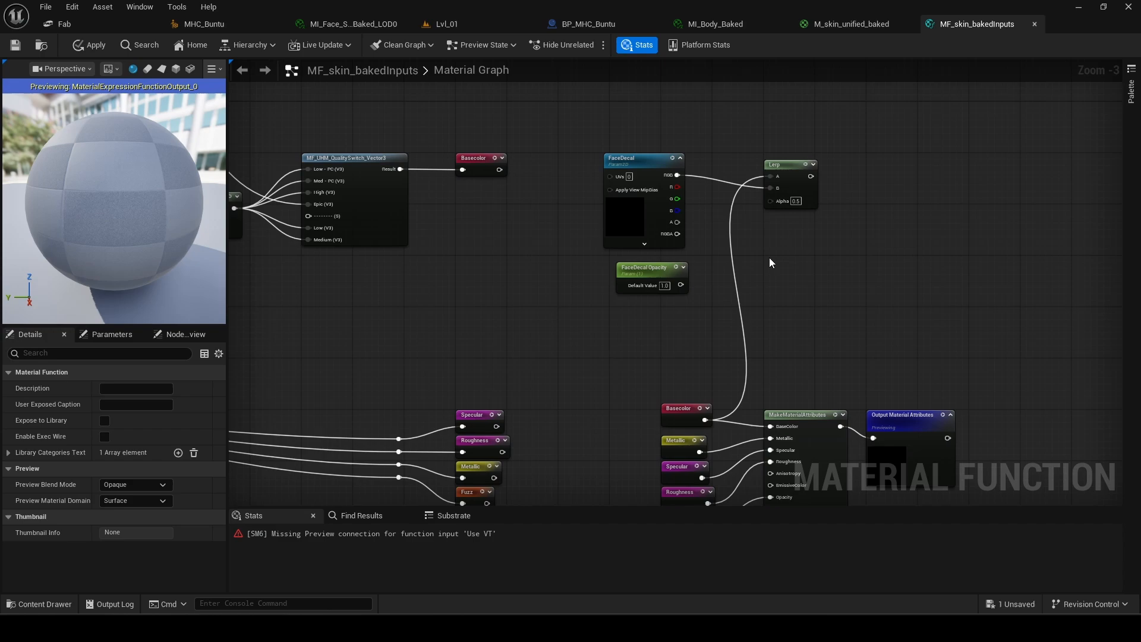
# Duplicate the Lerp, wire FaceDecal's alpha to its B and FaceDecal Opacity to its Alpha, and feed the result into the first Lerp's Alpha.
pyautogui.click(791, 170)
pyautogui.hotkey('ctrl', 'd')
pyautogui.moveTo(831, 254); pyautogui.dragTo(776, 236)
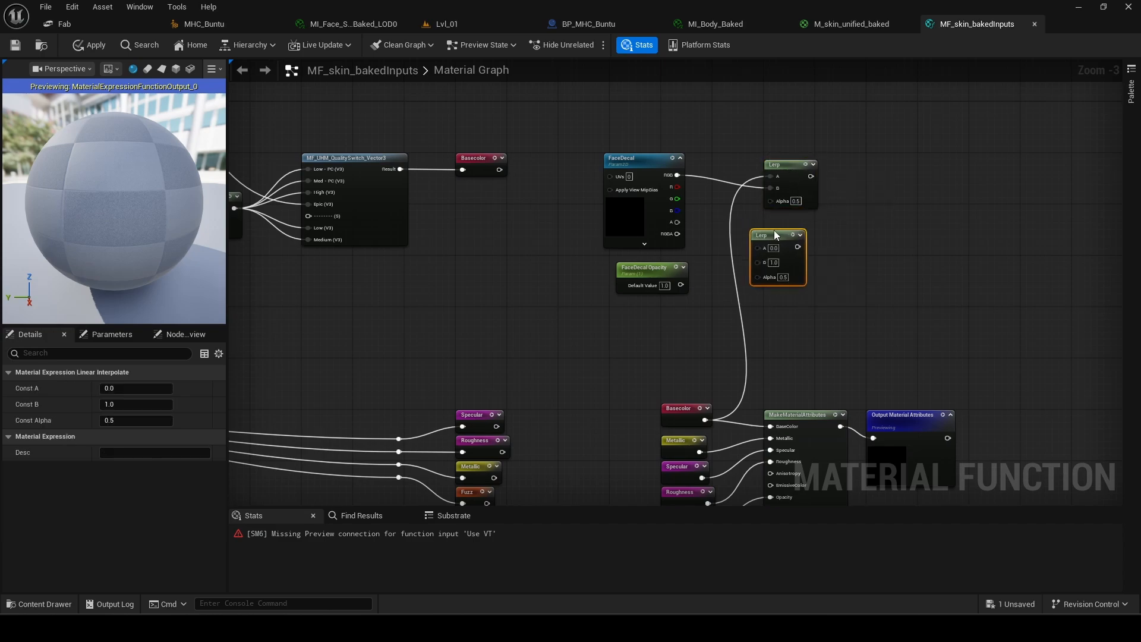
pyautogui.moveTo(677, 223); pyautogui.dragTo(760, 262)
pyautogui.moveTo(681, 286); pyautogui.dragTo(770, 199)
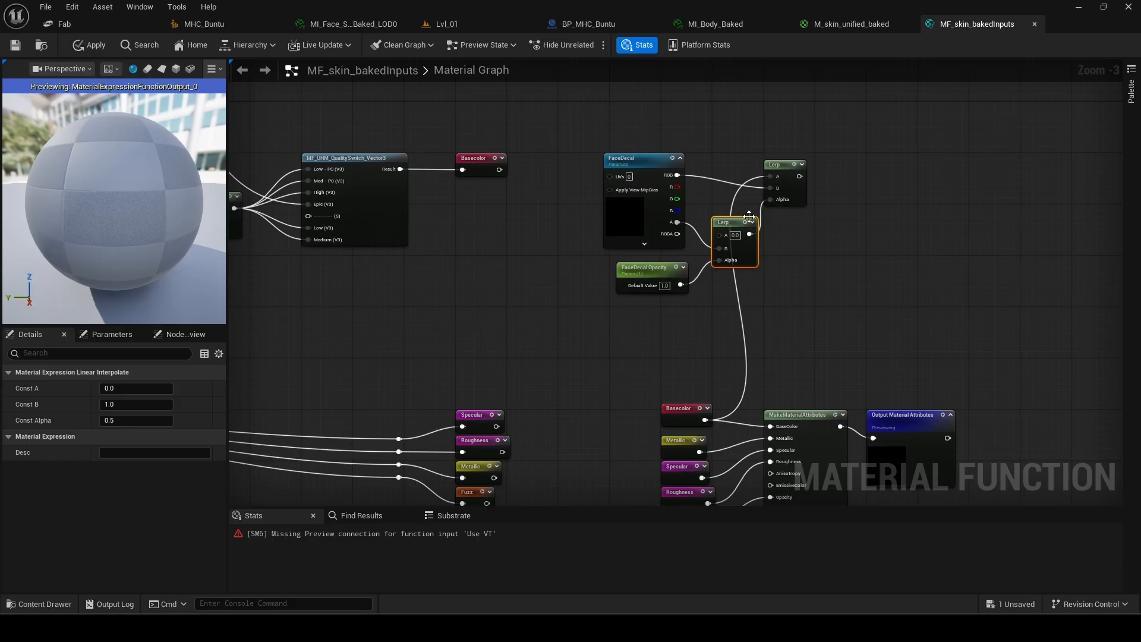
# Space out the FaceDecal and FaceDecal Opacity nodes, and shift the decal and MakeMaterialAttributes node groups away from the rest of the graph.
pyautogui.moveTo(645, 160); pyautogui.dragTo(606, 162)
pyautogui.moveTo(651, 268); pyautogui.dragTo(631, 271)
pyautogui.scroll(-5, 684, 249)
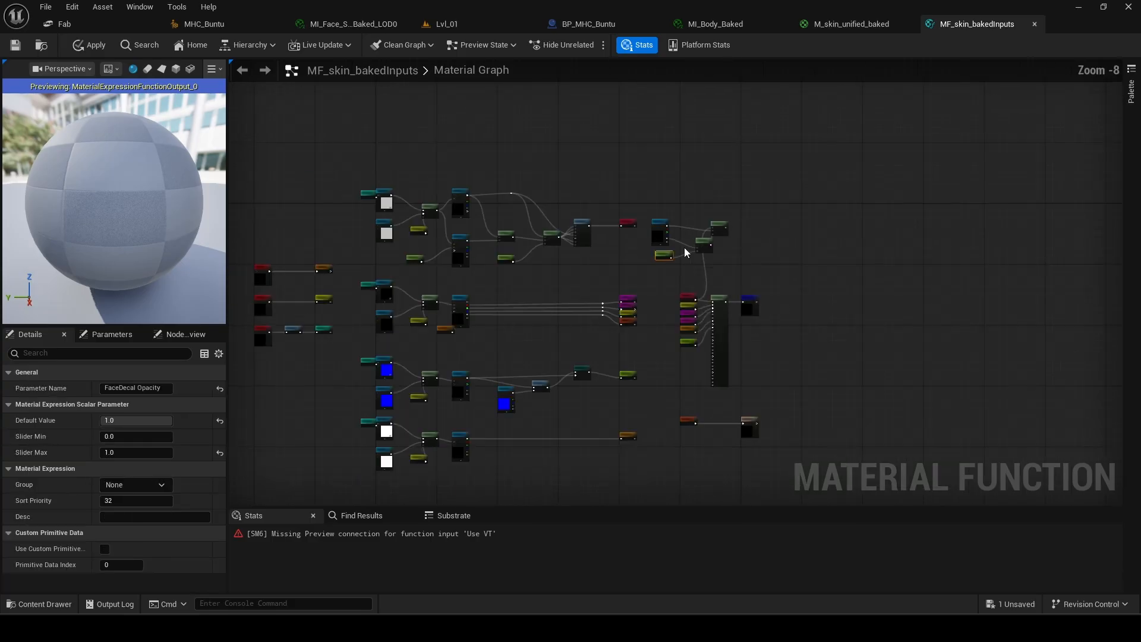
pyautogui.moveTo(886, 212); pyautogui.dragTo(654, 394)
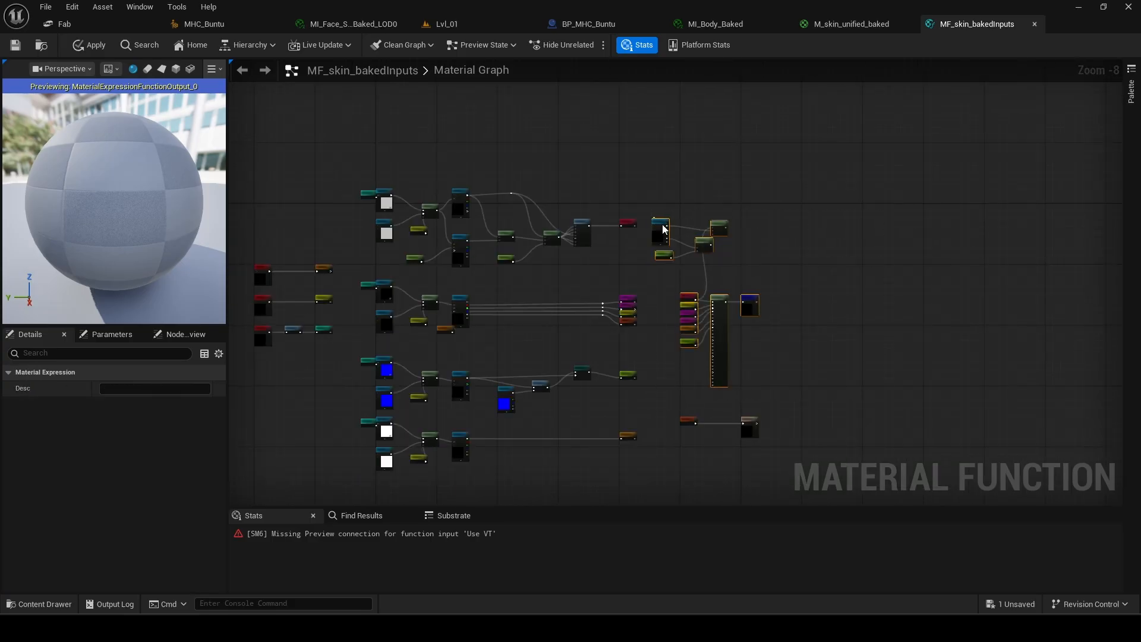
pyautogui.moveTo(657, 229); pyautogui.dragTo(727, 228)
pyautogui.click(748, 261)
pyautogui.scroll(6, 750, 258)
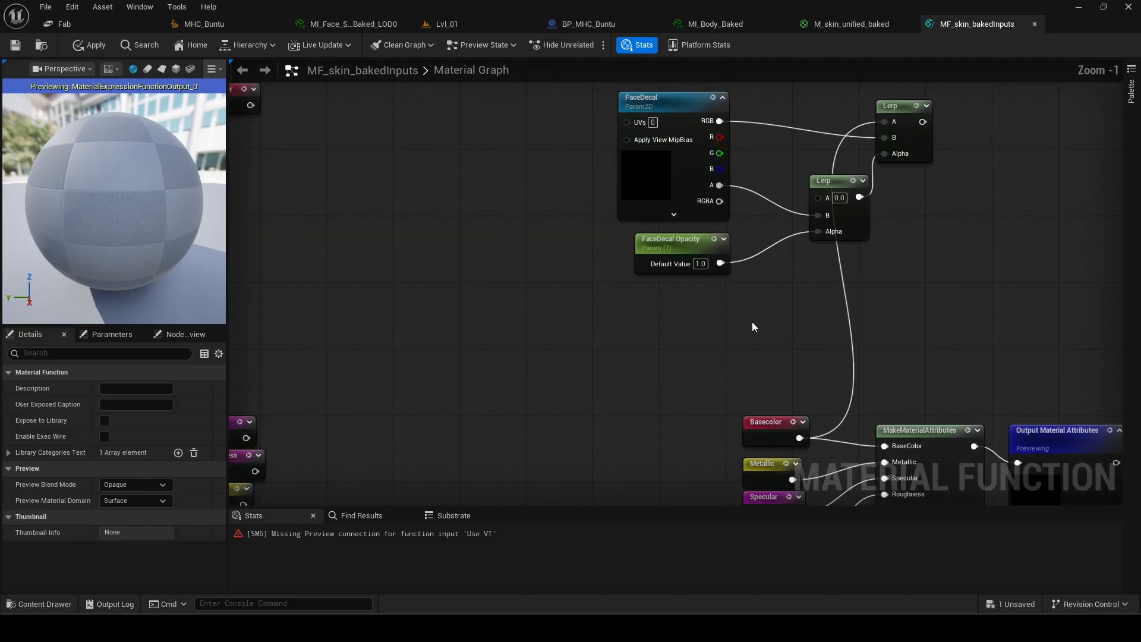
# Move the input reroutes and decal nodes away from MakeMaterialAttributes, and place the opacity Lerp between FaceDecal and the final Lerp.
pyautogui.scroll(-1, 751, 322)
pyautogui.moveTo(732, 349); pyautogui.dragTo(711, 266, button='right')
pyautogui.moveTo(660, 290); pyautogui.dragTo(720, 193)
pyautogui.scroll(2, 693, 177)
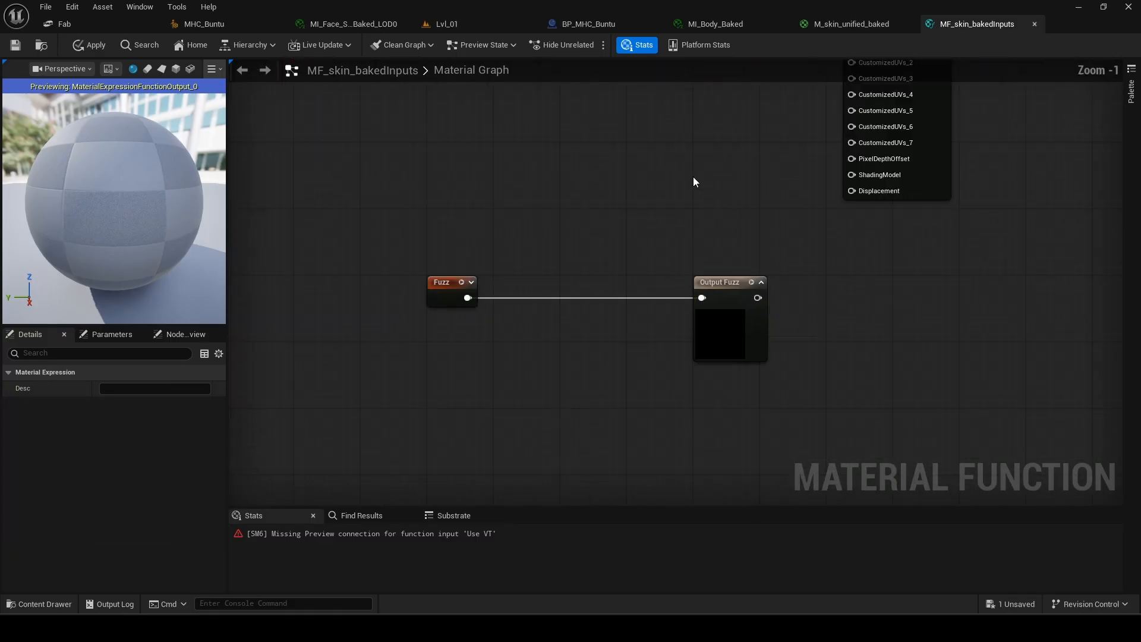
pyautogui.scroll(-3, 693, 169)
pyautogui.moveTo(693, 167); pyautogui.dragTo(710, 307, button='right')
pyautogui.moveTo(697, 287); pyautogui.dragTo(645, 286)
pyautogui.scroll(2, 690, 193)
pyautogui.moveTo(689, 193); pyautogui.dragTo(643, 167)
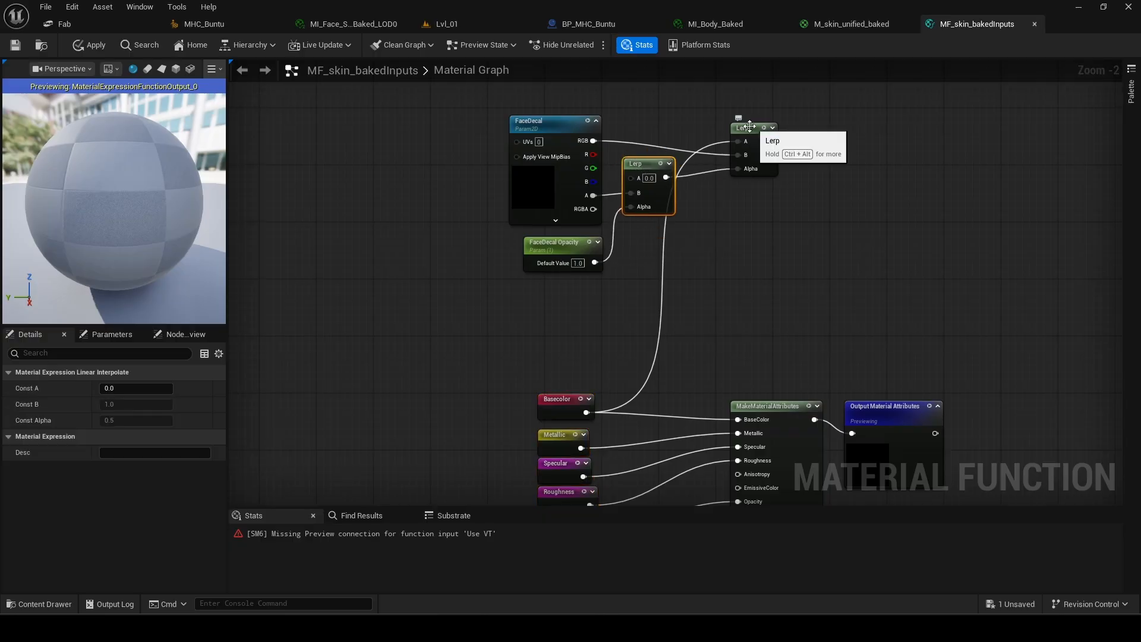
# Connect the final Lerp's output to MakeMaterialAttributes' BaseColor input and save the material function.
pyautogui.moveTo(747, 132)
pyautogui.mouseDown()
pyautogui.moveTo(734, 120)
pyautogui.moveTo(752, 126)
pyautogui.moveTo(745, 133)
pyautogui.mouseUp()
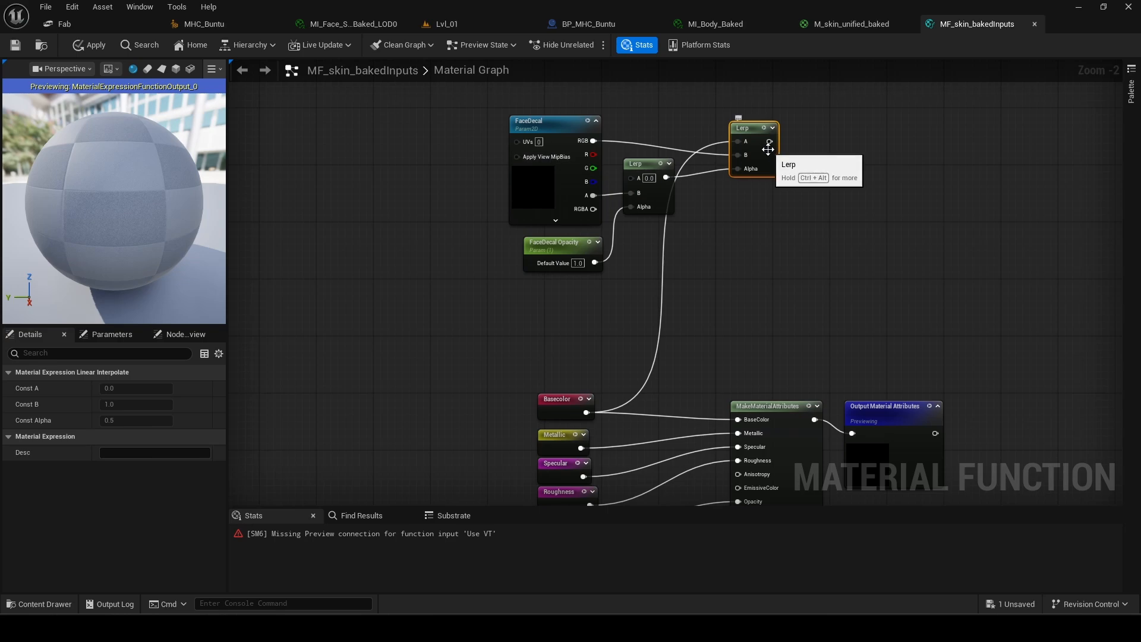
pyautogui.moveTo(769, 140); pyautogui.dragTo(737, 419)
pyautogui.moveTo(711, 297); pyautogui.dragTo(740, 281, button='right')
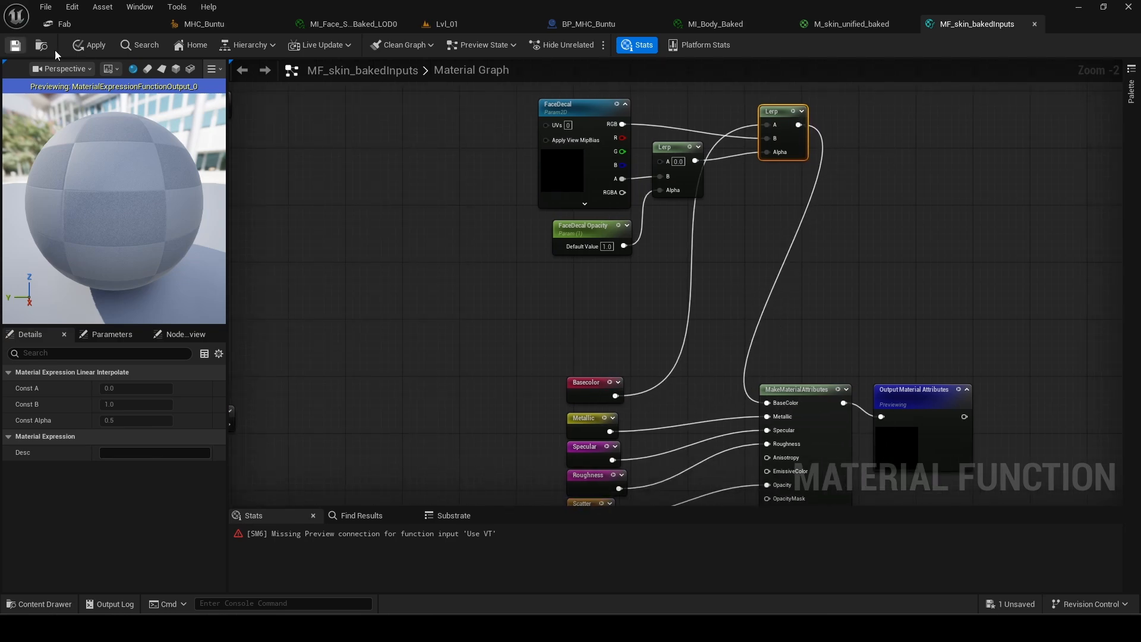
# Check where the FaceDecal and FaceDecal Opacity parameters are listed in MI_Body_Baked.
pyautogui.click(733, 27)
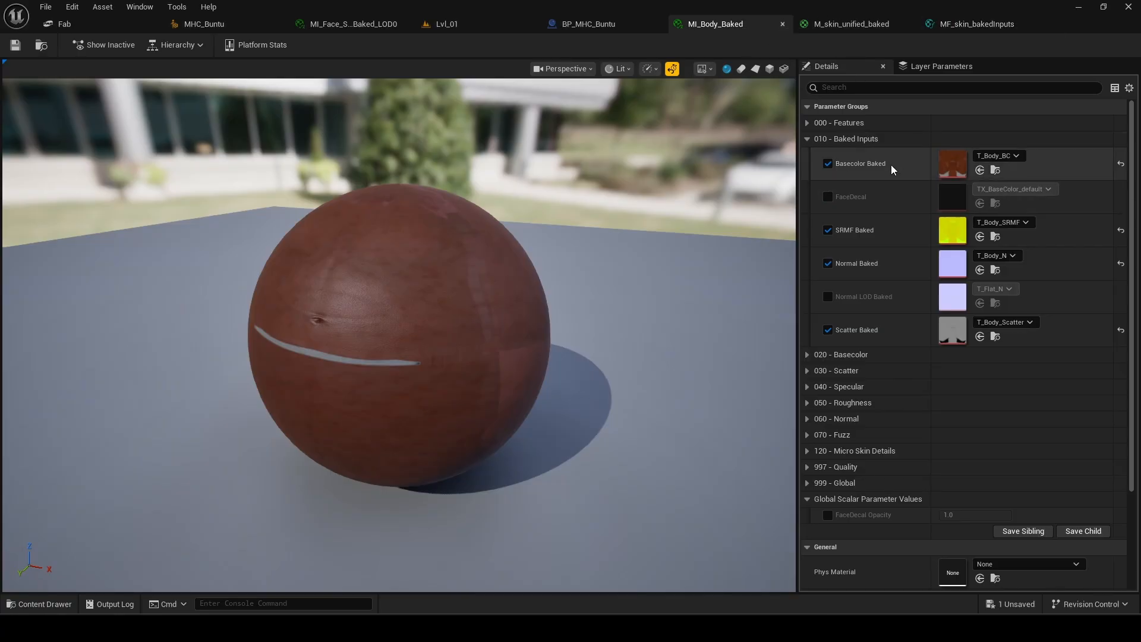
pyautogui.click(975, 23)
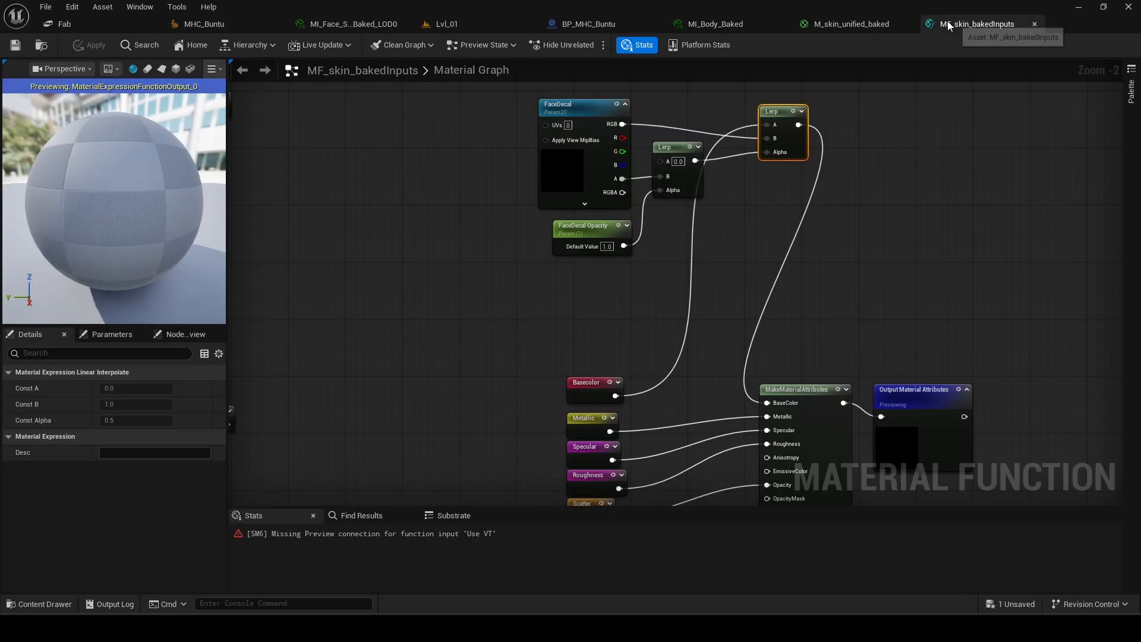
pyautogui.click(580, 231)
pyautogui.click(715, 24)
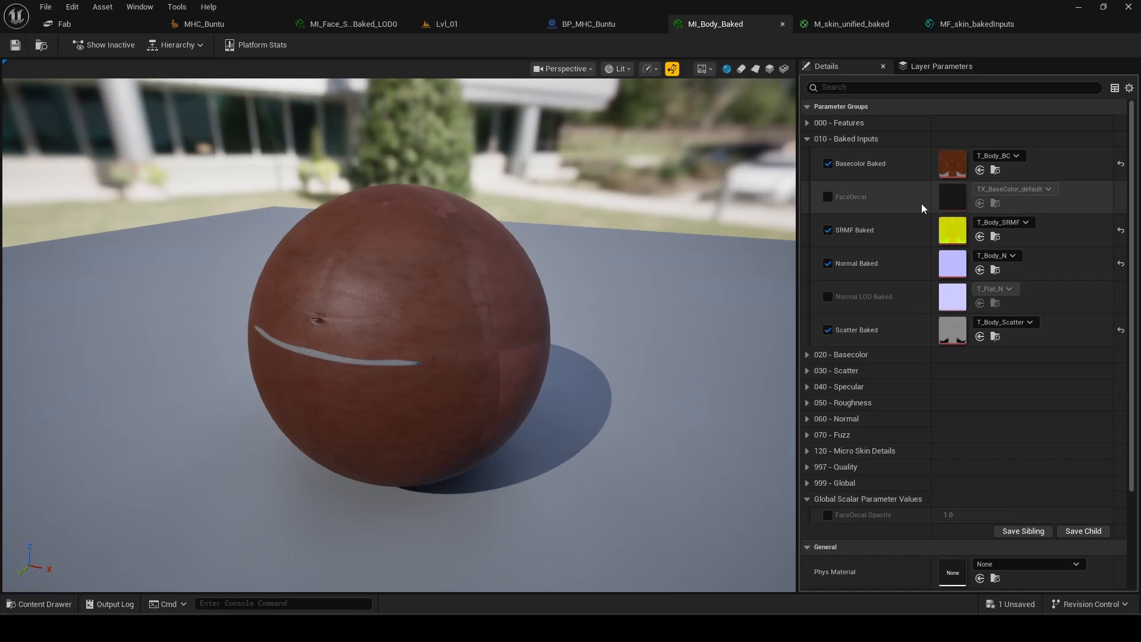
pyautogui.scroll(-3, 923, 208)
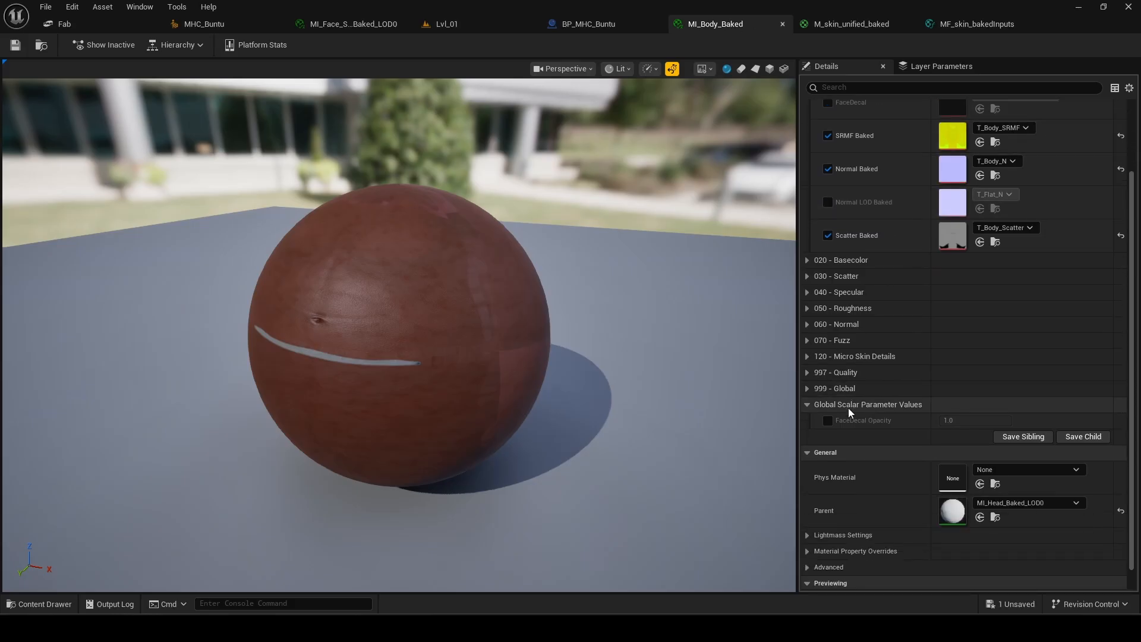
pyautogui.scroll(4, 915, 392)
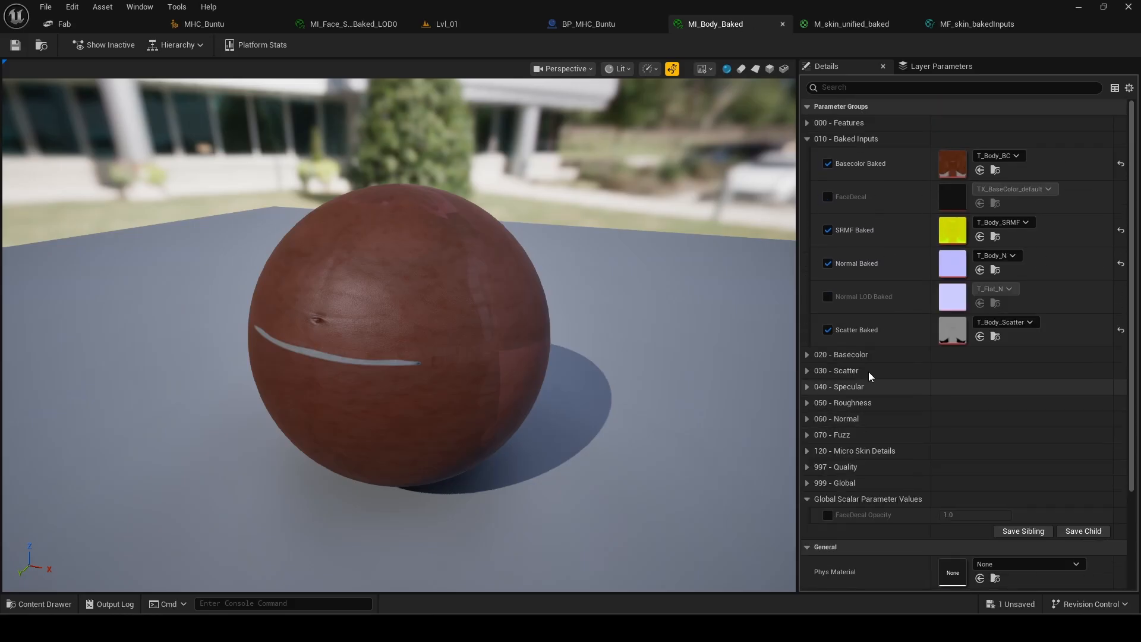
# Assign the FaceDecal Opacity parameter in MF_skin_bakedInputs to the 010 - Baked Inputs group with sort priority 10, and save the function.
pyautogui.click(852, 24)
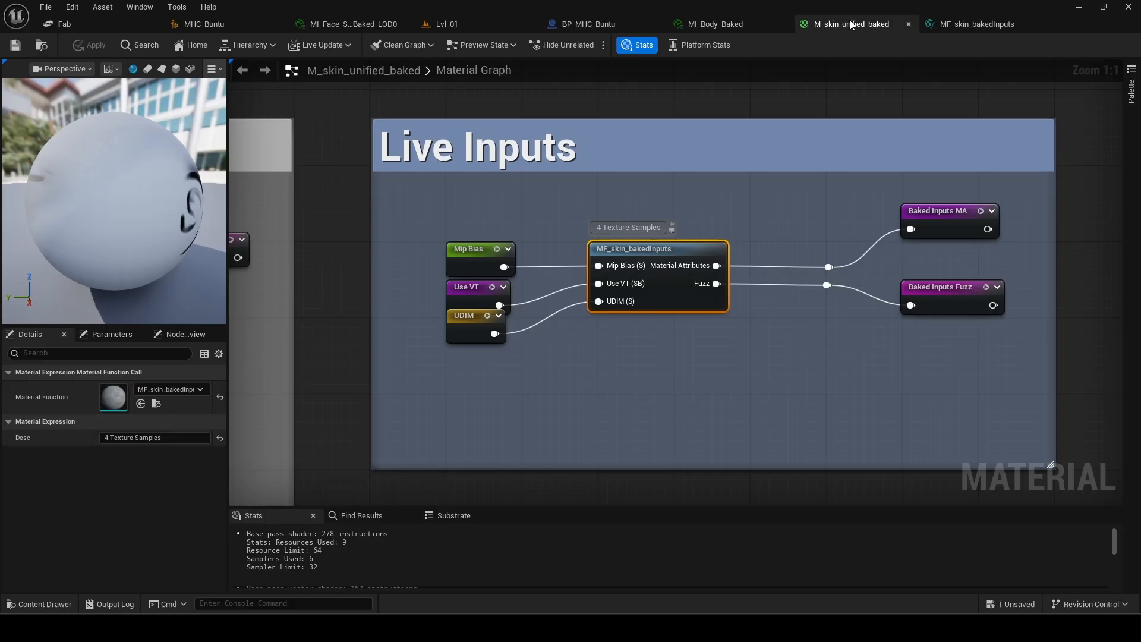
pyautogui.click(981, 24)
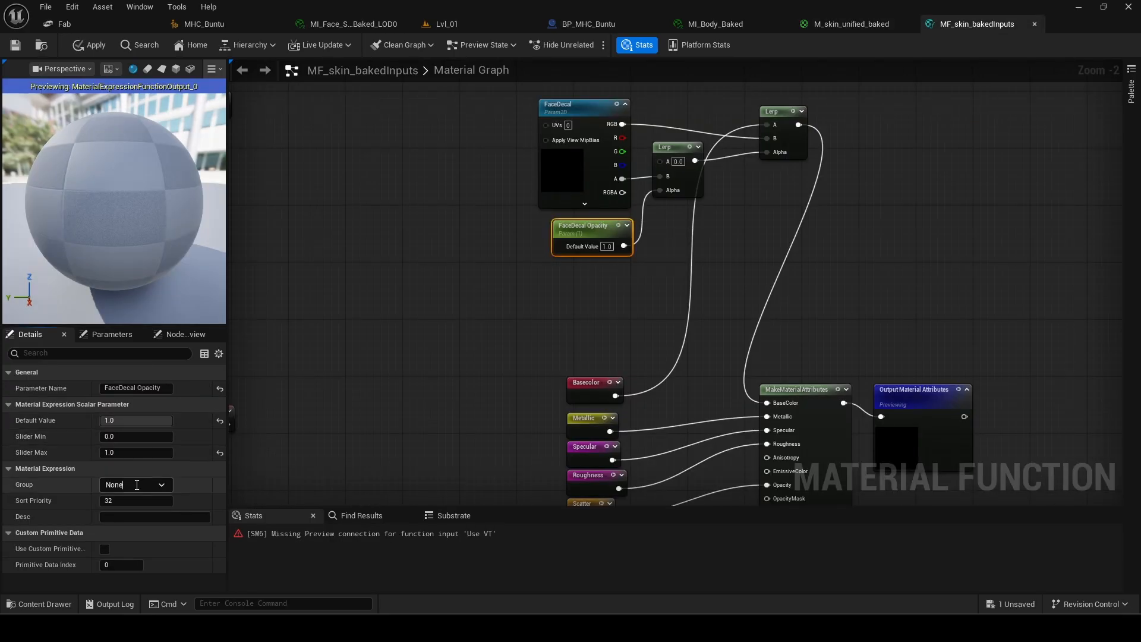
pyautogui.click(161, 488)
pyautogui.click(143, 503)
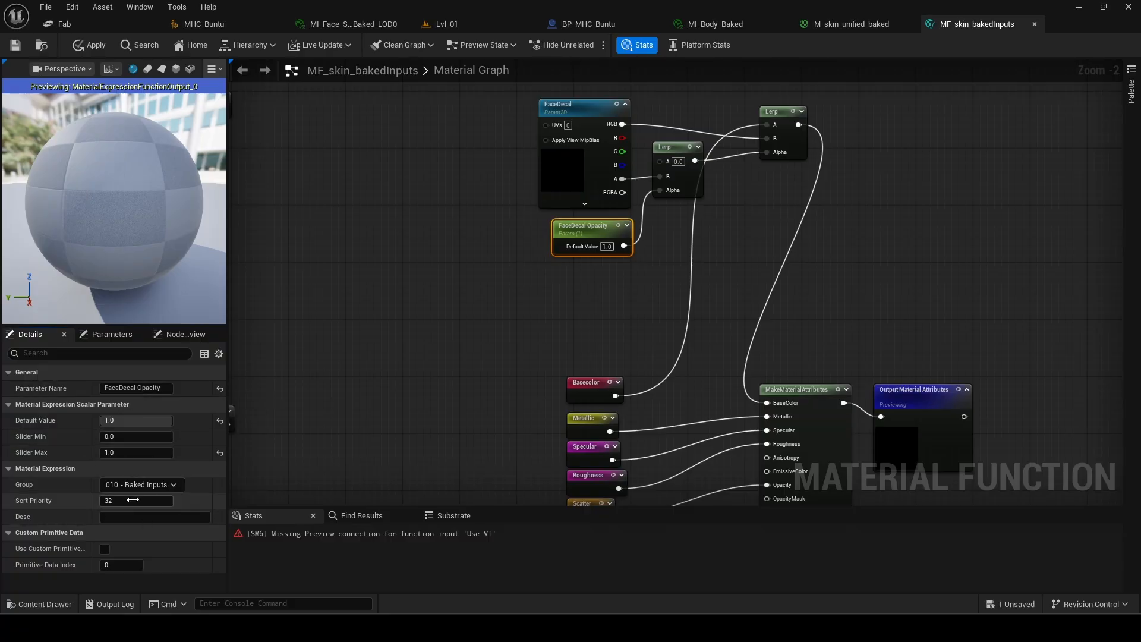
pyautogui.press('Tab')
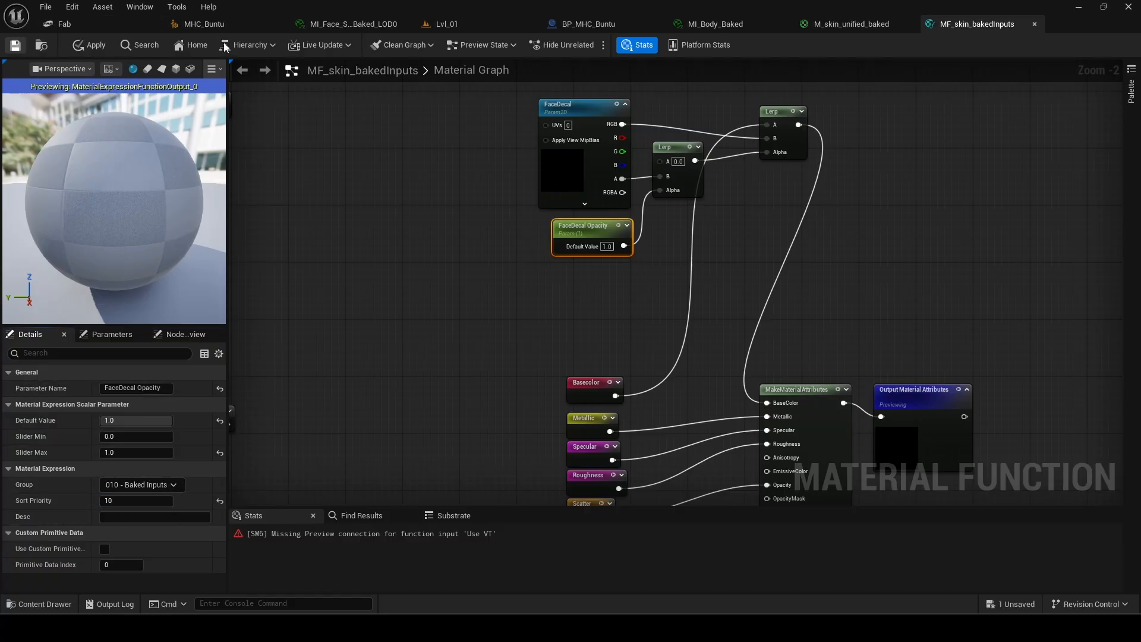
# Try the FaceDecal and FaceDecal Opacity overrides in MI_Body_Baked, and switch both off again.
pyautogui.click(851, 23)
pyautogui.click(716, 23)
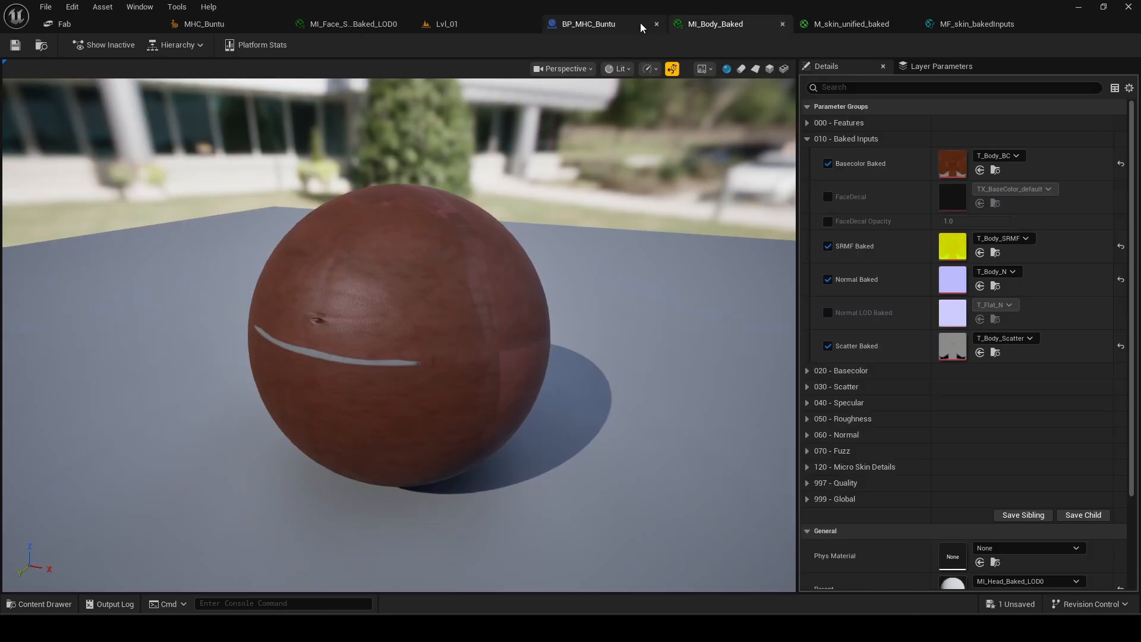
pyautogui.click(827, 197)
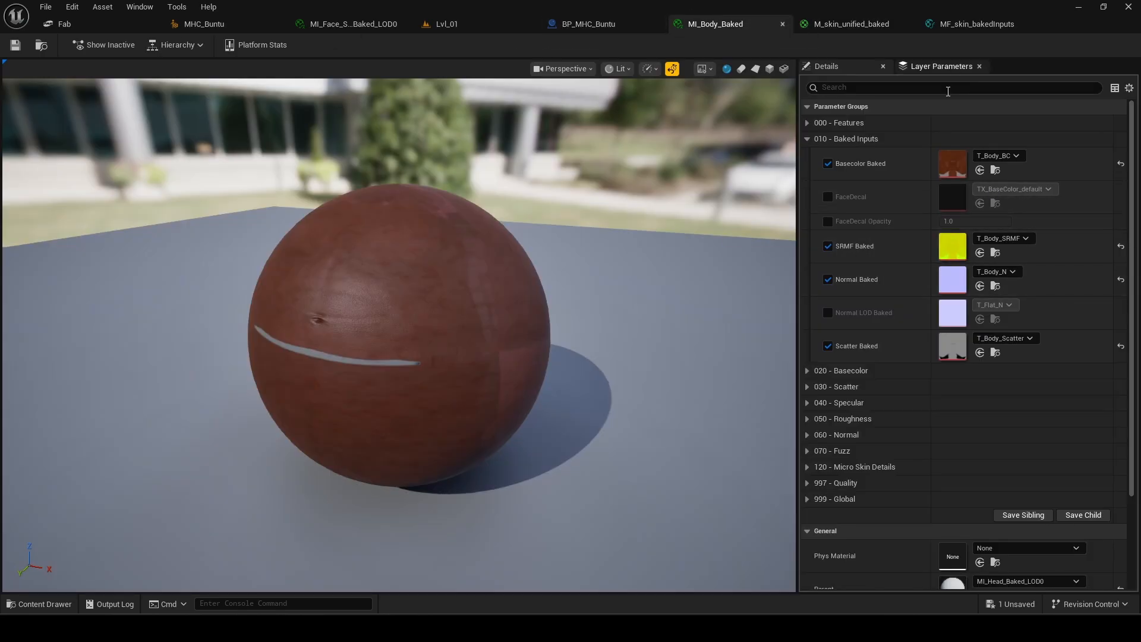
pyautogui.click(827, 221)
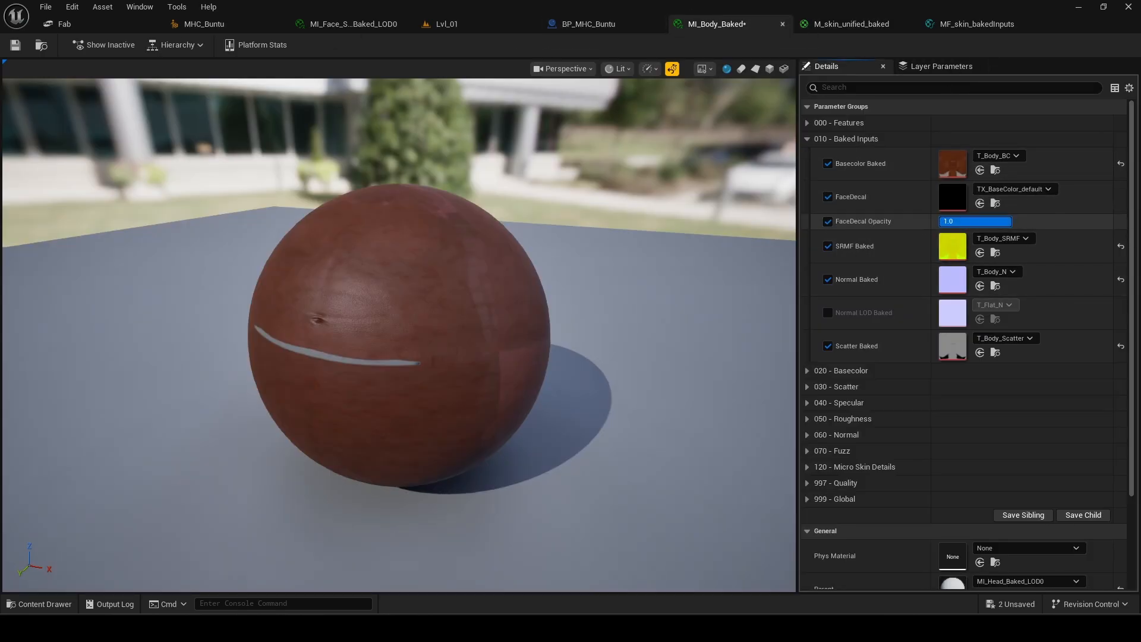
pyautogui.moveTo(980, 221); pyautogui.dragTo(965, 221)
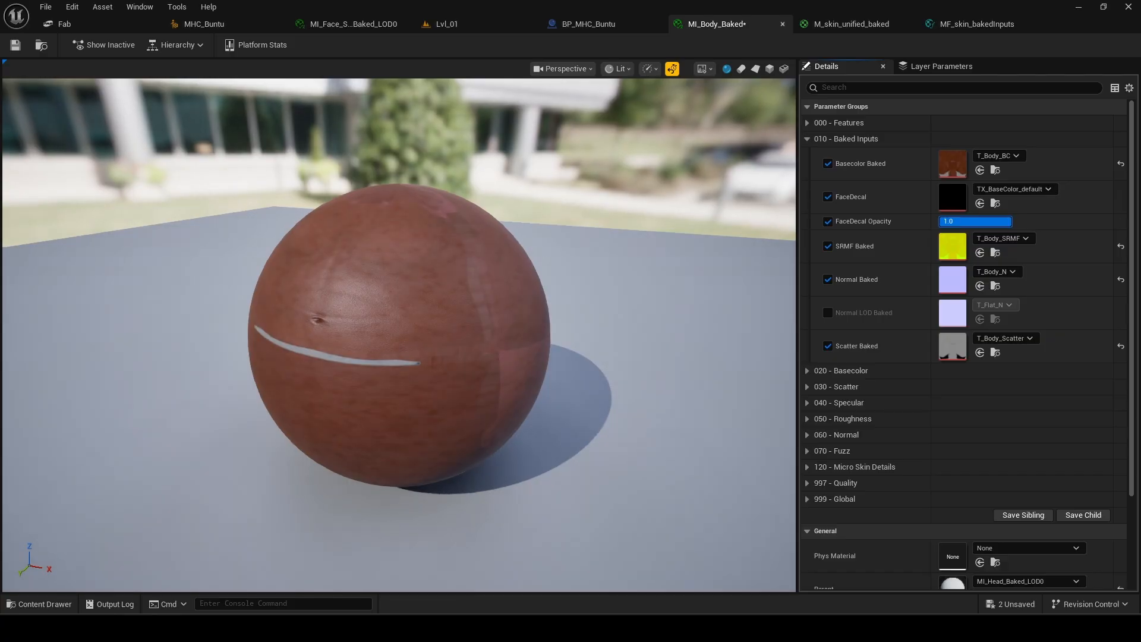
pyautogui.click(827, 221)
pyautogui.click(828, 196)
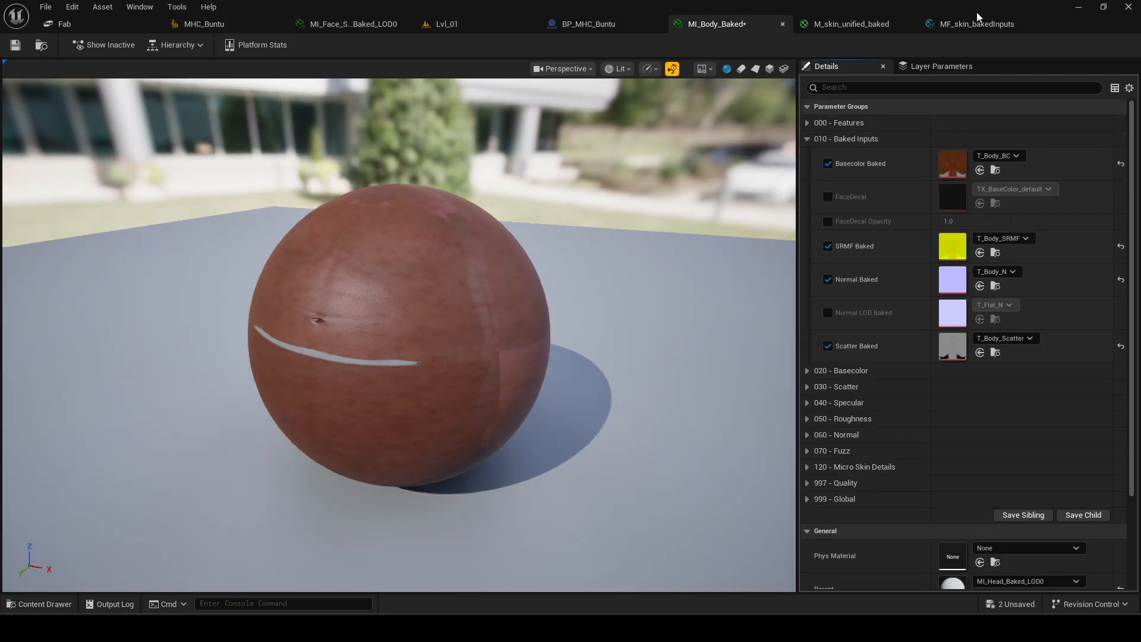
# Rename the FaceDecal parameter in MF_skin_bakedInputs as Cosmetic and its opacity parameter as Cosmetic Opacity, and save the function.
pyautogui.click(966, 29)
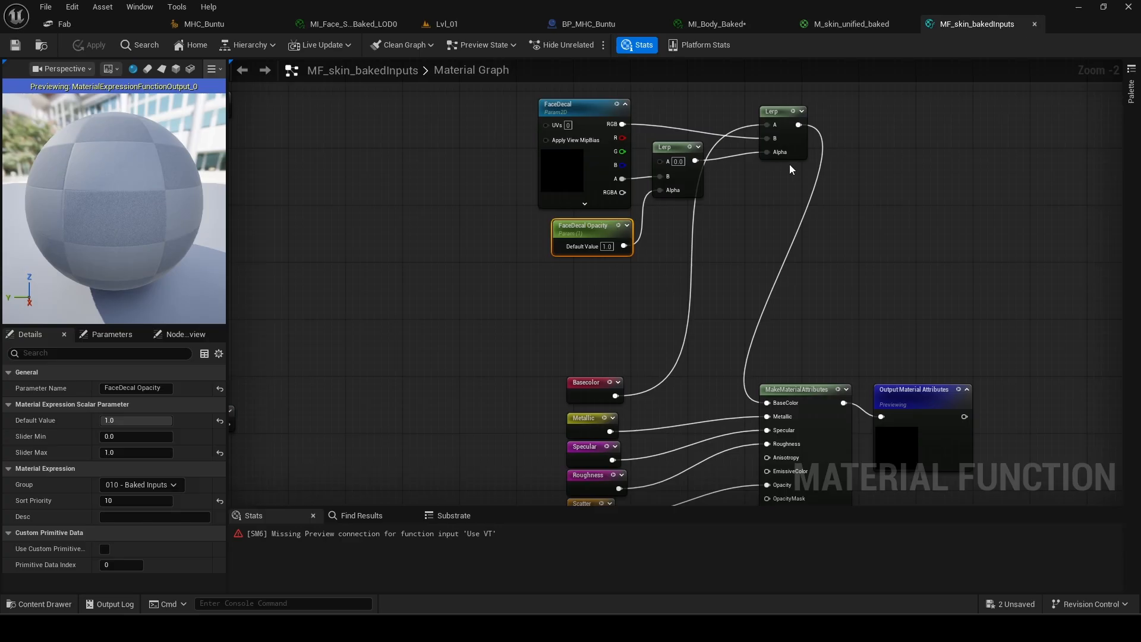
pyautogui.moveTo(762, 208)
pyautogui.mouseDown(button='right')
pyautogui.moveTo(747, 206)
pyautogui.moveTo(773, 219)
pyautogui.mouseUp(button='right')
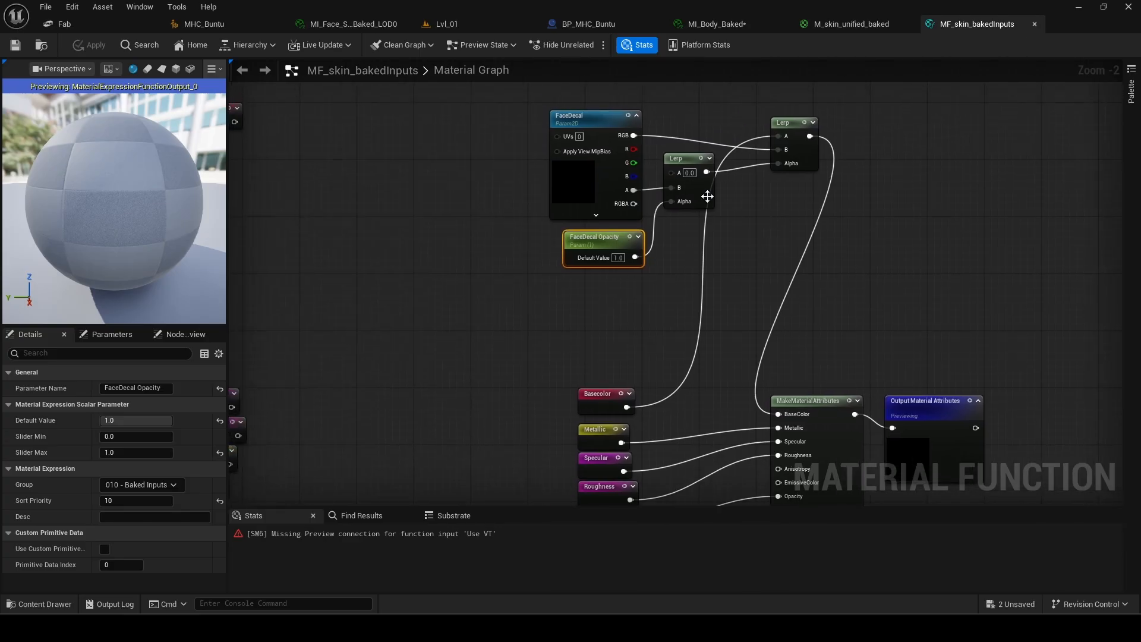
pyautogui.click(610, 160)
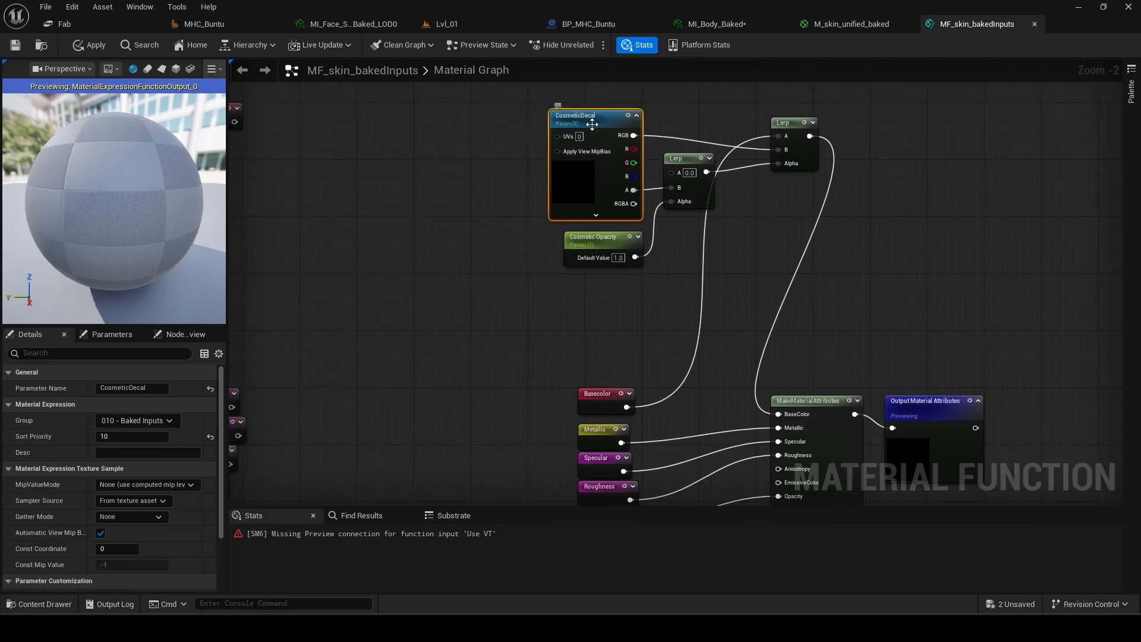
pyautogui.click(130, 388)
pyautogui.moveTo(129, 388); pyautogui.dragTo(205, 388)
pyautogui.press('BackSpace')
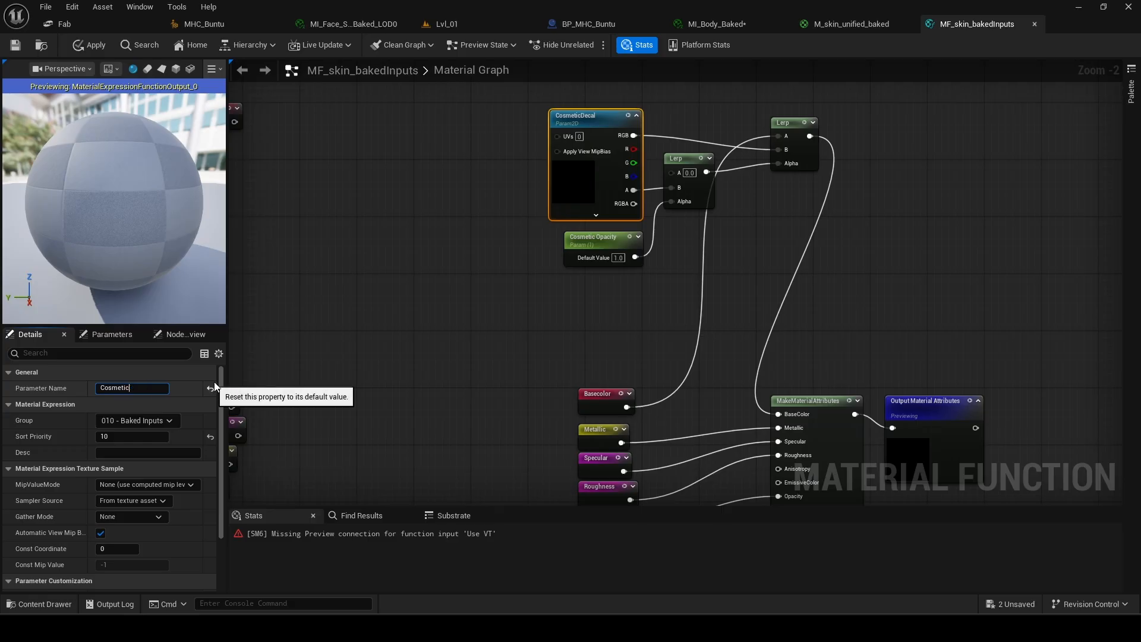
pyautogui.click(605, 237)
pyautogui.click(603, 123)
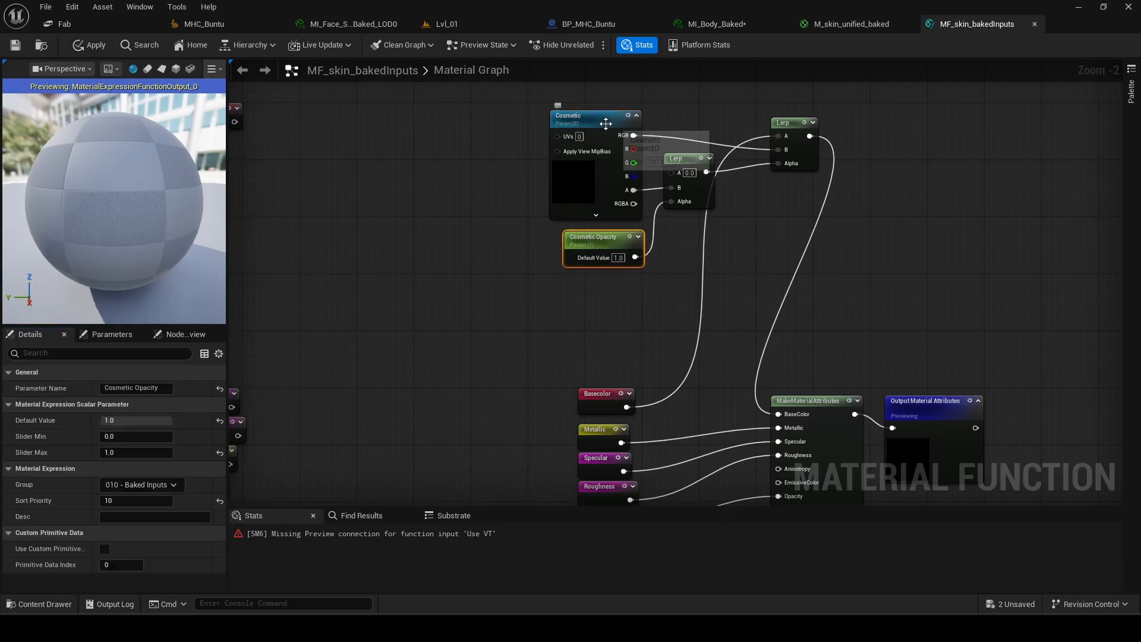
pyautogui.click(14, 46)
# Add a TextureSampleParameter2D node named Cosmetic Normal and place it below the Cosmetic Opacity node, clear of the Basecolor reroute.
pyautogui.moveTo(514, 263); pyautogui.dragTo(568, 301, button='right')
pyautogui.click(598, 279)
pyautogui.rightClick(534, 303)
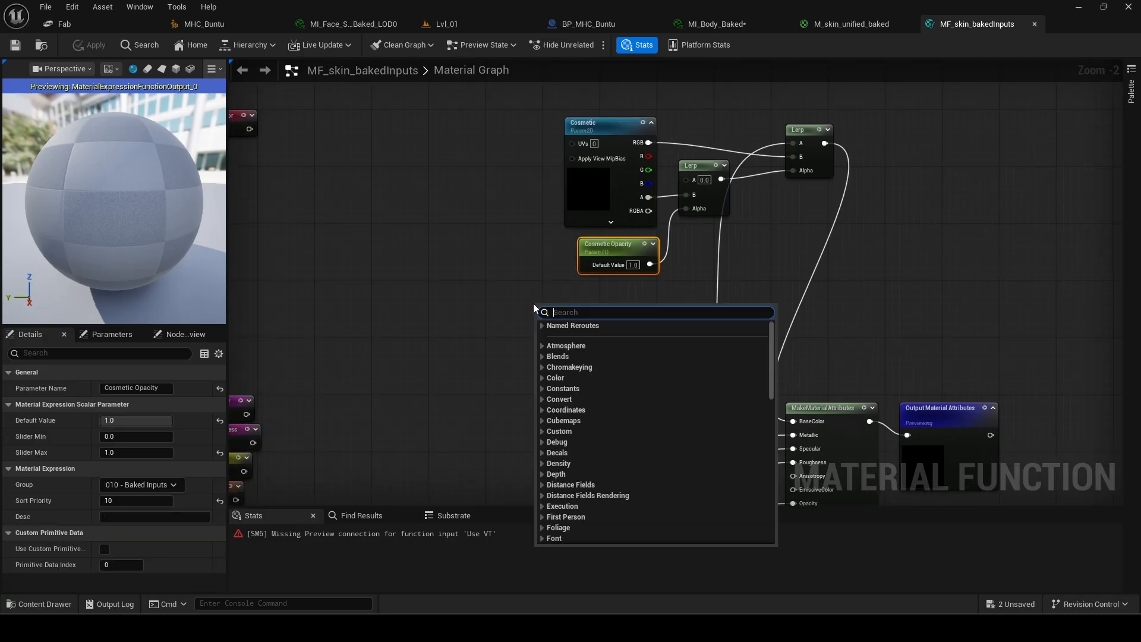
pyautogui.write('texture')
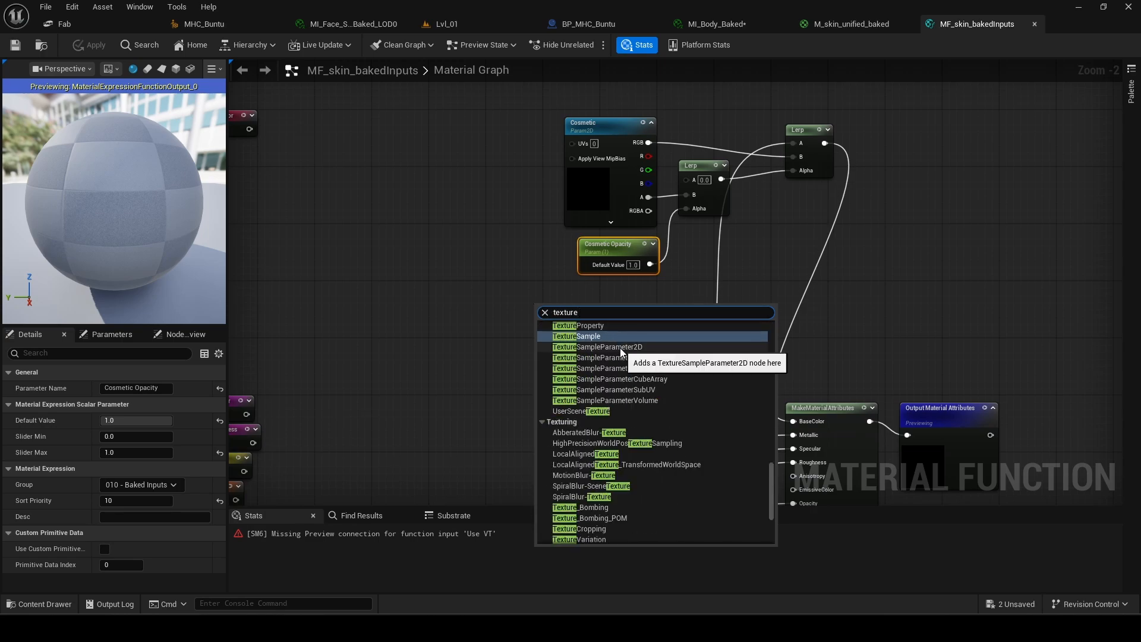
pyautogui.click(618, 346)
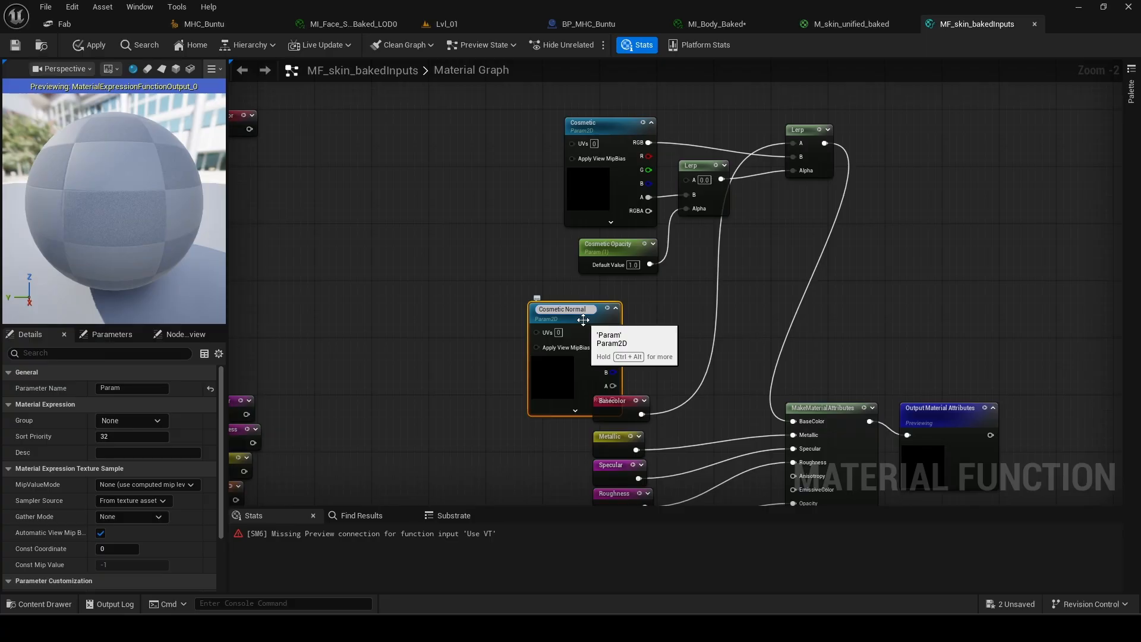
pyautogui.press('Return')
pyautogui.moveTo(586, 310); pyautogui.dragTo(545, 288)
# Shift the Cosmetic and Lerp nodes up slightly and line up Cosmetic Normal directly beneath Cosmetic Opacity.
pyautogui.moveTo(492, 166); pyautogui.dragTo(825, 258)
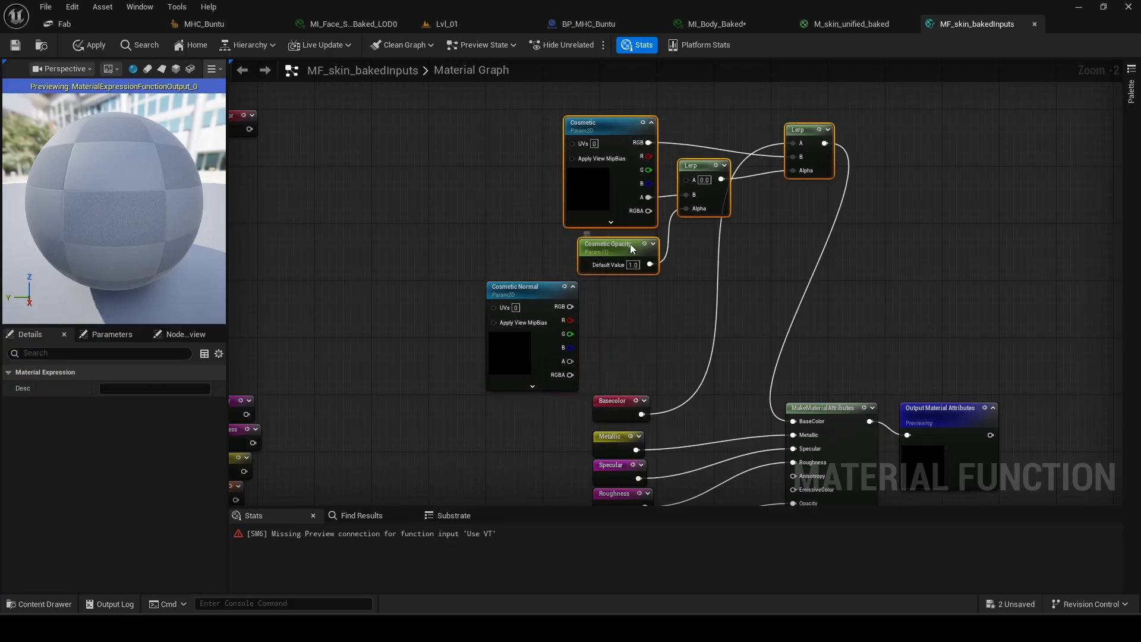
pyautogui.moveTo(631, 248); pyautogui.dragTo(616, 222)
pyautogui.click(536, 300)
pyautogui.moveTo(536, 300); pyautogui.dragTo(600, 262)
# Group the Cosmetic, Cosmetic Opacity, Cosmetic Normal and both Lerp nodes in a comment titled Cosmetic Layer.
pyautogui.moveTo(457, 216); pyautogui.dragTo(459, 256, button='right')
pyautogui.moveTo(424, 113); pyautogui.dragTo(881, 377)
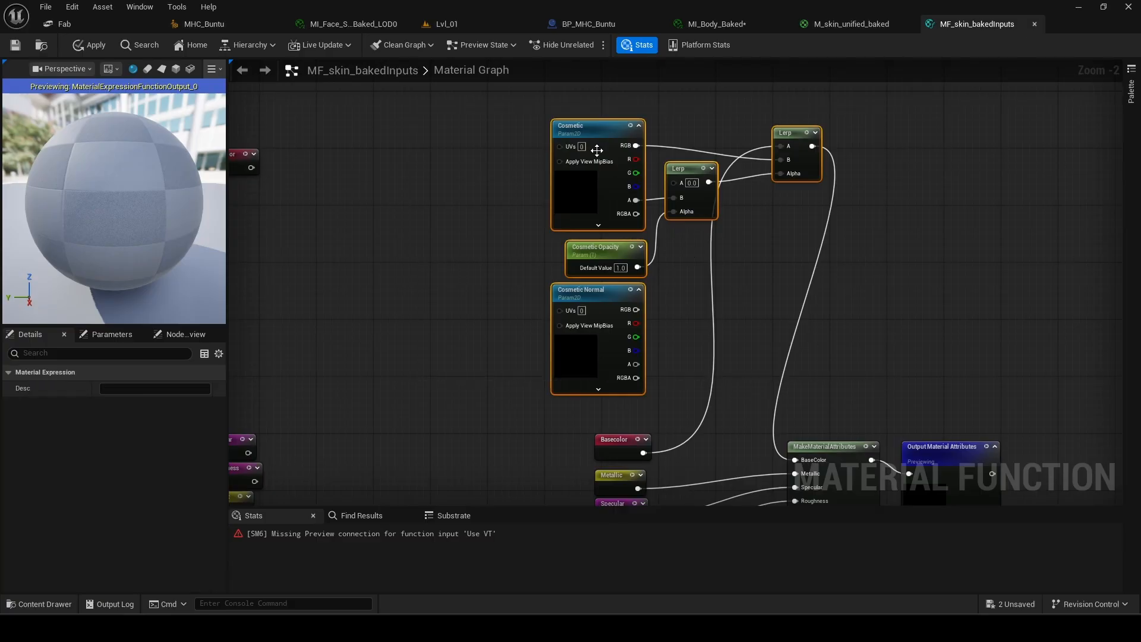
pyautogui.rightClick(596, 143)
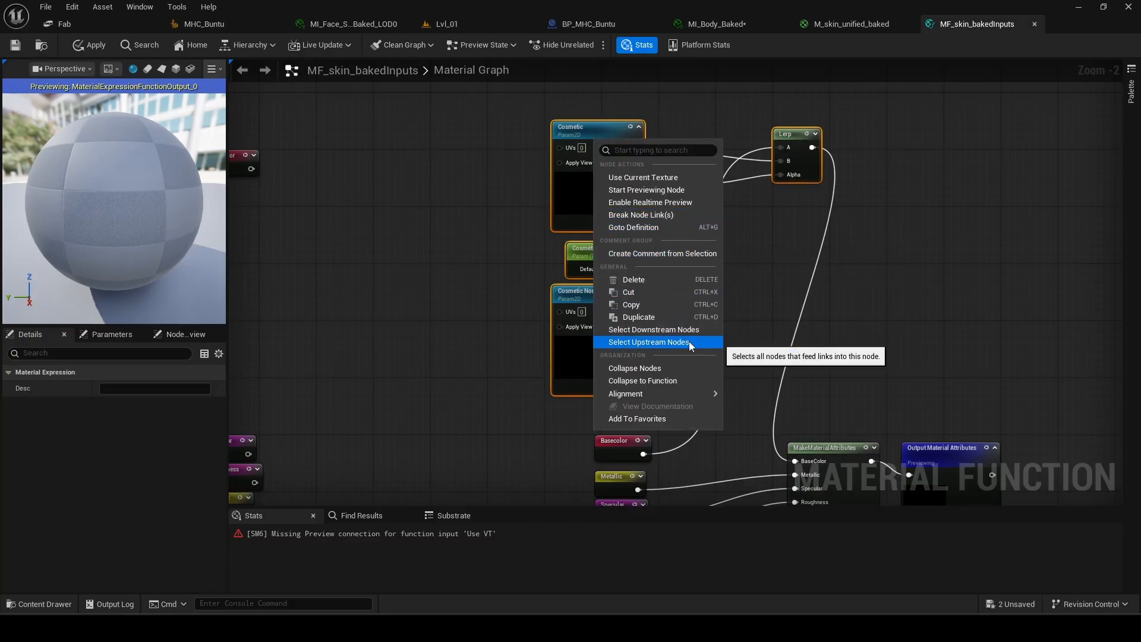
pyautogui.click(665, 253)
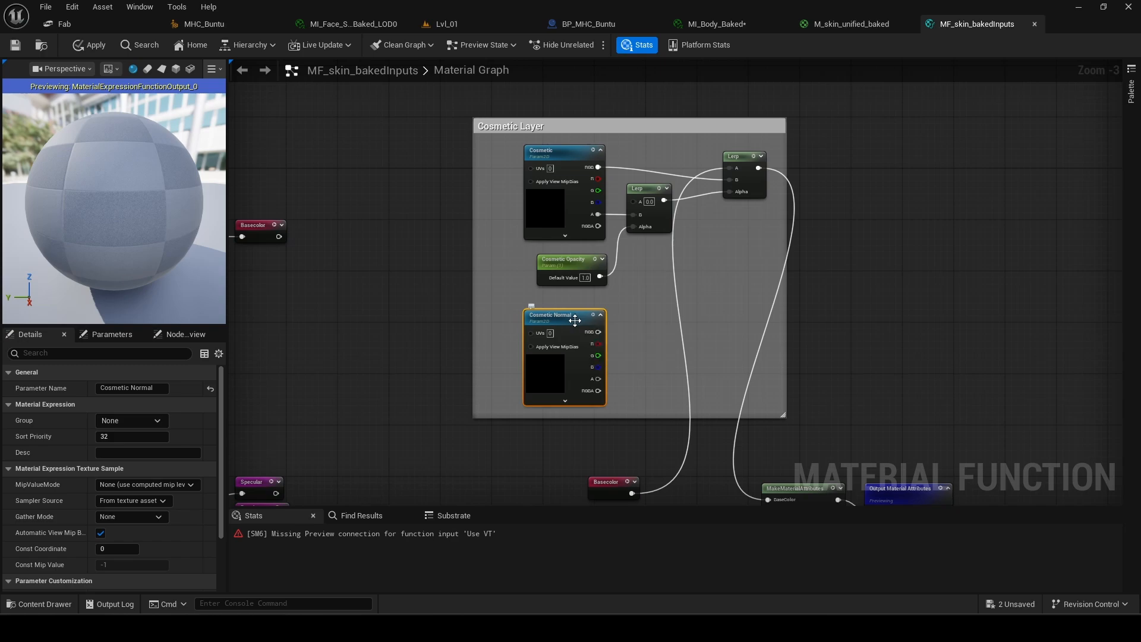
# Find the Normal LOD Baked node's T_Flat_N texture in the content browser.
pyautogui.moveTo(580, 331); pyautogui.dragTo(582, 270, button='right')
pyautogui.scroll(-5, 562, 208)
pyautogui.scroll(8, 522, 308)
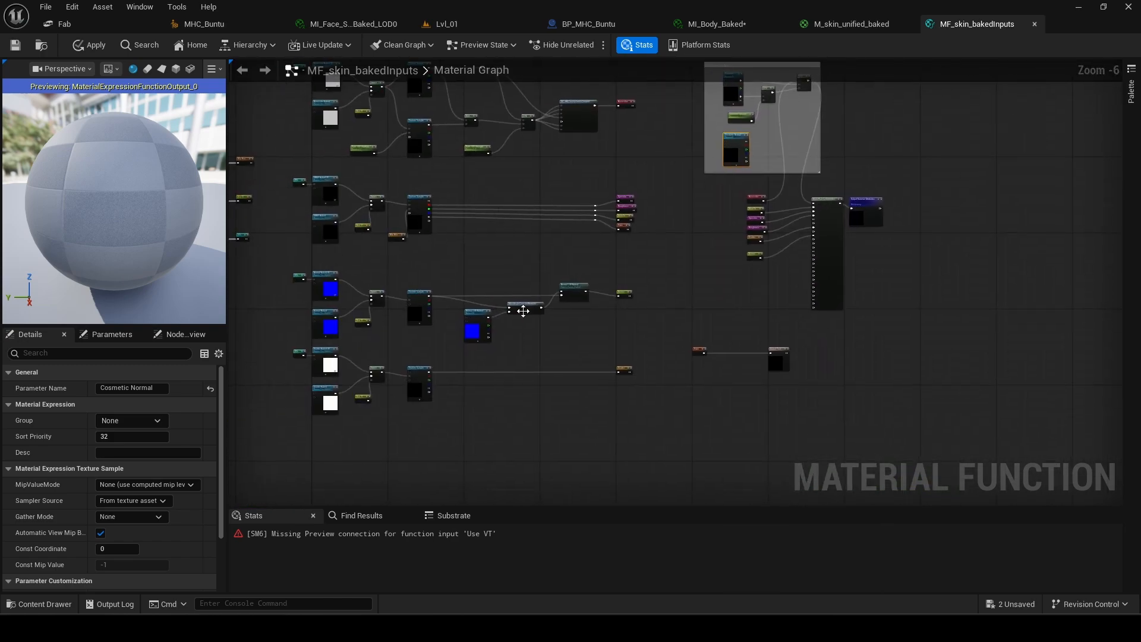
pyautogui.click(498, 277)
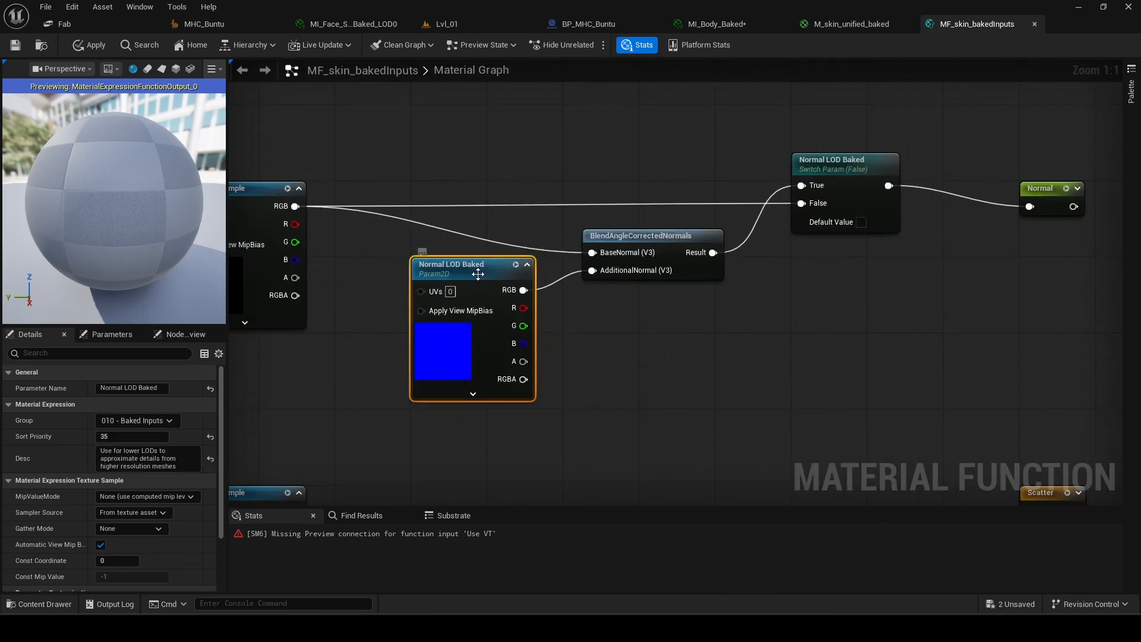
pyautogui.scroll(-3, 137, 491)
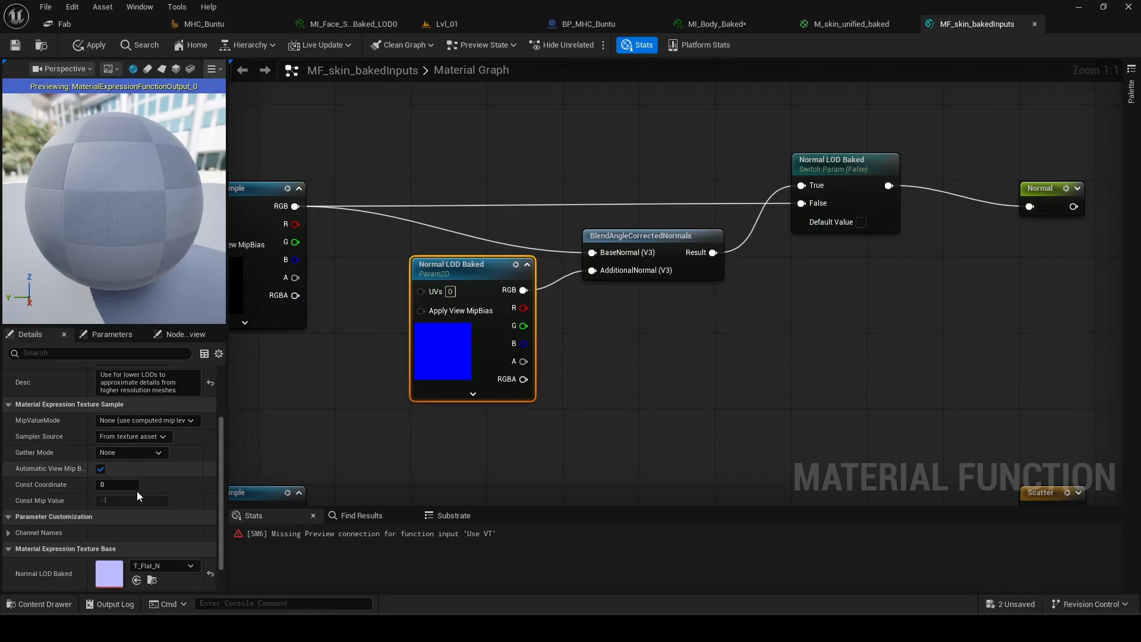
pyautogui.click(152, 561)
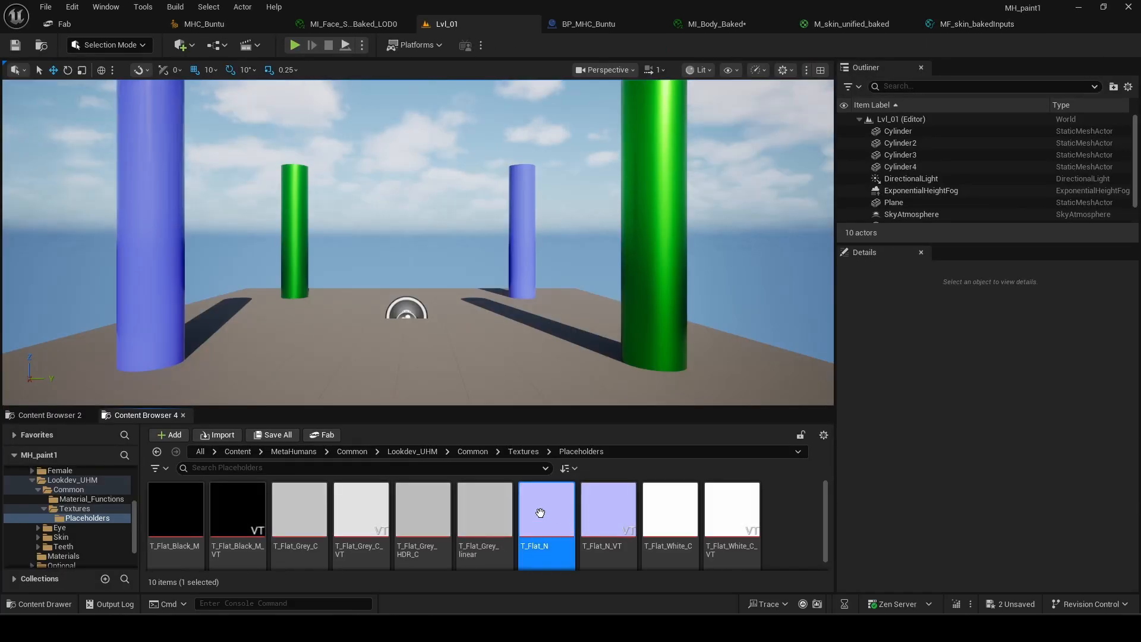
# Assign the T_Flat_N texture to the Cosmetic Normal parameter in MF_skin_bakedInputs and adjust the node's position slightly.
pyautogui.click(963, 26)
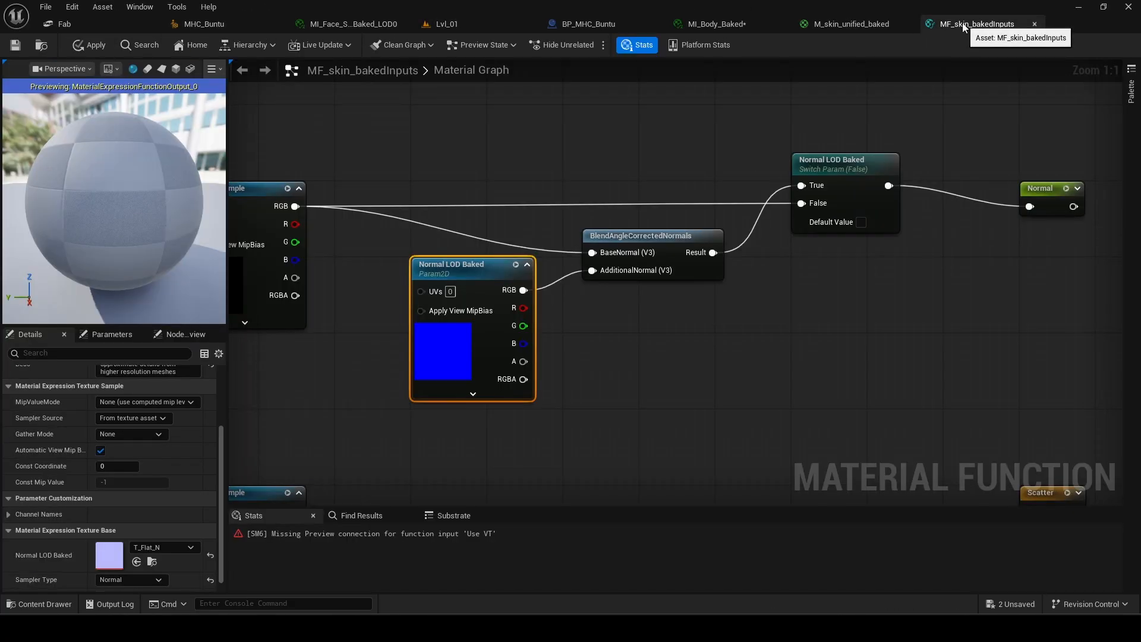
pyautogui.scroll(-4, 729, 281)
pyautogui.moveTo(821, 156); pyautogui.dragTo(538, 367, button='right')
pyautogui.scroll(5, 607, 230)
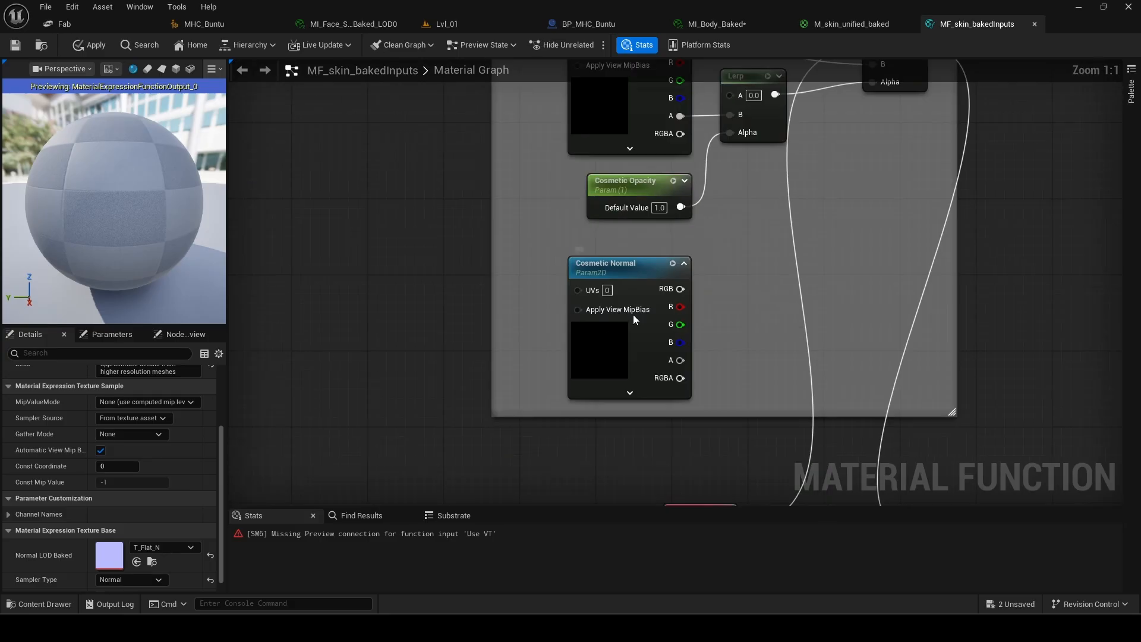
pyautogui.click(606, 264)
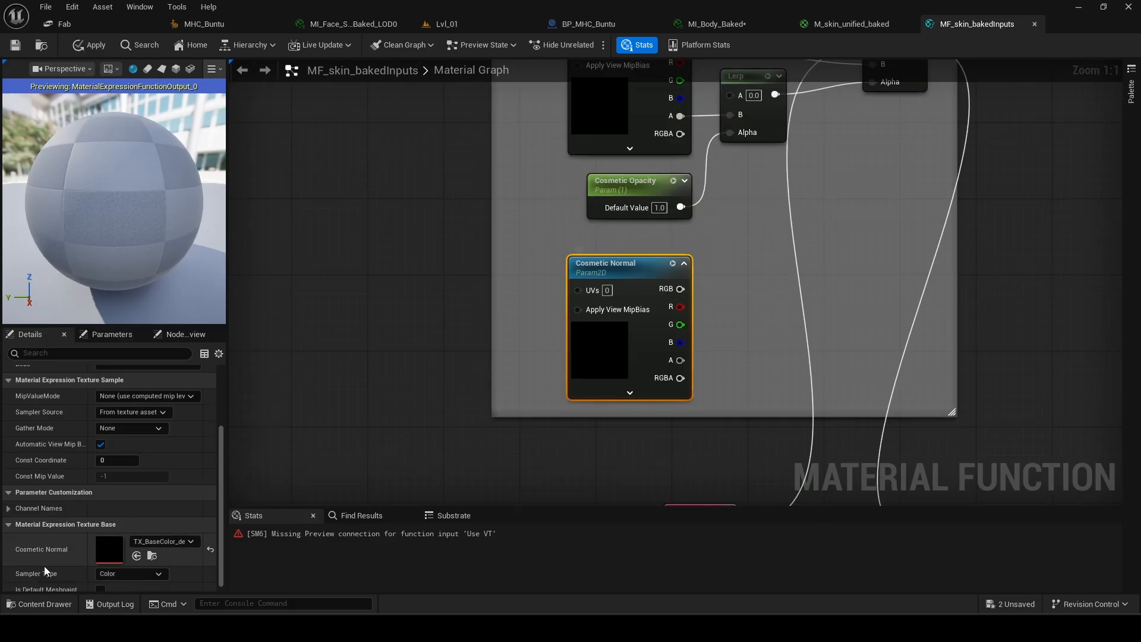
pyautogui.click(136, 558)
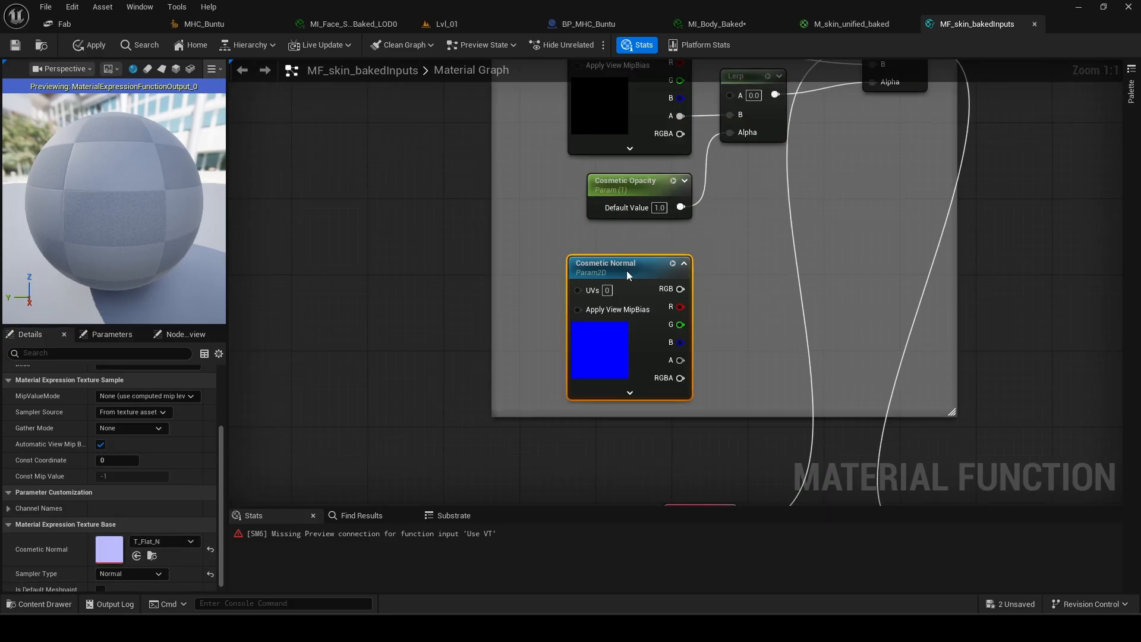
pyautogui.moveTo(627, 270); pyautogui.dragTo(630, 257)
# Duplicate the Cosmetic Opacity parameter and rename the copy Cosmetic Normal Strength.
pyautogui.scroll(-2, 648, 289)
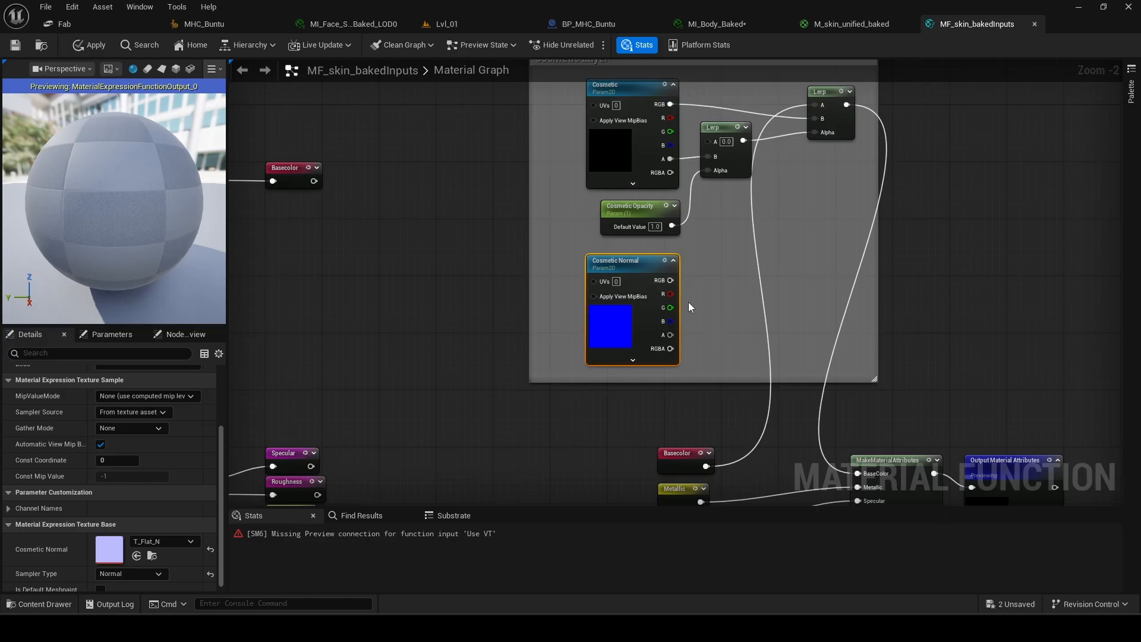
pyautogui.moveTo(701, 288); pyautogui.dragTo(703, 309, button='right')
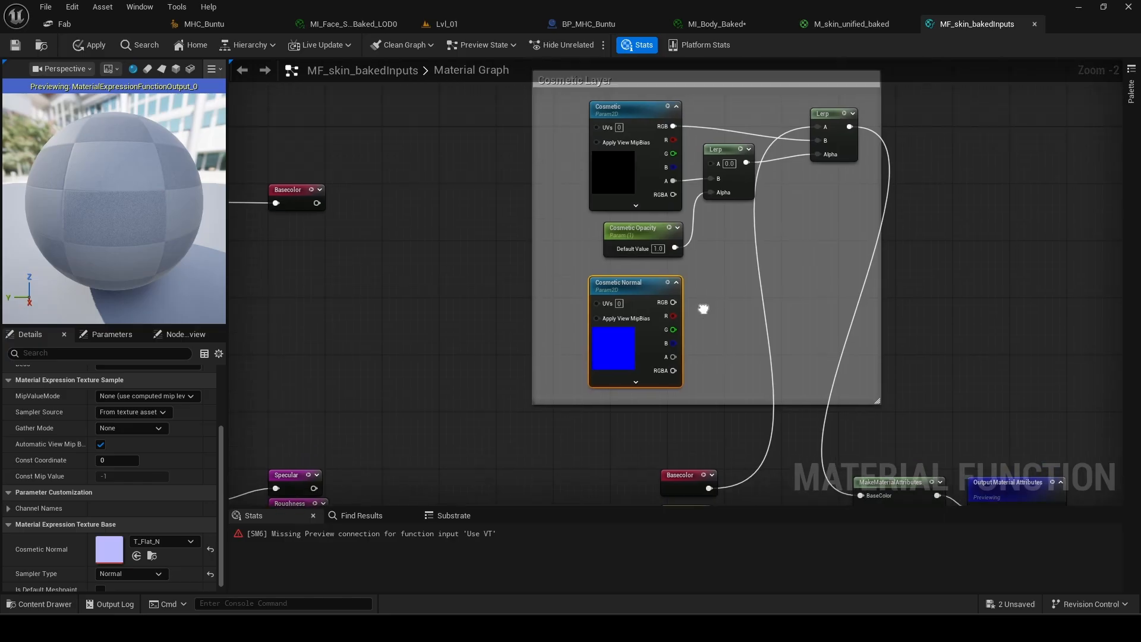
pyautogui.click(632, 229)
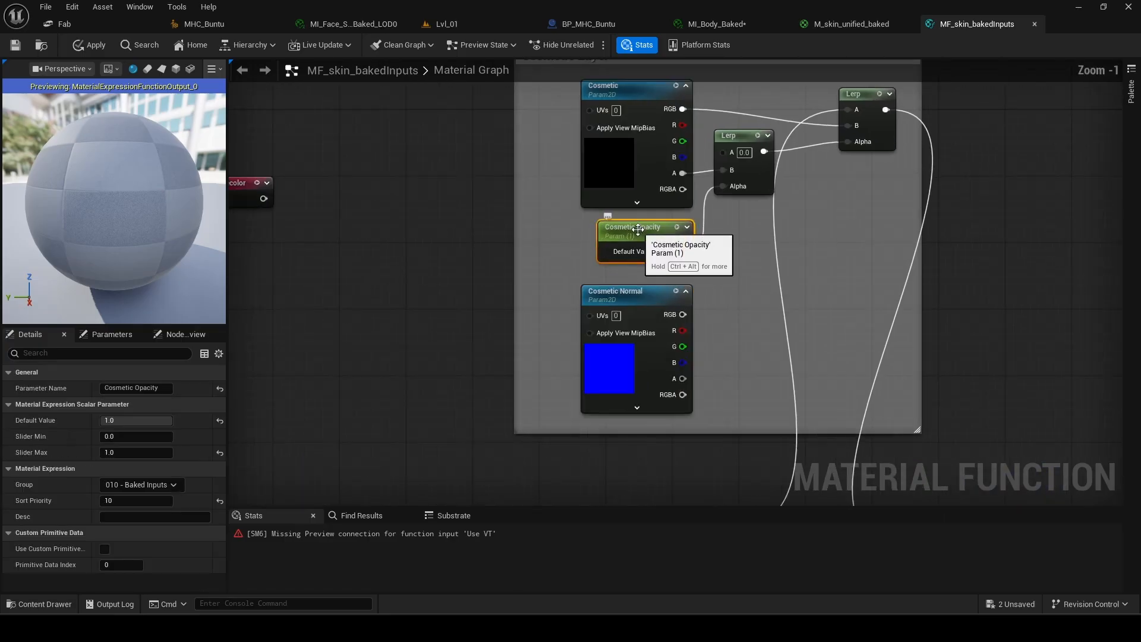
pyautogui.scroll(1, 634, 229)
pyautogui.hotkey('ctrl', 'd')
pyautogui.moveTo(713, 241); pyautogui.dragTo(565, 271)
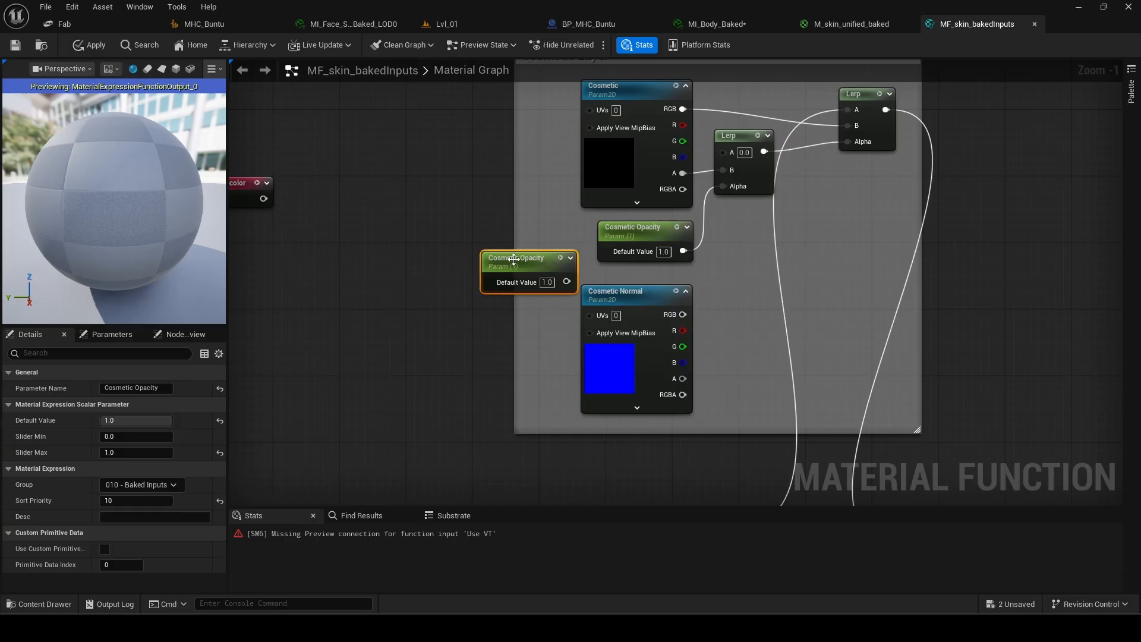
pyautogui.doubleClick(514, 260)
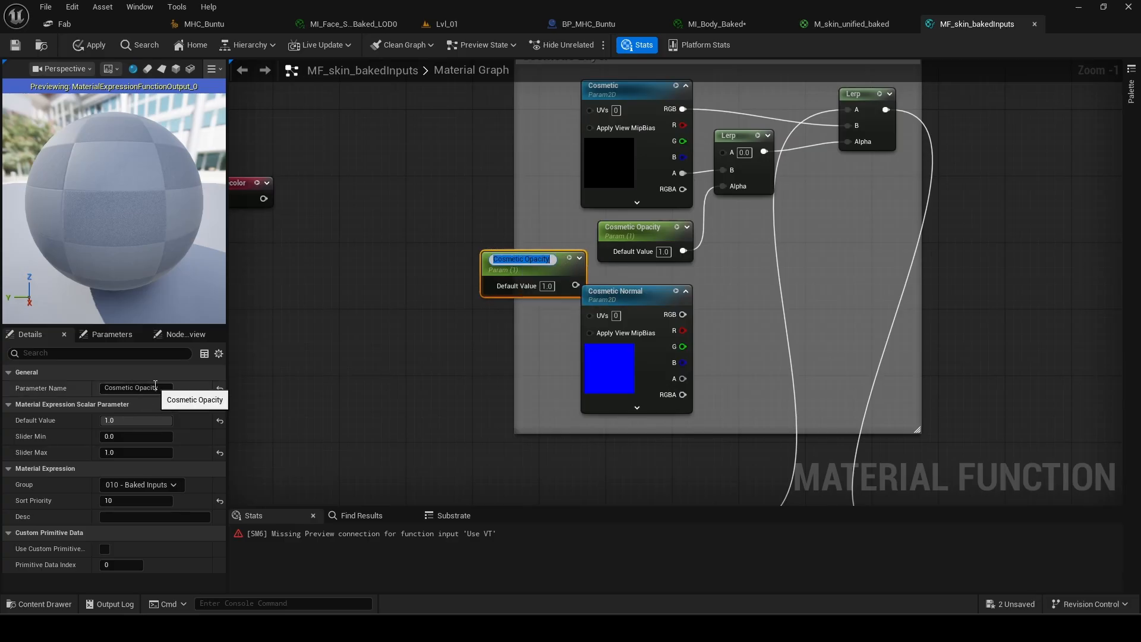
pyautogui.click(159, 387)
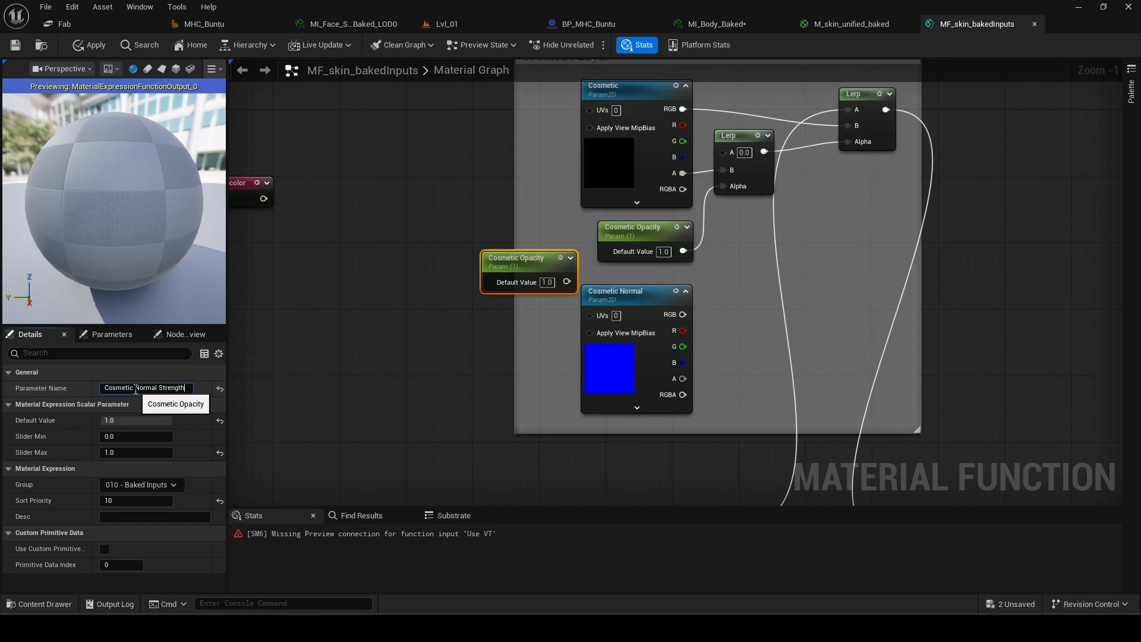
pyautogui.press('Return')
# Place Cosmetic Normal Strength between Cosmetic Opacity and Cosmetic Normal, and enlarge the Cosmetic Layer comment to enclose them.
pyautogui.moveTo(618, 295); pyautogui.dragTo(627, 312)
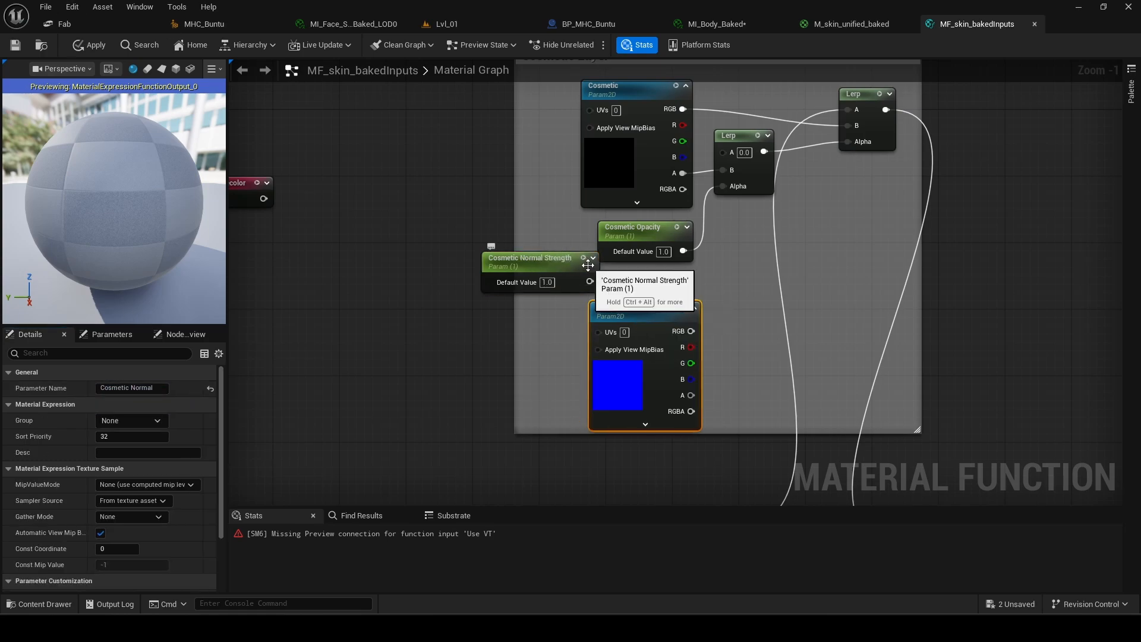
pyautogui.moveTo(587, 265); pyautogui.dragTo(667, 276)
pyautogui.moveTo(656, 318)
pyautogui.mouseDown()
pyautogui.moveTo(656, 344)
pyautogui.moveTo(648, 335)
pyautogui.mouseUp()
pyautogui.moveTo(919, 431); pyautogui.dragTo(928, 455)
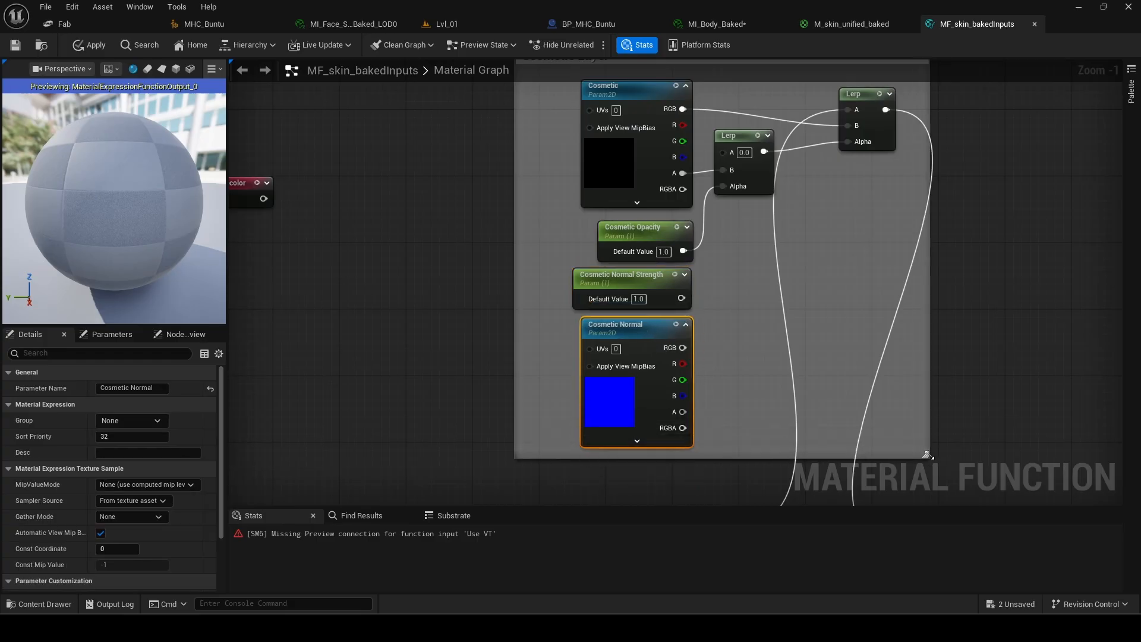
# Add a LinearInterpolate node with Cosmetic Normal Strength wired to Alpha and Cosmetic Normal's RGB wired to B.
pyautogui.moveTo(739, 276); pyautogui.dragTo(633, 283, button='right')
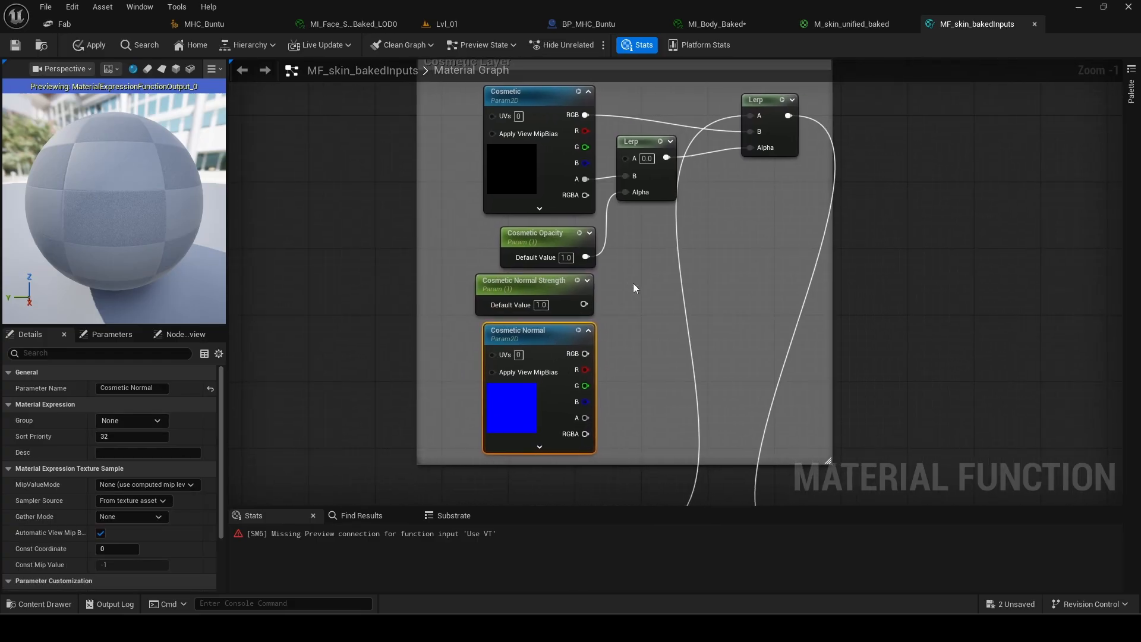
pyautogui.moveTo(584, 304); pyautogui.dragTo(648, 337)
pyautogui.write('lerp')
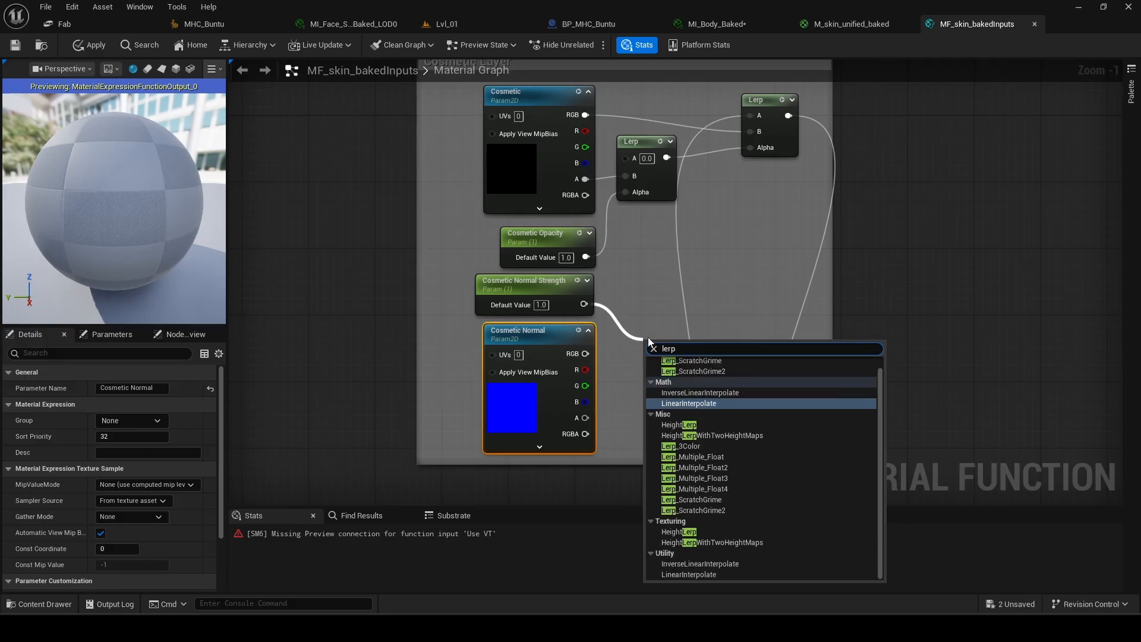
pyautogui.click(688, 403)
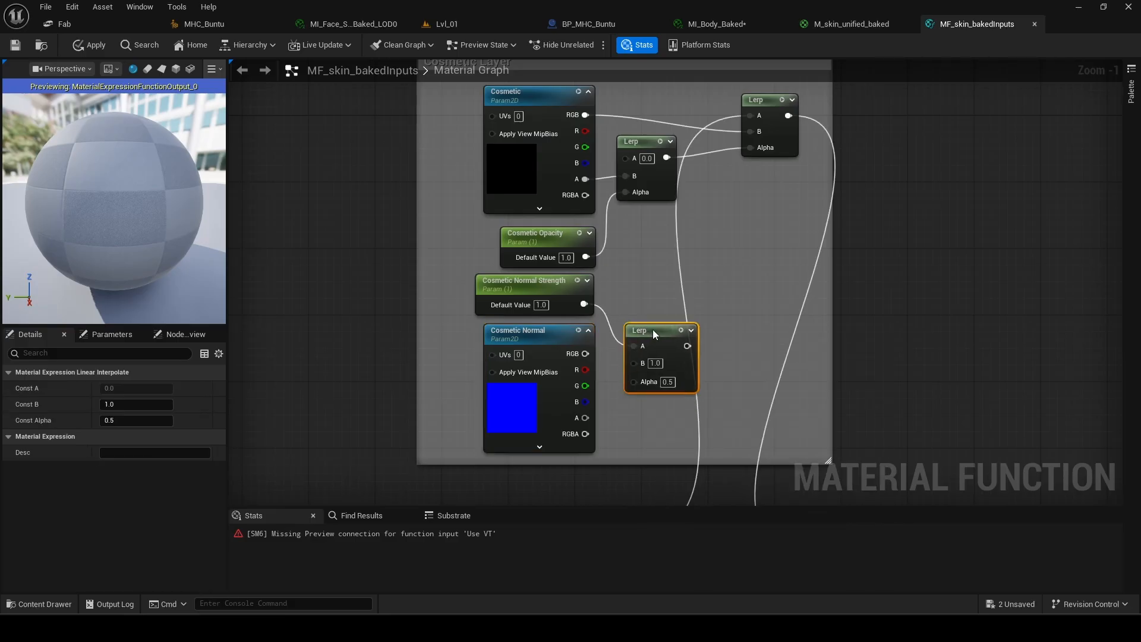
pyautogui.moveTo(658, 330); pyautogui.dragTo(657, 322)
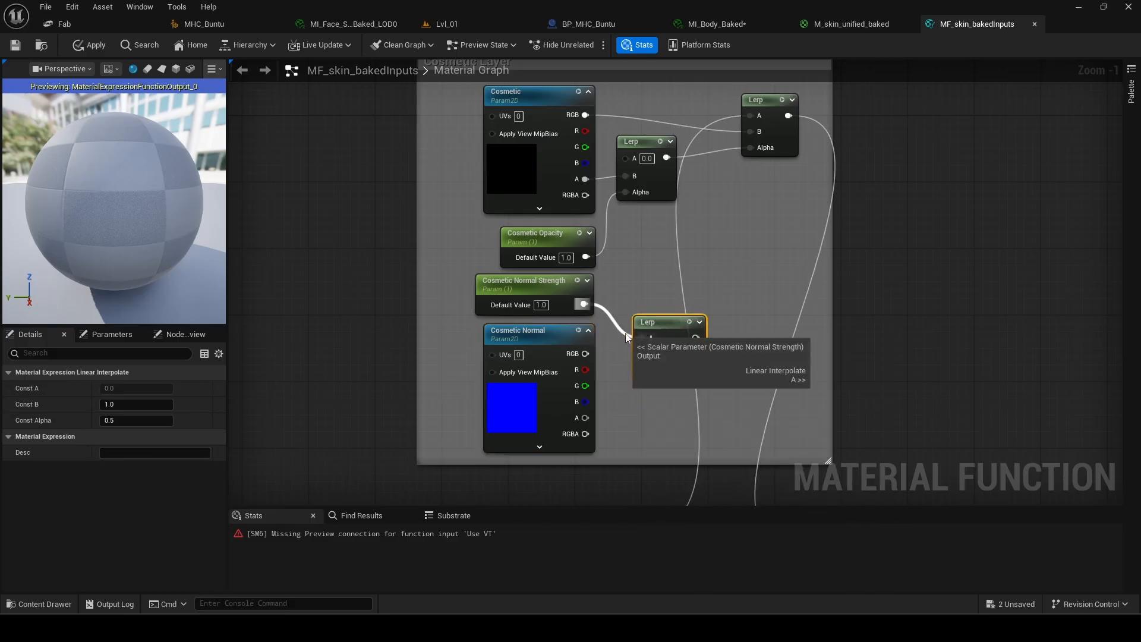
pyautogui.keyDown('alt'); pyautogui.click(586, 305); pyautogui.keyUp('alt')
pyautogui.moveTo(586, 305); pyautogui.dragTo(641, 376)
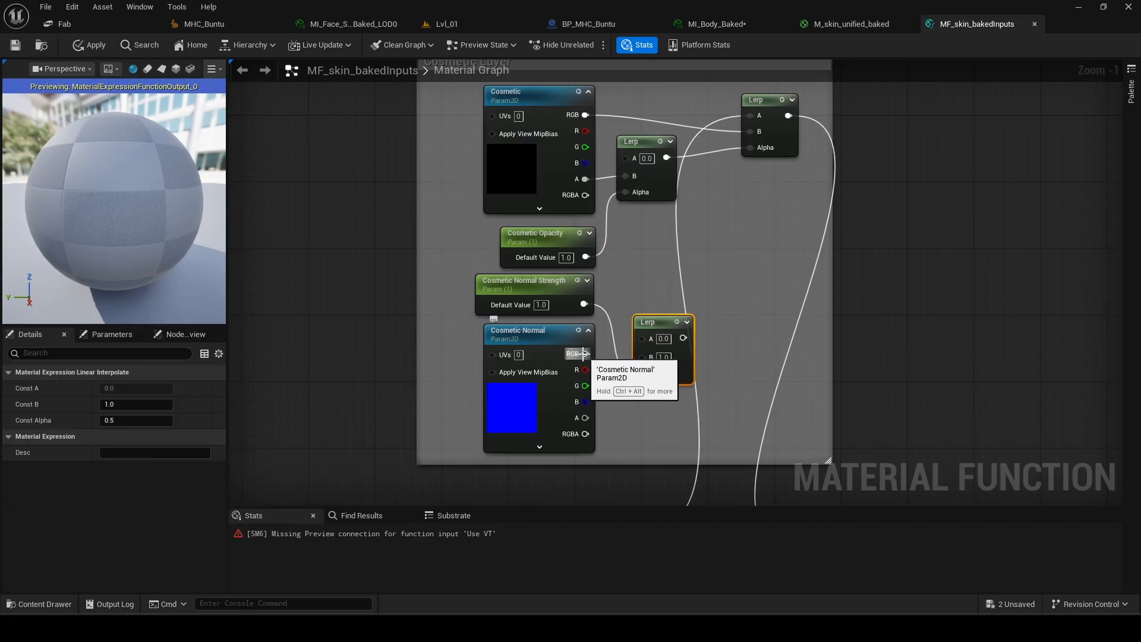
pyautogui.moveTo(584, 354); pyautogui.dragTo(645, 357)
# Connect the RGB output of the Normal LOD Baked texture parameter to input A of the new normal Lerp.
pyautogui.scroll(-2, 666, 366)
pyautogui.moveTo(466, 427)
pyautogui.mouseDown(button='right')
pyautogui.moveTo(604, 290)
pyautogui.moveTo(665, 254)
pyautogui.mouseUp(button='right')
pyautogui.moveTo(365, 436)
pyautogui.mouseDown(button='right')
pyautogui.moveTo(377, 413)
pyautogui.moveTo(555, 287)
pyautogui.mouseUp(button='right')
pyautogui.moveTo(336, 388); pyautogui.dragTo(551, 270, button='right')
pyautogui.moveTo(562, 394); pyautogui.dragTo(533, 402, button='right')
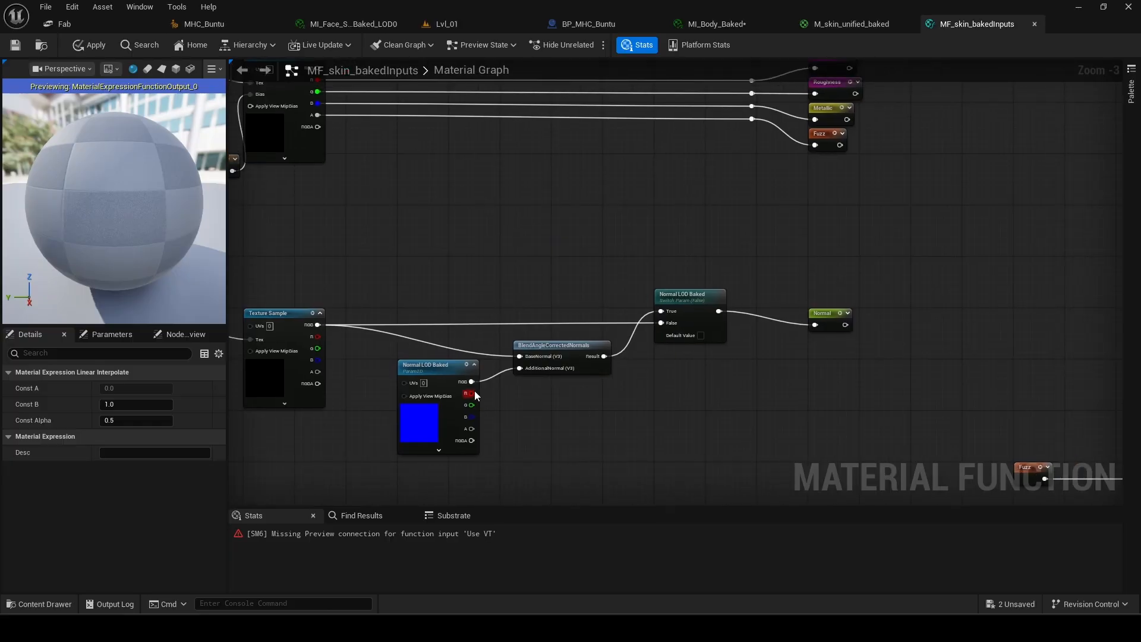
pyautogui.moveTo(471, 382); pyautogui.dragTo(813, 423)
pyautogui.moveTo(884, 380); pyautogui.dragTo(849, 244, button='right')
pyautogui.scroll(3, 727, 278)
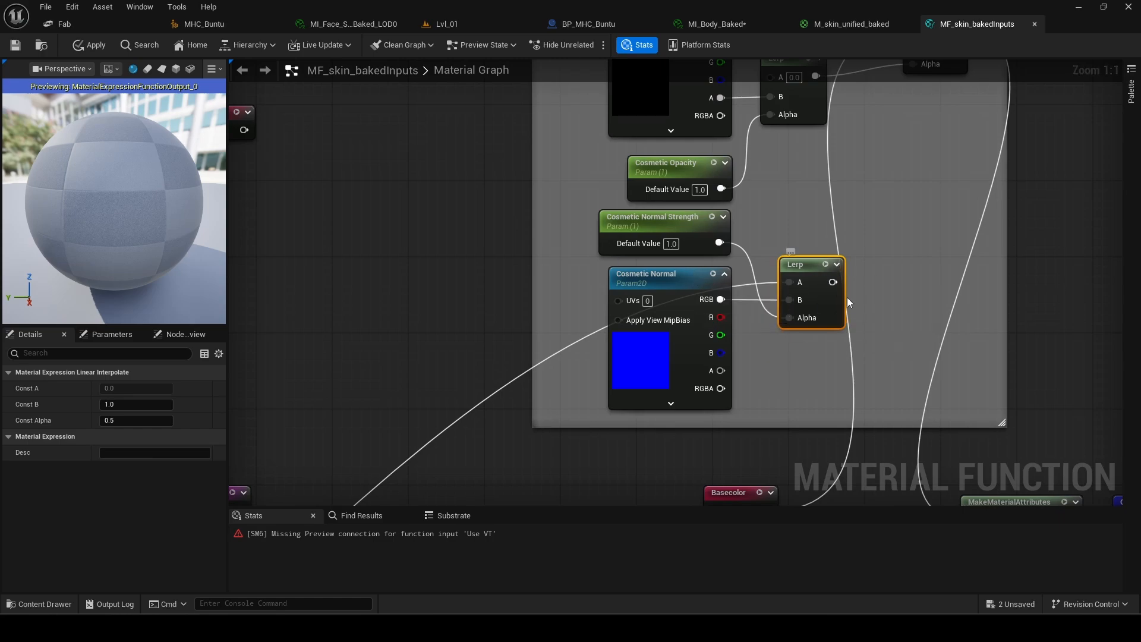
pyautogui.moveTo(834, 282); pyautogui.dragTo(893, 247)
pyautogui.write('blend')
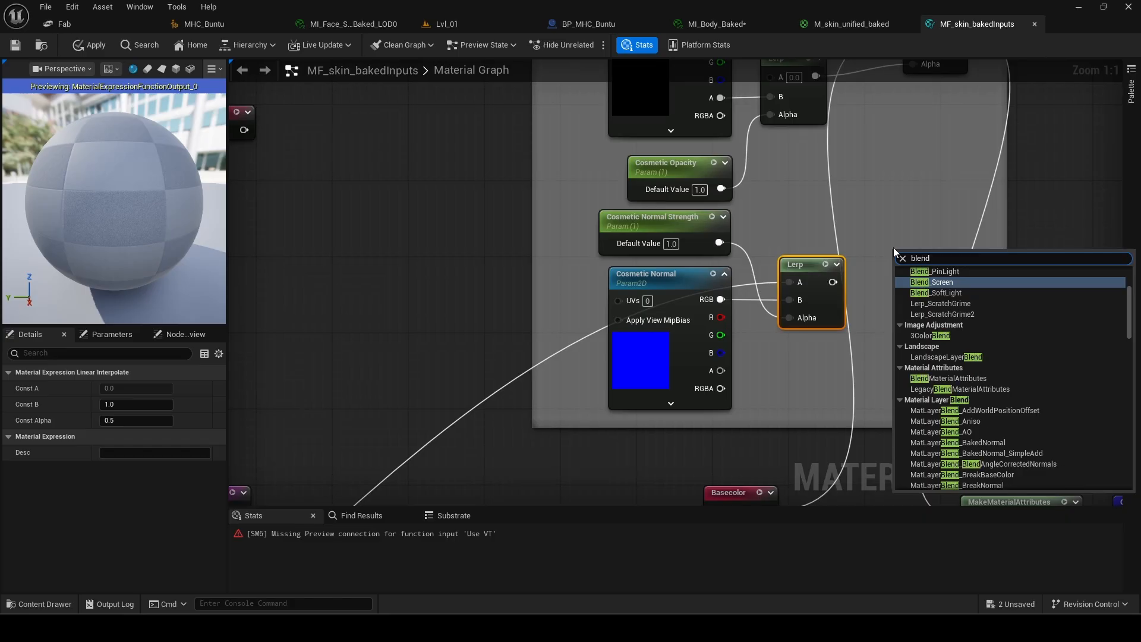
pyautogui.click(971, 292)
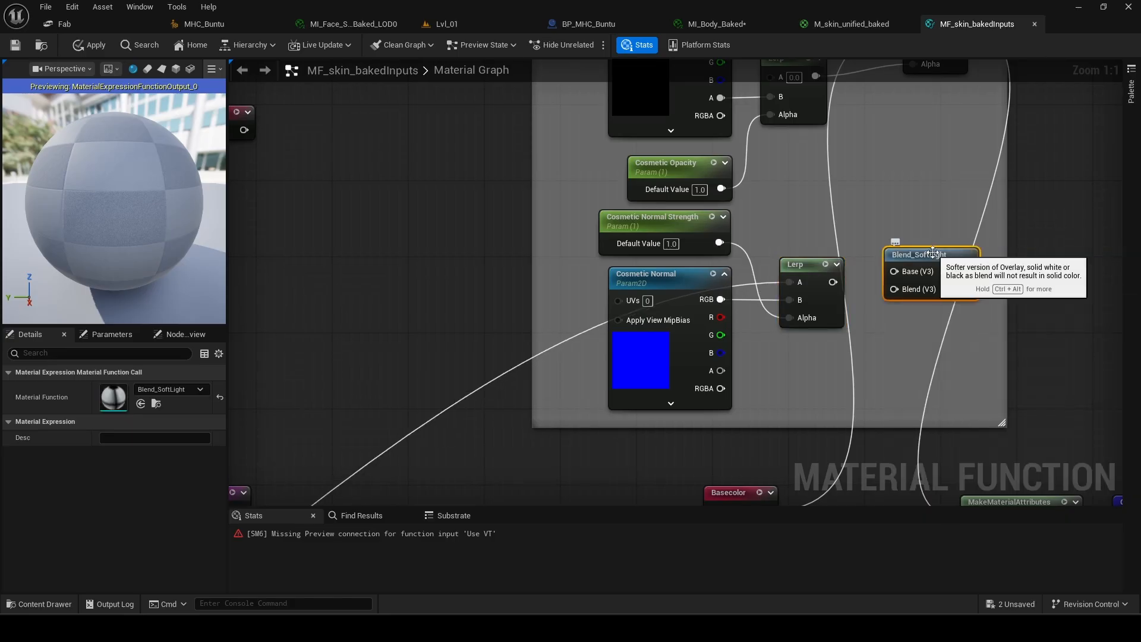
pyautogui.press('Delete')
# Add a Blend_Screen node beside the normal Lerp inside the Cosmetic Layer comment.
pyautogui.rightClick(897, 255)
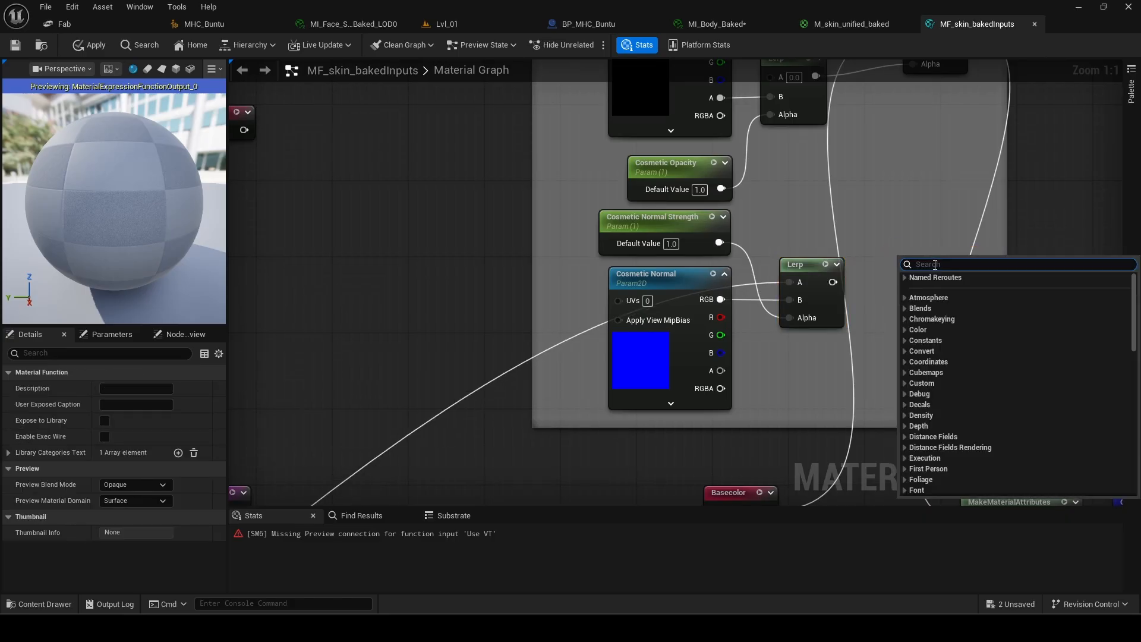
pyautogui.write('blend scree')
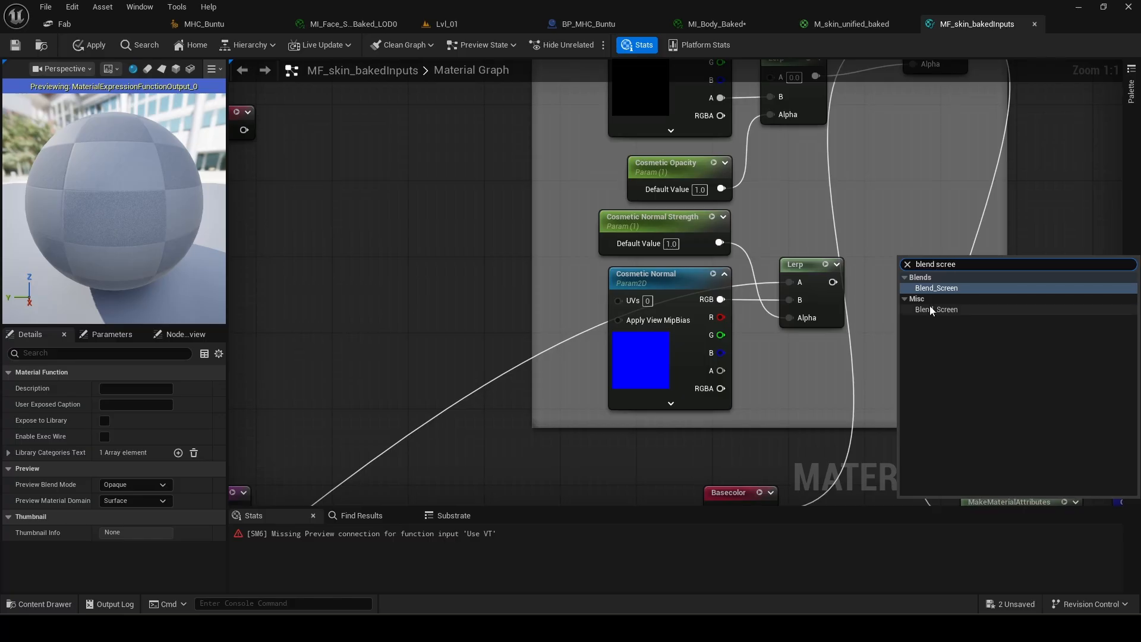
pyautogui.click(947, 288)
pyautogui.moveTo(930, 258); pyautogui.dragTo(904, 251)
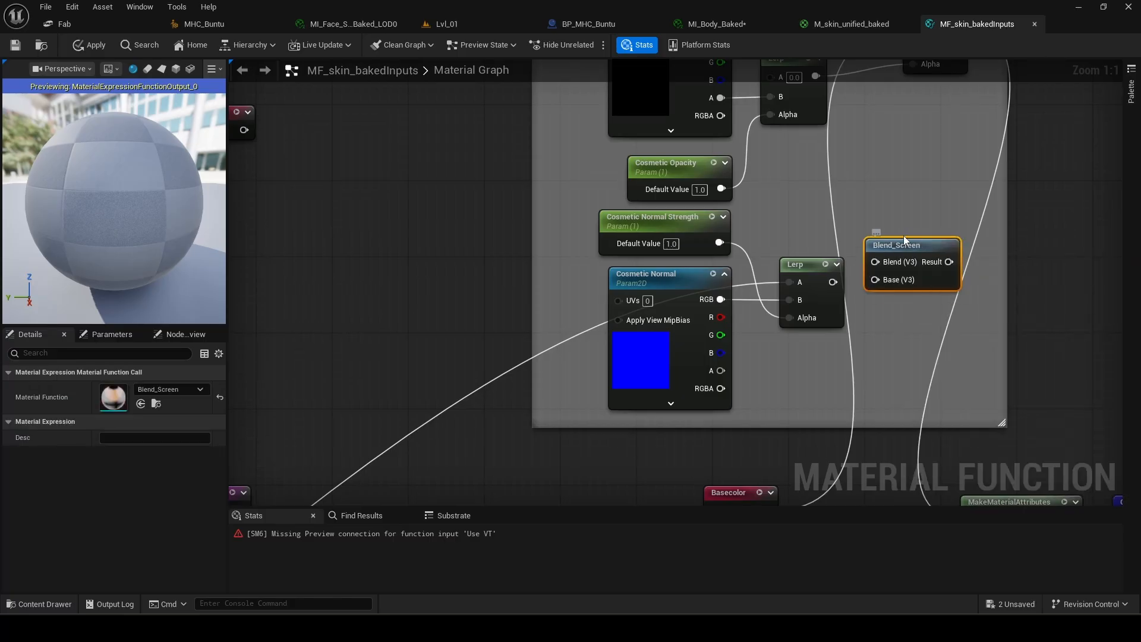
# Wire the normal Lerp into Blend_Screen's Base and the Normal reroute into its Blend, and space the two nodes out.
pyautogui.scroll(-5, 861, 299)
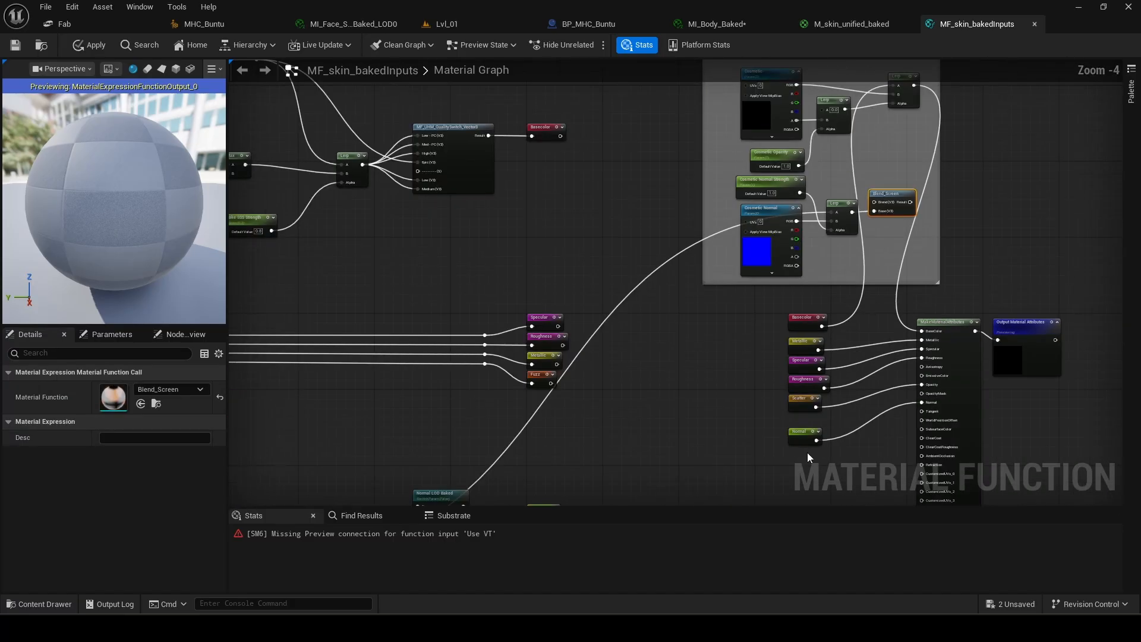
pyautogui.scroll(5, 881, 190)
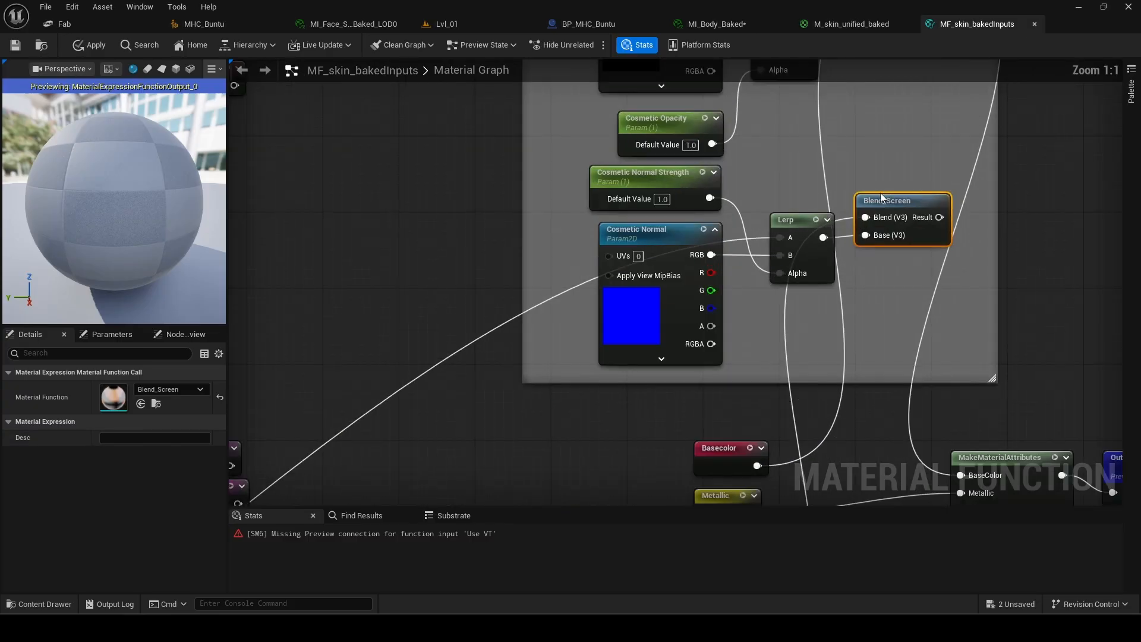
pyautogui.moveTo(900, 196); pyautogui.dragTo(910, 196)
pyautogui.moveTo(800, 224); pyautogui.dragTo(780, 225)
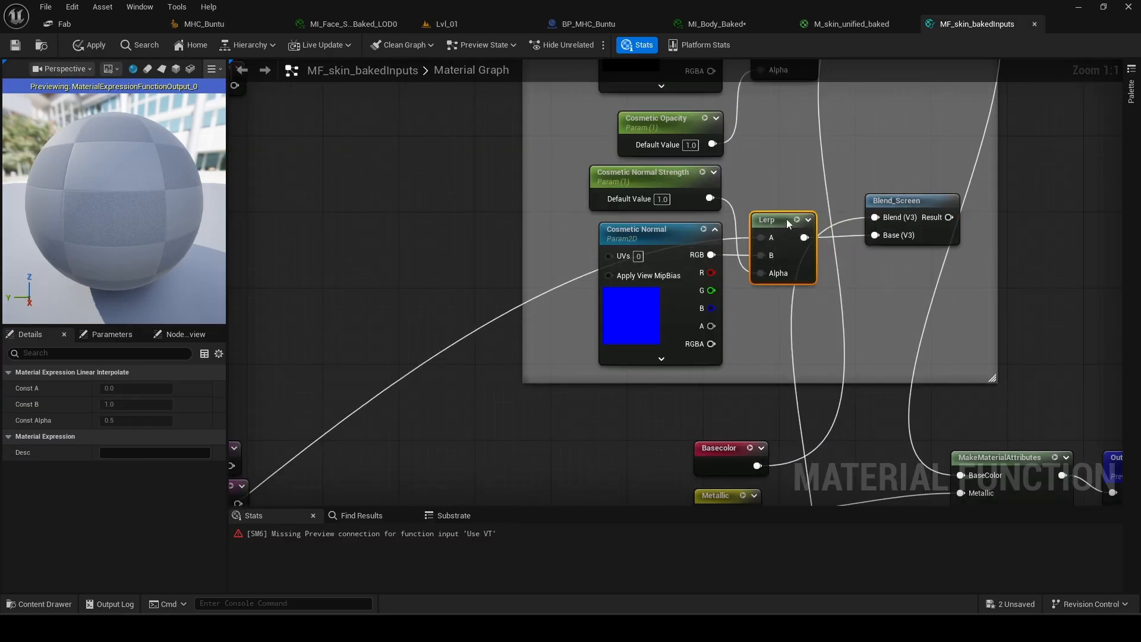
pyautogui.moveTo(786, 218)
pyautogui.mouseDown()
pyautogui.moveTo(794, 184)
pyautogui.moveTo(783, 197)
pyautogui.mouseUp()
pyautogui.moveTo(892, 204); pyautogui.dragTo(869, 183)
# Connect Blend_Screen's Result to the Normal input of MakeMaterialAttributes and save all modified assets, including MI_Body_Baked and TX_BaseColor_default.
pyautogui.scroll(-2, 897, 284)
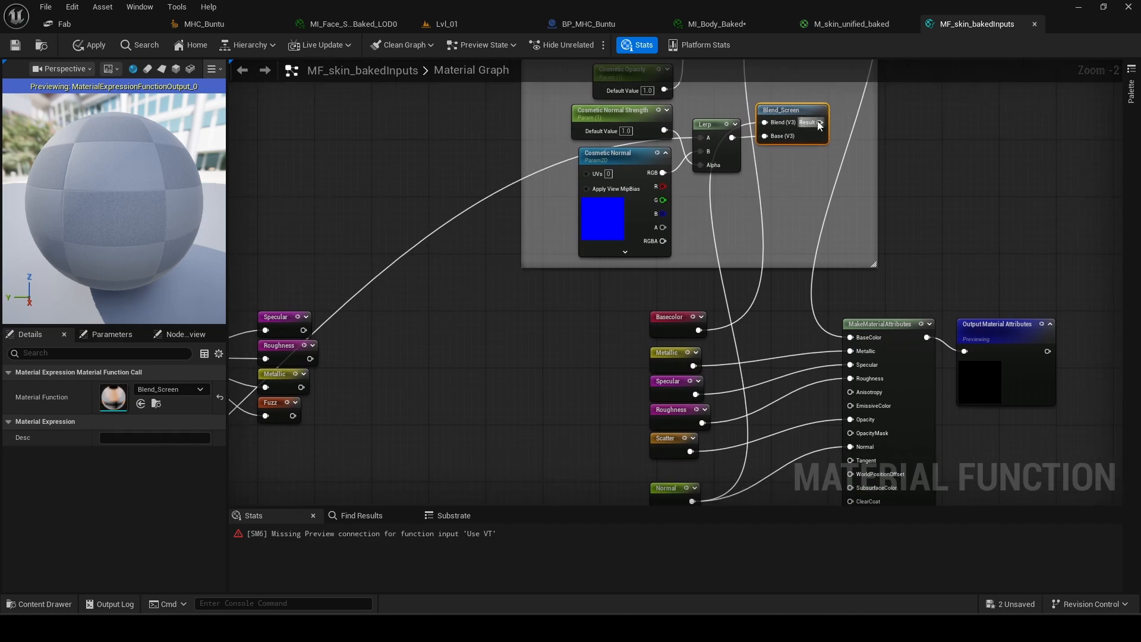
pyautogui.moveTo(820, 122); pyautogui.dragTo(850, 446)
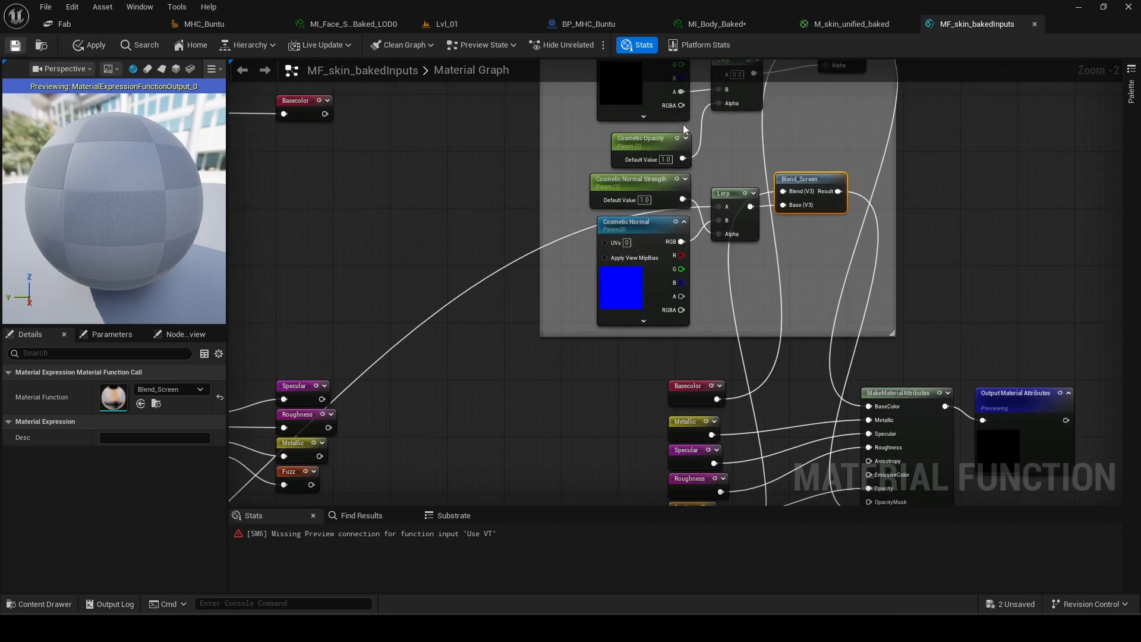
pyautogui.click(1013, 604)
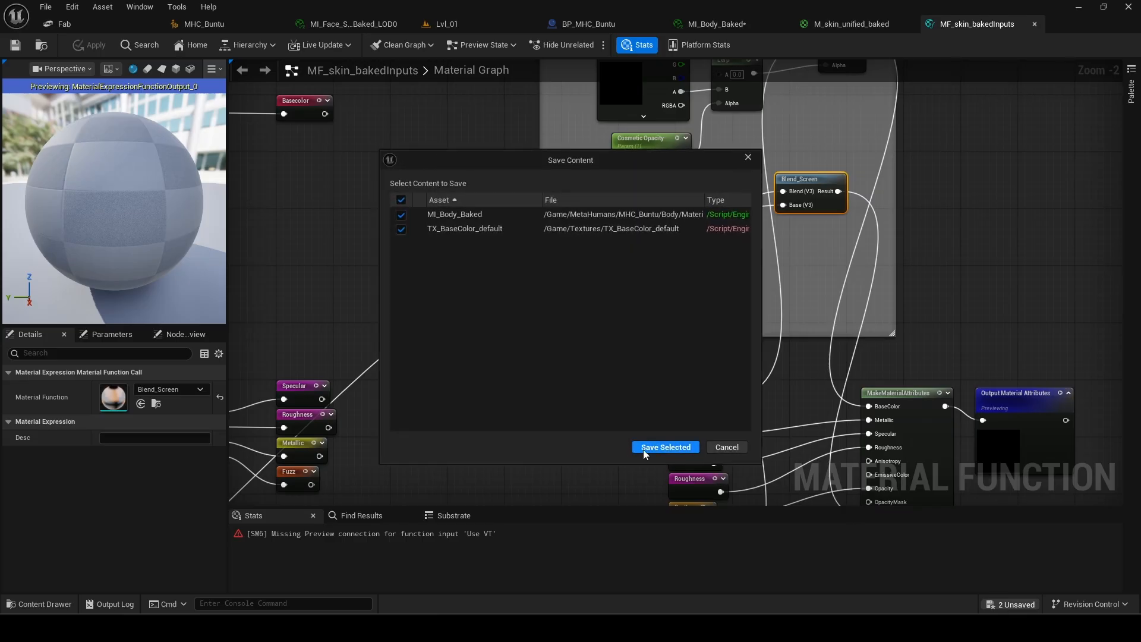
pyautogui.click(647, 449)
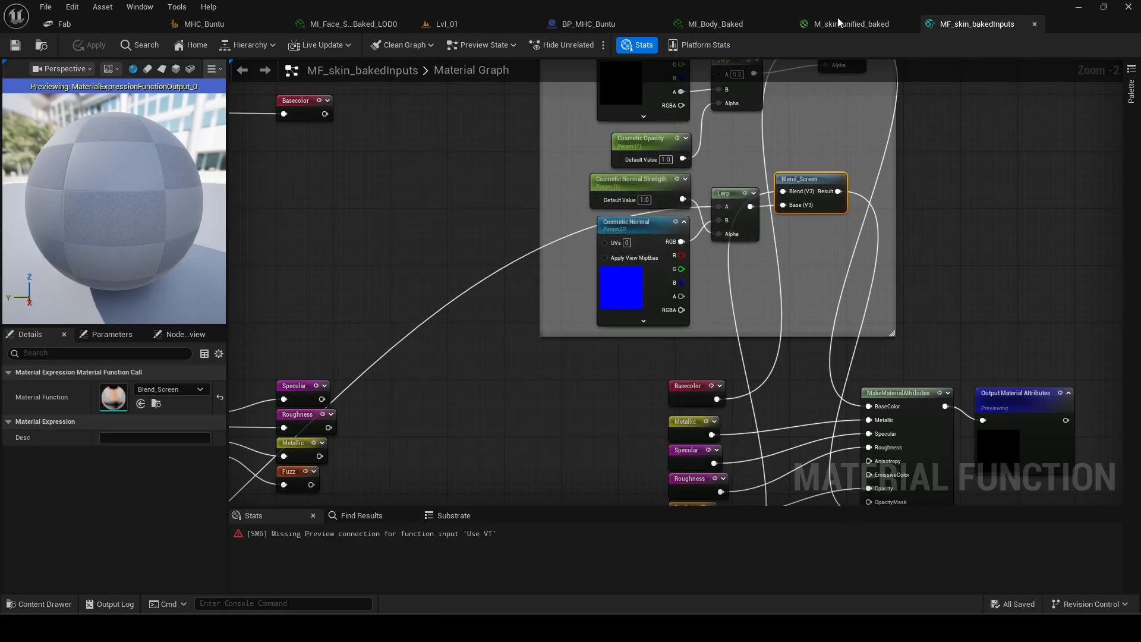
# Check which cosmetic parameters are listed under the parameter groups of MI_Body_Baked.
pyautogui.click(728, 27)
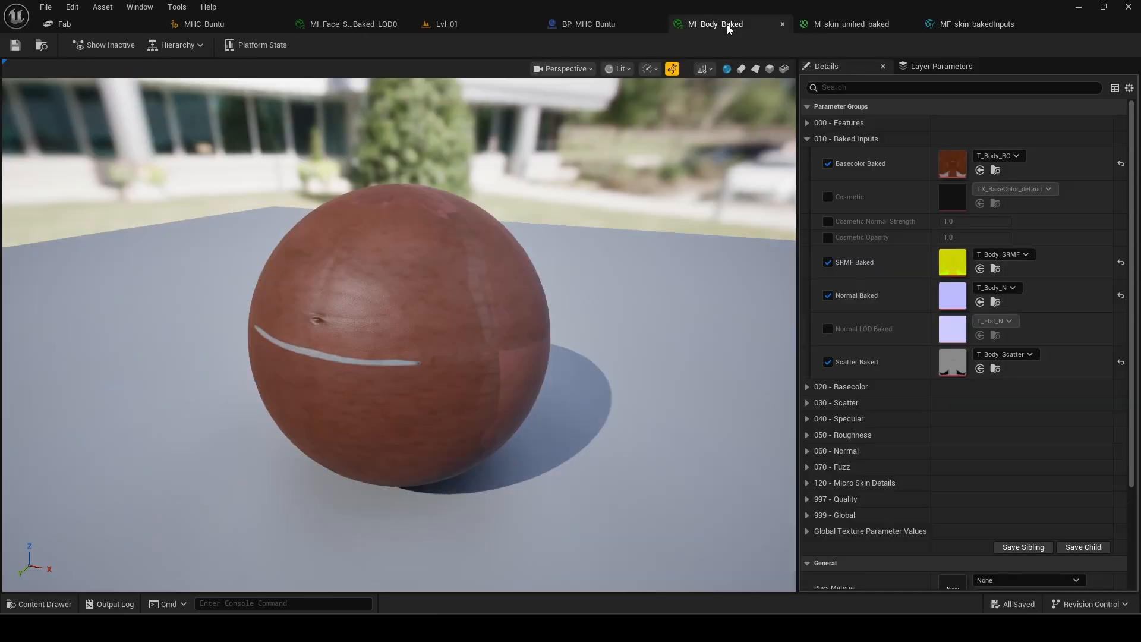
pyautogui.scroll(-1, 892, 384)
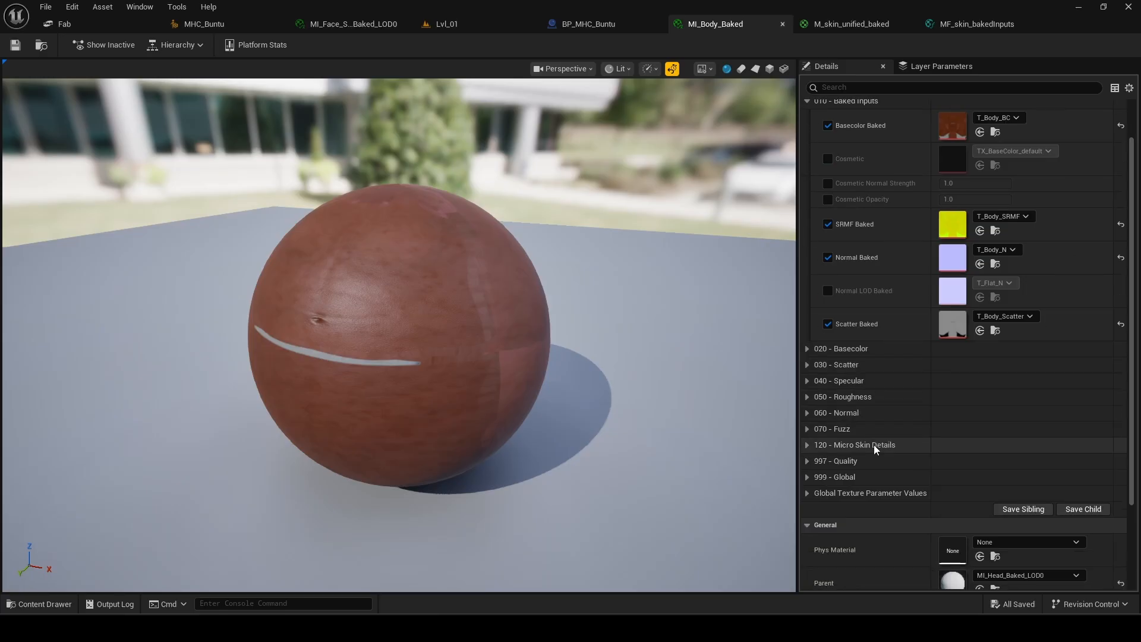
pyautogui.scroll(1, 861, 265)
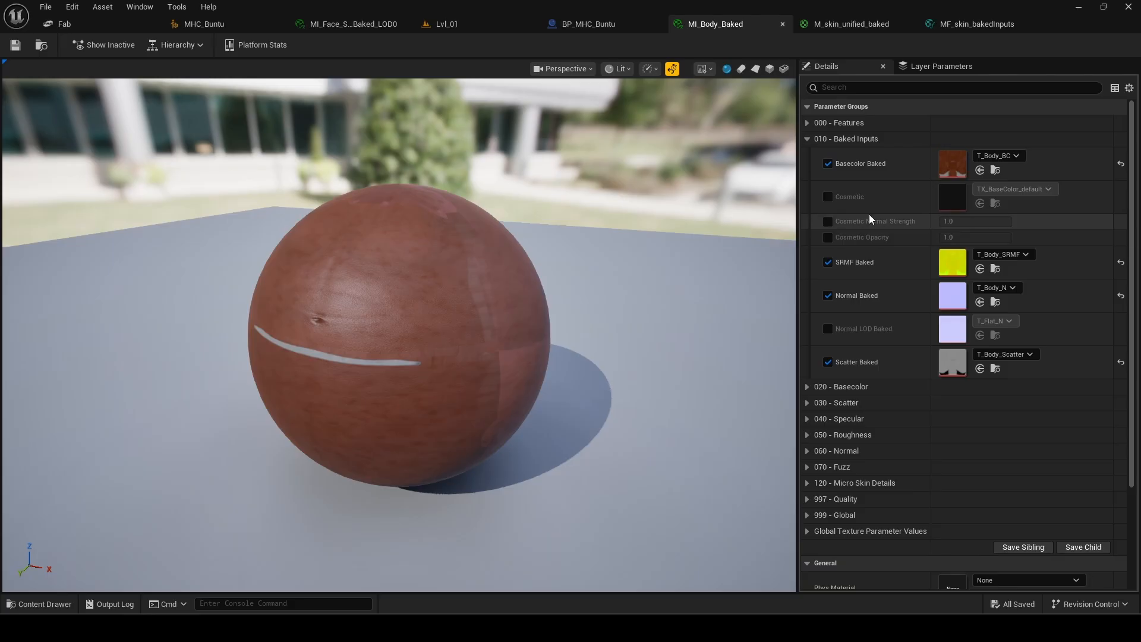
pyautogui.scroll(-2, 946, 378)
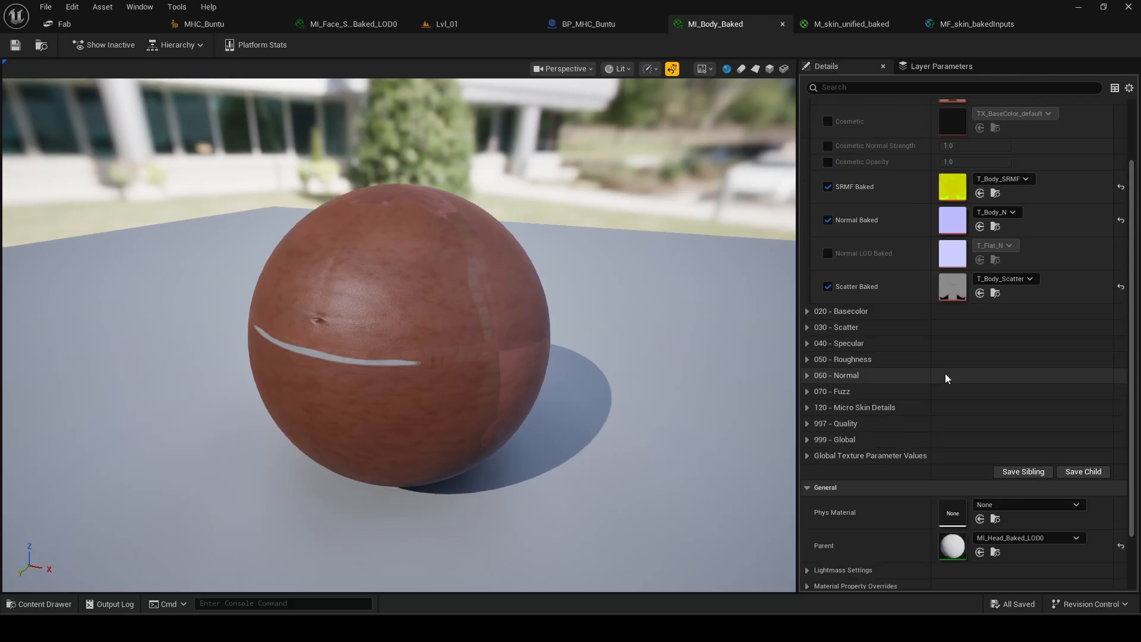
pyautogui.scroll(2, 944, 374)
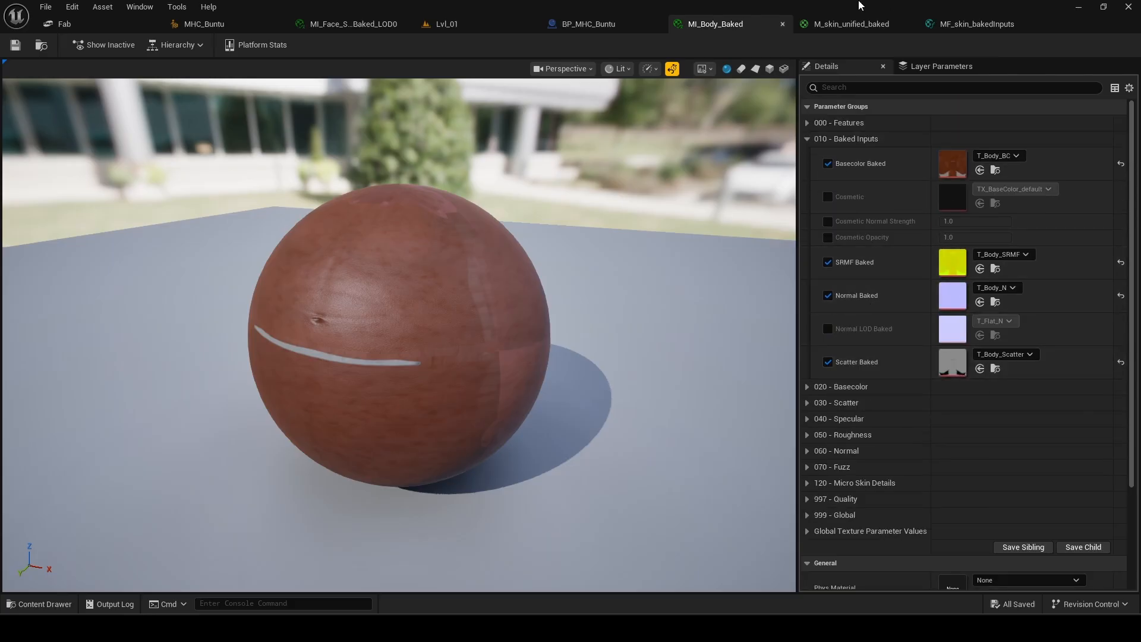
# Assign the Cosmetic Normal parameter in MF_skin_bakedInputs to the 010 - Baked Inputs group with sort priority 16.
pyautogui.click(958, 27)
pyautogui.click(638, 240)
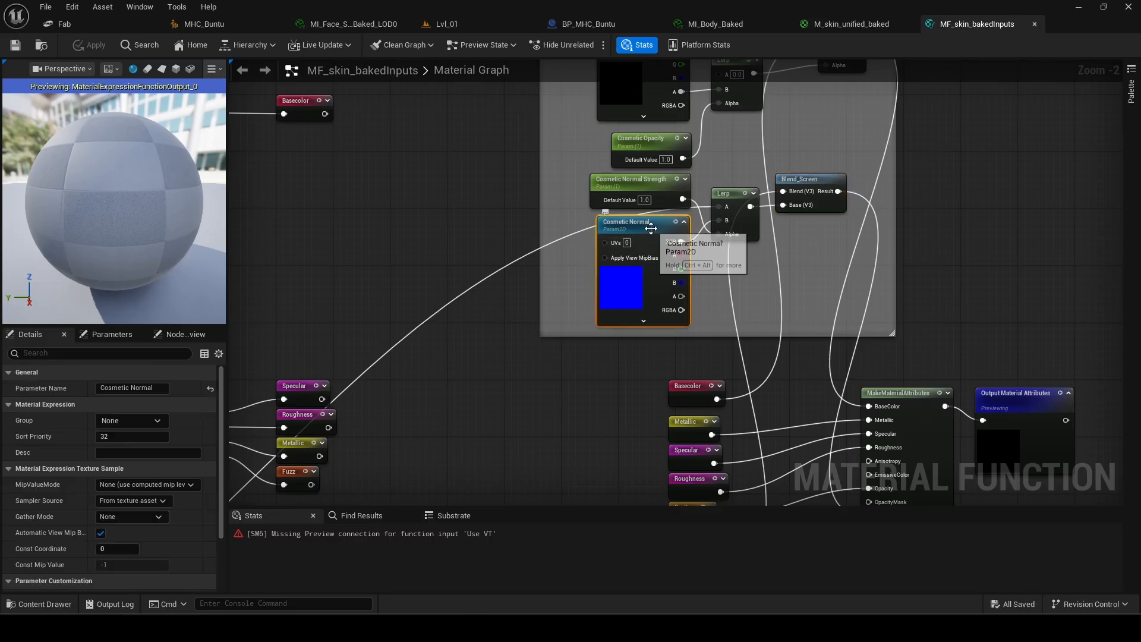
pyautogui.click(146, 421)
pyautogui.click(128, 441)
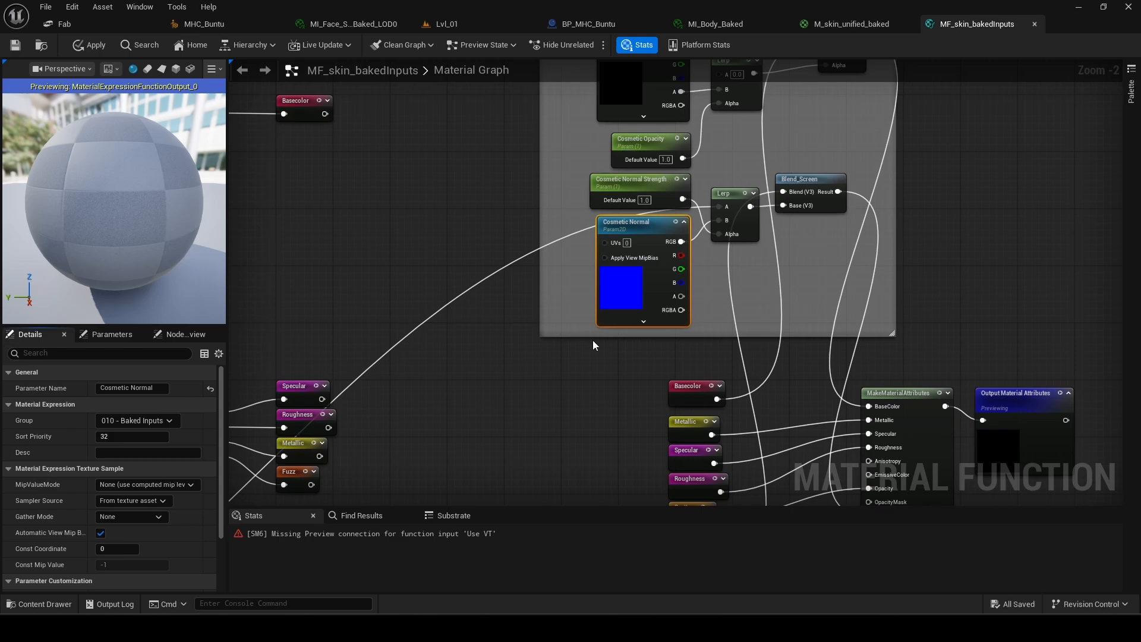
pyautogui.write('1')
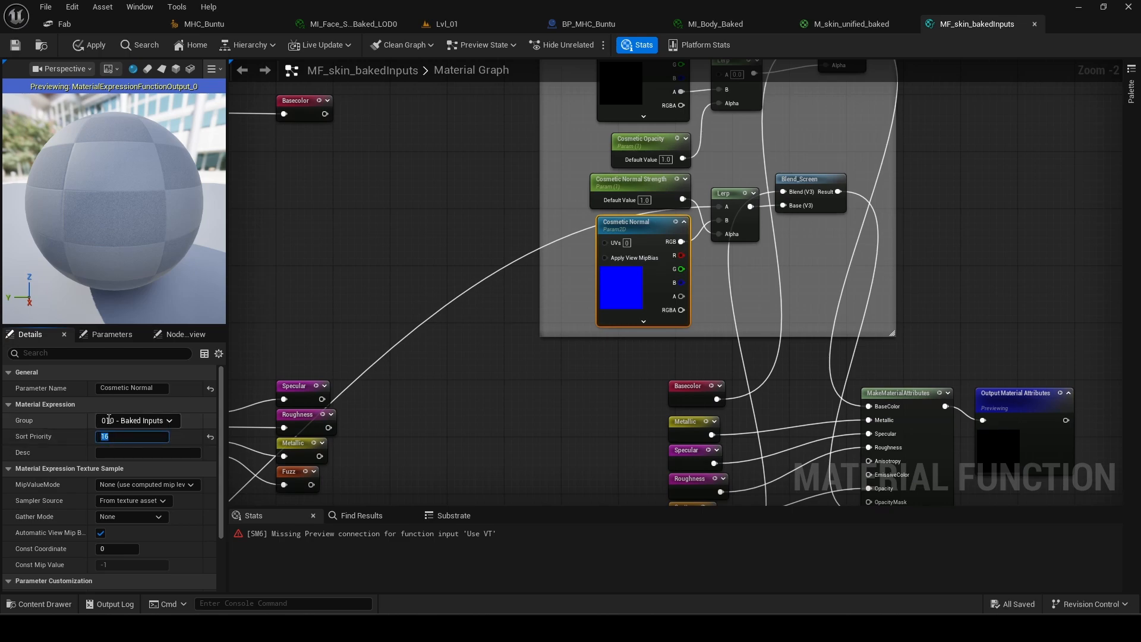
# Set the Cosmetic Normal Strength parameter's sort priority to 16 and save MF_skin_bakedInputs.
pyautogui.write('6')
pyautogui.moveTo(478, 209); pyautogui.dragTo(474, 292, button='right')
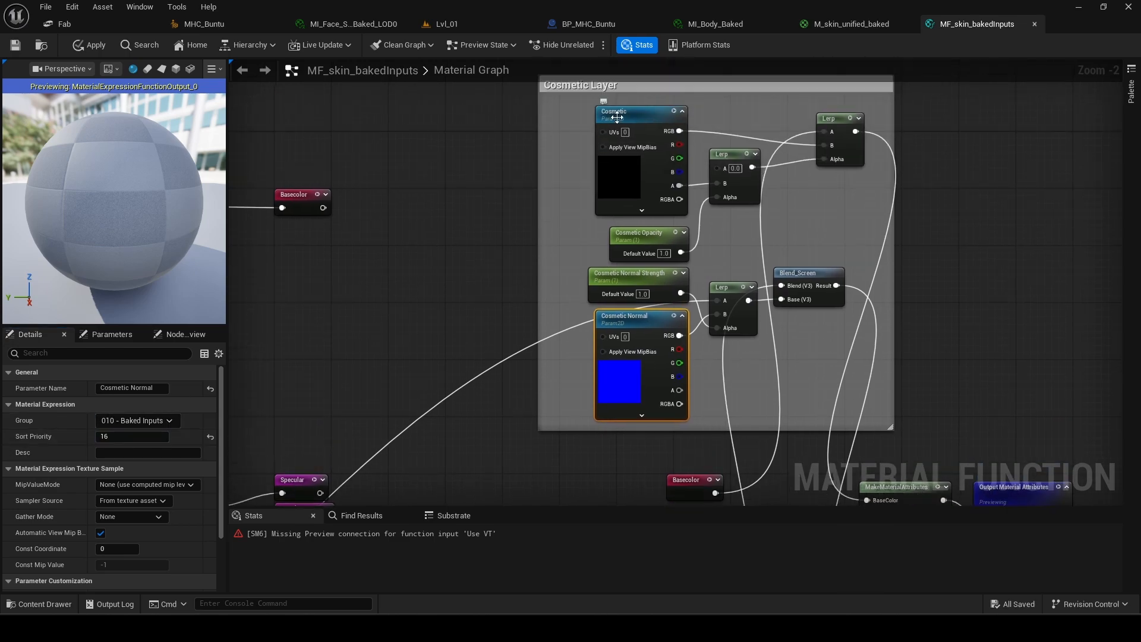
pyautogui.moveTo(617, 117); pyautogui.dragTo(607, 48, button='right')
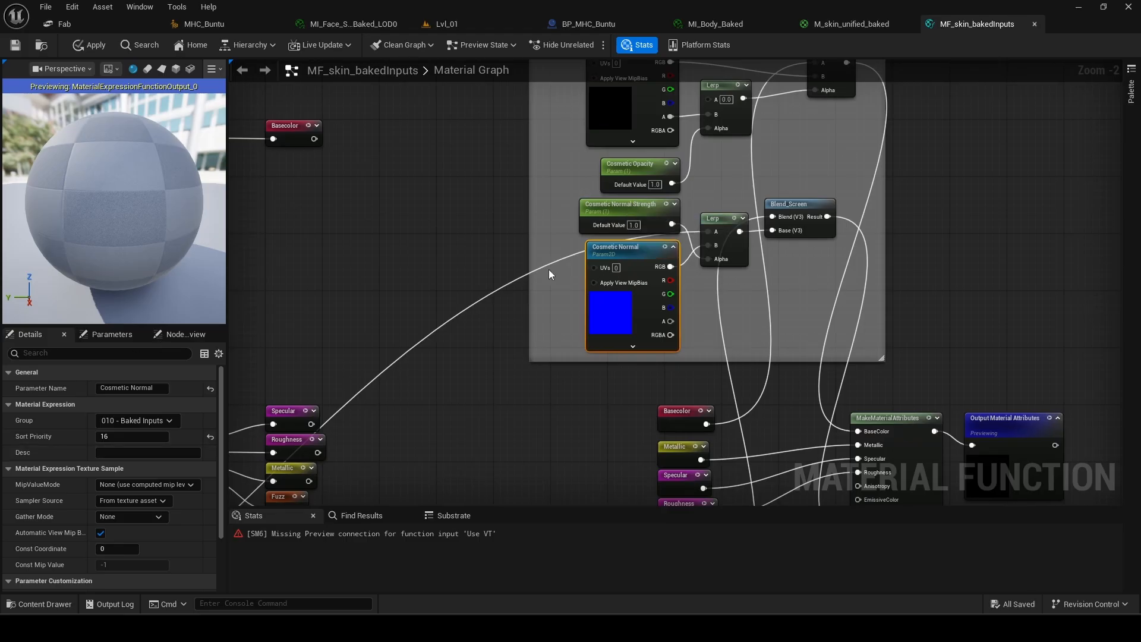
pyautogui.click(623, 204)
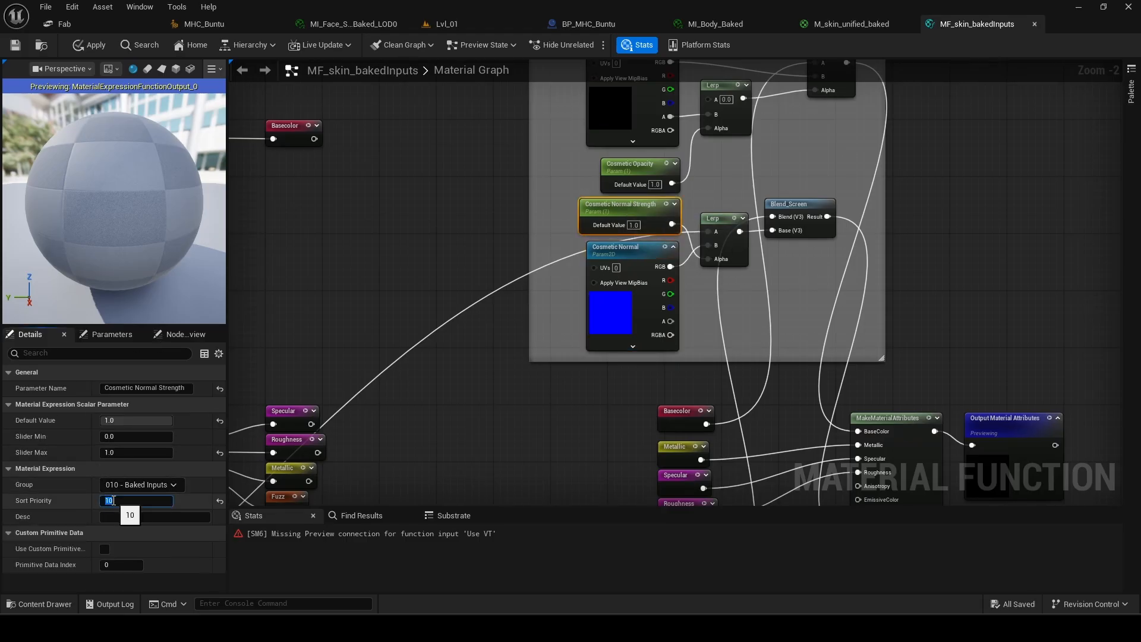
pyautogui.write('1')
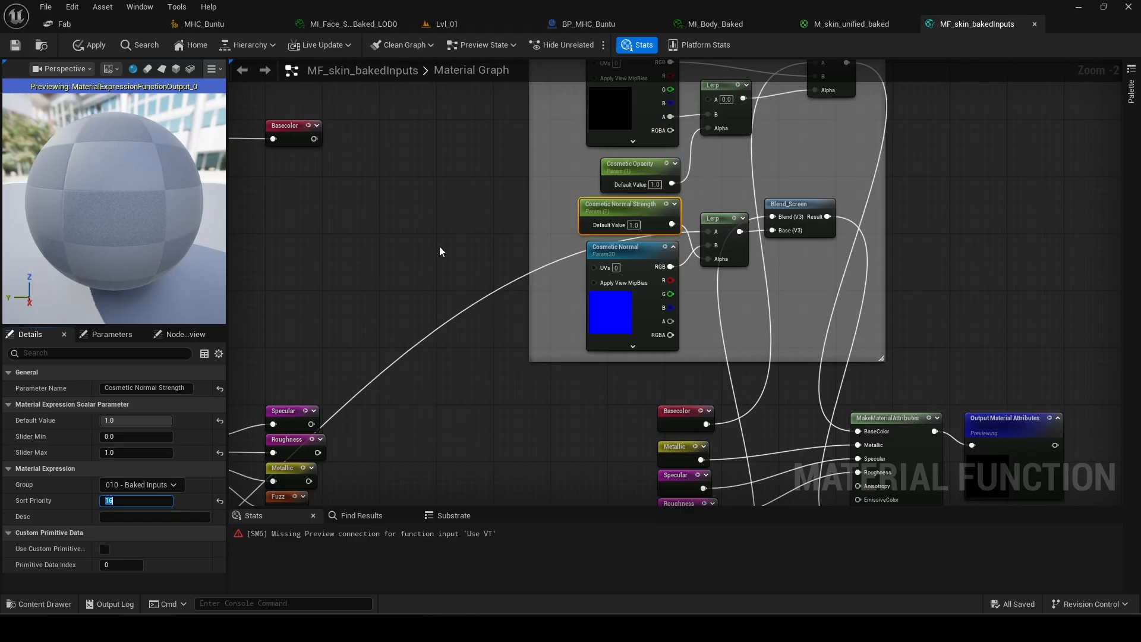
pyautogui.click(18, 45)
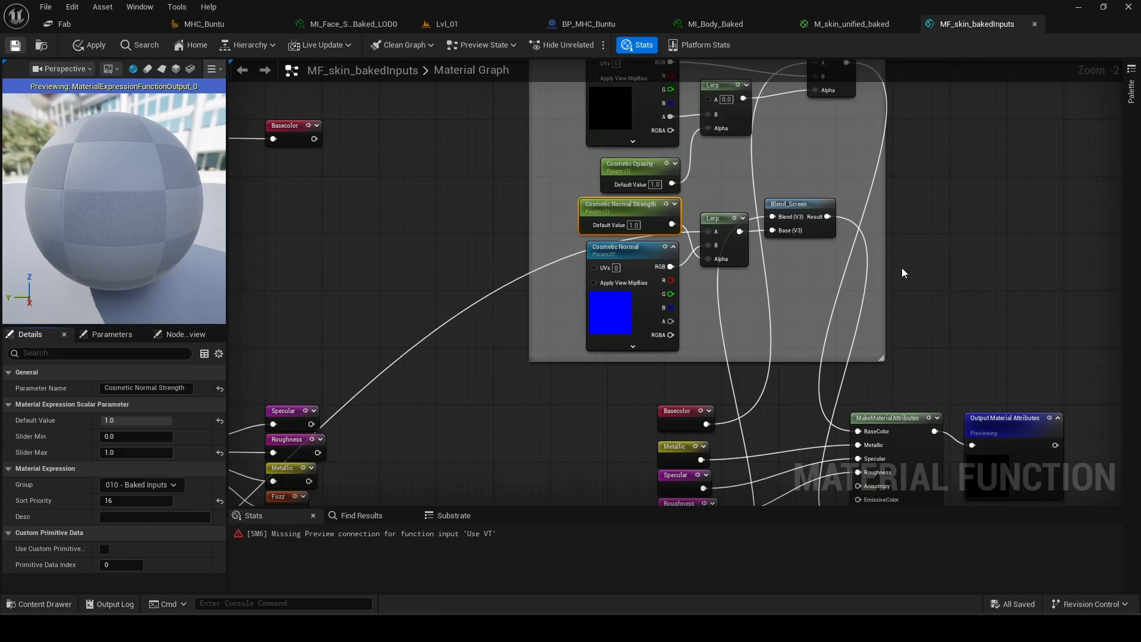
# Check the order of the cosmetic parameters in the 010 - Baked Inputs group of MI_Body_Baked.
pyautogui.click(851, 24)
pyautogui.click(936, 23)
pyautogui.click(716, 24)
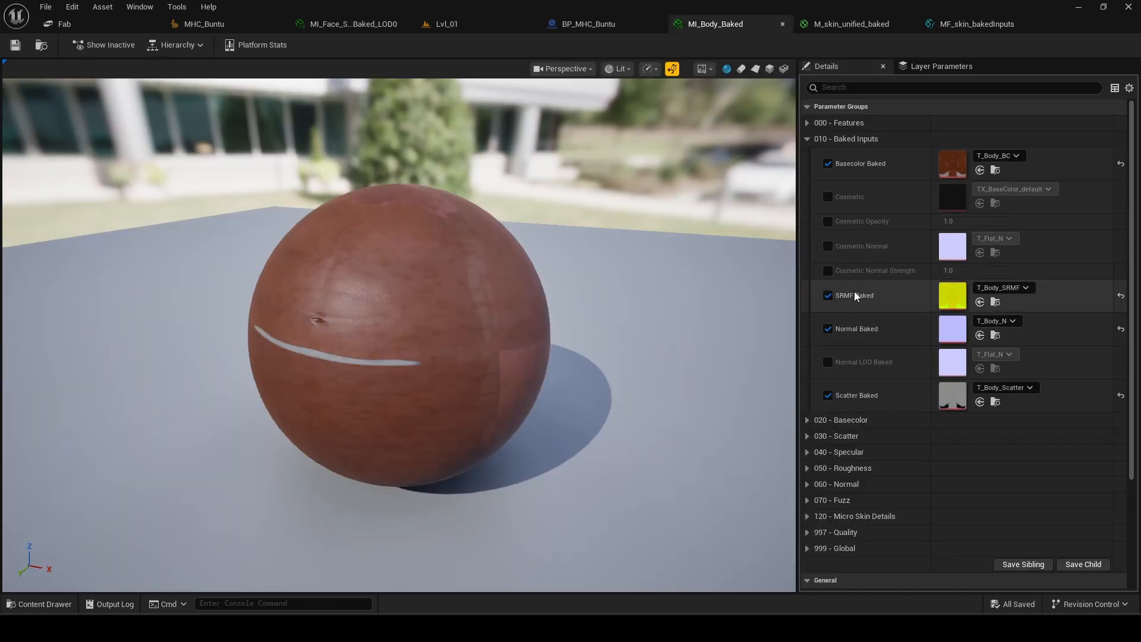
pyautogui.moveTo(570, 297); pyautogui.dragTo(683, 345)
pyautogui.moveTo(434, 352); pyautogui.dragTo(410, 352)
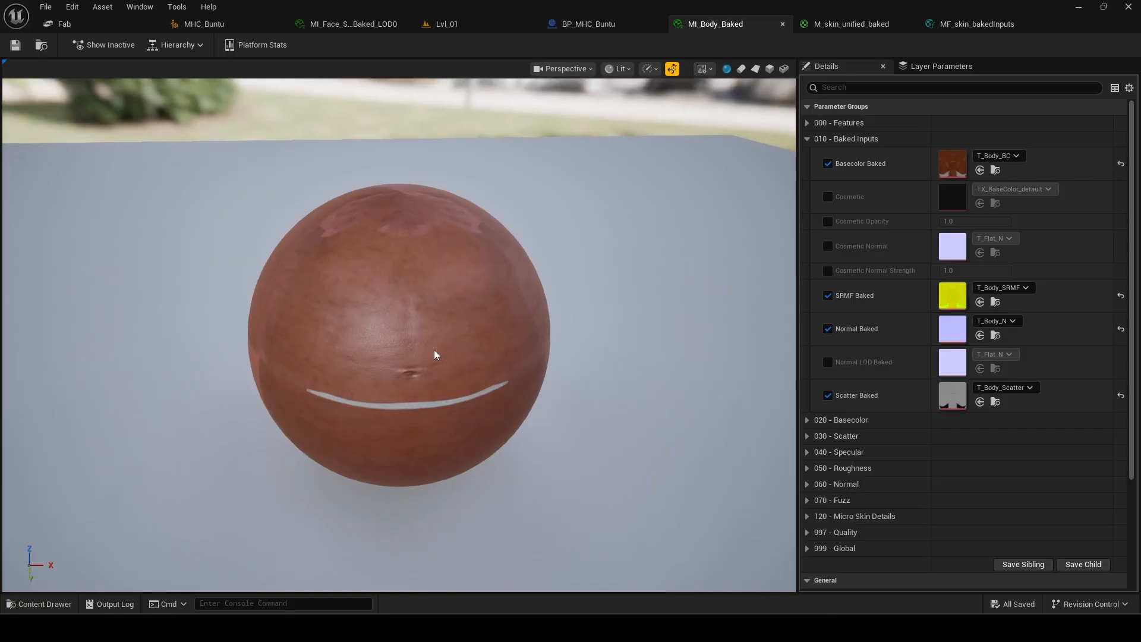
pyautogui.click(962, 25)
pyautogui.moveTo(475, 195); pyautogui.dragTo(491, 258, button='right')
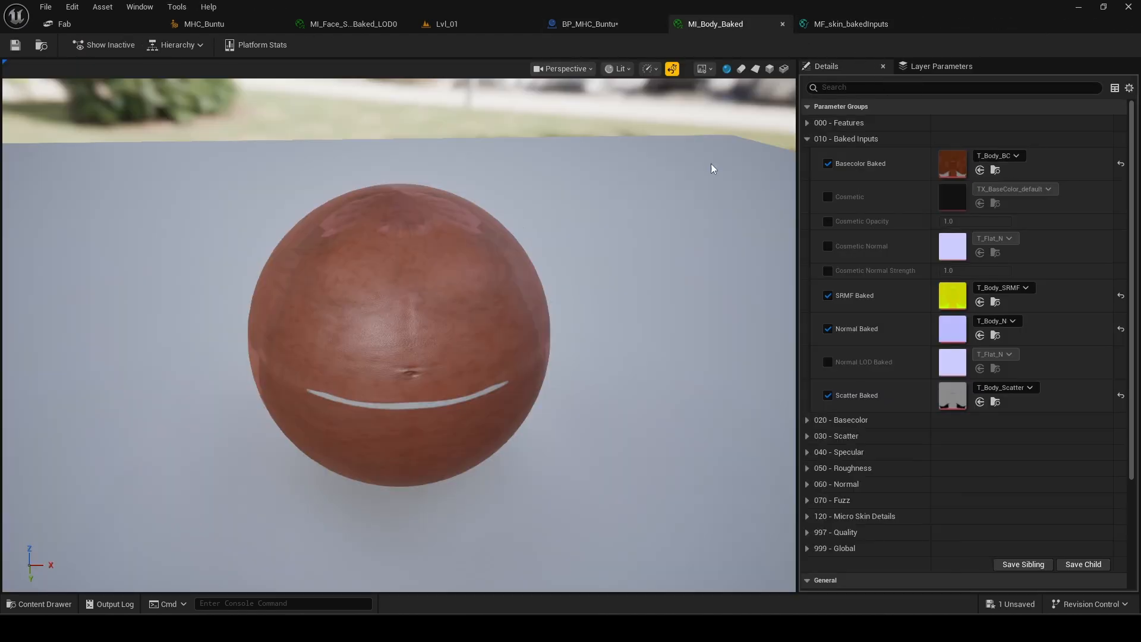
# Enable the Cosmetic, Cosmetic Opacity, Cosmetic Normal and Cosmetic Normal Strength overrides in MI_Body_Baked.
pyautogui.click(52, 602)
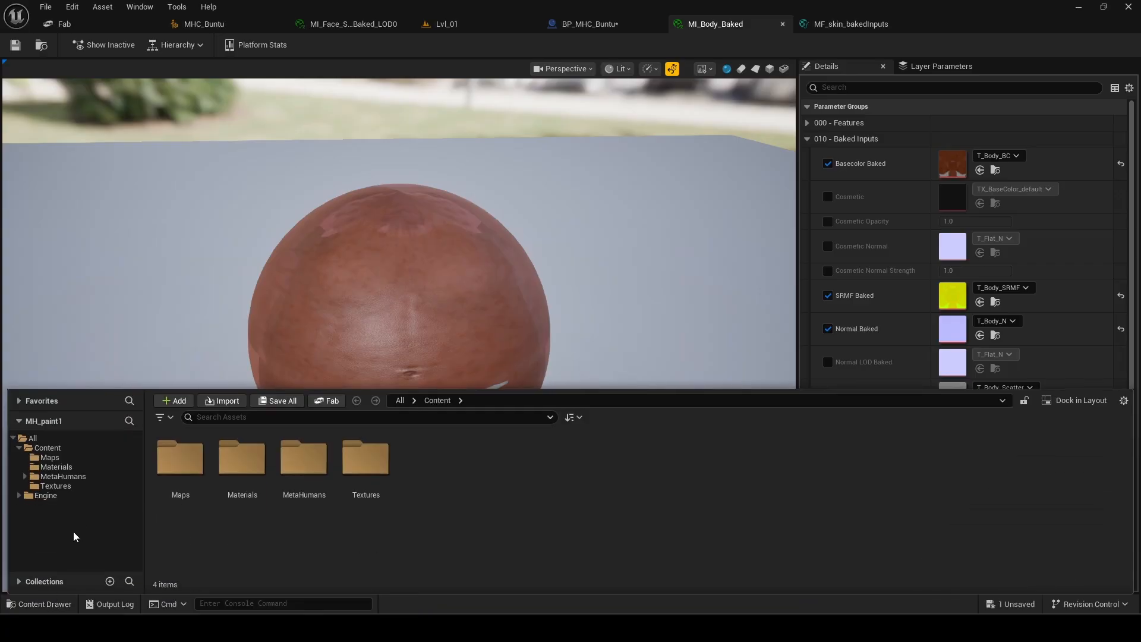
pyautogui.doubleClick(366, 466)
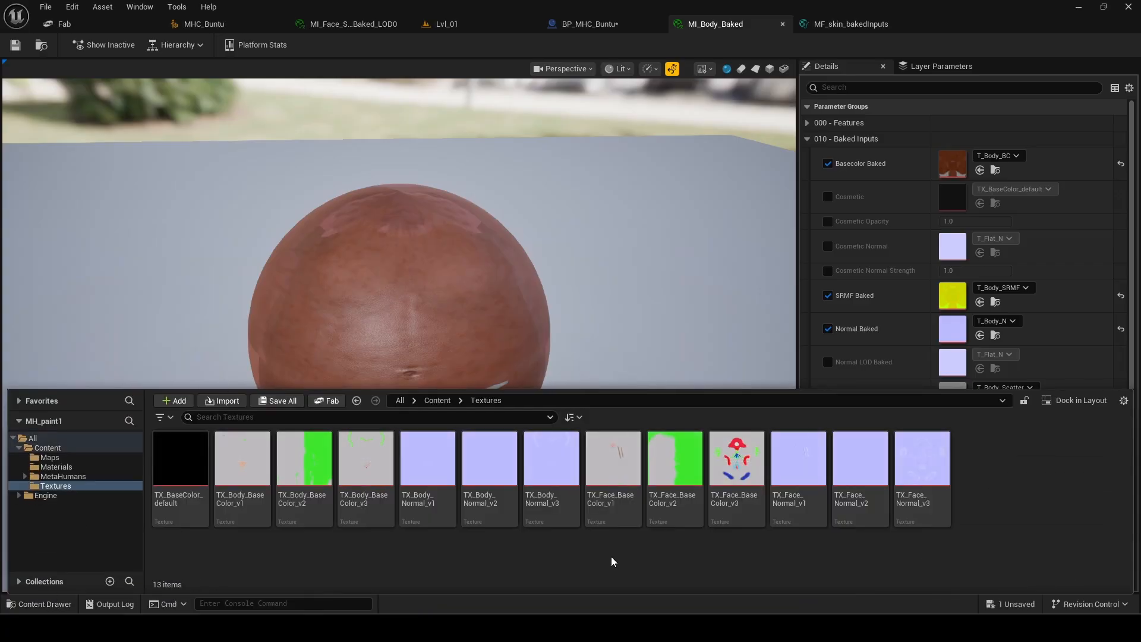
pyautogui.click(904, 201)
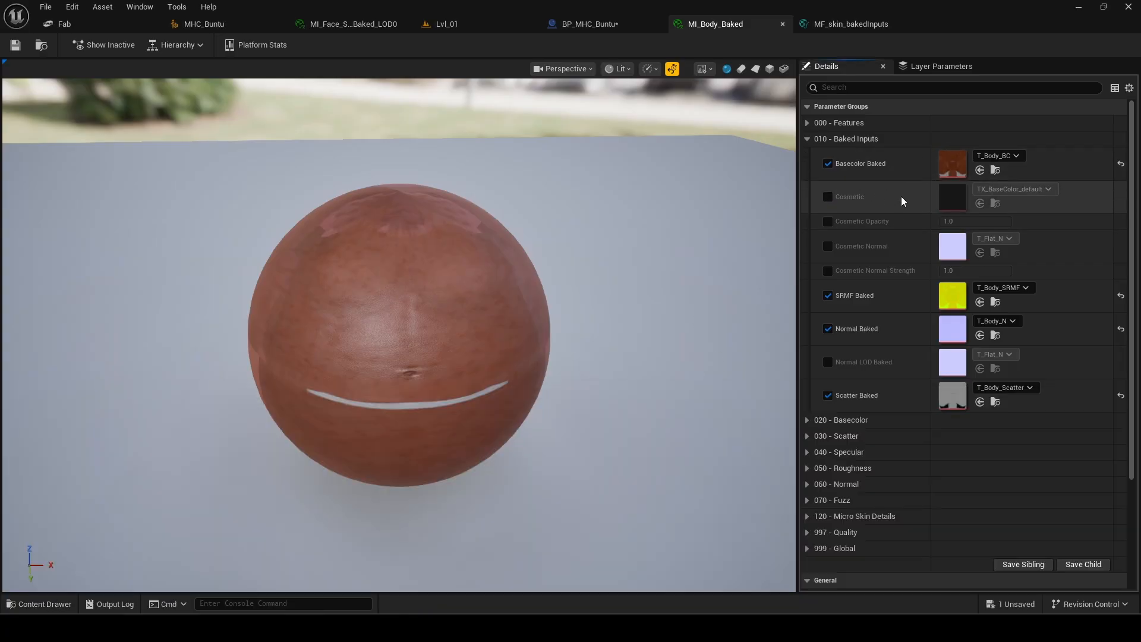
pyautogui.click(828, 196)
pyautogui.click(827, 221)
pyautogui.click(828, 246)
pyautogui.click(828, 270)
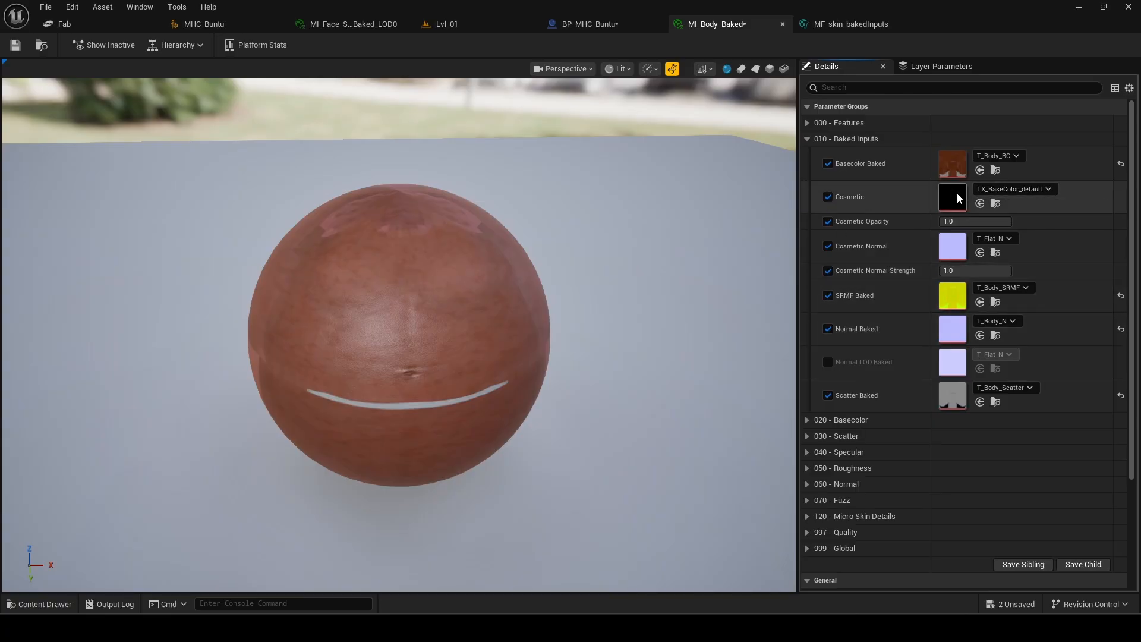
# Assign the TX_Body_BaseColor_v1 texture from the Textures folder to the Cosmetic parameter of MI_Body_Baked.
pyautogui.click(69, 608)
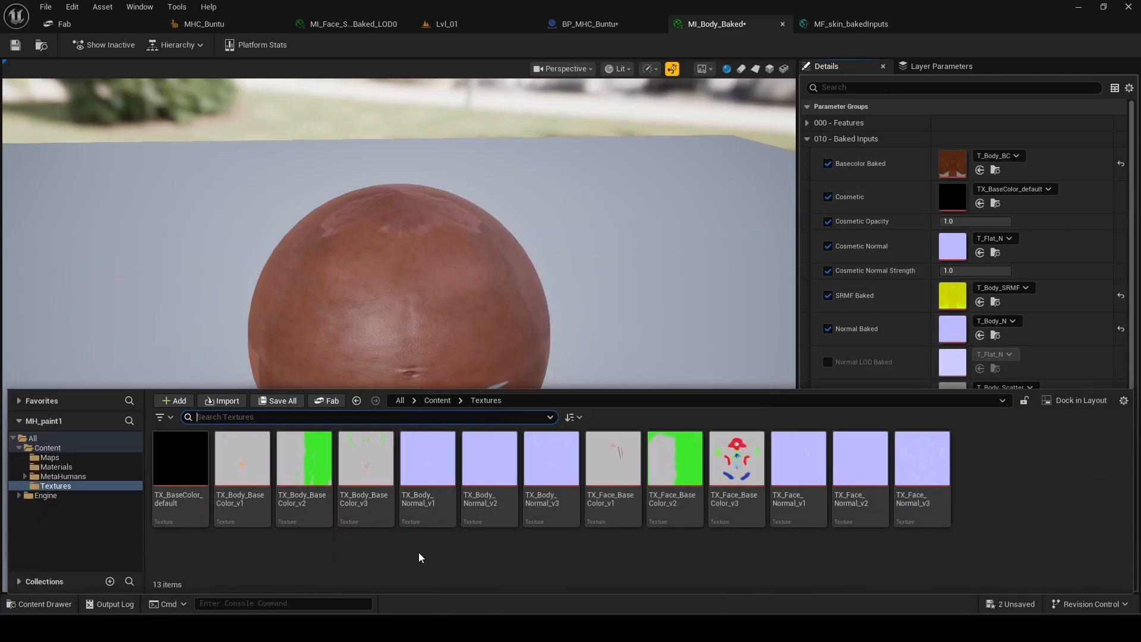
pyautogui.click(242, 469)
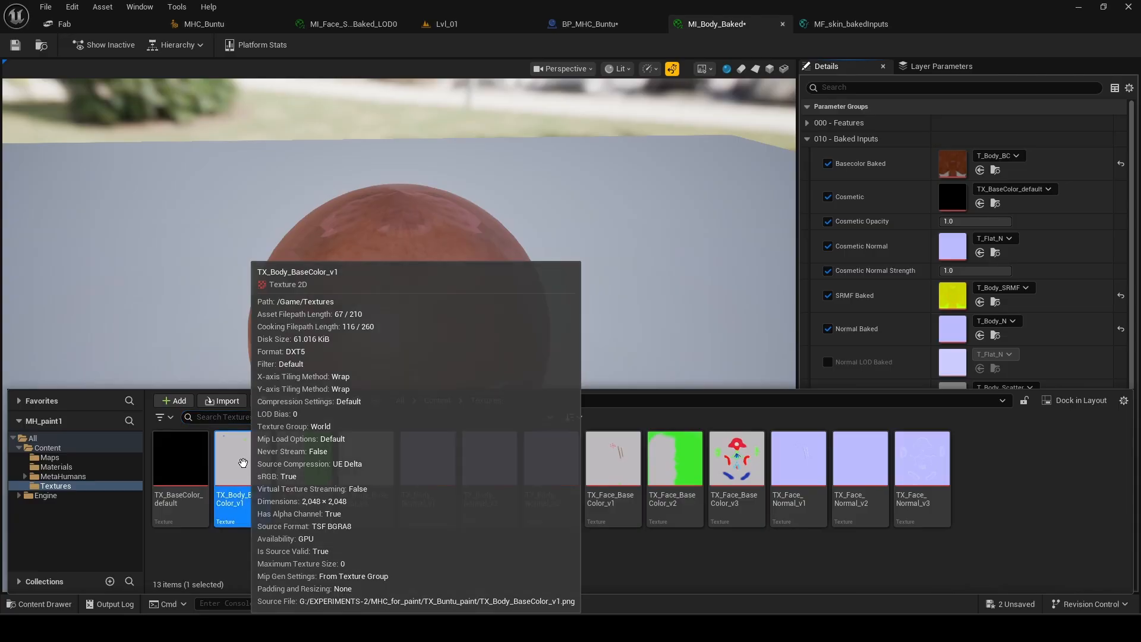
pyautogui.click(980, 204)
pyautogui.moveTo(769, 250)
pyautogui.mouseDown()
pyautogui.moveTo(731, 279)
pyautogui.moveTo(768, 249)
pyautogui.mouseUp()
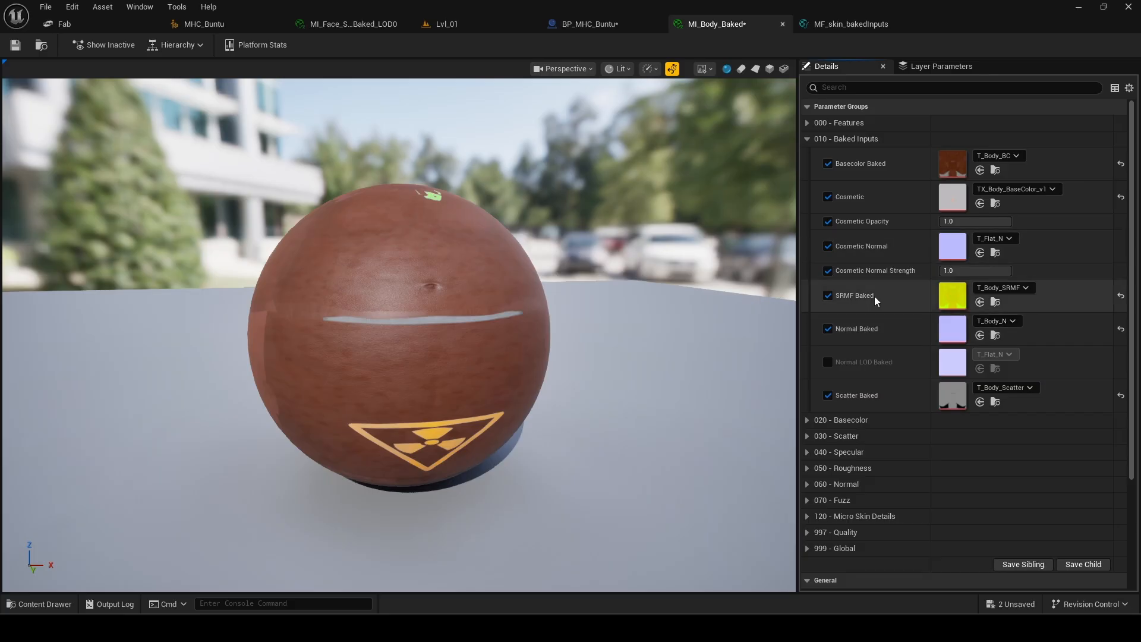
# Assign TX_Body_Normal_v1 to the Cosmetic Normal parameter of MI_Body_Baked and view the body in BP_MHC_Buntu.
pyautogui.click(39, 604)
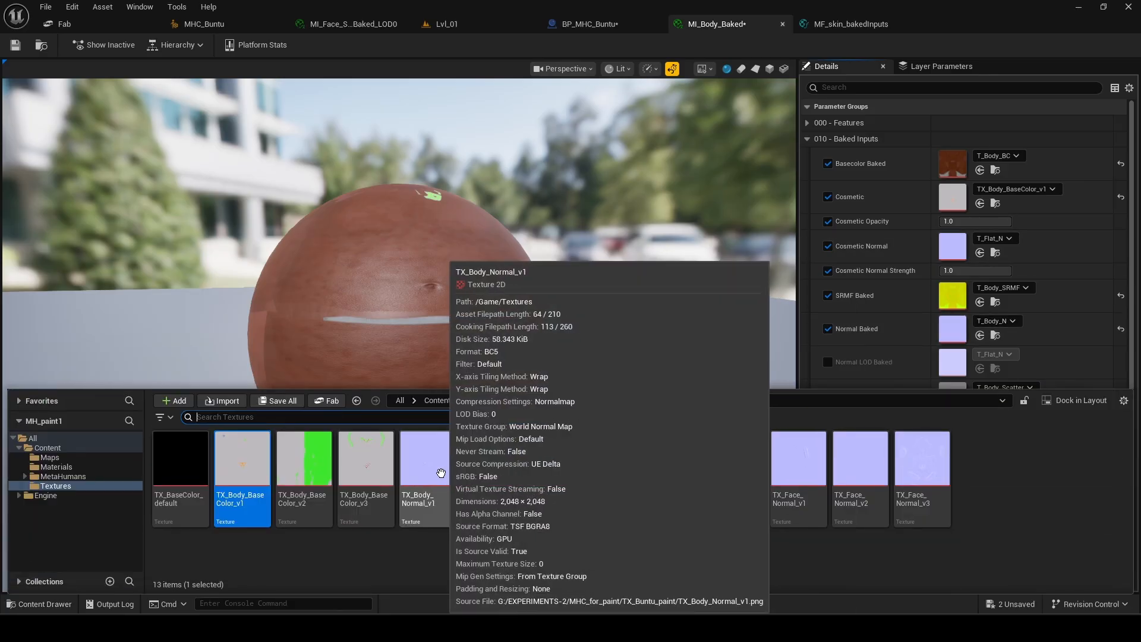
pyautogui.click(428, 464)
pyautogui.click(980, 252)
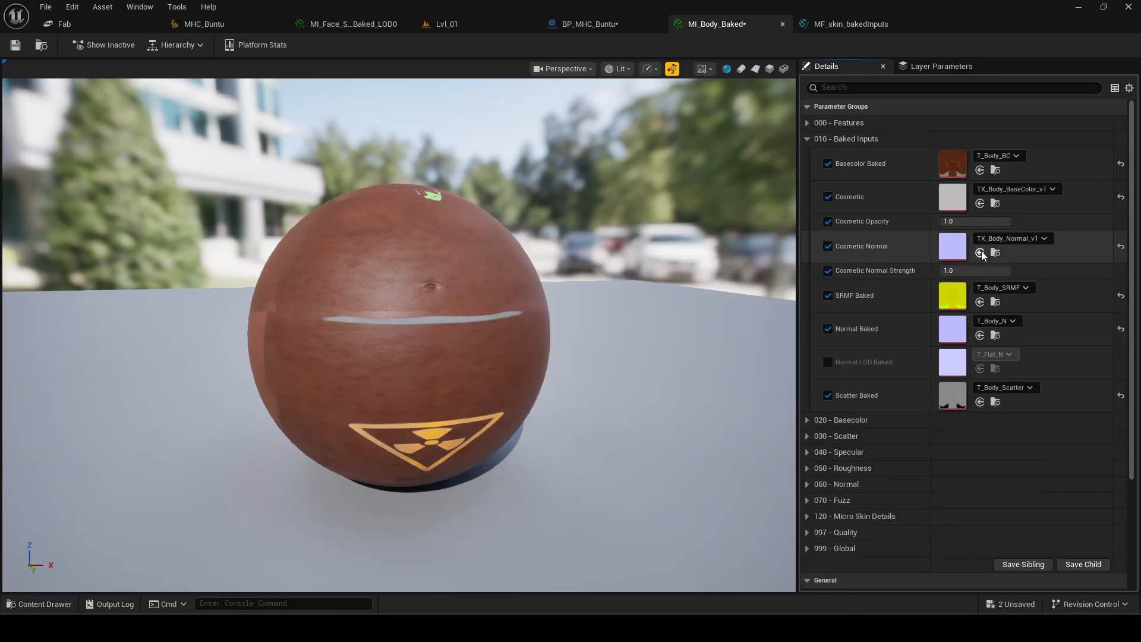
pyautogui.moveTo(430, 423); pyautogui.dragTo(475, 451)
pyautogui.click(603, 25)
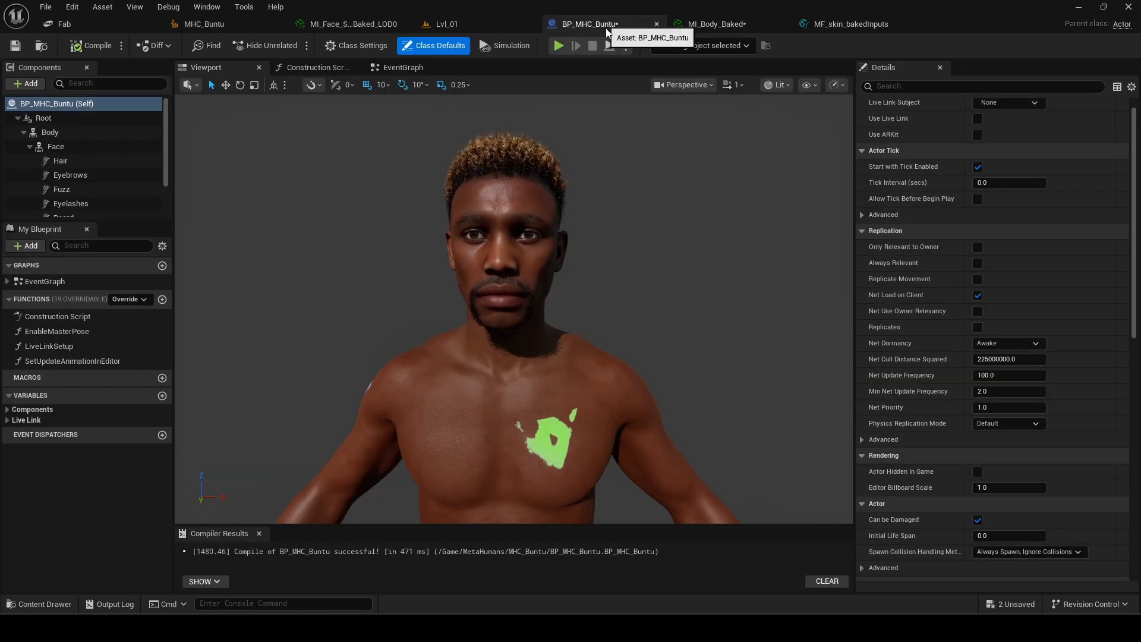
pyautogui.moveTo(346, 352); pyautogui.dragTo(380, 383)
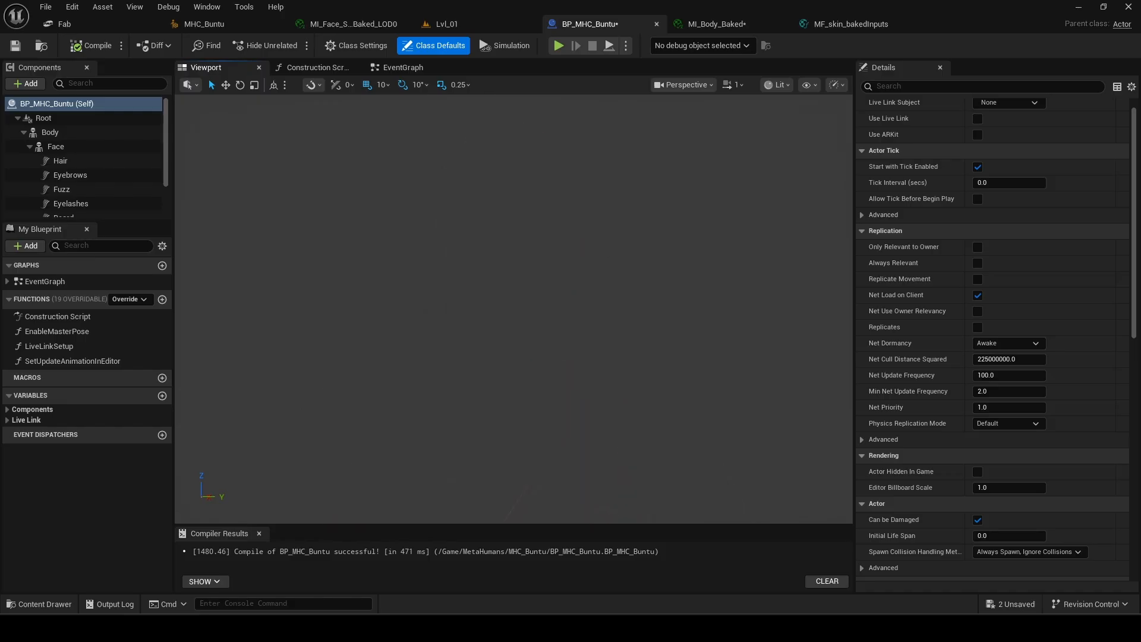
pyautogui.keyDown('alt'); pyautogui.moveTo(381, 384); pyautogui.dragTo(452, 383, button='right'); pyautogui.keyUp('alt')
# Assign TX_Face_BaseColor_v1 to the face material instance's Cosmetic parameter and try out its Cosmetic Opacity and Cosmetic Normal Strength.
pyautogui.click(351, 24)
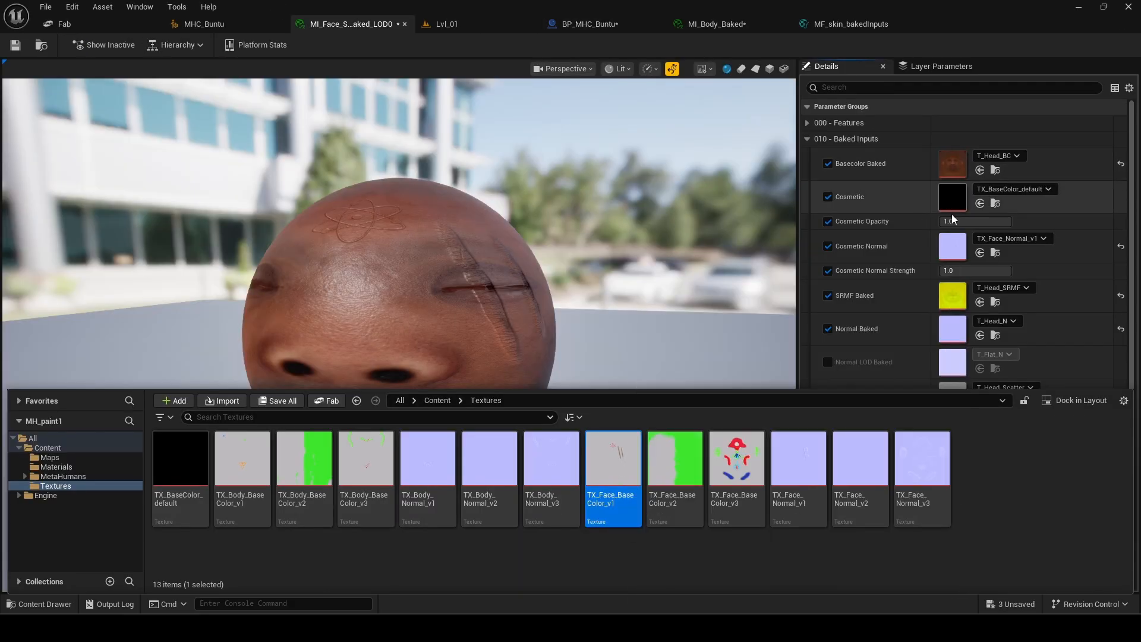
pyautogui.click(980, 204)
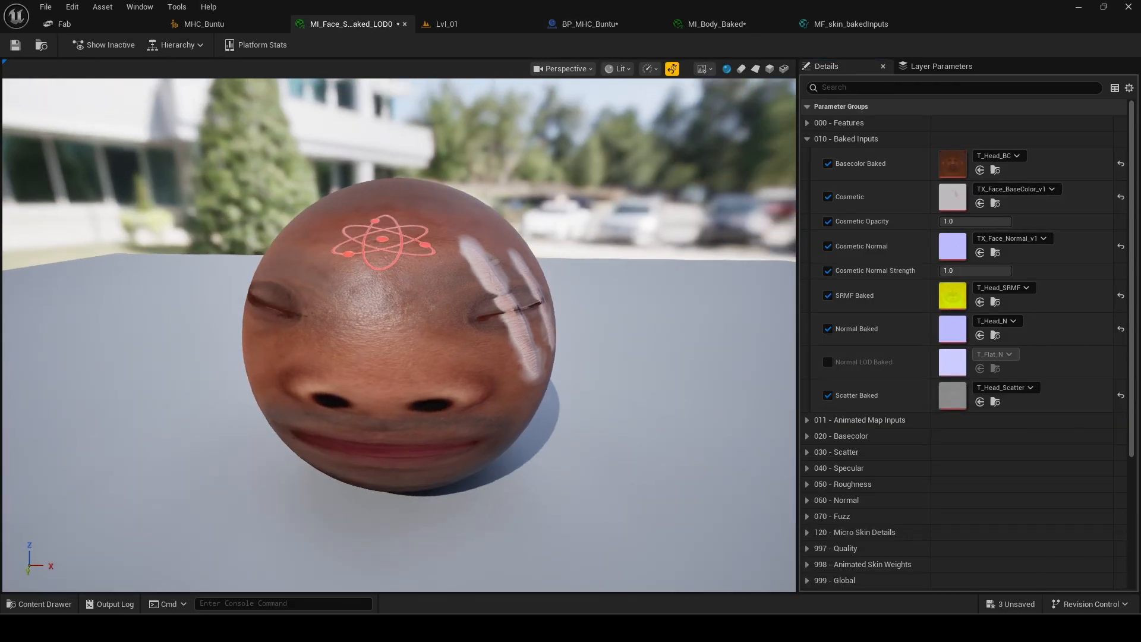
pyautogui.moveTo(459, 337); pyautogui.dragTo(452, 337)
pyautogui.moveTo(451, 339); pyautogui.dragTo(493, 339, button='right')
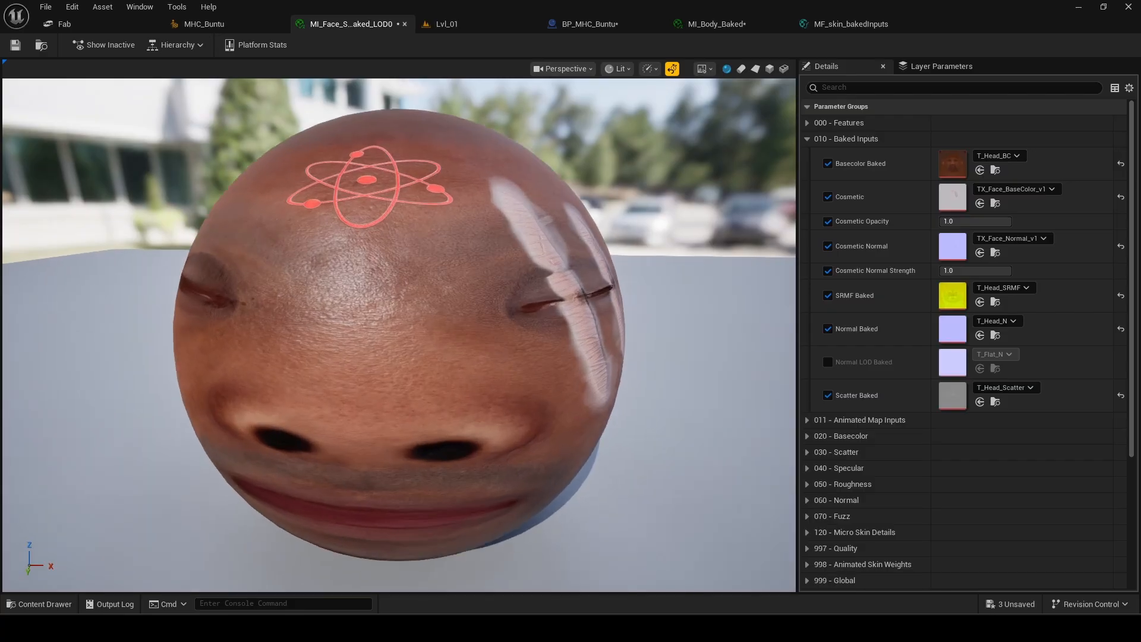
pyautogui.moveTo(451, 338)
pyautogui.mouseDown()
pyautogui.moveTo(312, 315)
pyautogui.moveTo(356, 351)
pyautogui.mouseUp()
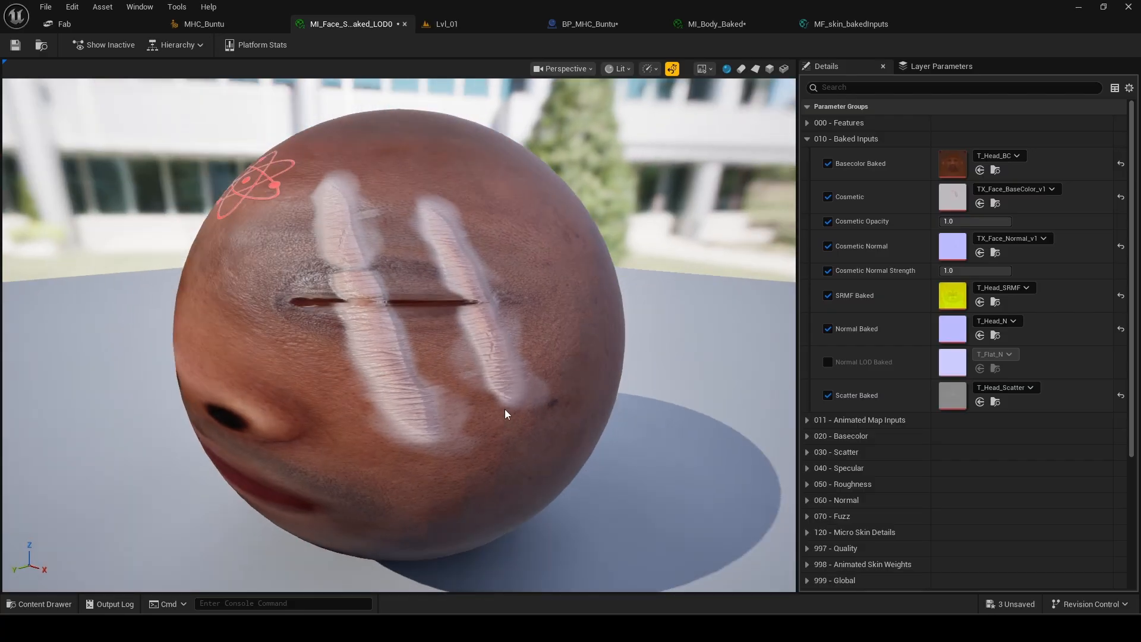
pyautogui.moveTo(459, 436); pyautogui.dragTo(459, 331)
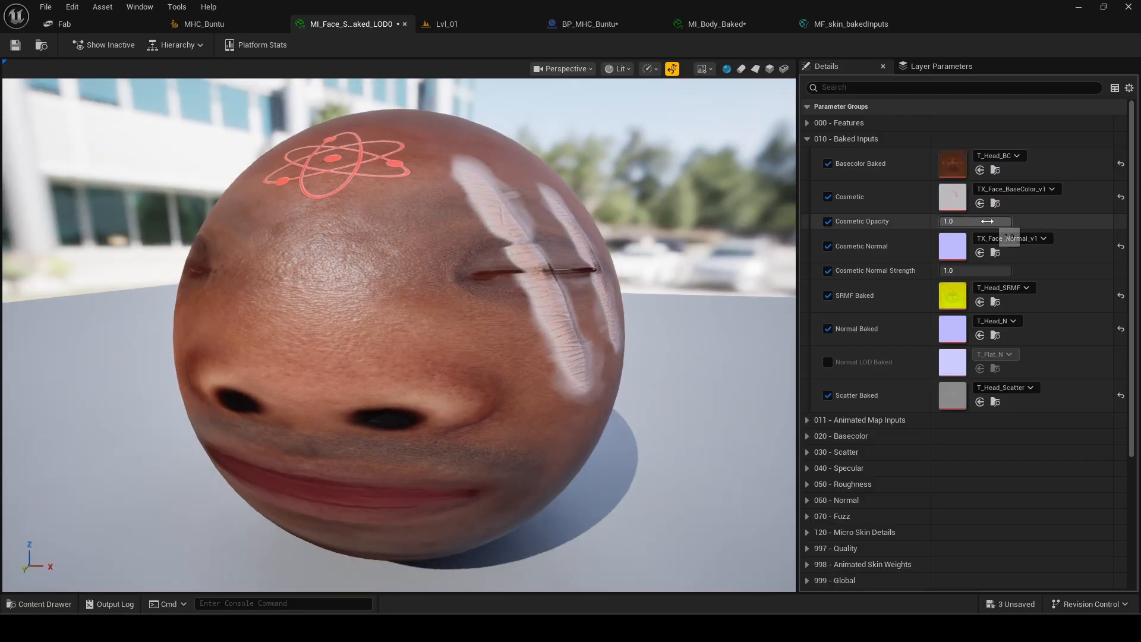
pyautogui.moveTo(1004, 224)
pyautogui.mouseDown()
pyautogui.moveTo(948, 222)
pyautogui.moveTo(1012, 221)
pyautogui.mouseUp()
pyautogui.moveTo(978, 271); pyautogui.dragTo(1012, 271)
# Examine the v1 cosmetic paint on the character's face, forehead and chest from several angles in BP_MHC_Buntu.
pyautogui.click(590, 24)
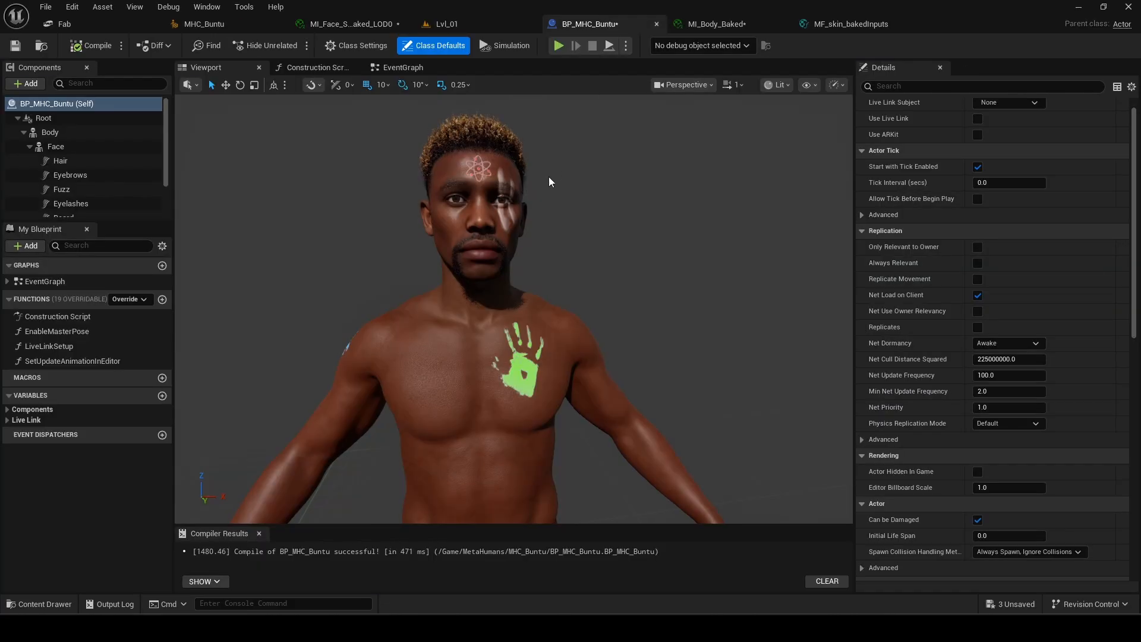
pyautogui.keyDown('alt'); pyautogui.moveTo(507, 198); pyautogui.dragTo(484, 198); pyautogui.keyUp('alt')
pyautogui.keyDown('alt'); pyautogui.moveTo(507, 198); pyautogui.dragTo(553, 199, button='right'); pyautogui.keyUp('alt')
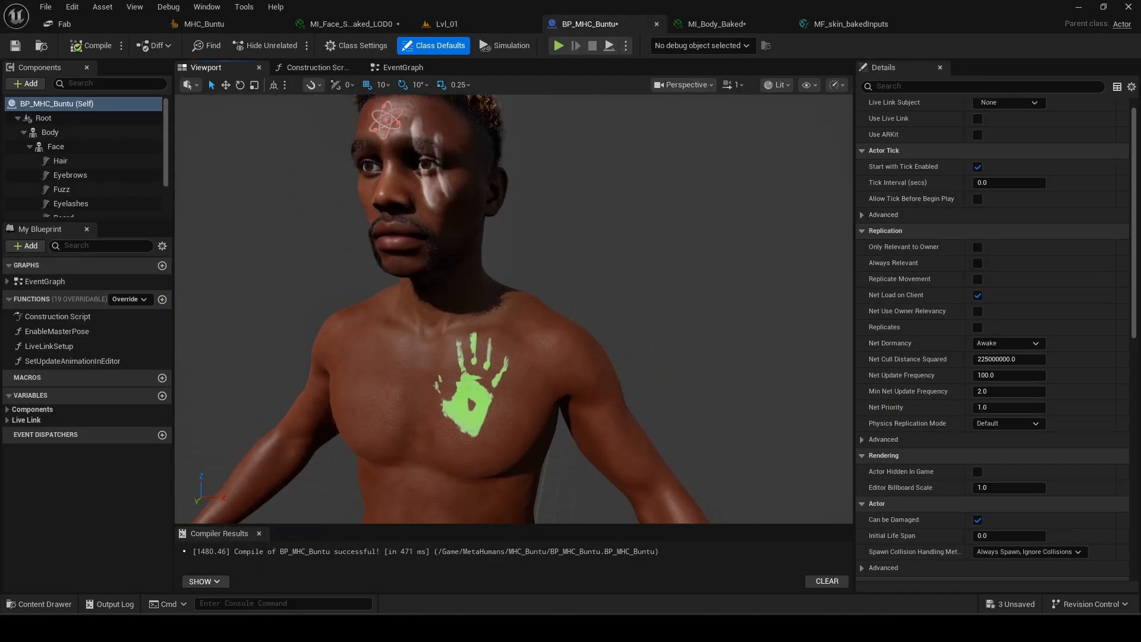
pyautogui.keyDown('alt'); pyautogui.moveTo(507, 198); pyautogui.dragTo(551, 306, button='middle'); pyautogui.keyUp('alt')
pyautogui.keyDown('alt'); pyautogui.moveTo(440, 242); pyautogui.dragTo(512, 242, button='right'); pyautogui.keyUp('alt')
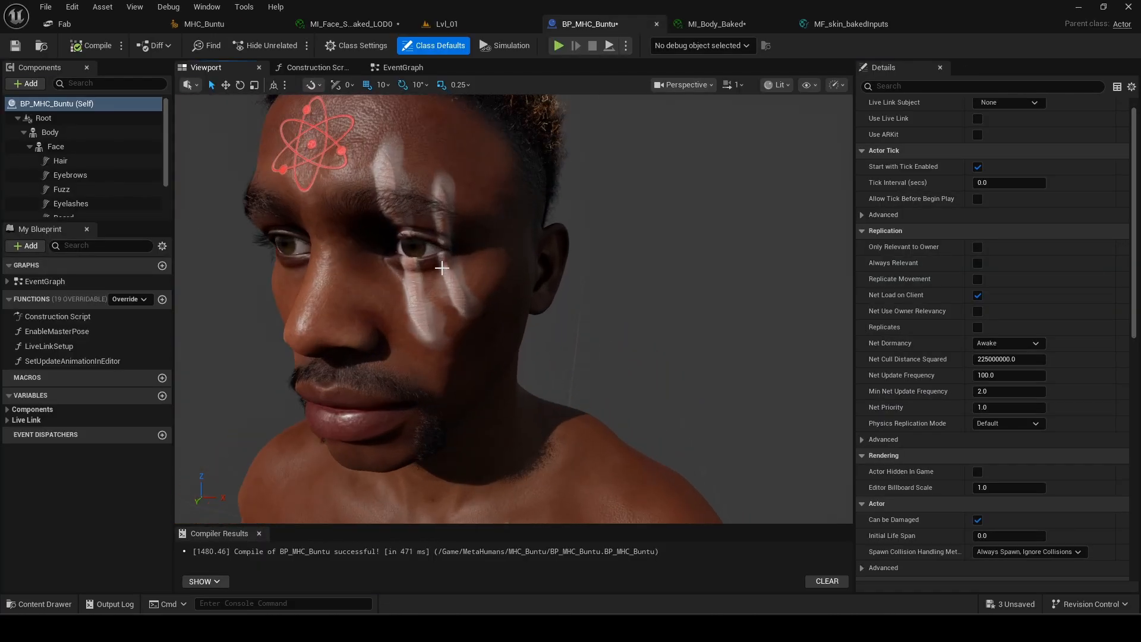
pyautogui.keyDown('alt'); pyautogui.moveTo(442, 268); pyautogui.dragTo(510, 248); pyautogui.keyUp('alt')
pyautogui.keyDown('alt'); pyautogui.moveTo(441, 268); pyautogui.dragTo(445, 327, button='middle'); pyautogui.keyUp('alt')
pyautogui.keyDown('alt'); pyautogui.moveTo(441, 268); pyautogui.dragTo(489, 286); pyautogui.keyUp('alt')
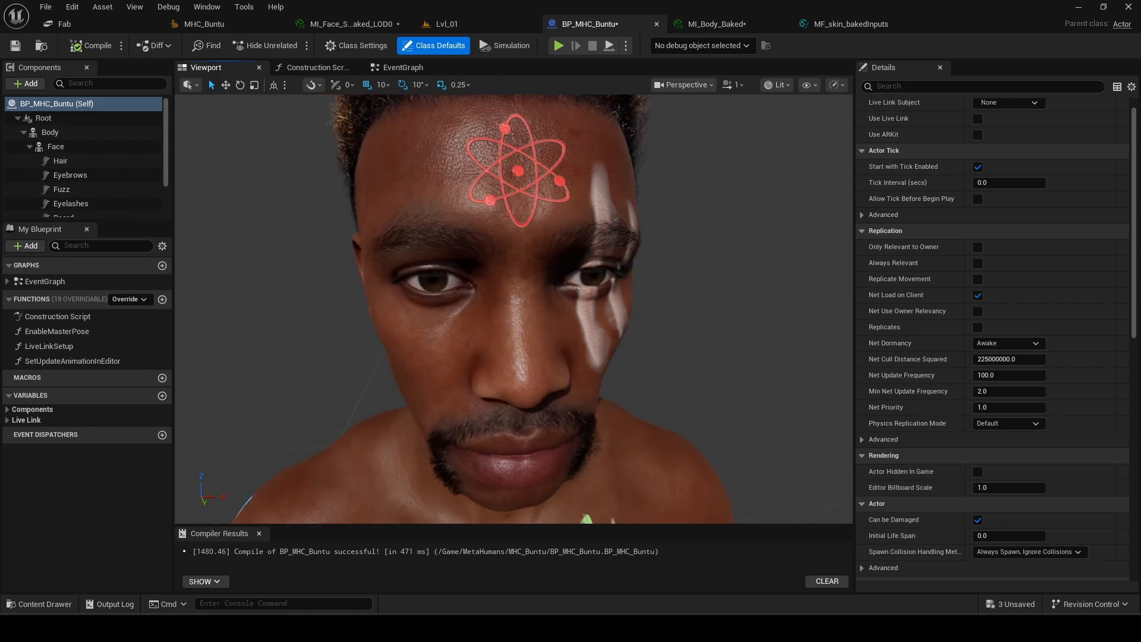
pyautogui.keyDown('alt'); pyautogui.moveTo(547, 328); pyautogui.dragTo(513, 279); pyautogui.keyUp('alt')
pyautogui.keyDown('alt'); pyautogui.moveTo(546, 328); pyautogui.dragTo(576, 330, button='right'); pyautogui.keyUp('alt')
pyautogui.keyDown('alt'); pyautogui.moveTo(546, 327); pyautogui.dragTo(582, 161, button='middle'); pyautogui.keyUp('alt')
pyautogui.moveTo(546, 327)
pyautogui.keyDown('alt'); pyautogui.mouseDown()
pyautogui.moveTo(469, 325)
pyautogui.moveTo(535, 320)
pyautogui.mouseUp(); pyautogui.keyUp('alt')
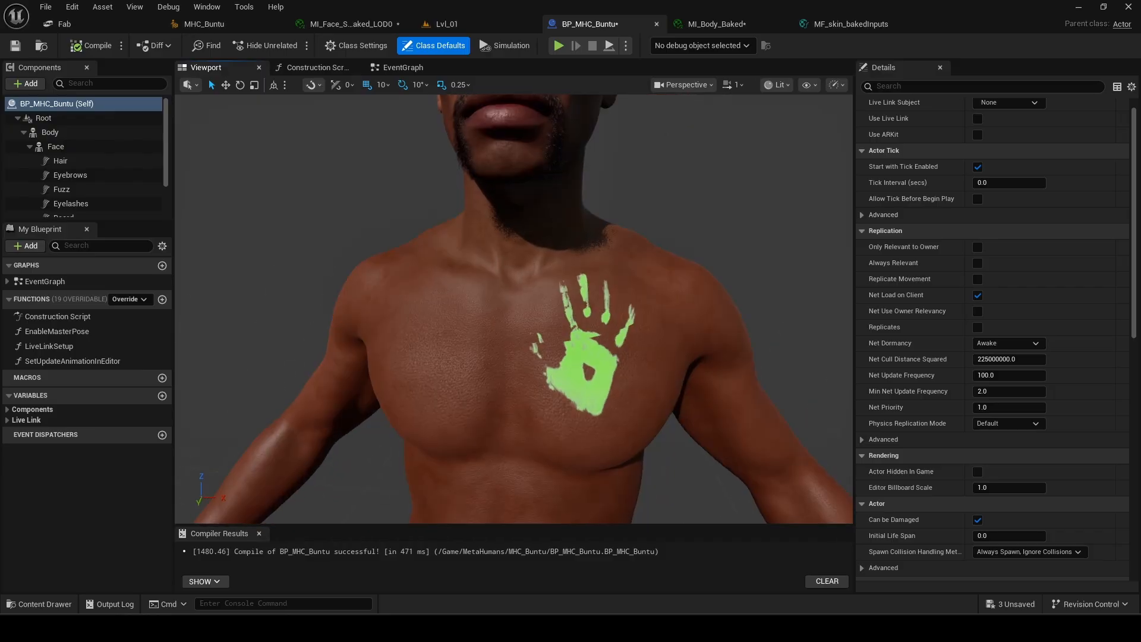
pyautogui.keyDown('alt'); pyautogui.moveTo(513, 309); pyautogui.dragTo(532, 304); pyautogui.keyUp('alt')
pyautogui.keyDown('alt'); pyautogui.moveTo(532, 304); pyautogui.dragTo(501, 309, button='right'); pyautogui.keyUp('alt')
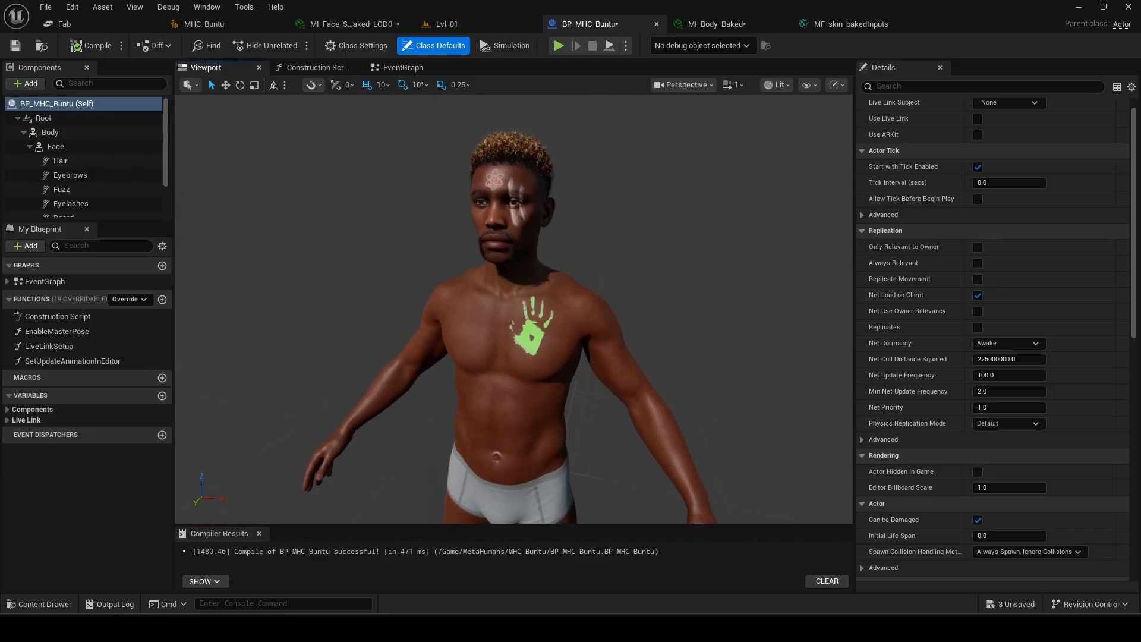
pyautogui.keyDown('alt'); pyautogui.moveTo(589, 279); pyautogui.dragTo(625, 277, button='right'); pyautogui.keyUp('alt')
pyautogui.keyDown('alt'); pyautogui.moveTo(582, 269); pyautogui.dragTo(618, 268); pyautogui.keyUp('alt')
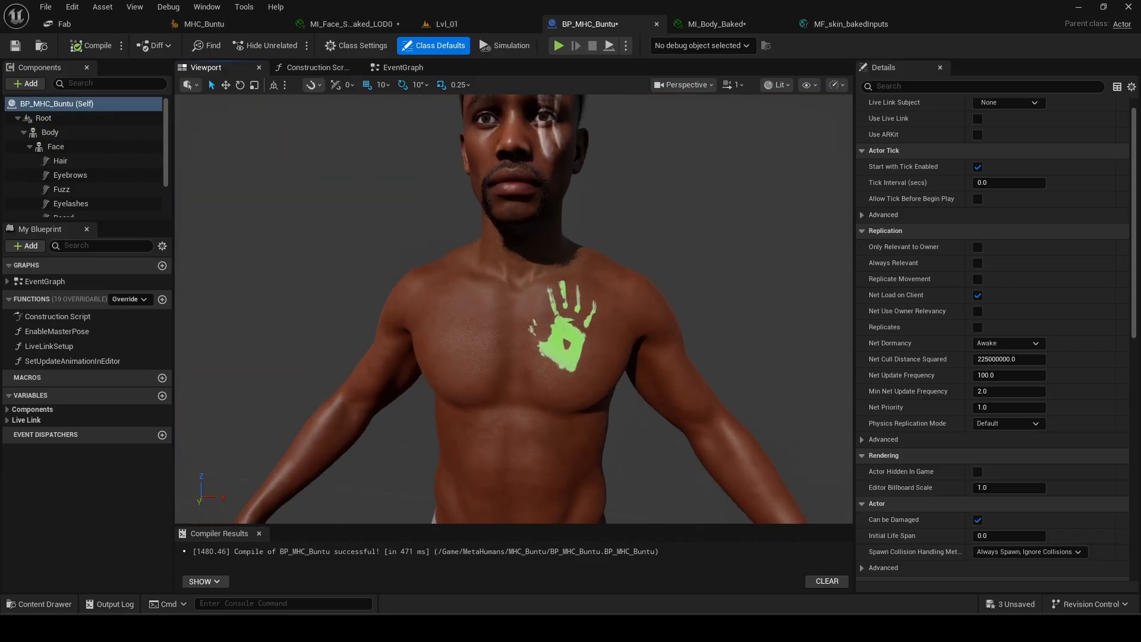
pyautogui.keyDown('alt'); pyautogui.moveTo(583, 268); pyautogui.dragTo(536, 321, button='middle'); pyautogui.keyUp('alt')
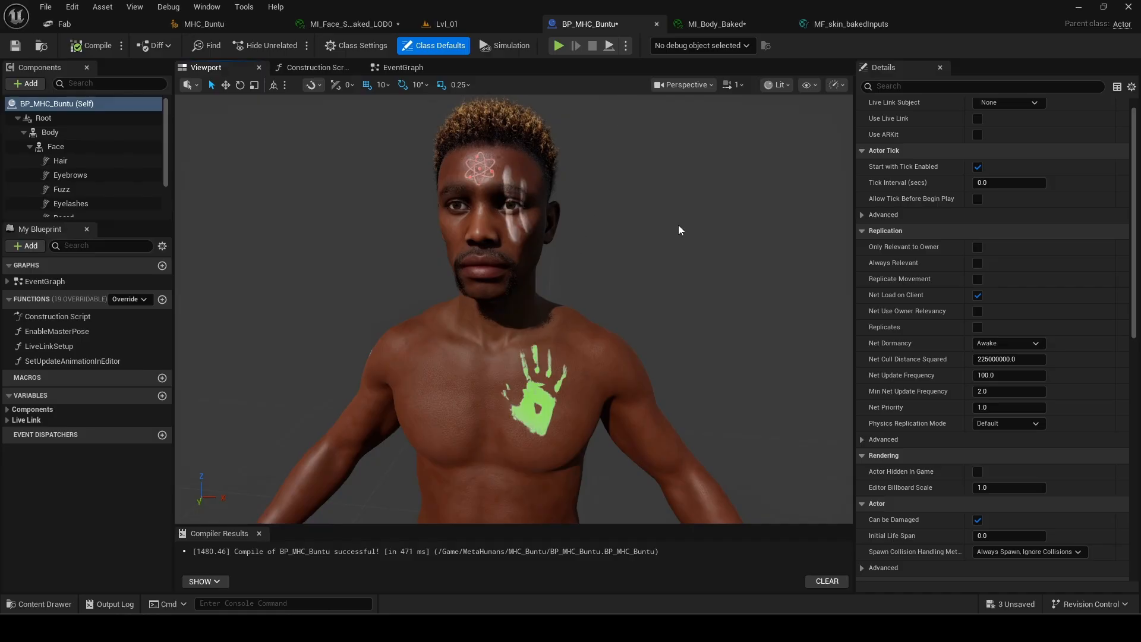
# Set the Cosmetic Normal texture of MI_Body_Baked to TX_Body_Normal_v2.
pyautogui.click(716, 24)
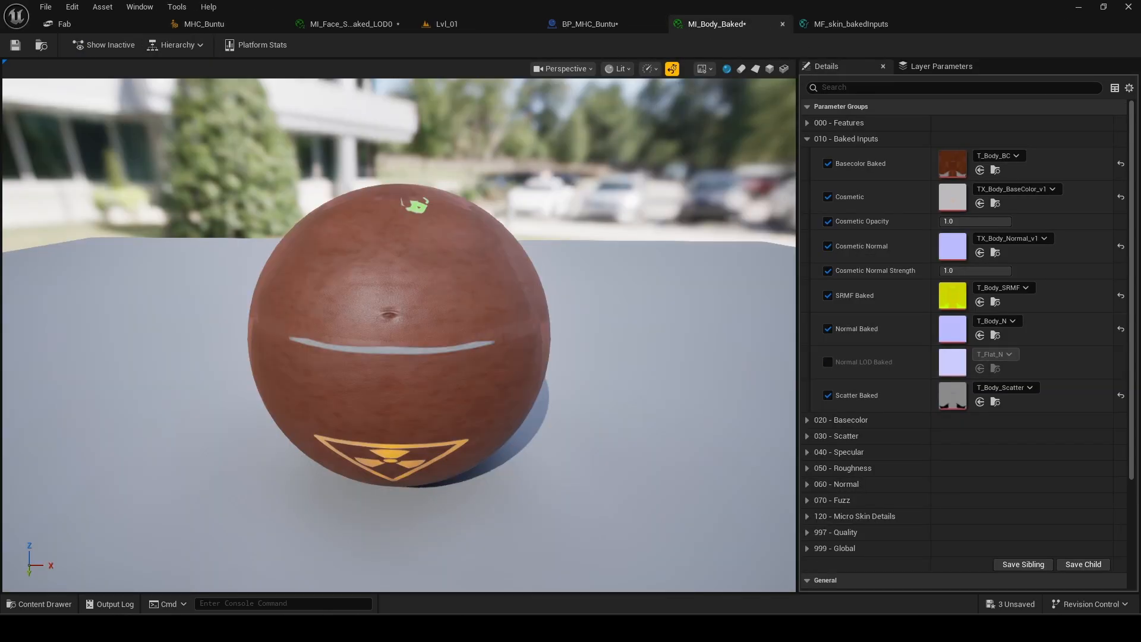
pyautogui.click(1010, 238)
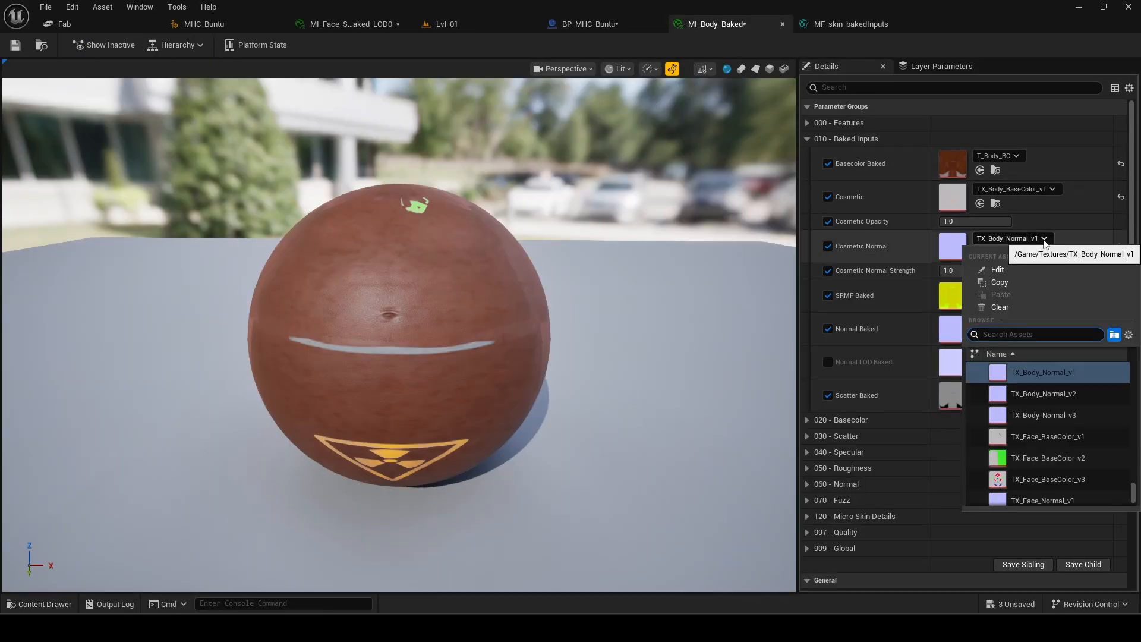
pyautogui.click(1046, 394)
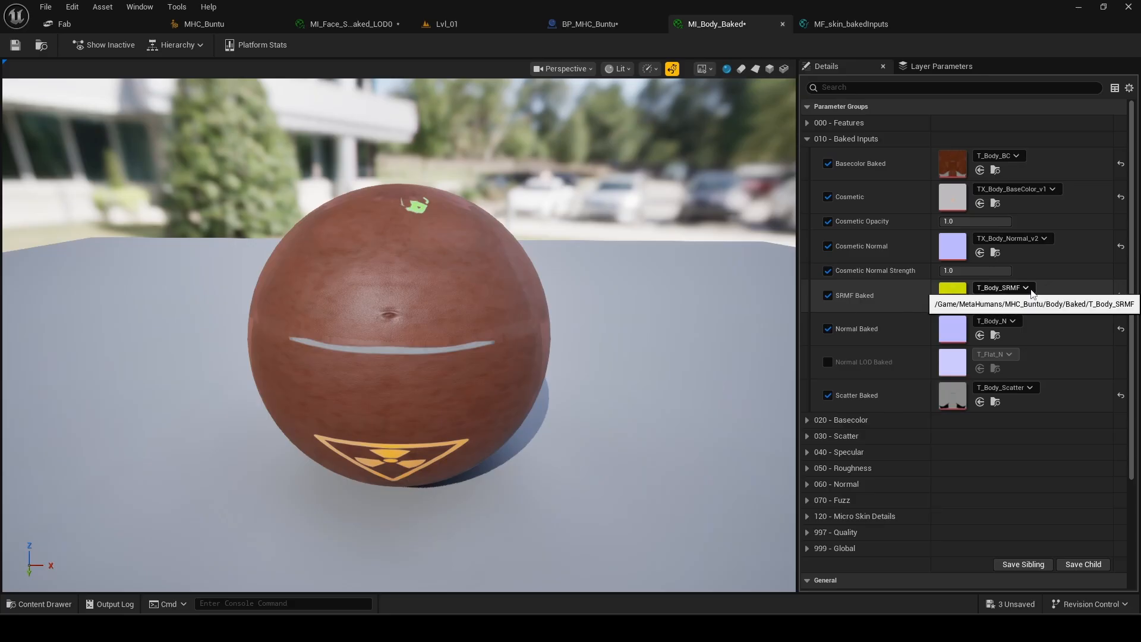
# Set the Cosmetic texture of MI_Body_Baked to TX_Body_BaseColor_v2.
pyautogui.click(1062, 188)
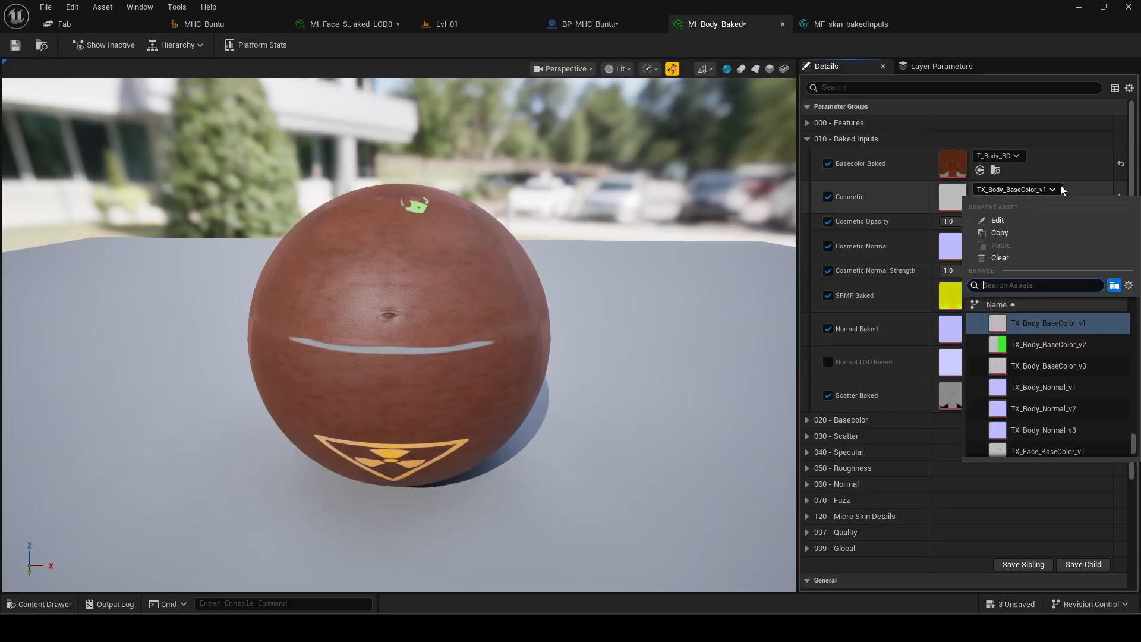
pyautogui.click(1067, 345)
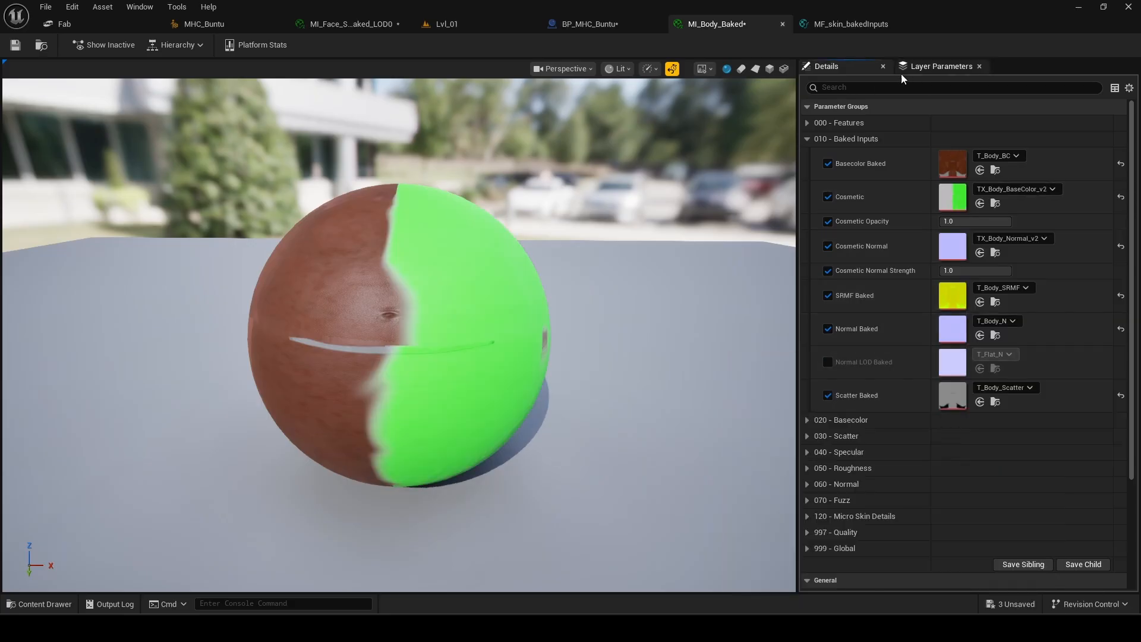
pyautogui.click(838, 27)
pyautogui.click(704, 24)
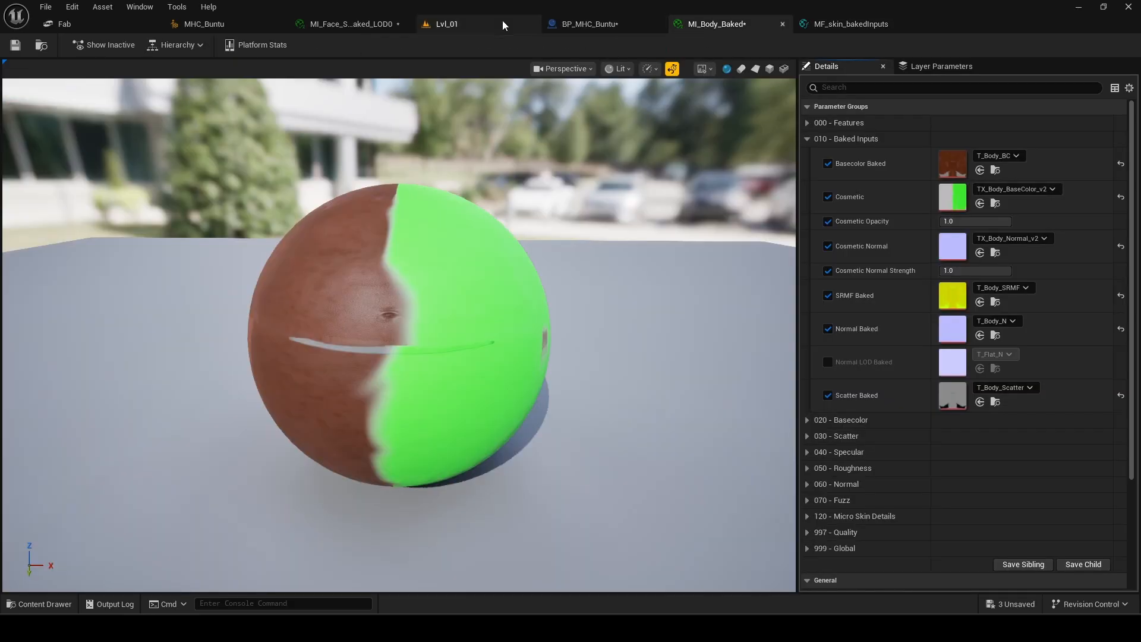
# Set the face material instance's Cosmetic texture to TX_Face_BaseColor_v2 and its Cosmetic Normal to TX_Face_Normal_v2.
pyautogui.moveTo(347, 24); pyautogui.dragTo(767, 38)
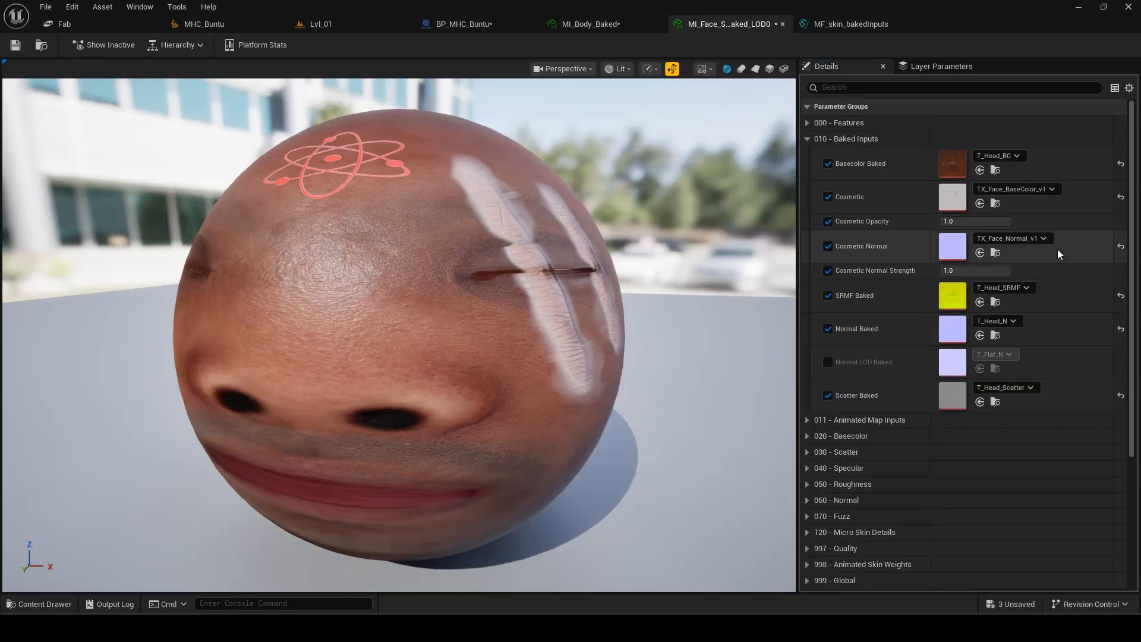
pyautogui.click(1035, 190)
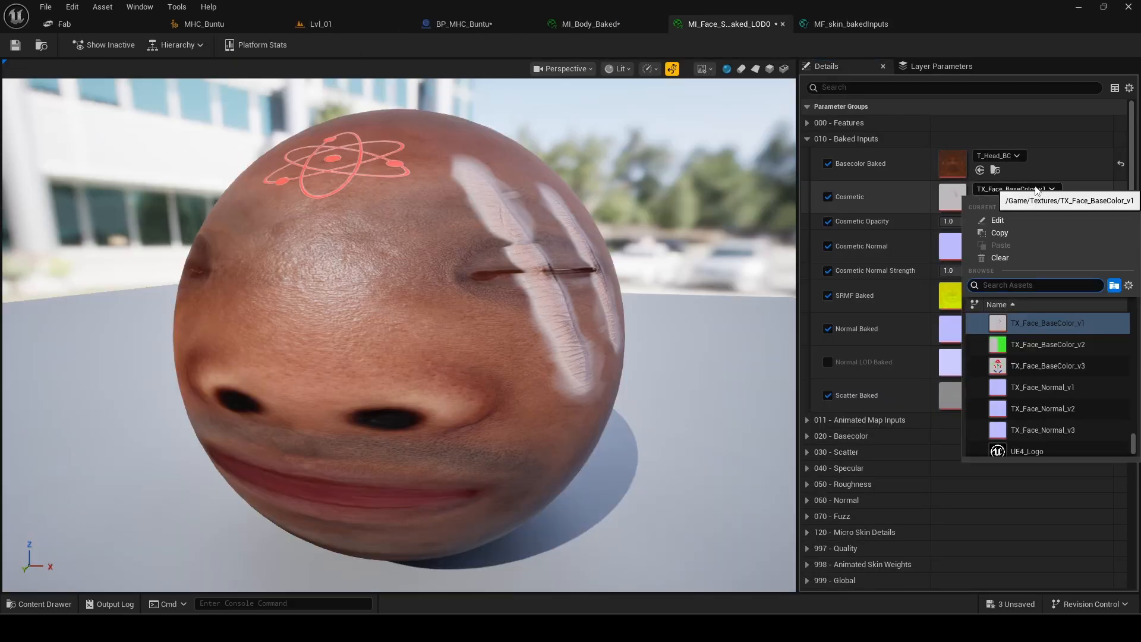
pyautogui.click(1079, 345)
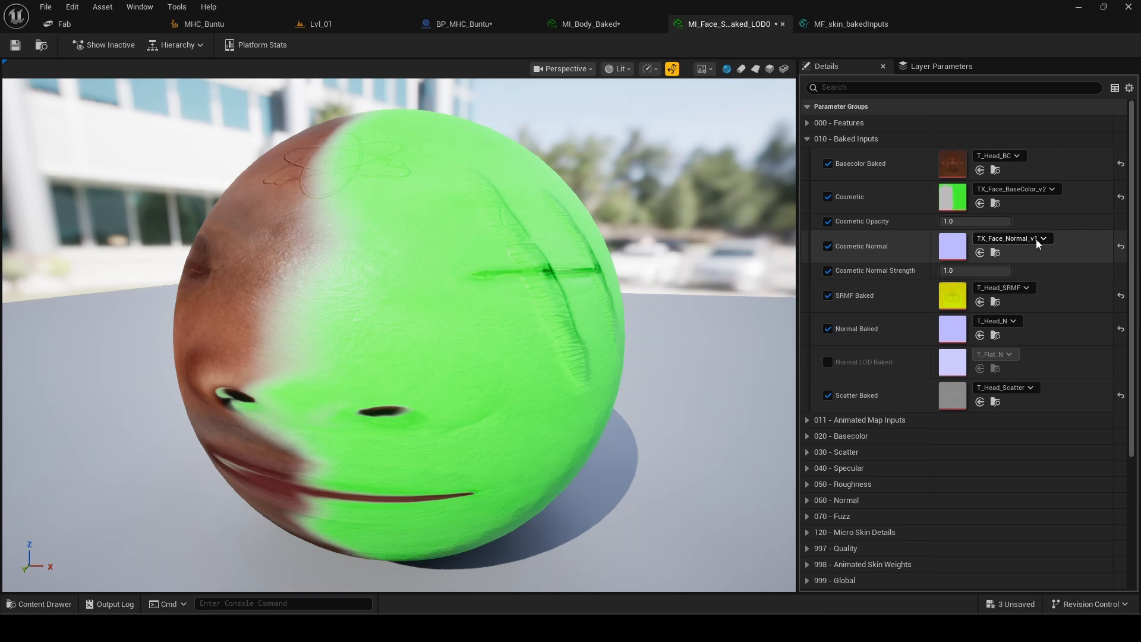
pyautogui.click(1036, 239)
pyautogui.click(1062, 395)
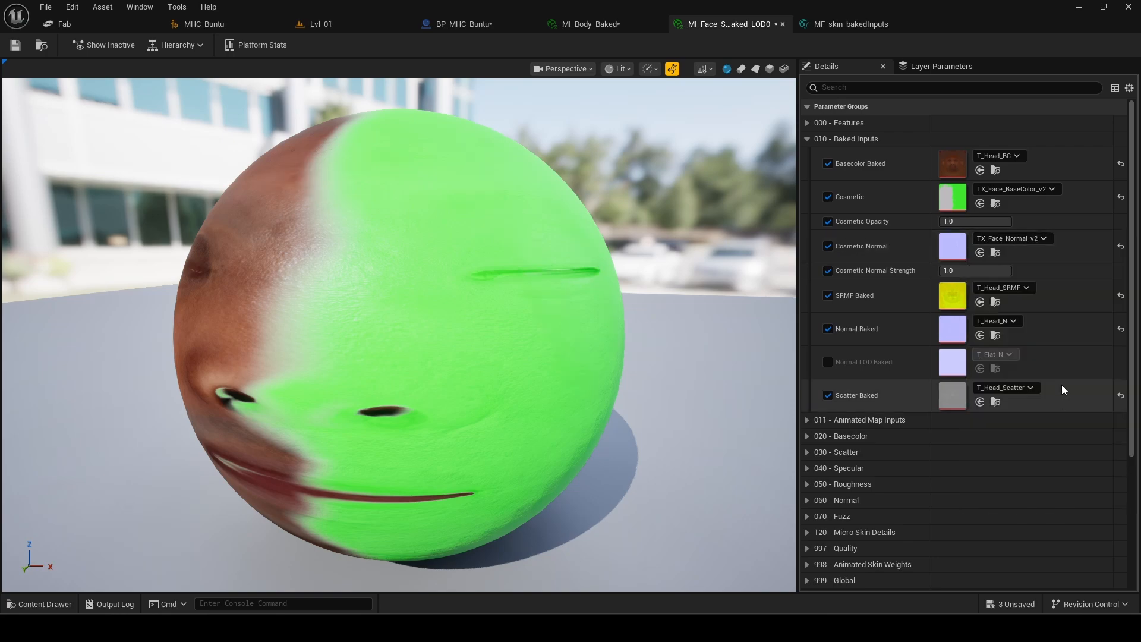
# Examine the v2 cosmetic paint on the character's full body and up close on the face in BP_MHC_Buntu.
pyautogui.click(484, 25)
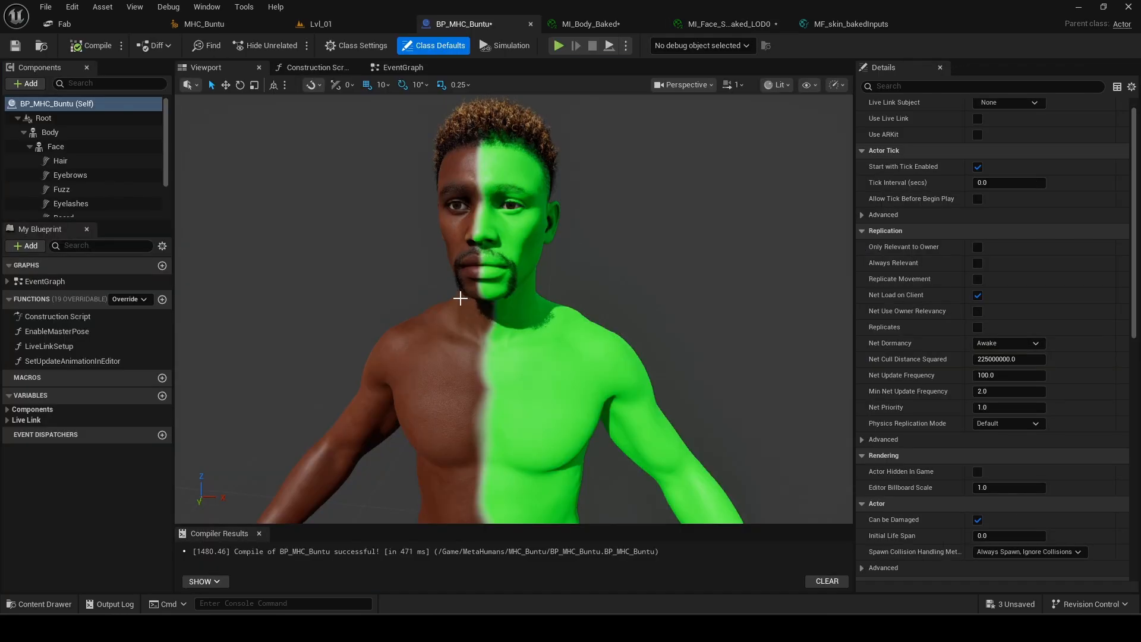
pyautogui.keyDown('alt'); pyautogui.moveTo(460, 298); pyautogui.dragTo(399, 298); pyautogui.keyUp('alt')
pyautogui.scroll(-8, 386, 286)
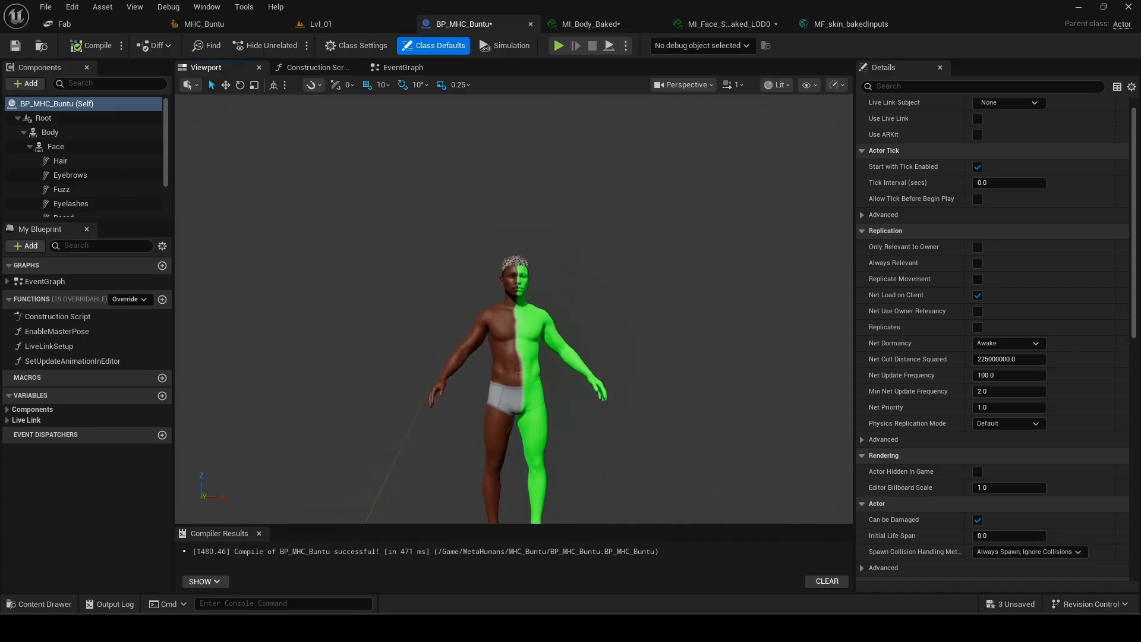
pyautogui.scroll(4, 434, 300)
pyautogui.moveTo(433, 300)
pyautogui.keyDown('alt'); pyautogui.mouseDown()
pyautogui.moveTo(267, 297)
pyautogui.moveTo(428, 297)
pyautogui.mouseUp(); pyautogui.keyUp('alt')
pyautogui.keyDown('alt'); pyautogui.moveTo(410, 237); pyautogui.dragTo(455, 233, button='right'); pyautogui.keyUp('alt')
pyautogui.moveTo(454, 233)
pyautogui.keyDown('alt'); pyautogui.mouseDown(button='middle')
pyautogui.moveTo(455, 181)
pyautogui.moveTo(452, 254)
pyautogui.mouseUp(button='middle'); pyautogui.keyUp('alt')
pyautogui.keyDown('alt'); pyautogui.moveTo(451, 255); pyautogui.dragTo(493, 255, button='right'); pyautogui.keyUp('alt')
pyautogui.moveTo(473, 289)
pyautogui.keyDown('alt'); pyautogui.mouseDown()
pyautogui.moveTo(535, 289)
pyautogui.moveTo(481, 289)
pyautogui.mouseUp(); pyautogui.keyUp('alt')
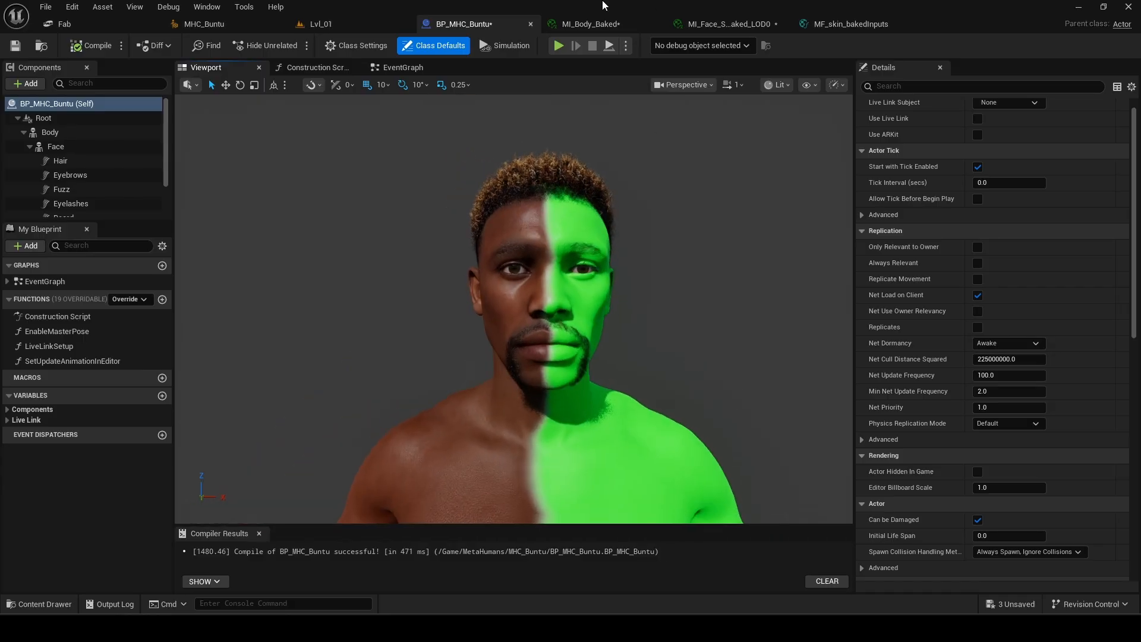
# Set MI_Body_Baked's Cosmetic texture to TX_Body_BaseColor_v3 and its Cosmetic Normal to TX_Body_Normal_v3.
pyautogui.click(854, 24)
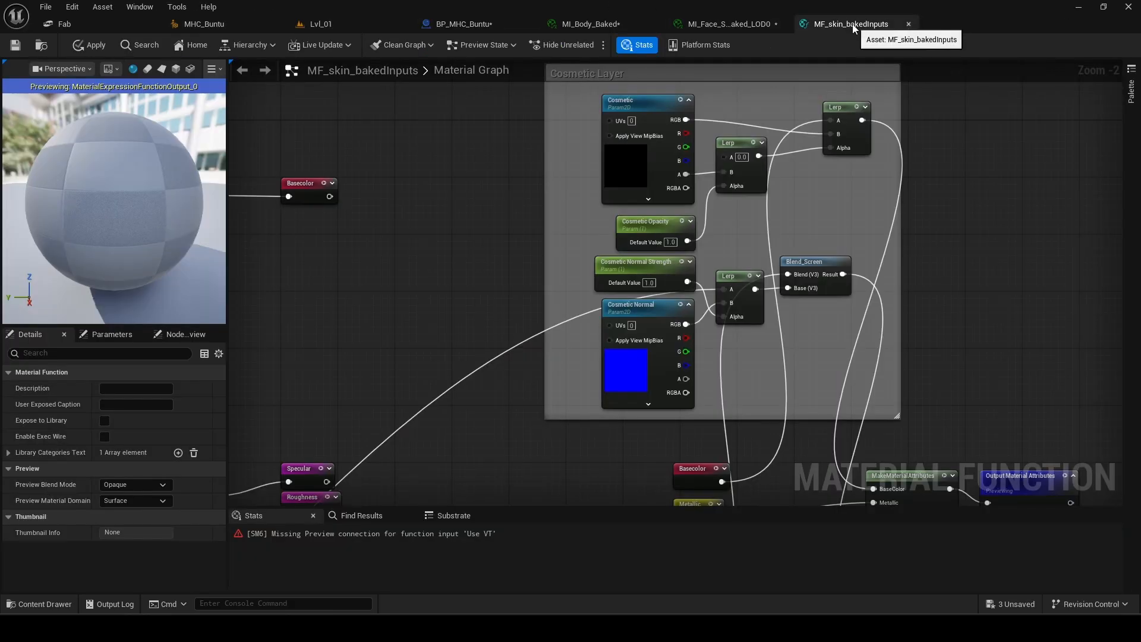
pyautogui.click(595, 24)
pyautogui.click(1016, 189)
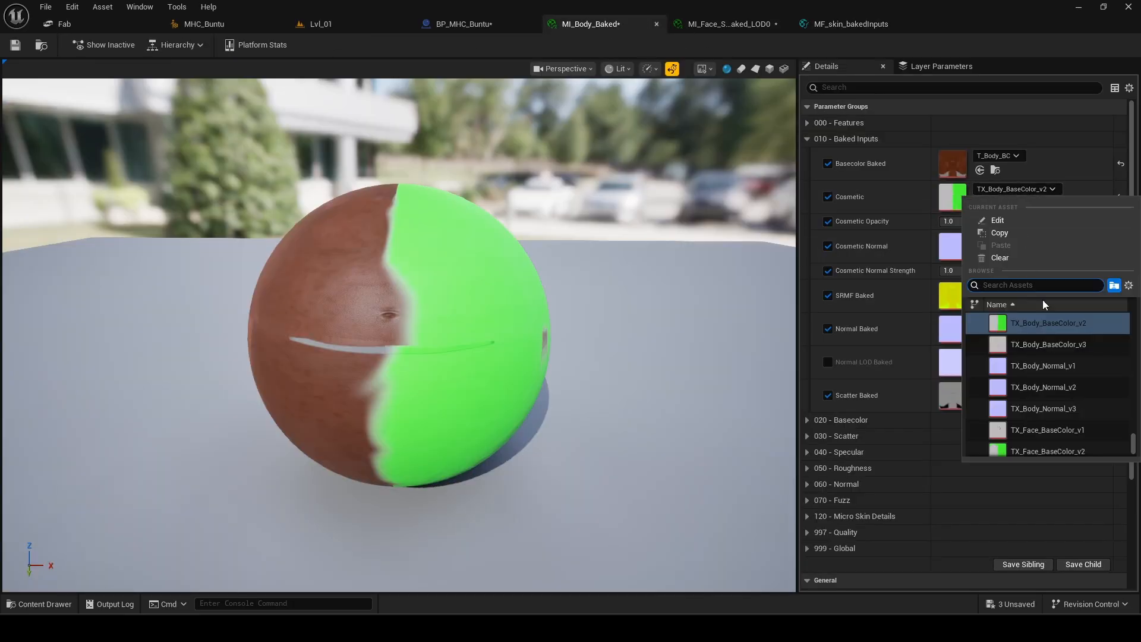
pyautogui.click(1047, 345)
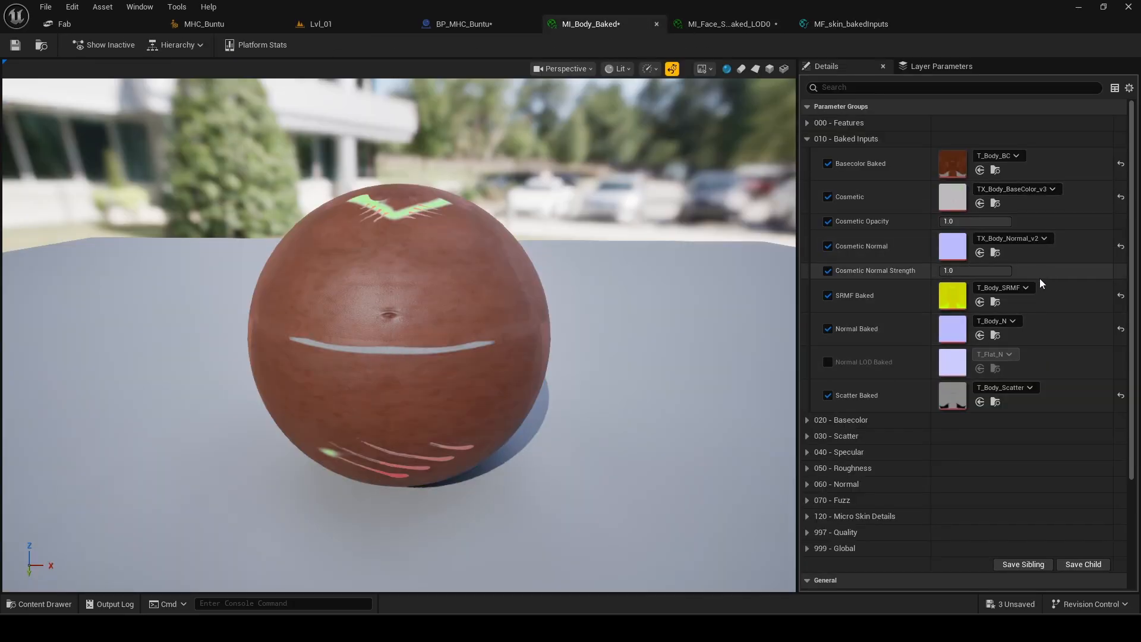
pyautogui.click(1026, 237)
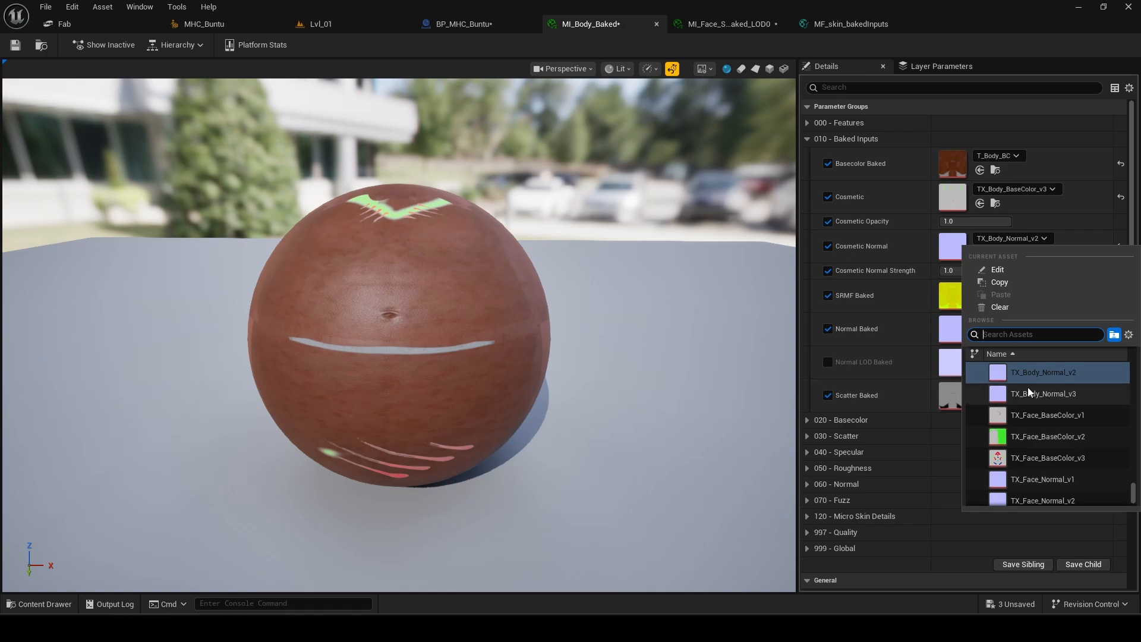
pyautogui.click(1043, 395)
# Set the face material instance's Cosmetic texture to TX_Face_BaseColor_v3 and open the texture choices for its Cosmetic Normal.
pyautogui.click(718, 24)
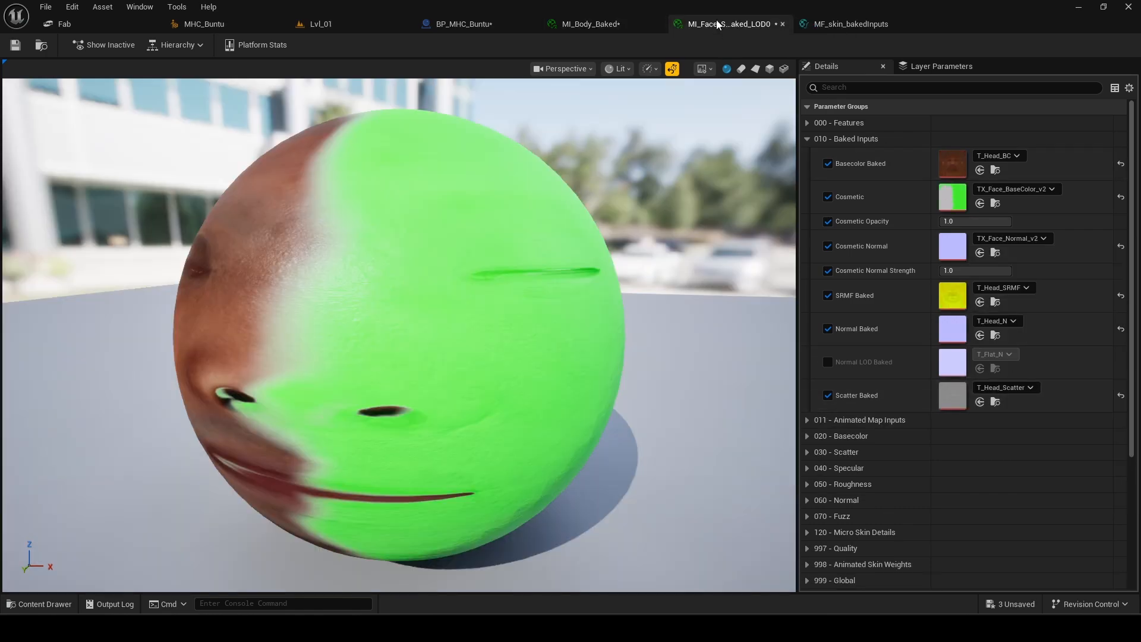
pyautogui.click(1013, 189)
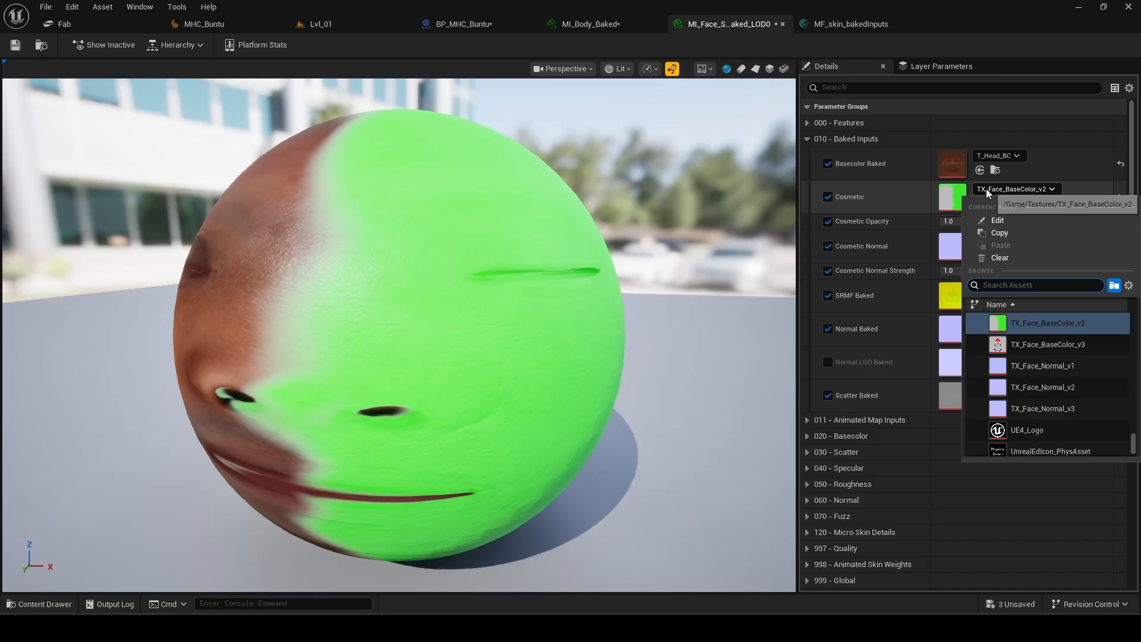
pyautogui.click(1016, 341)
pyautogui.click(1021, 243)
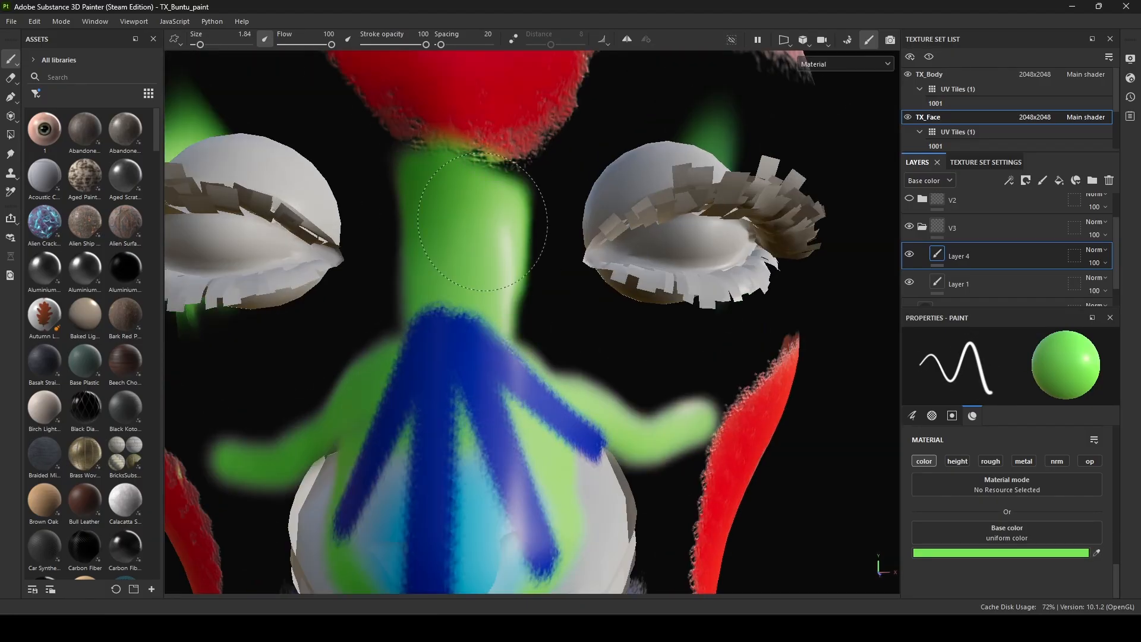
# In Substance 3D Painter, sample the forehead's red as the brush colour from the Base color display, then return to the Material display.
pyautogui.moveTo(654, 351)
pyautogui.keyDown('alt'); pyautogui.mouseDown()
pyautogui.moveTo(631, 362)
pyautogui.moveTo(530, 191)
pyautogui.moveTo(394, 310)
pyautogui.moveTo(438, 390)
pyautogui.moveTo(389, 256)
pyautogui.mouseUp(); pyautogui.keyUp('alt')
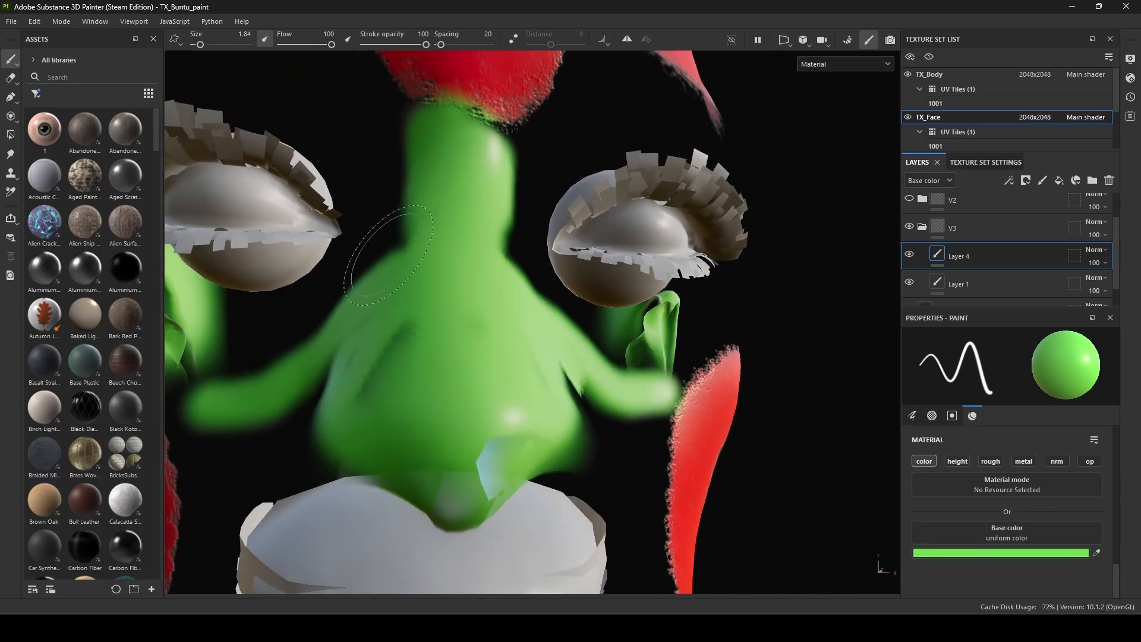
pyautogui.scroll(-6, 389, 255)
pyautogui.keyDown('alt'); pyautogui.moveTo(458, 311); pyautogui.dragTo(481, 404); pyautogui.keyUp('alt')
pyautogui.click(845, 64)
pyautogui.click(841, 114)
pyautogui.click(1096, 552)
pyautogui.click(612, 197)
pyautogui.click(838, 63)
pyautogui.click(828, 91)
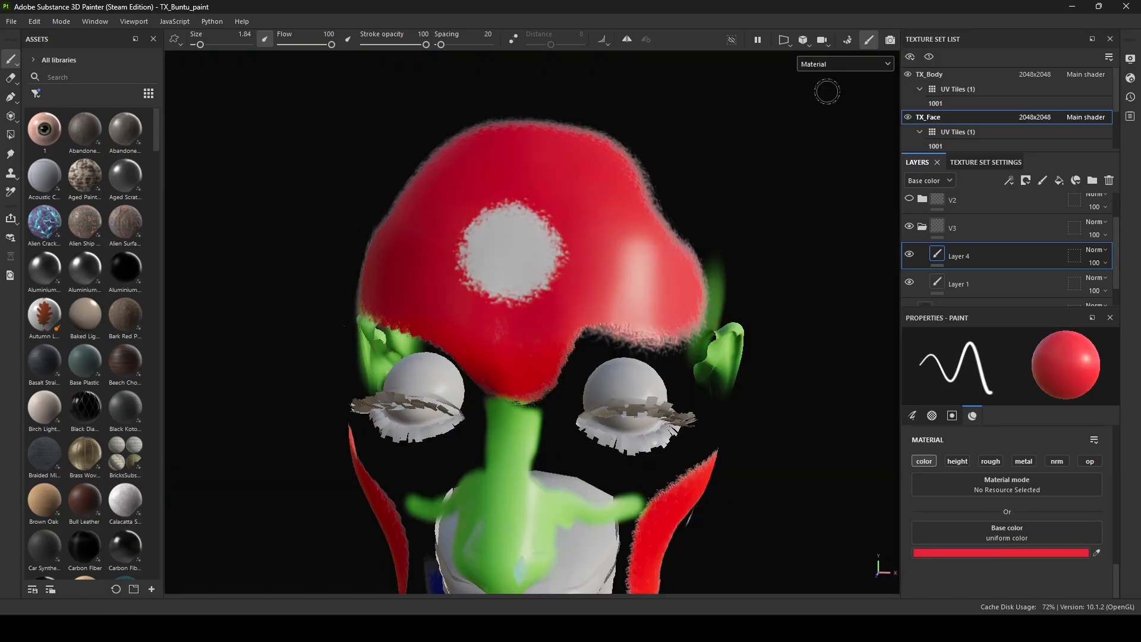
# Sample the face paint's green and then the cheek's red from the Base color display, and return to the Material display.
pyautogui.moveTo(828, 91)
pyautogui.keyDown('alt'); pyautogui.mouseDown()
pyautogui.moveTo(446, 356)
pyautogui.moveTo(476, 152)
pyautogui.moveTo(566, 373)
pyautogui.moveTo(408, 387)
pyautogui.moveTo(511, 302)
pyautogui.moveTo(696, 273)
pyautogui.moveTo(553, 186)
pyautogui.moveTo(438, 285)
pyautogui.moveTo(476, 321)
pyautogui.moveTo(684, 356)
pyautogui.moveTo(519, 339)
pyautogui.mouseUp(); pyautogui.keyUp('alt')
pyautogui.click(1097, 554)
pyautogui.press('c')
pyautogui.click(779, 255)
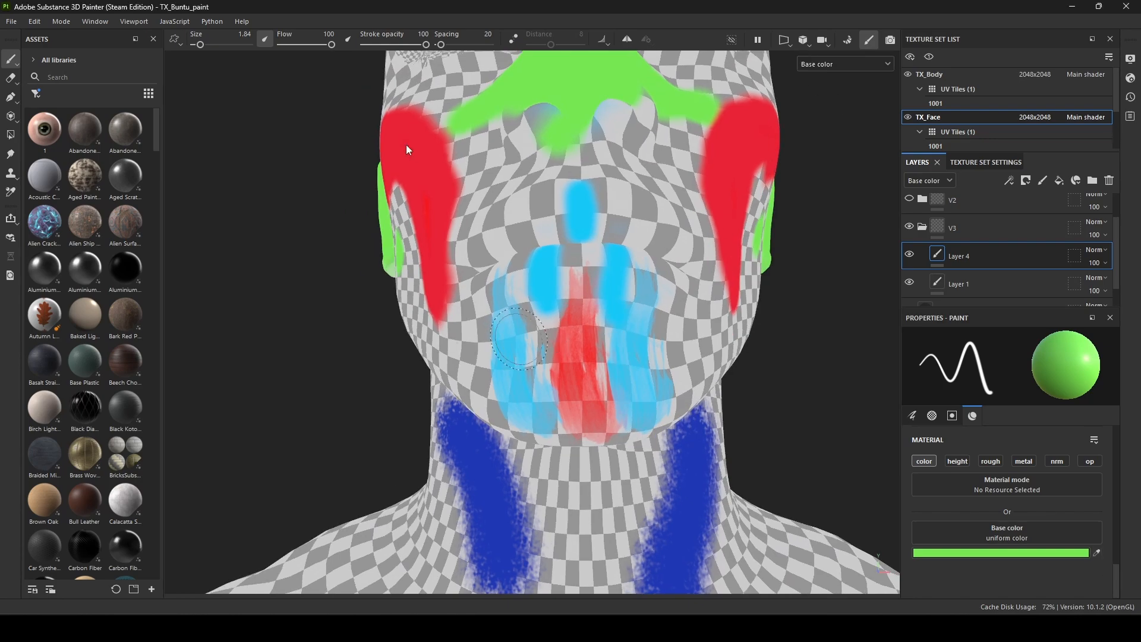
pyautogui.click(408, 150)
pyautogui.press('m')
# Sample the light blue paint around the mouth as the brush colour for Layer 4.
pyautogui.keyDown('alt'); pyautogui.moveTo(564, 357); pyautogui.dragTo(601, 402, button='right'); pyautogui.keyUp('alt')
pyautogui.keyDown('alt'); pyautogui.moveTo(601, 403); pyautogui.dragTo(580, 297); pyautogui.keyUp('alt')
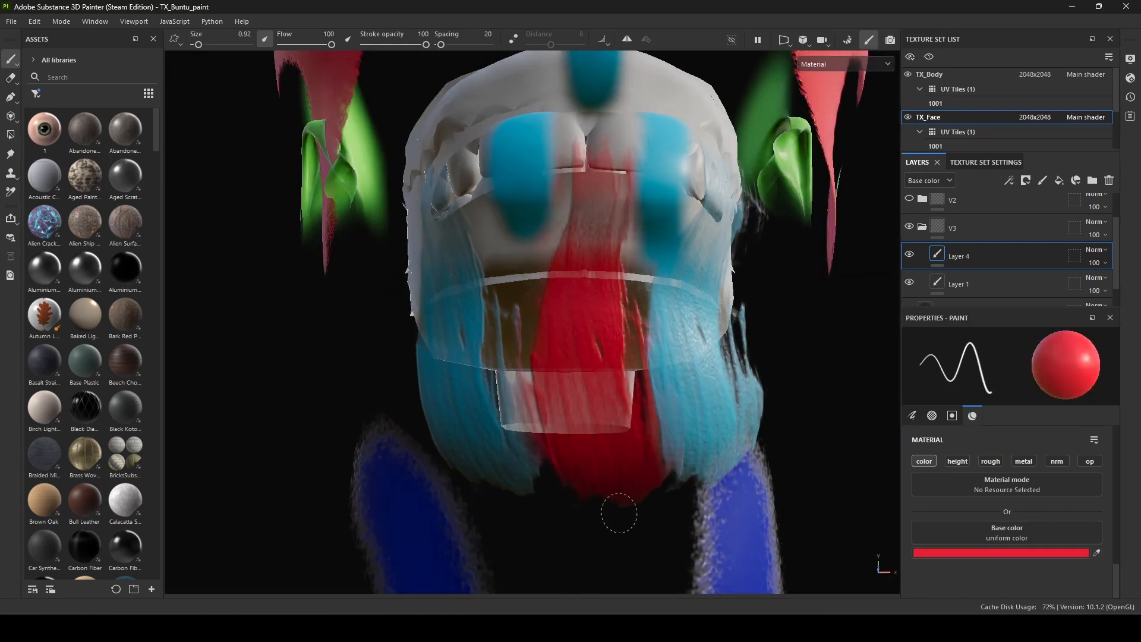
pyautogui.moveTo(620, 513)
pyautogui.keyDown('alt'); pyautogui.mouseDown()
pyautogui.moveTo(645, 490)
pyautogui.moveTo(564, 333)
pyautogui.mouseUp(); pyautogui.keyUp('alt')
pyautogui.press('c')
pyautogui.click(502, 241)
pyautogui.press('c')
# Show the Base color channel alone and cycle through the single channels to inspect the Opacity of the chin strokes.
pyautogui.click(823, 64)
pyautogui.click(818, 114)
pyautogui.press('c')
pyautogui.press('c')
pyautogui.press('c')
pyautogui.press('c')
pyautogui.press('c')
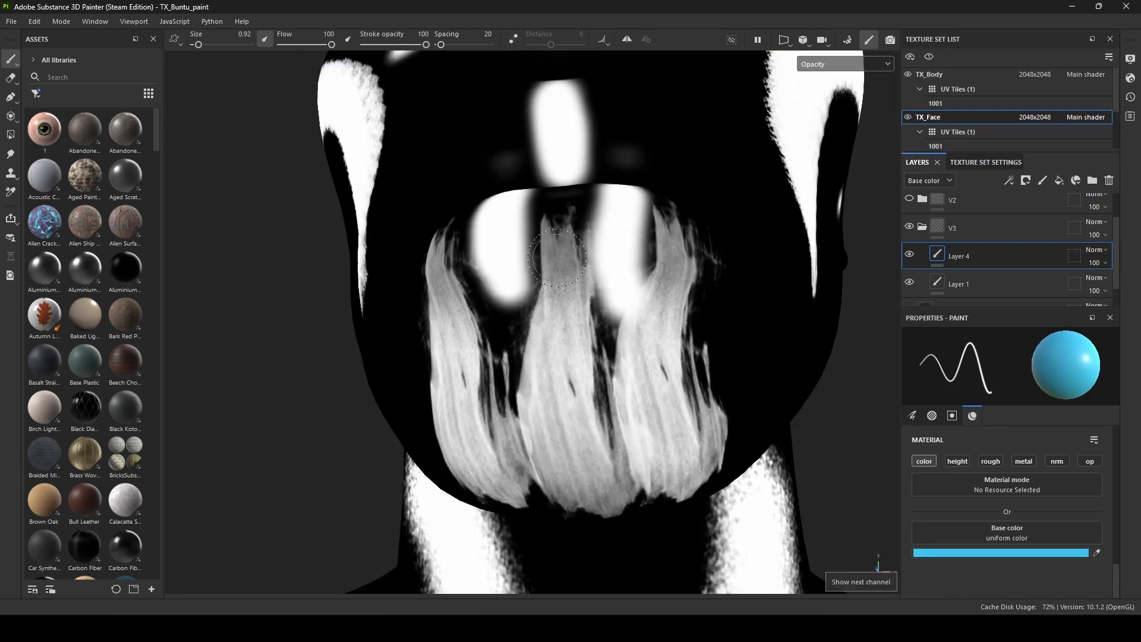
# Sample the light blue mouth paint again from the Base color display and return to the Material display.
pyautogui.click(832, 64)
pyautogui.click(818, 115)
pyautogui.click(1098, 553)
pyautogui.click(502, 286)
pyautogui.press('m')
pyautogui.moveTo(502, 303)
pyautogui.keyDown('alt'); pyautogui.mouseDown()
pyautogui.moveTo(553, 428)
pyautogui.moveTo(468, 347)
pyautogui.mouseUp(); pyautogui.keyUp('alt')
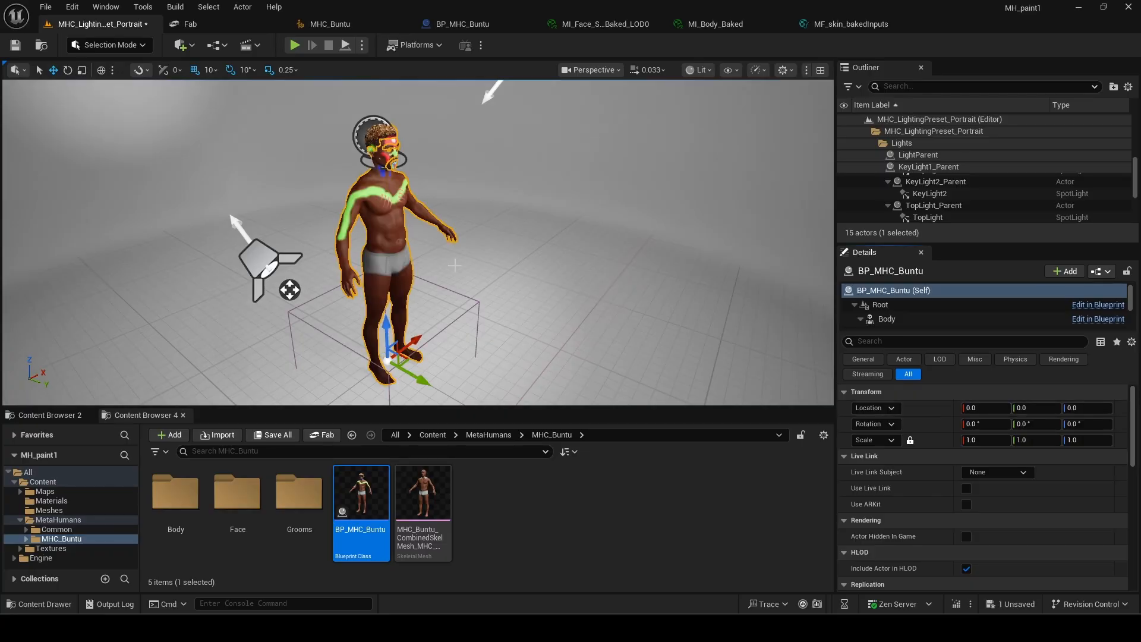
# Examine the v3 cosmetic paint on BP_MHC_Buntu from several angles and distances in the Unreal portrait lighting level.
pyautogui.keyDown('alt'); pyautogui.moveTo(455, 265); pyautogui.dragTo(374, 267); pyautogui.keyUp('alt')
pyautogui.press('w')
pyautogui.moveTo(416, 250); pyautogui.dragTo(443, 268, button='right')
pyautogui.press('e')
pyautogui.keyDown('alt'); pyautogui.moveTo(416, 249); pyautogui.dragTo(493, 262); pyautogui.keyUp('alt')
pyautogui.moveTo(416, 249); pyautogui.dragTo(446, 253, button='right')
pyautogui.press('w')
pyautogui.press('e')
pyautogui.press('q')
pyautogui.press('s')
pyautogui.press('w')
pyautogui.press('d')
pyautogui.press('s')
# Open MI_Body_Baked and try out its Cosmetic Normal Strength and Cosmetic Opacity with the body paint in close view.
pyautogui.click(707, 27)
pyautogui.moveTo(404, 268); pyautogui.dragTo(404, 356)
pyautogui.scroll(10, 404, 333)
pyautogui.moveTo(975, 271)
pyautogui.mouseDown()
pyautogui.moveTo(945, 271)
pyautogui.moveTo(974, 271)
pyautogui.mouseUp()
pyautogui.moveTo(975, 222); pyautogui.dragTo(944, 222)
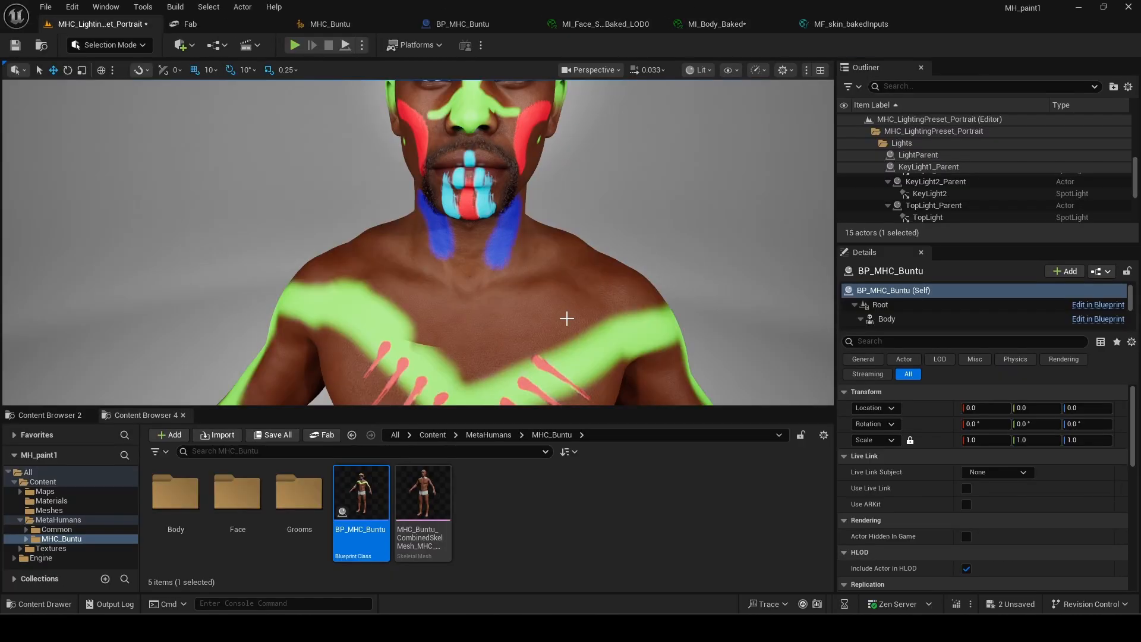